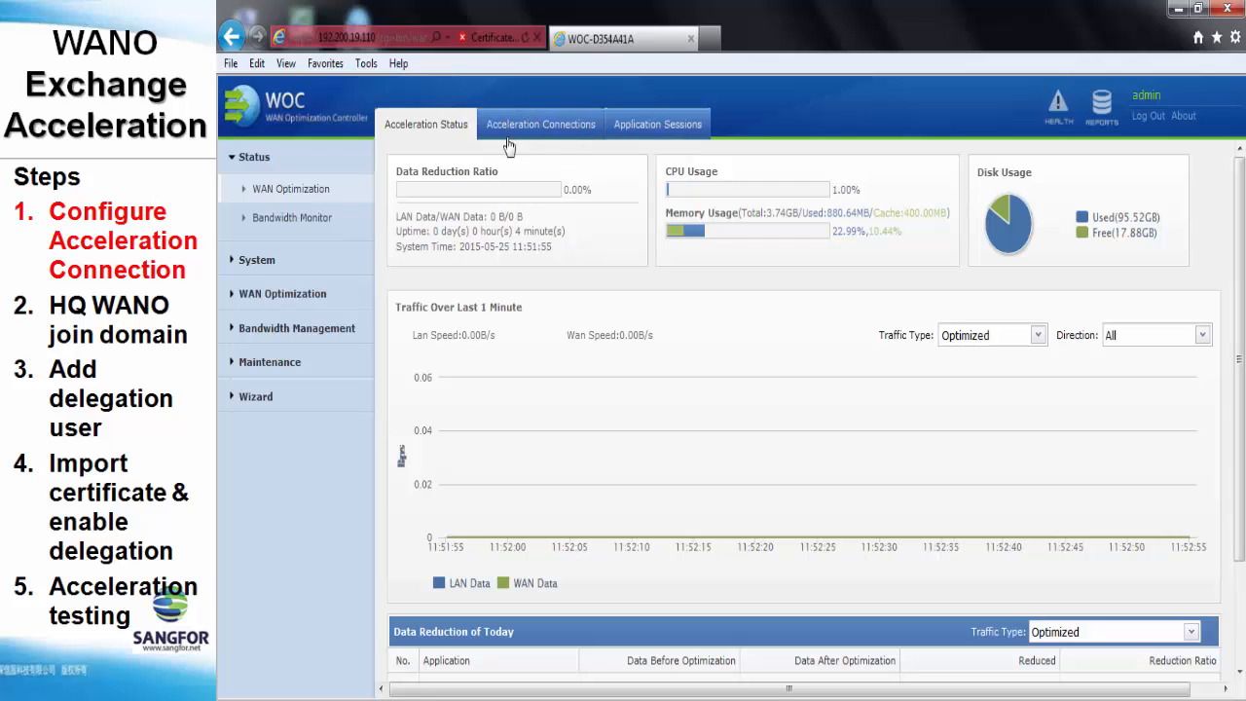
Go to WAN Optimization > Server > Users to show the server user list
left_click(278, 296)
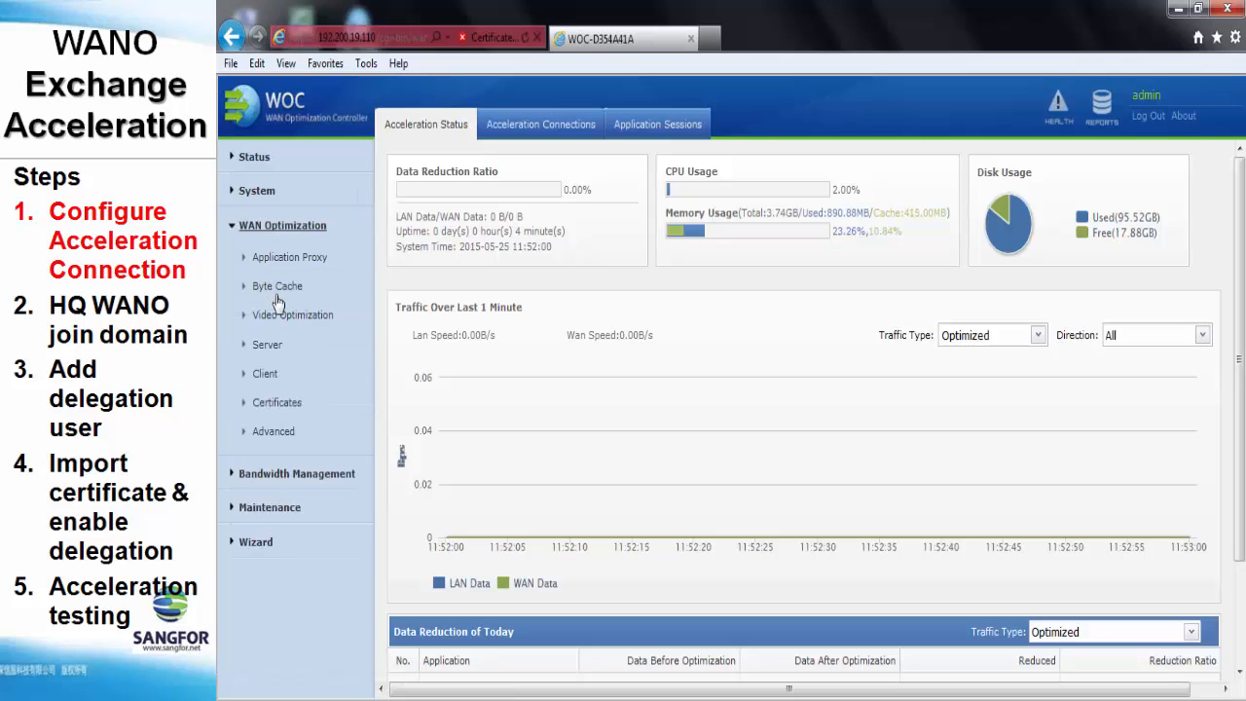
left_click(267, 345)
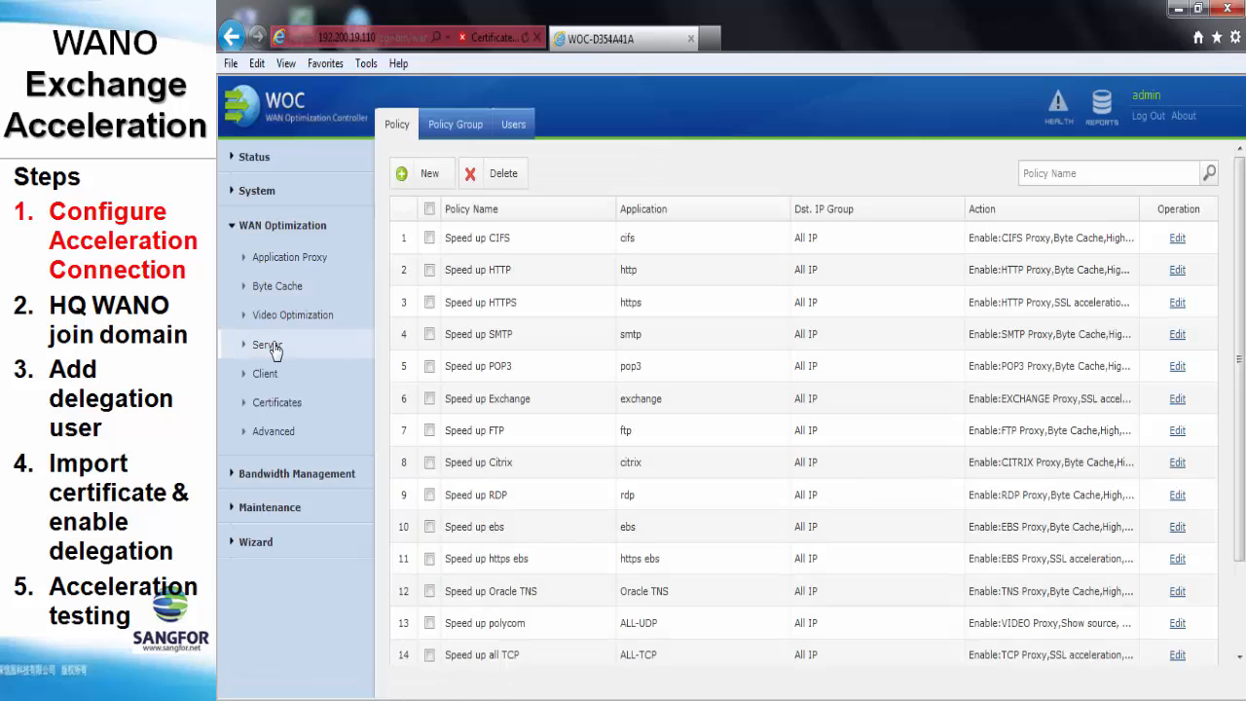
left_click(517, 132)
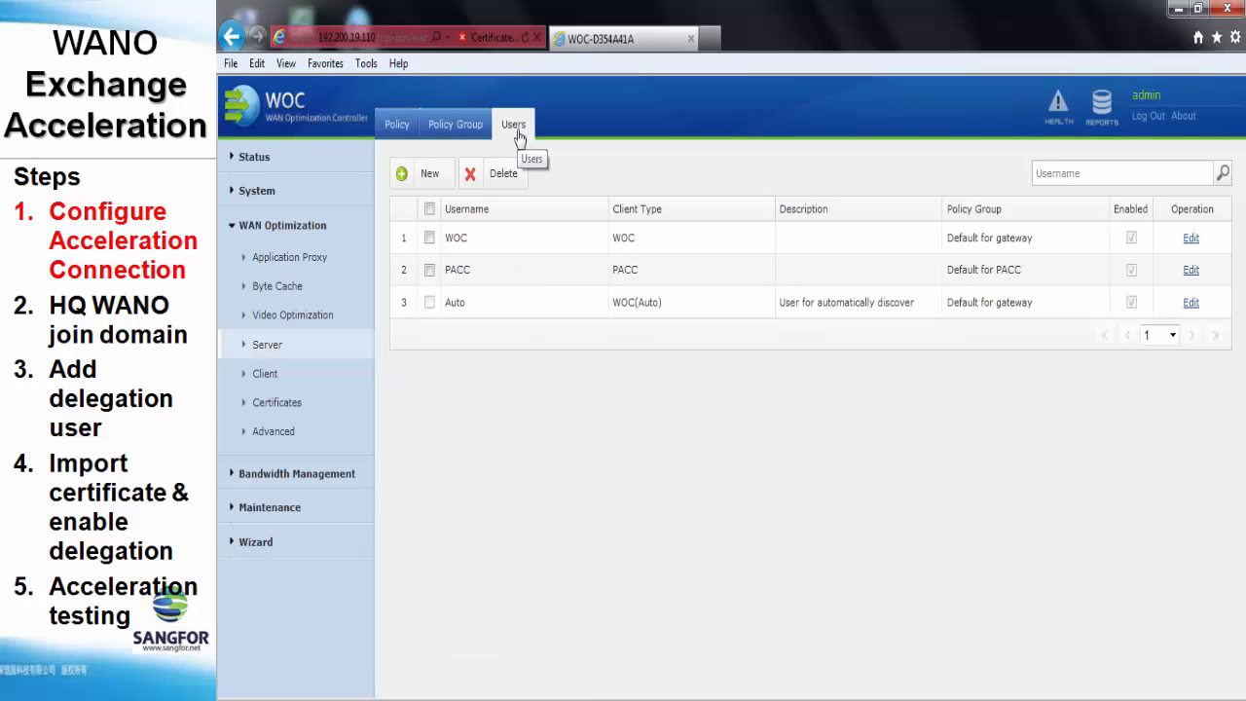
Create WOC user 'test' with a confirmed password, keeping the Default for gateway group
left_click(424, 180)
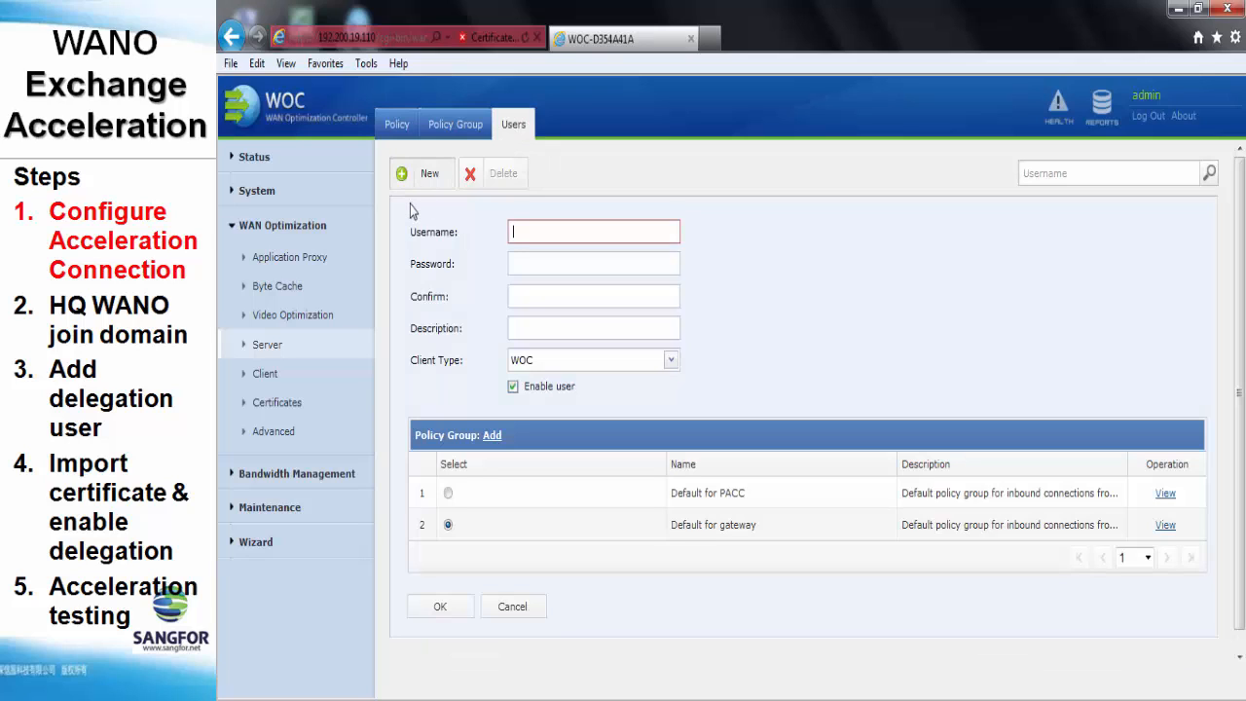
type("test")
key("Tab")
type("test")
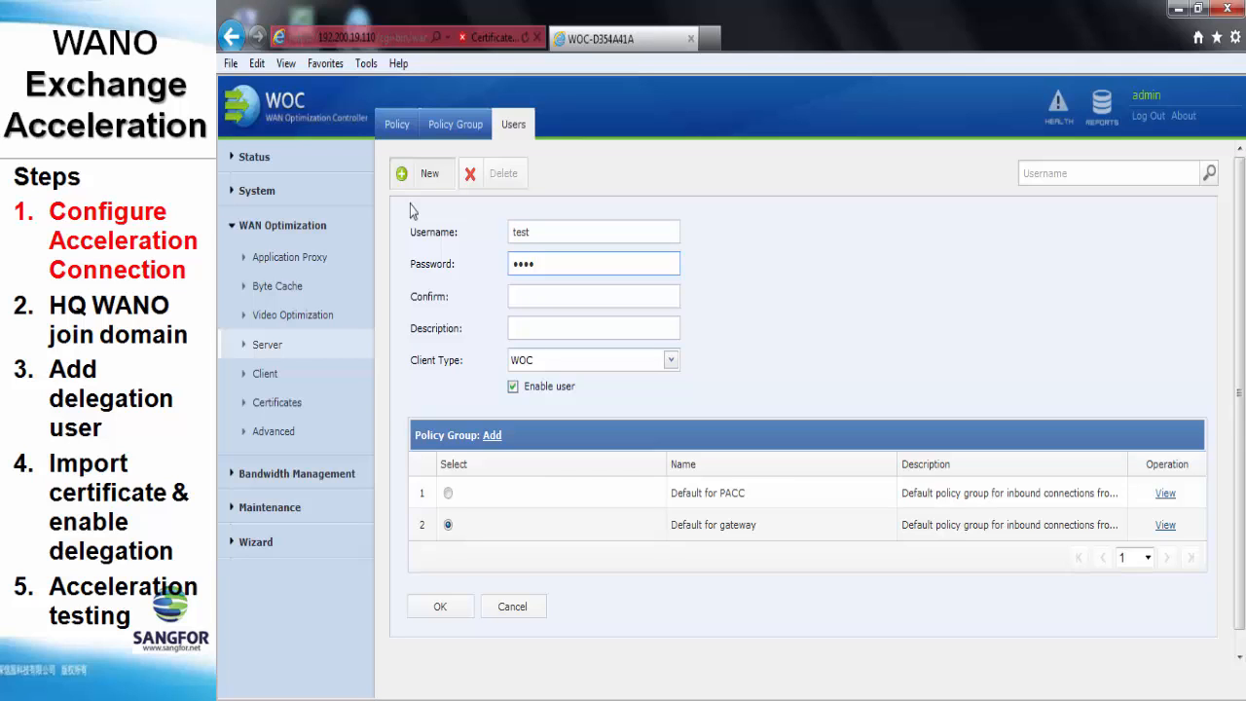
key("Tab")
type("test")
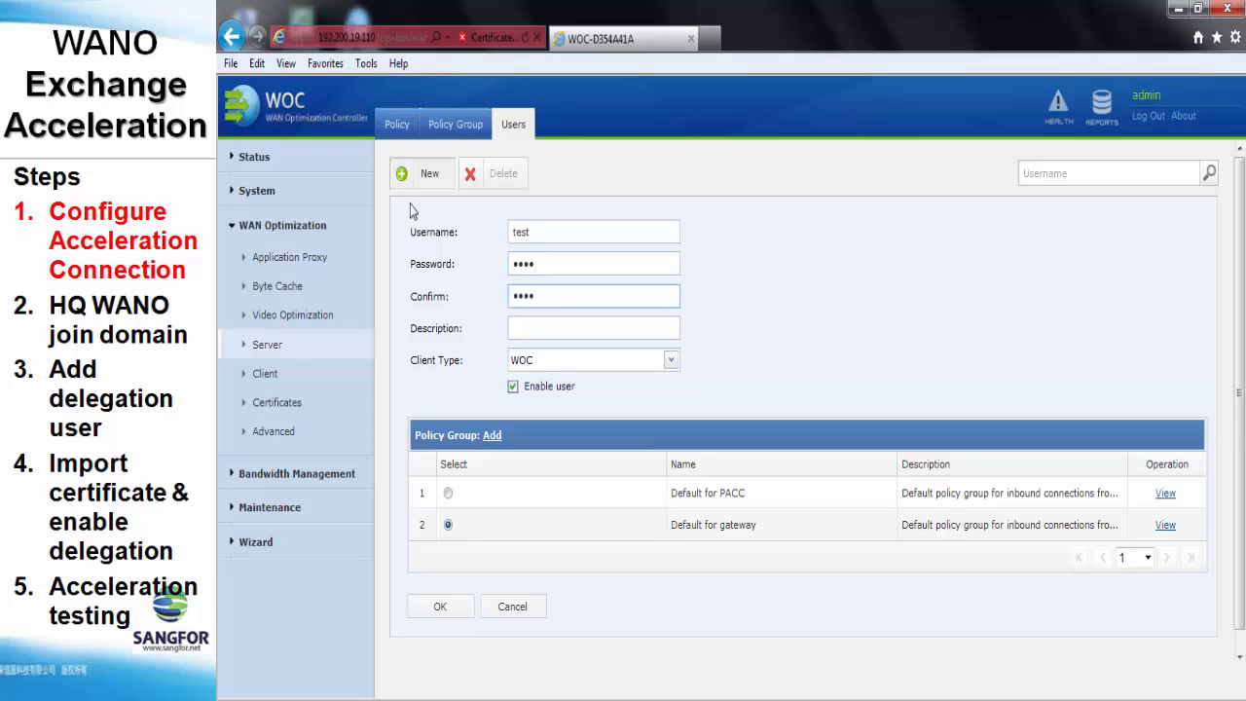
left_click(445, 609)
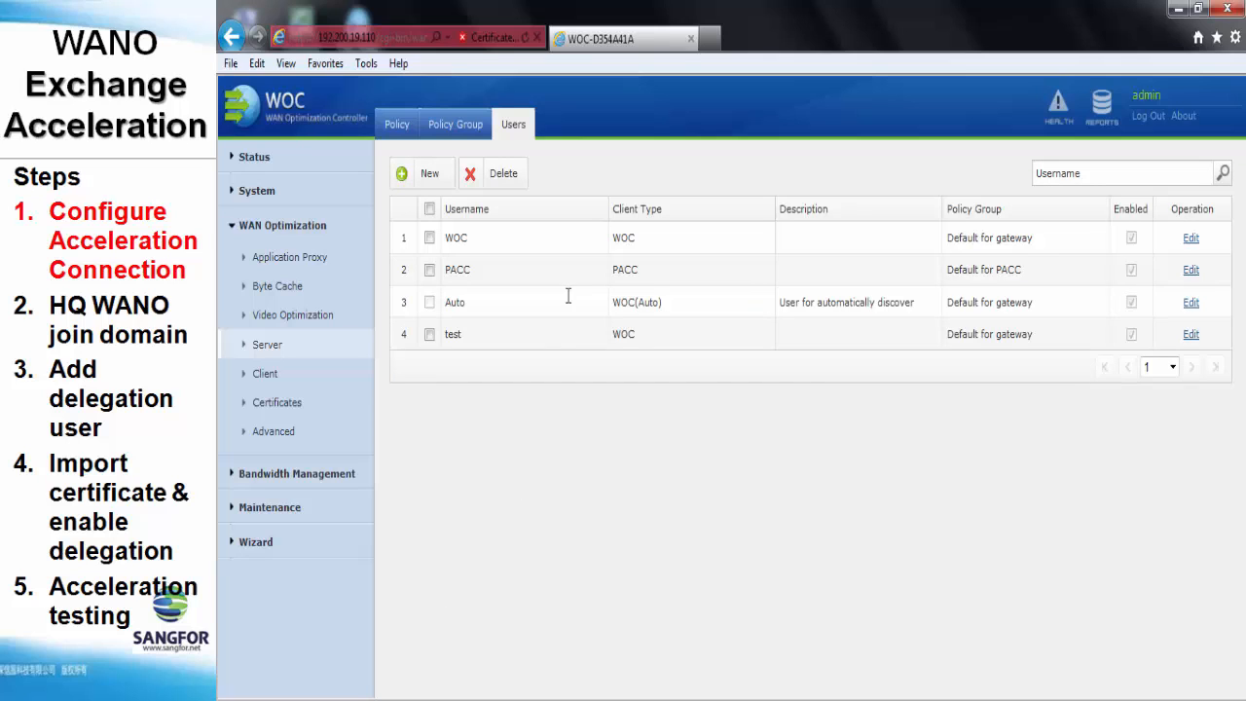
left_click(713, 39)
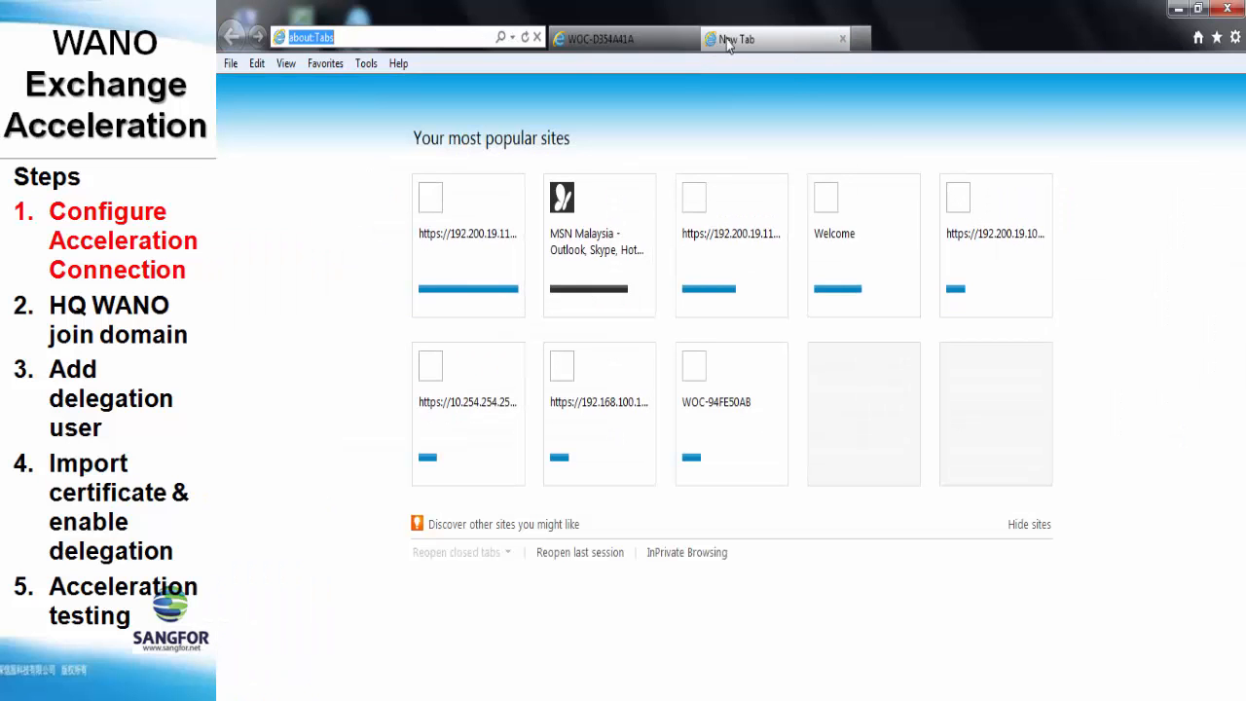
type("https:/")
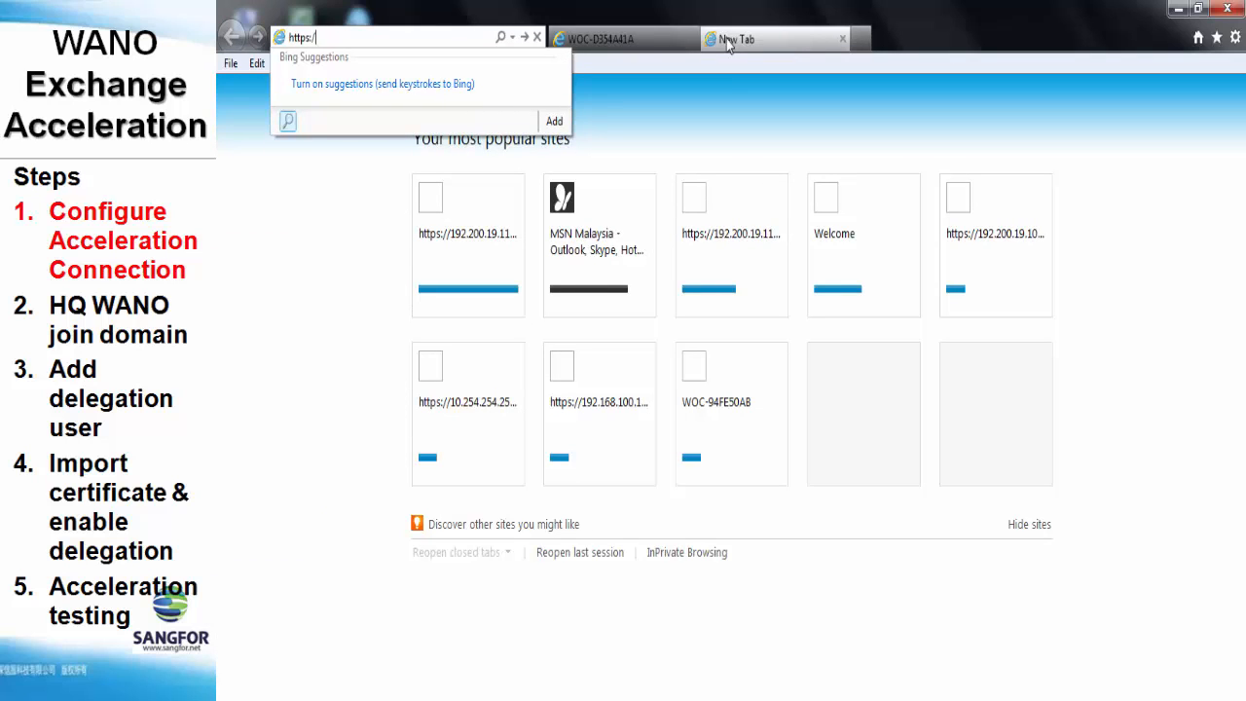
type("/192.200.19.")
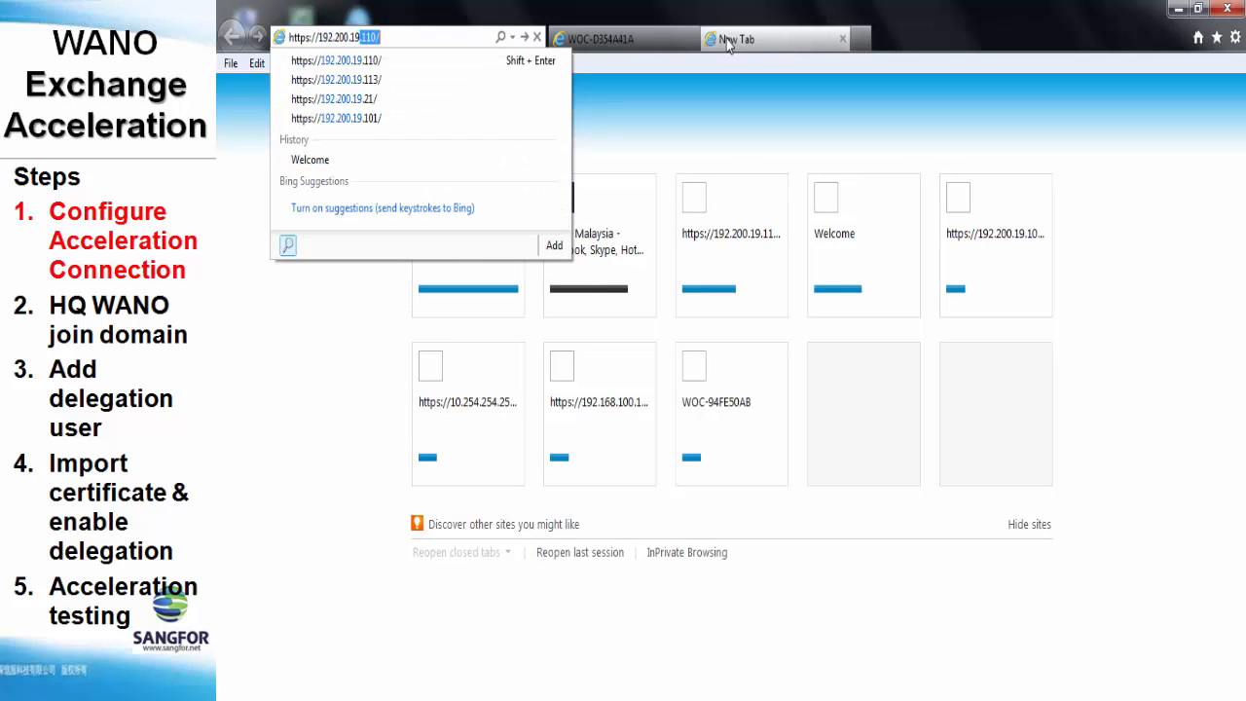
type("113")
key("Return")
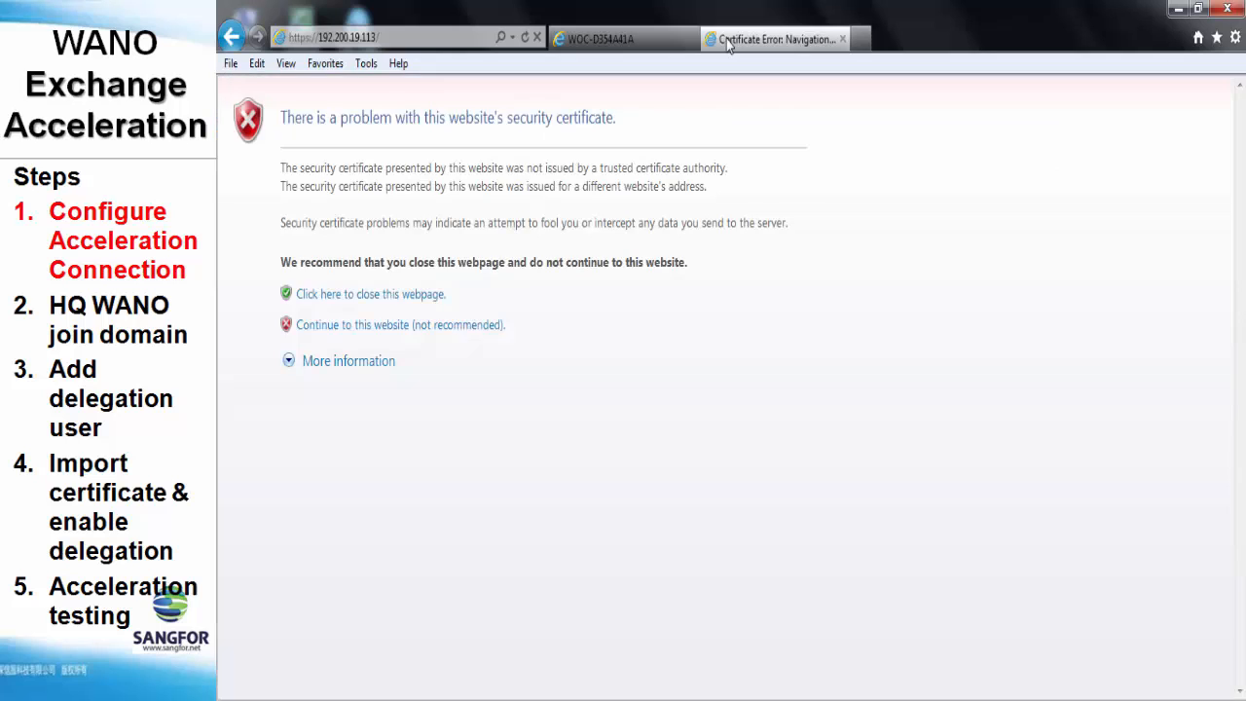
left_click(478, 327)
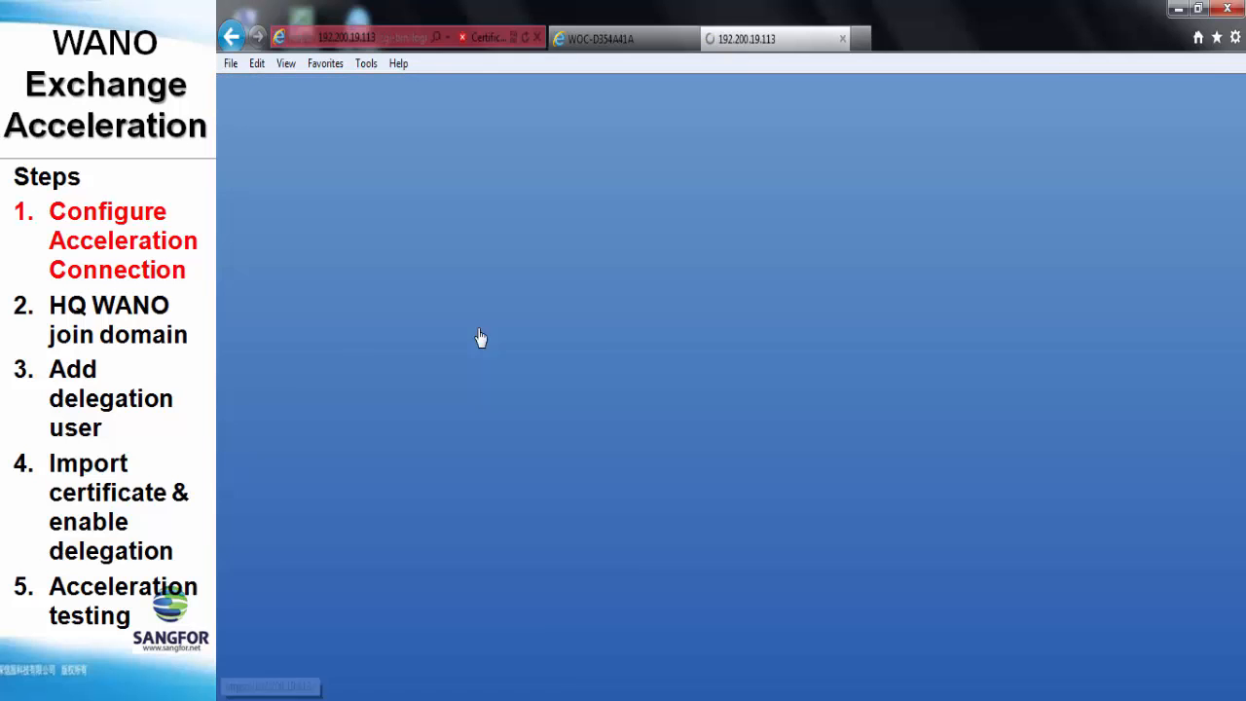
type("admin")
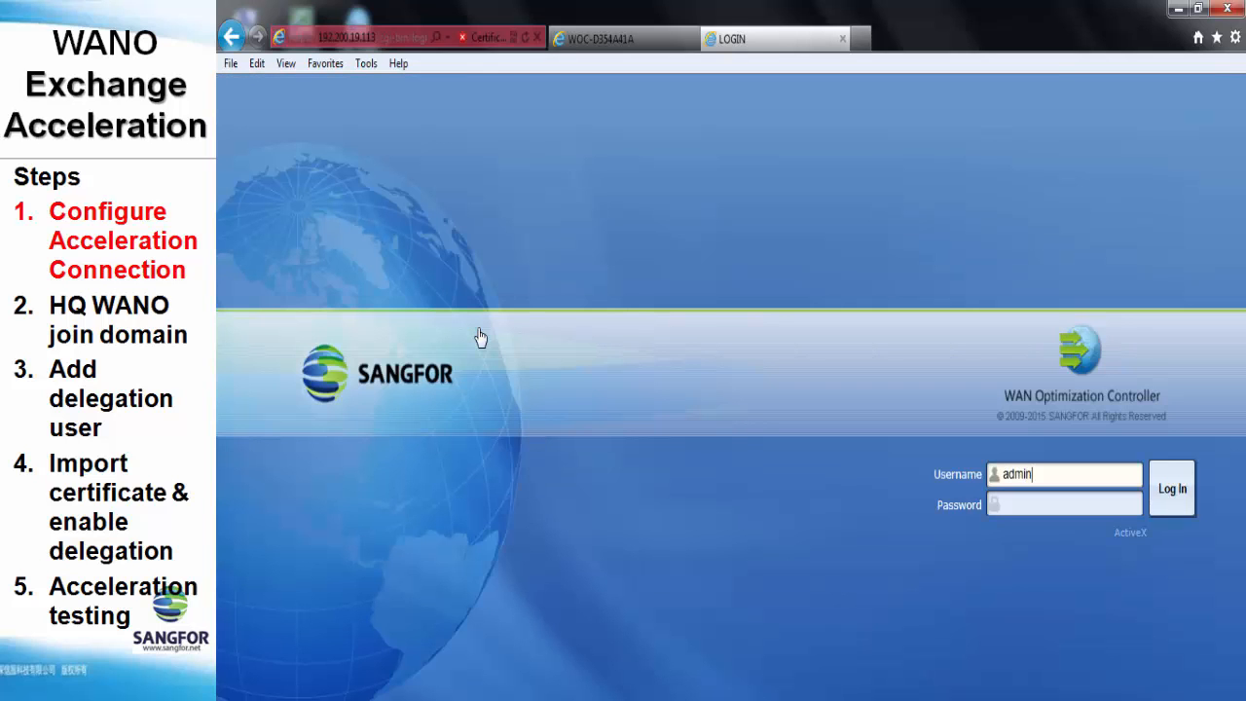
key("Tab")
type("**********")
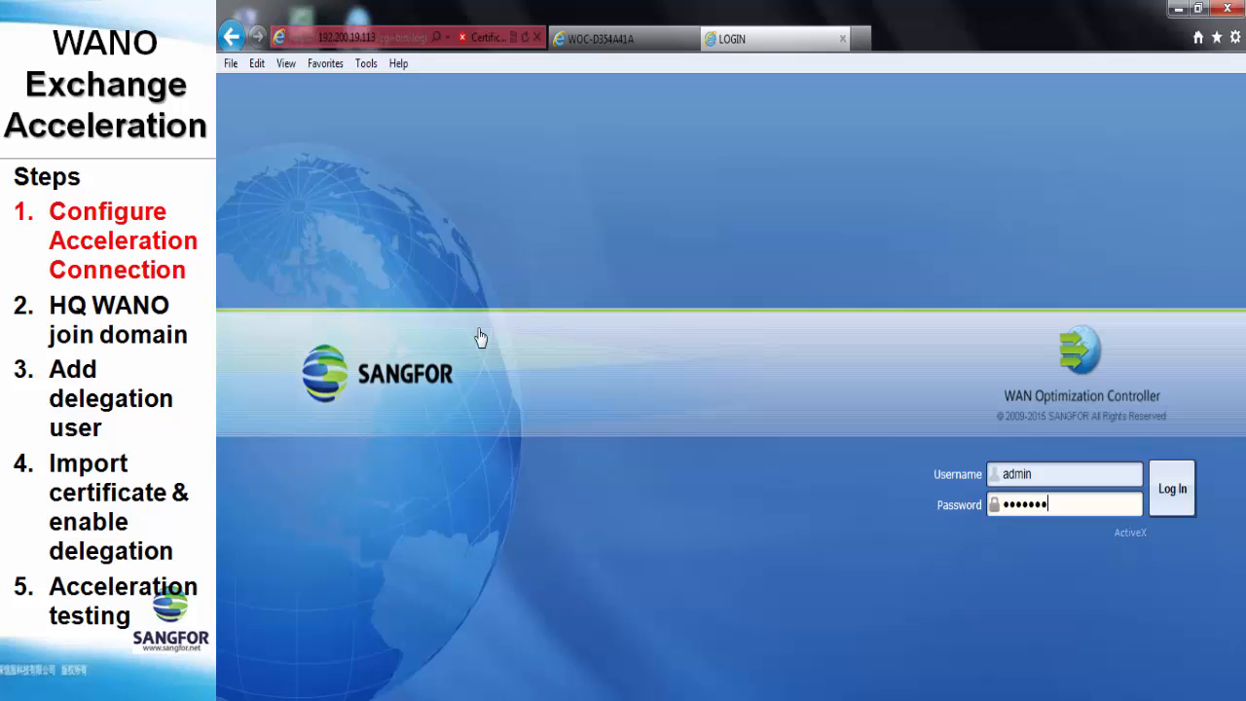
key("Return")
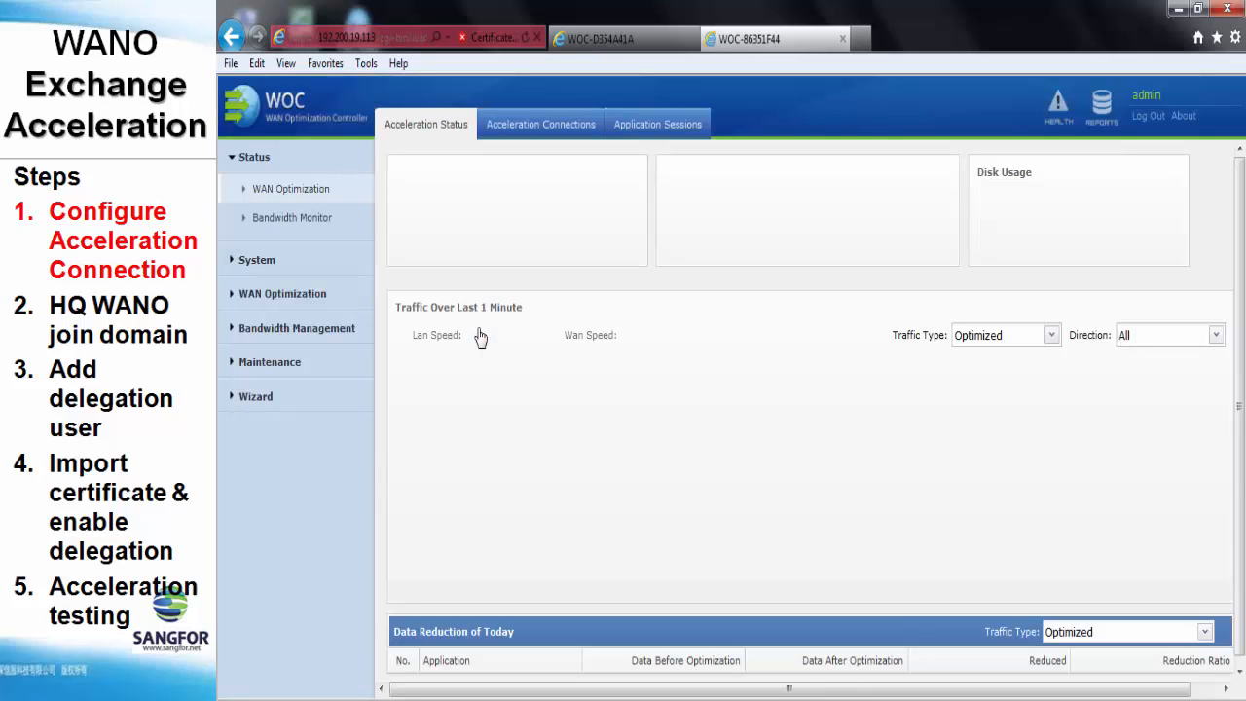
Go to WAN Optimization > Client > Peer WOC and start a new peer
left_click(292, 295)
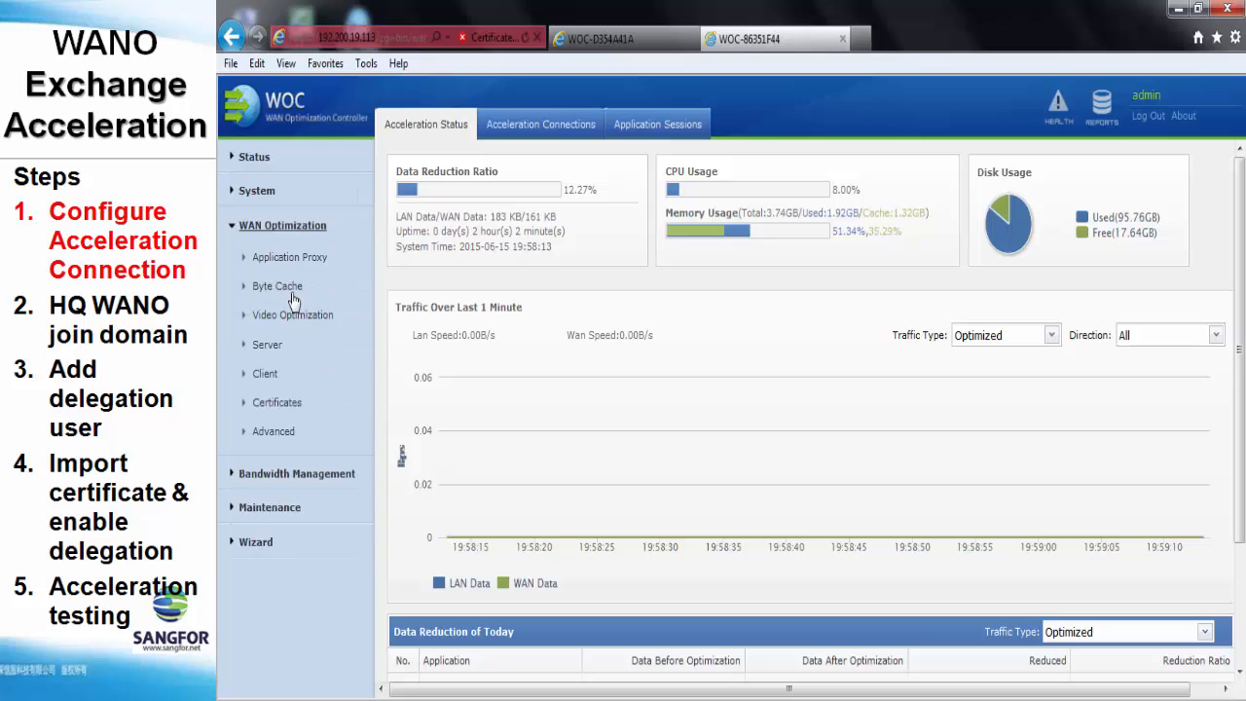
left_click(281, 383)
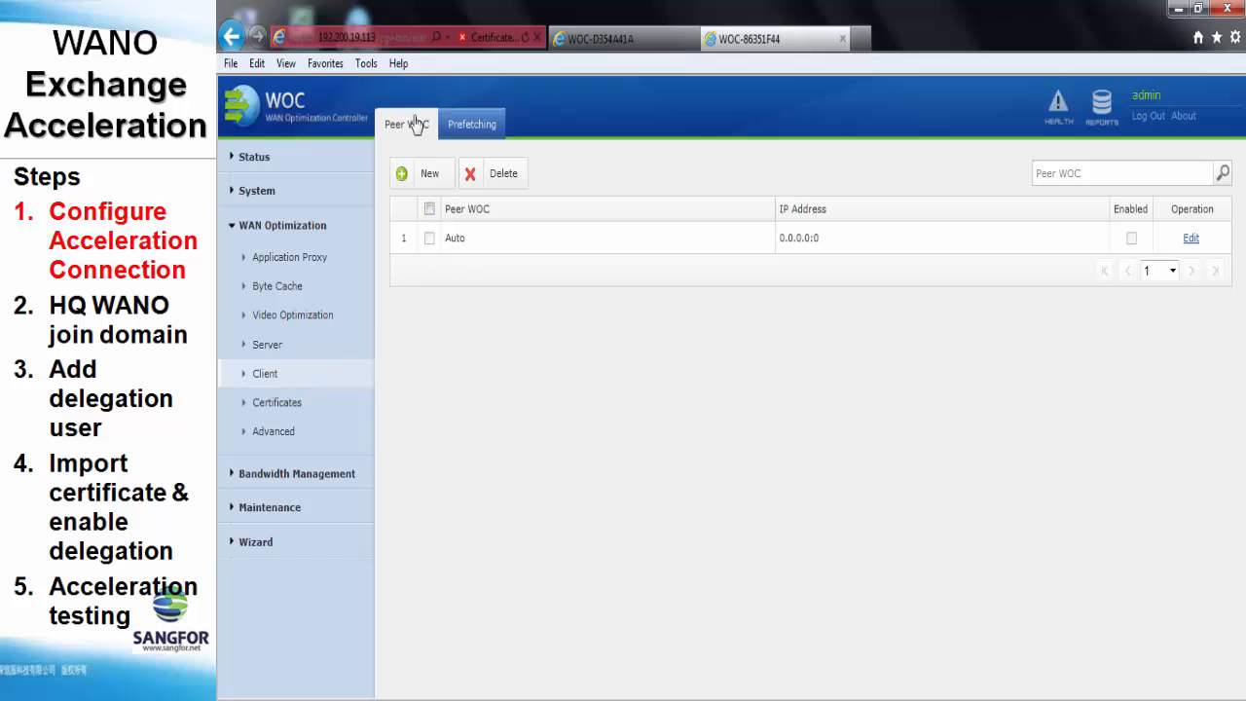
left_click(425, 179)
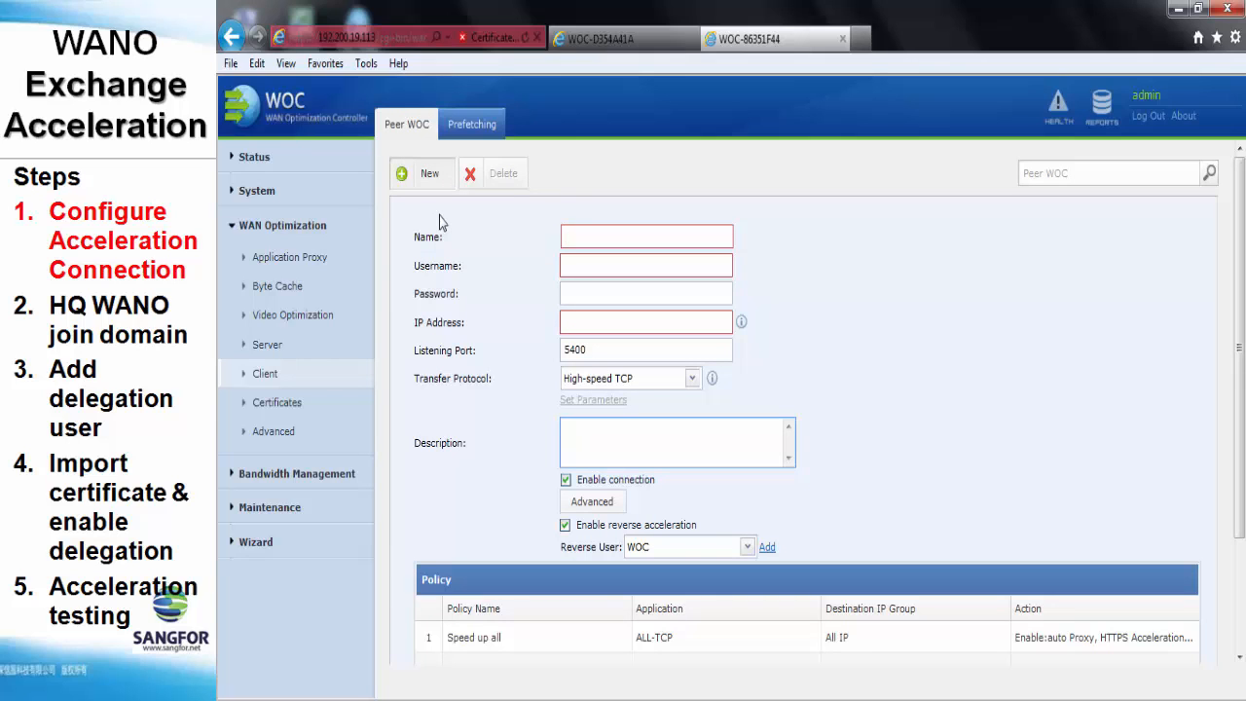
Save peer WOC 'test' with username test at IP 172.17.1.4, then return to the status dashboard
type("test")
key("Tab")
type("t")
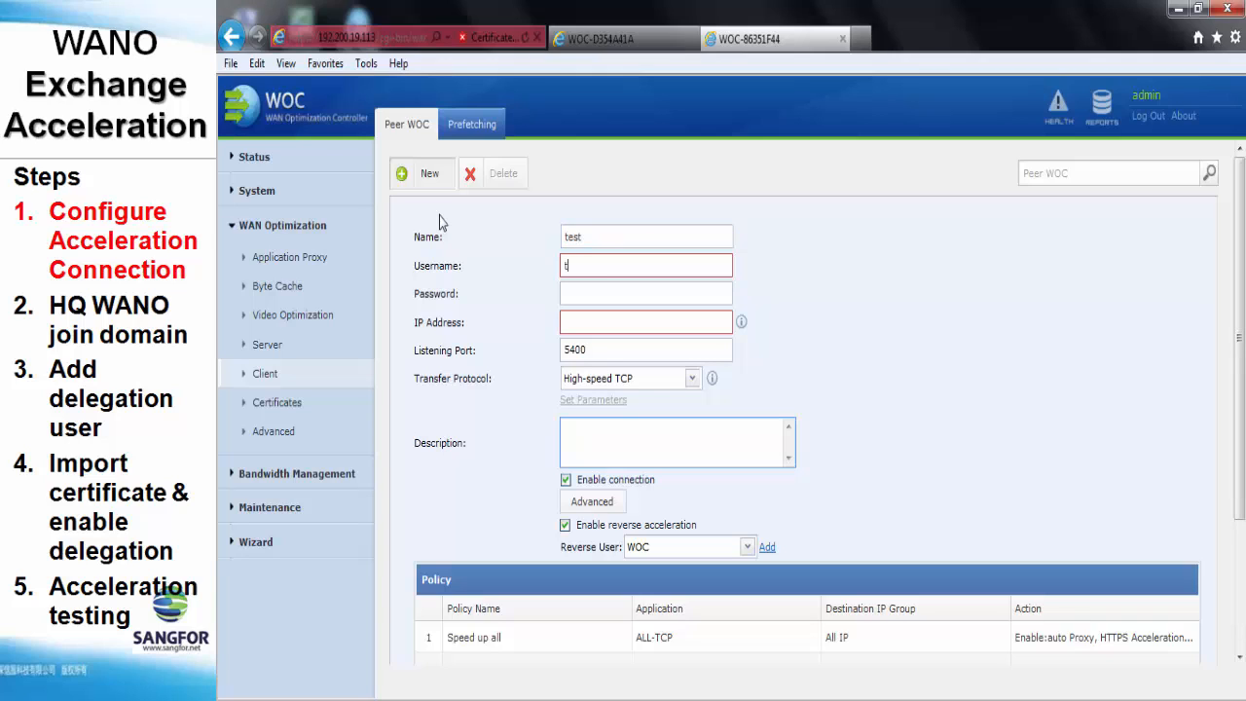
type("est")
key("Tab")
type("test")
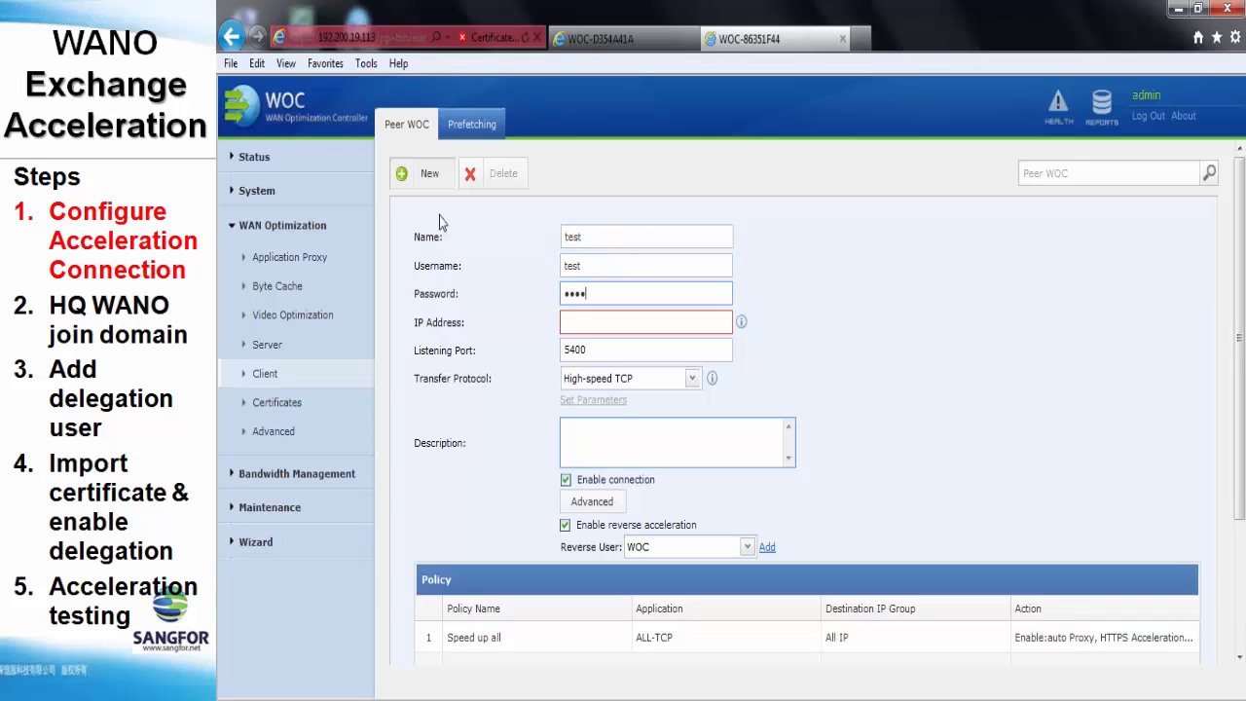
key("Tab")
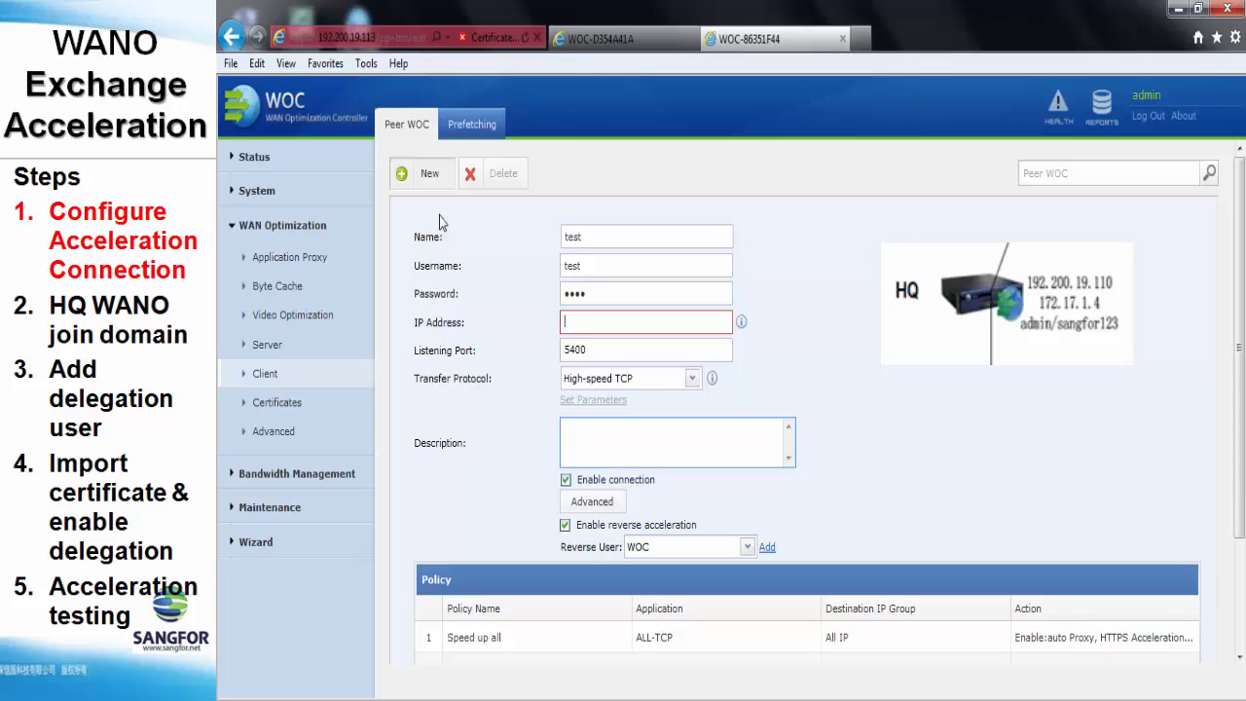
type("172.17.1.4")
scroll(464, 328, "down", 3)
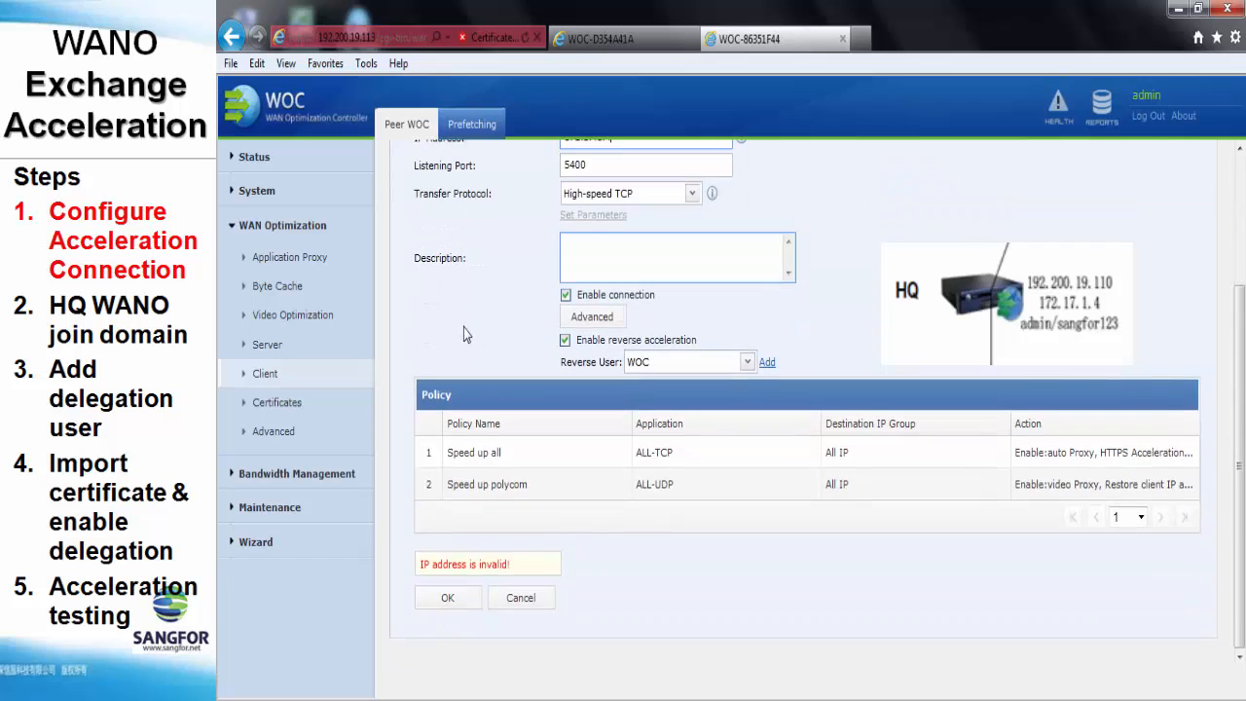
left_click(447, 598)
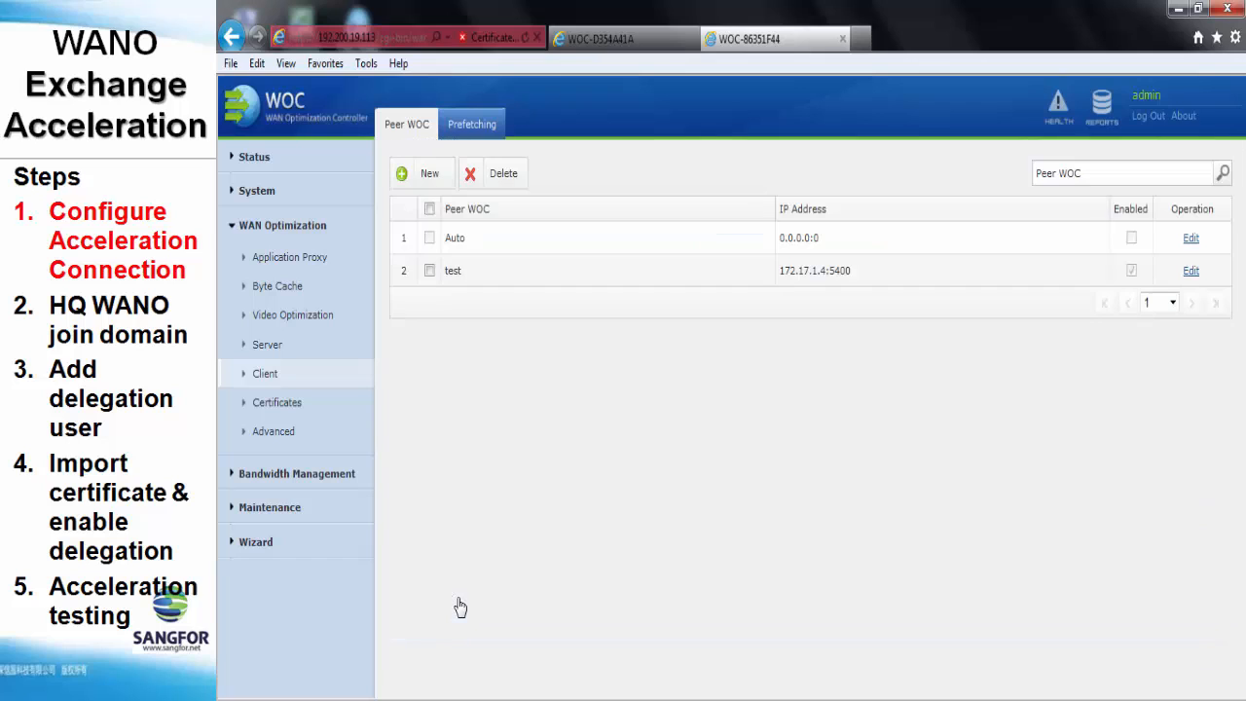
left_click(298, 160)
left_click(299, 193)
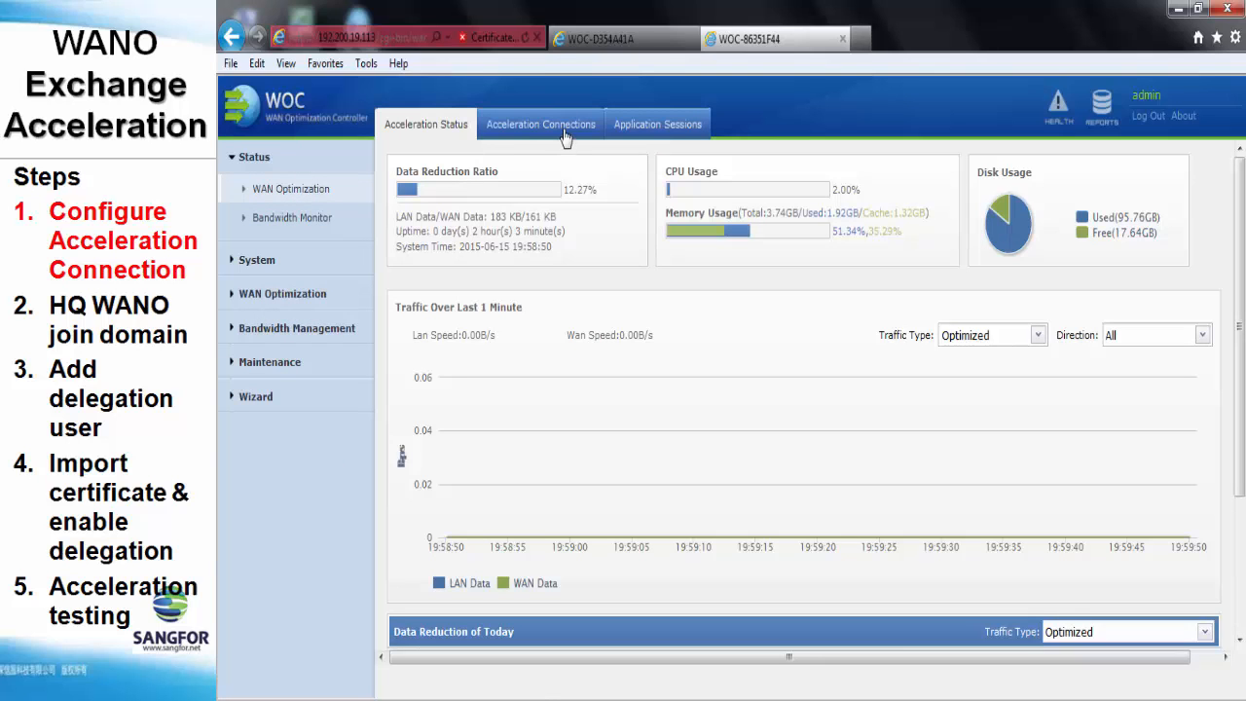
Check the acceleration connections on the branch controller, then on the HQ controller
left_click(564, 132)
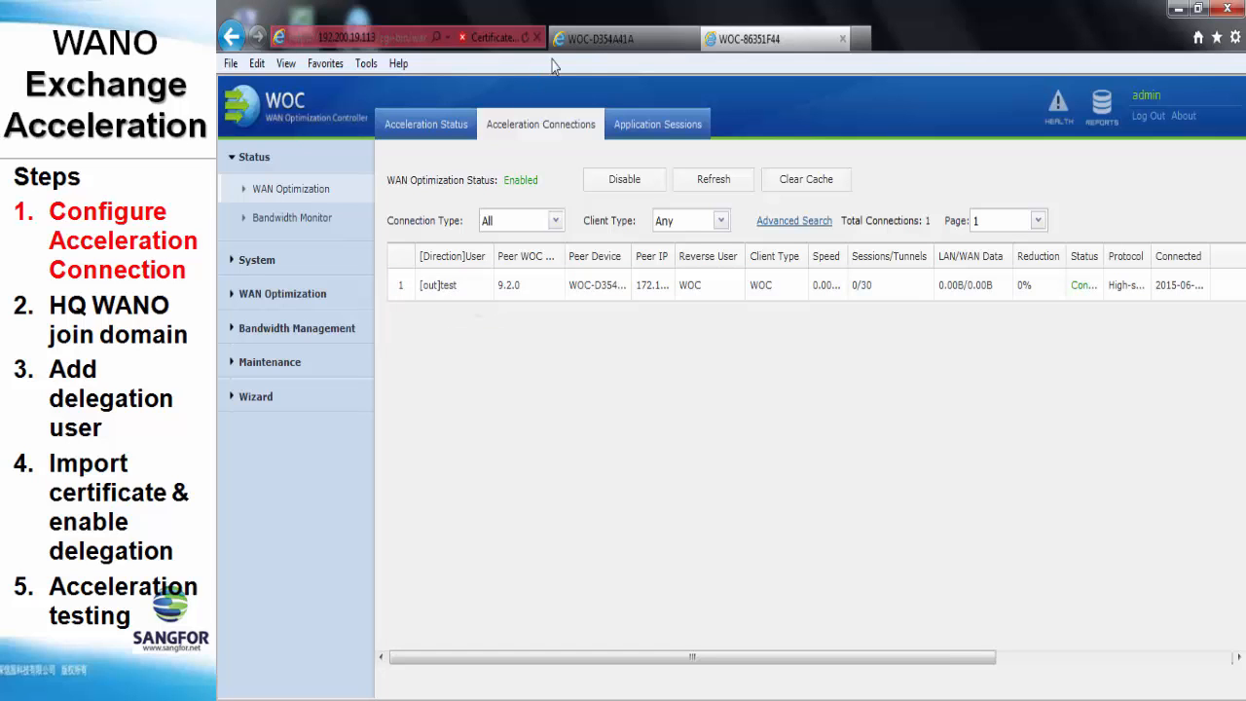
left_click(594, 39)
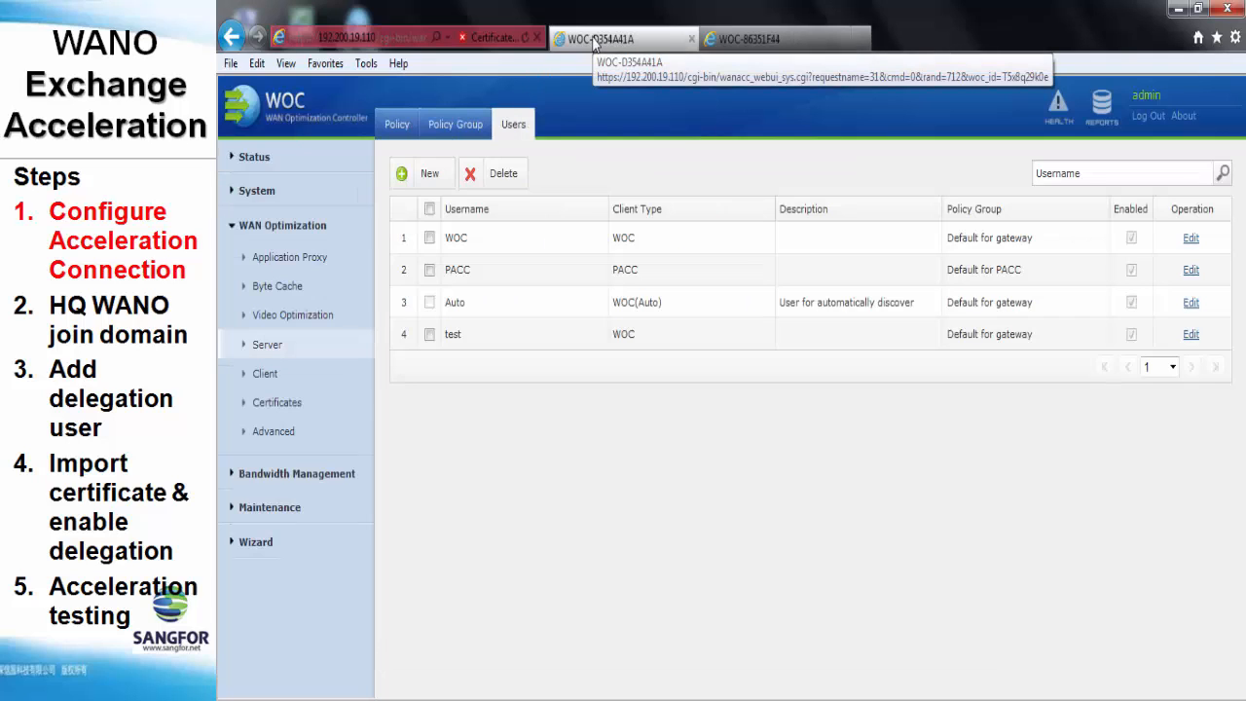
left_click(296, 164)
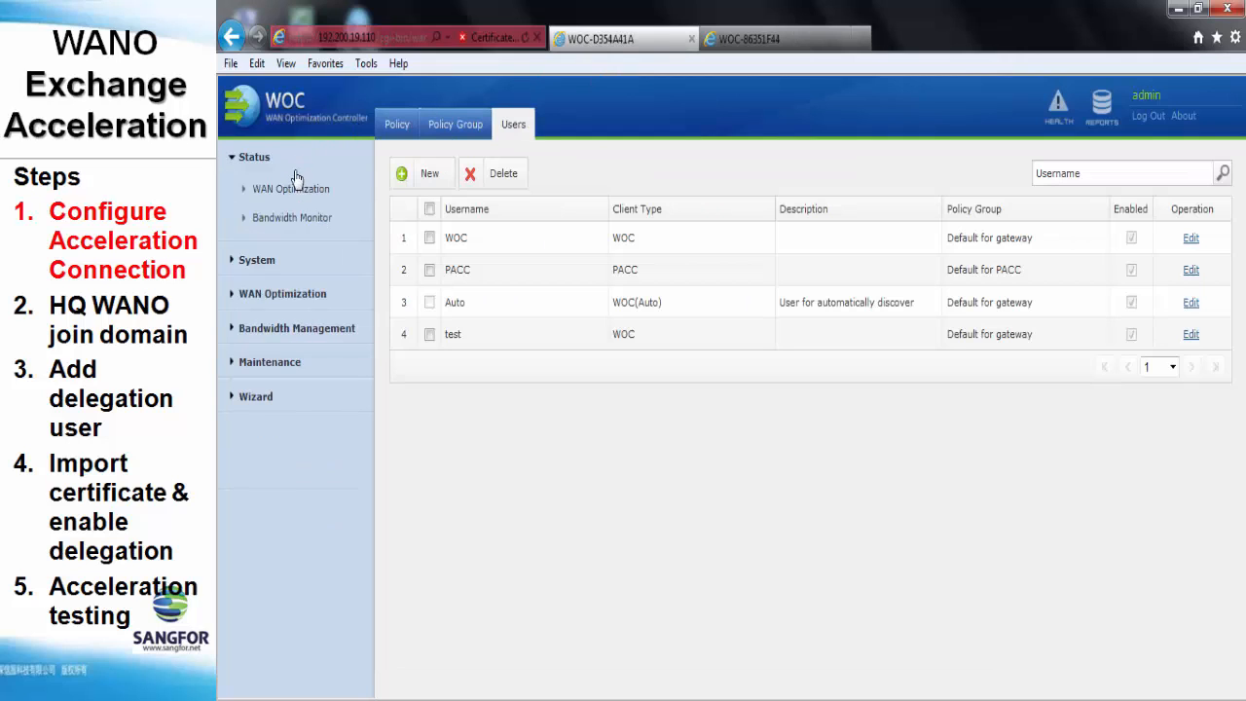
left_click(300, 191)
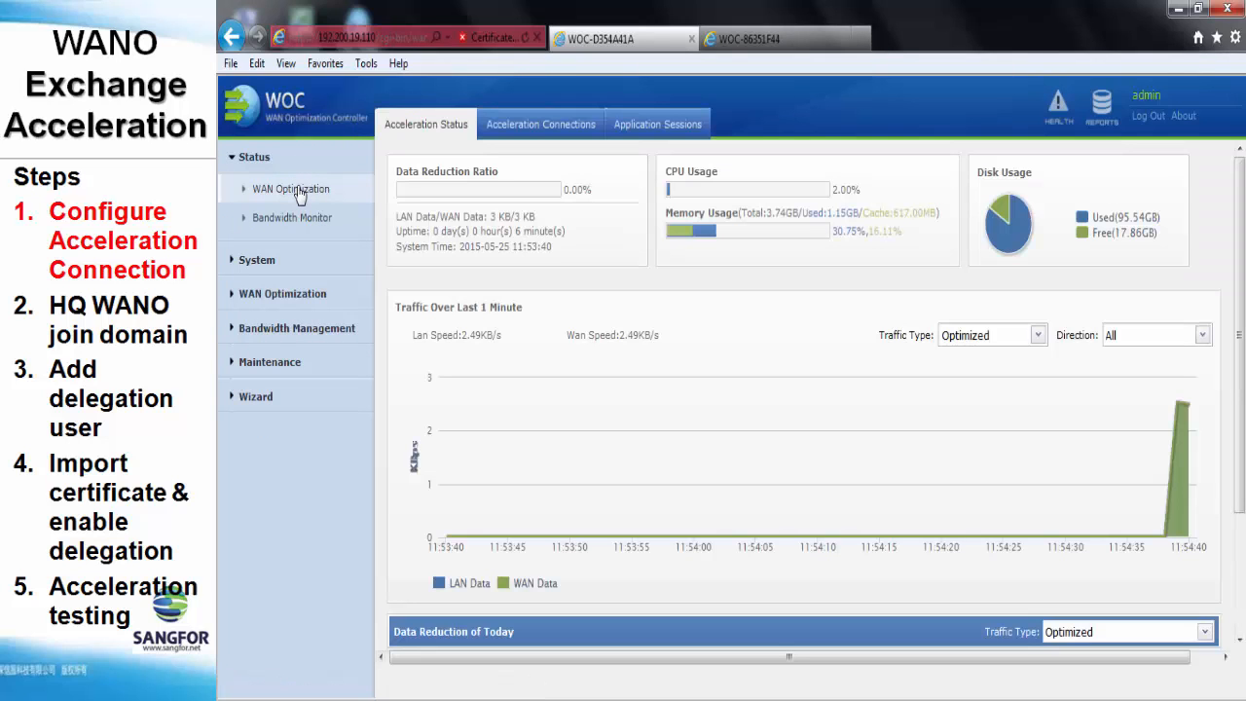
left_click(525, 135)
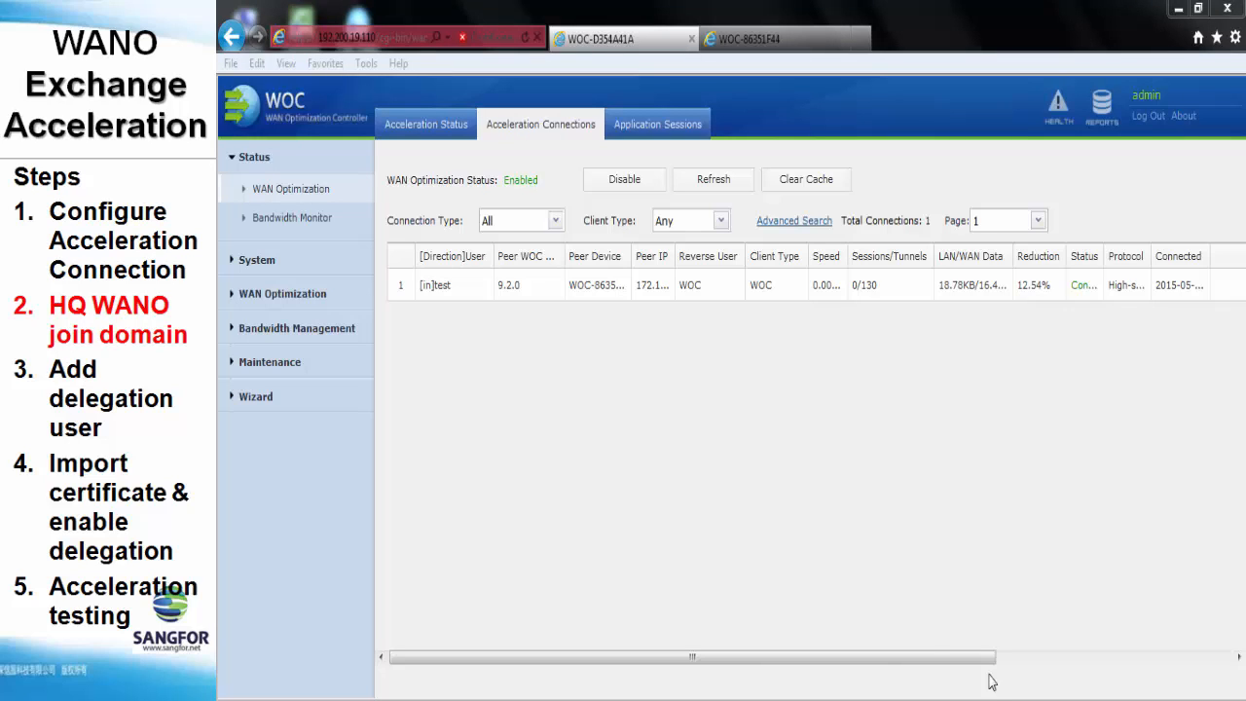
Go to System > Network and view the deployment settings
left_click(257, 261)
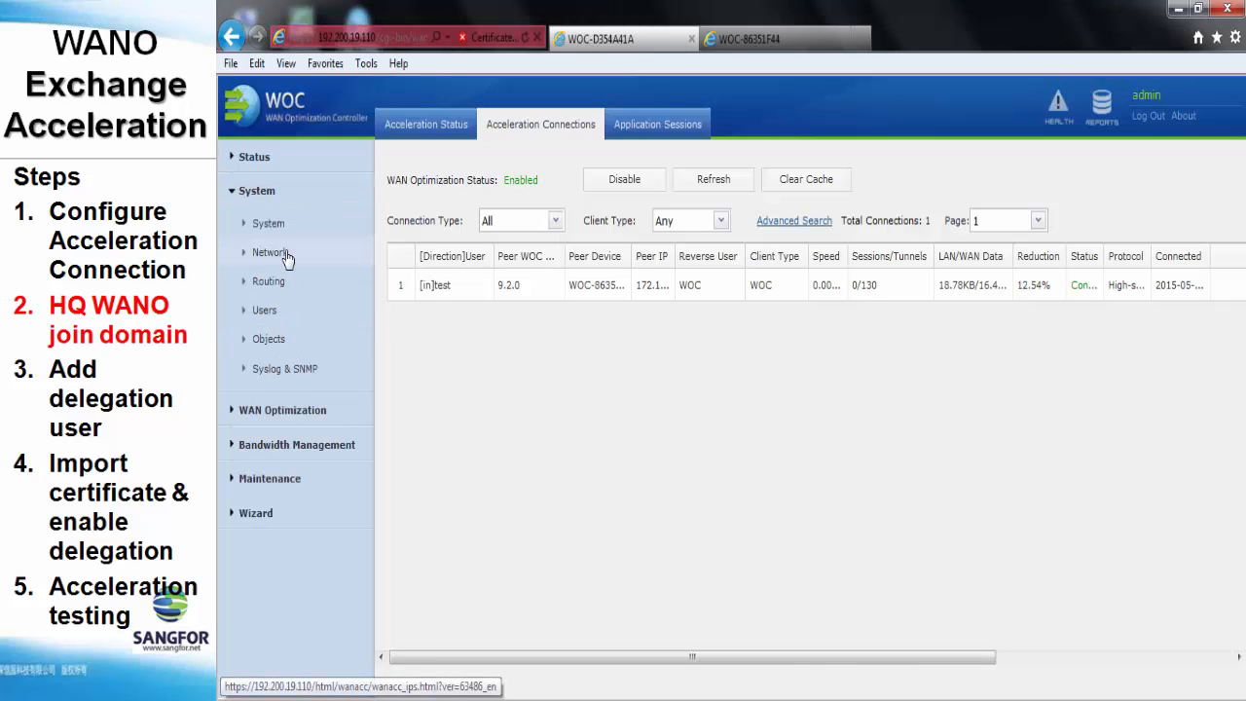
left_click(287, 256)
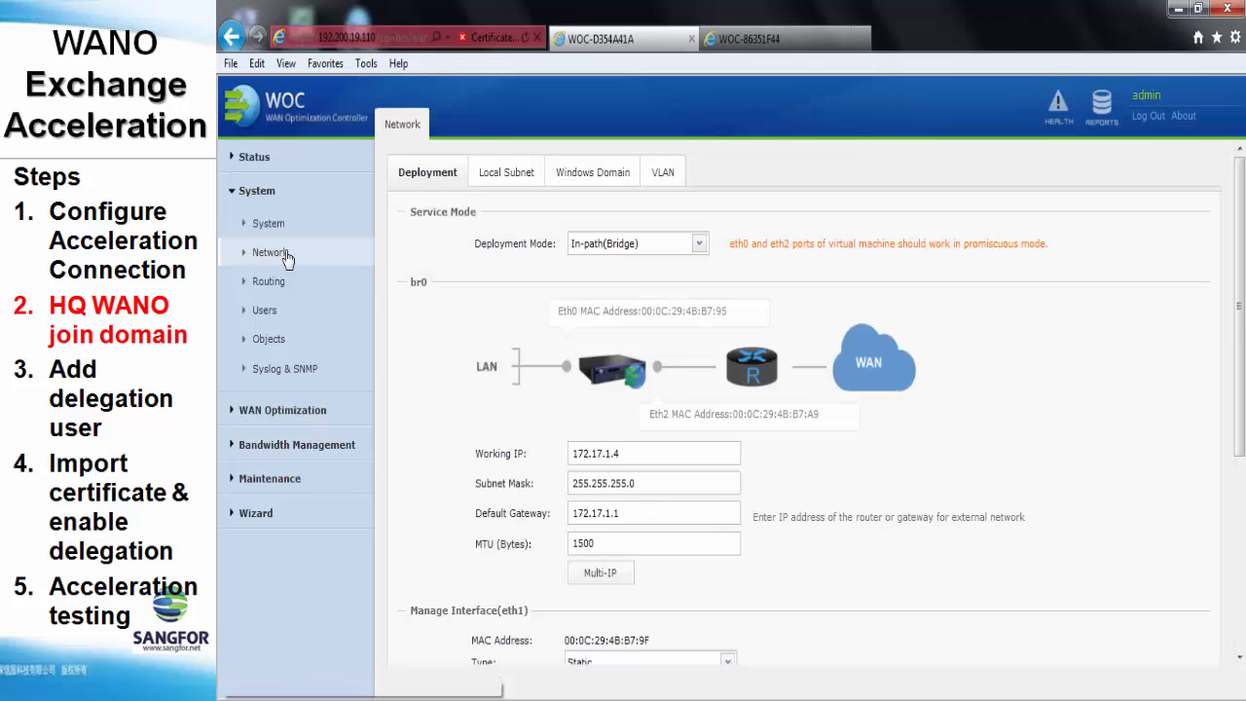
left_click(610, 173)
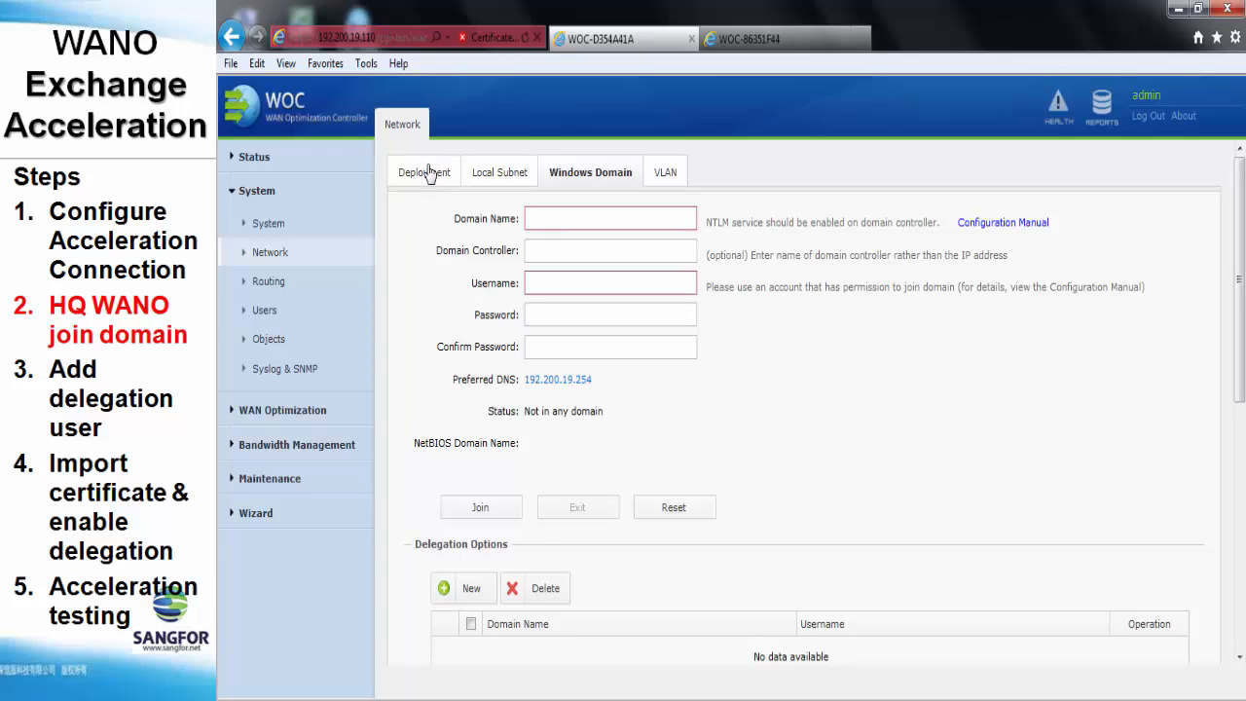
left_click(430, 174)
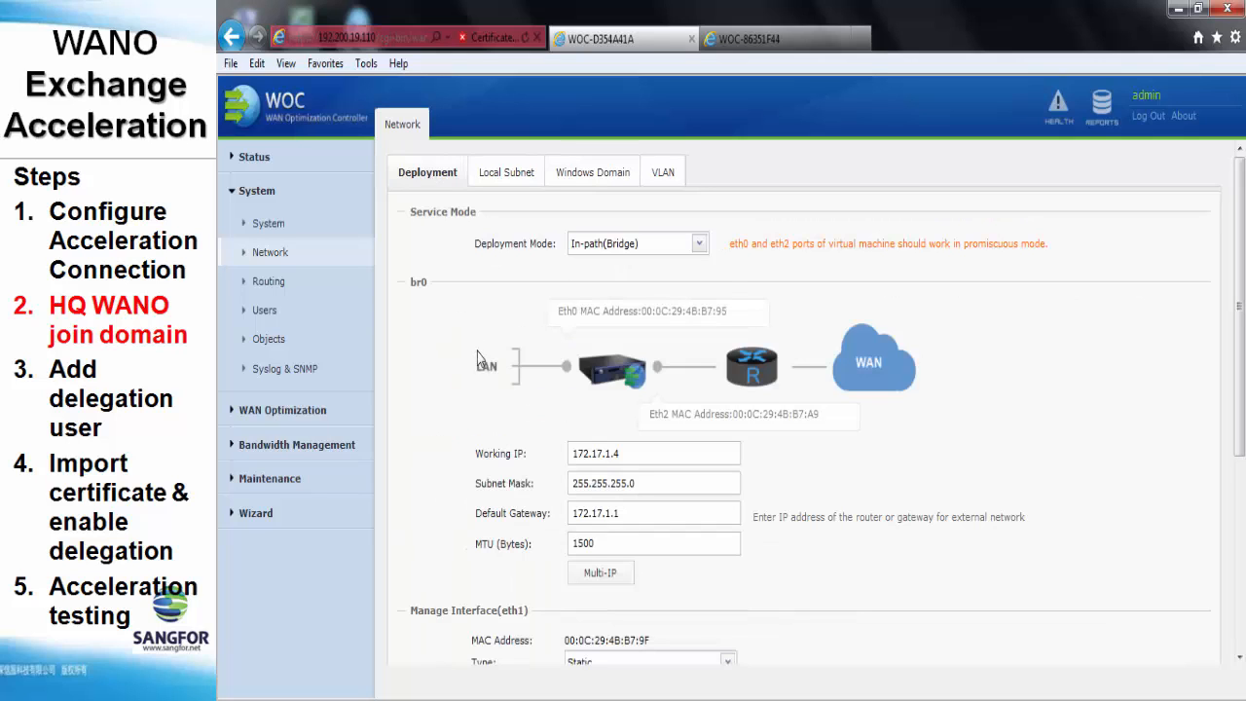
Clear the management interface gateway and enter 172.17.1.9 as preferred DNS
scroll(479, 360, "down", 5)
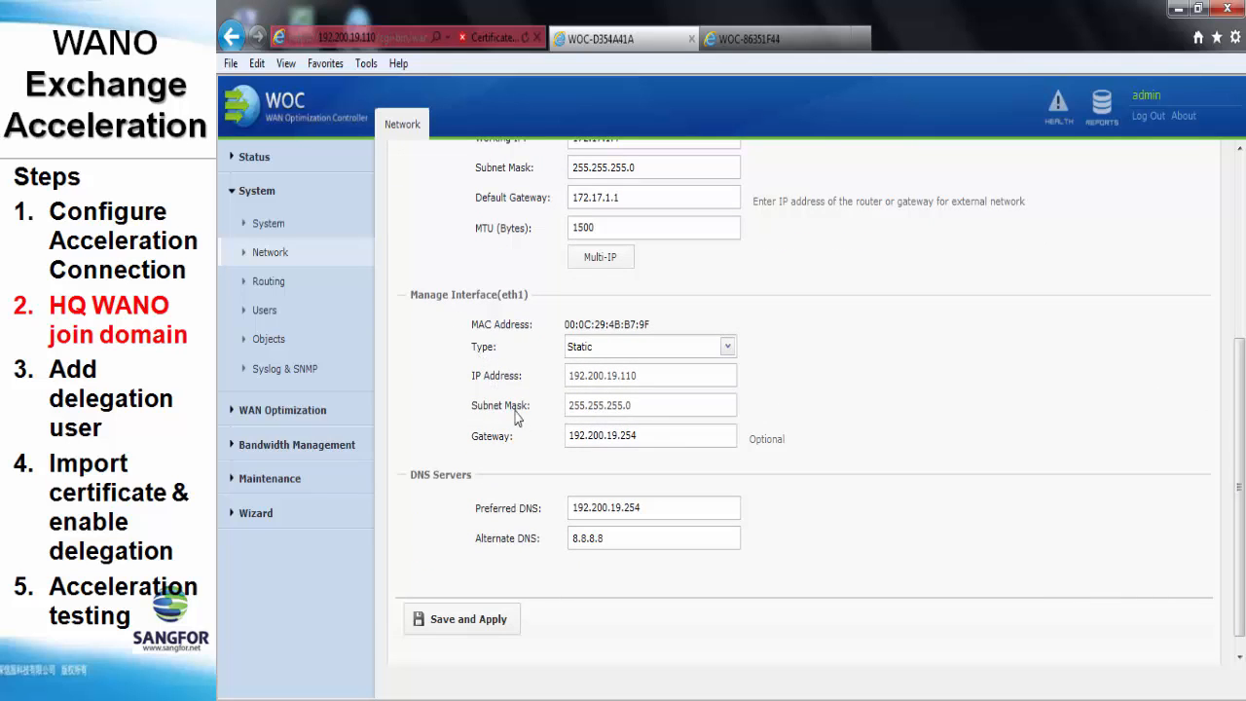
triple_click(649, 436)
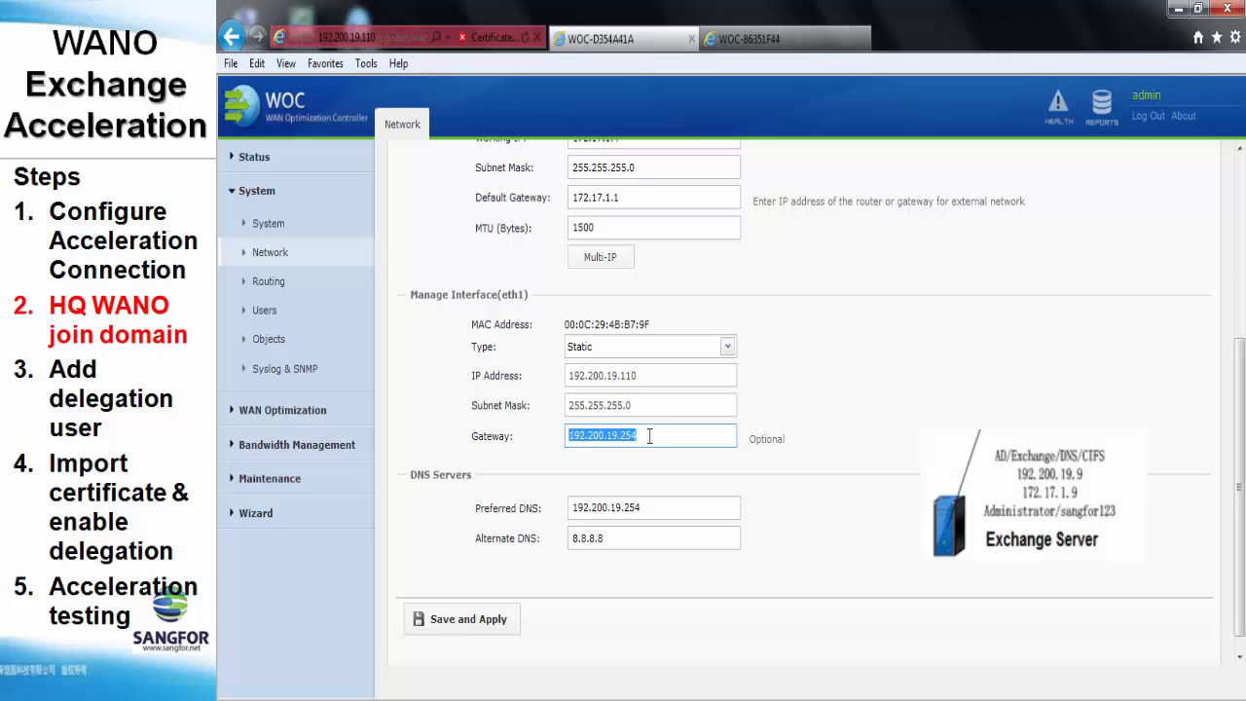
key("BackSpace")
triple_click(660, 510)
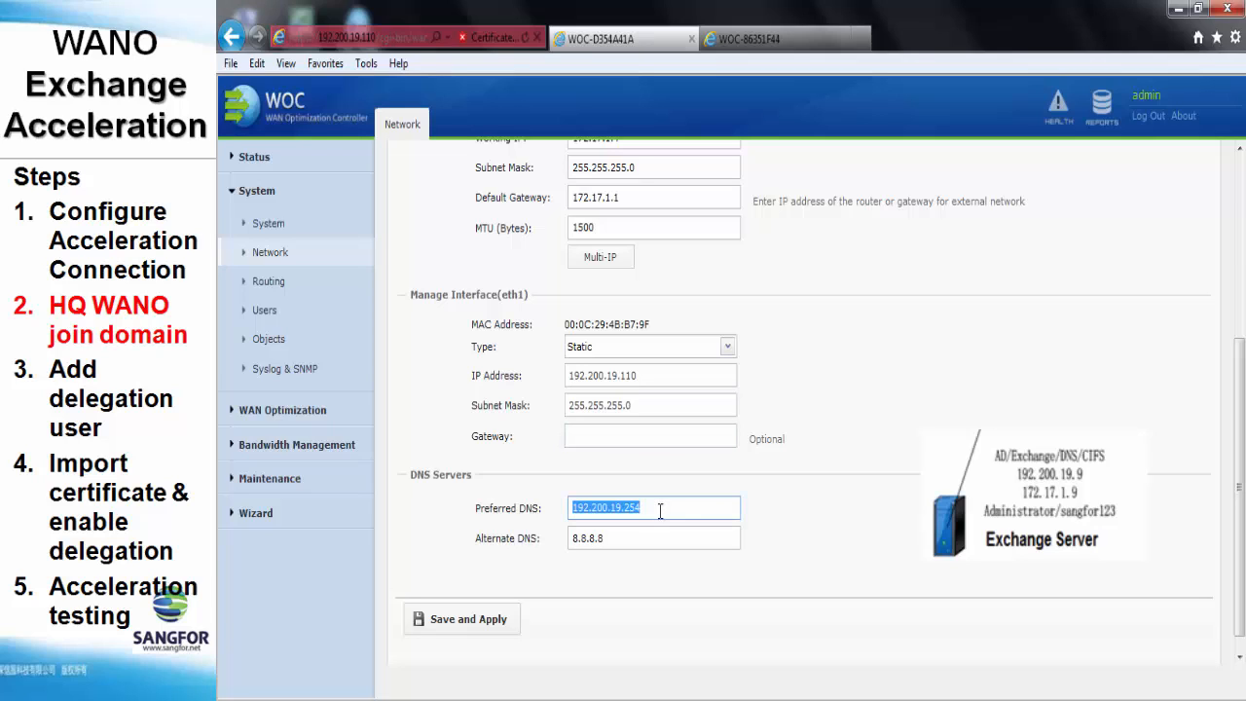
type("1")
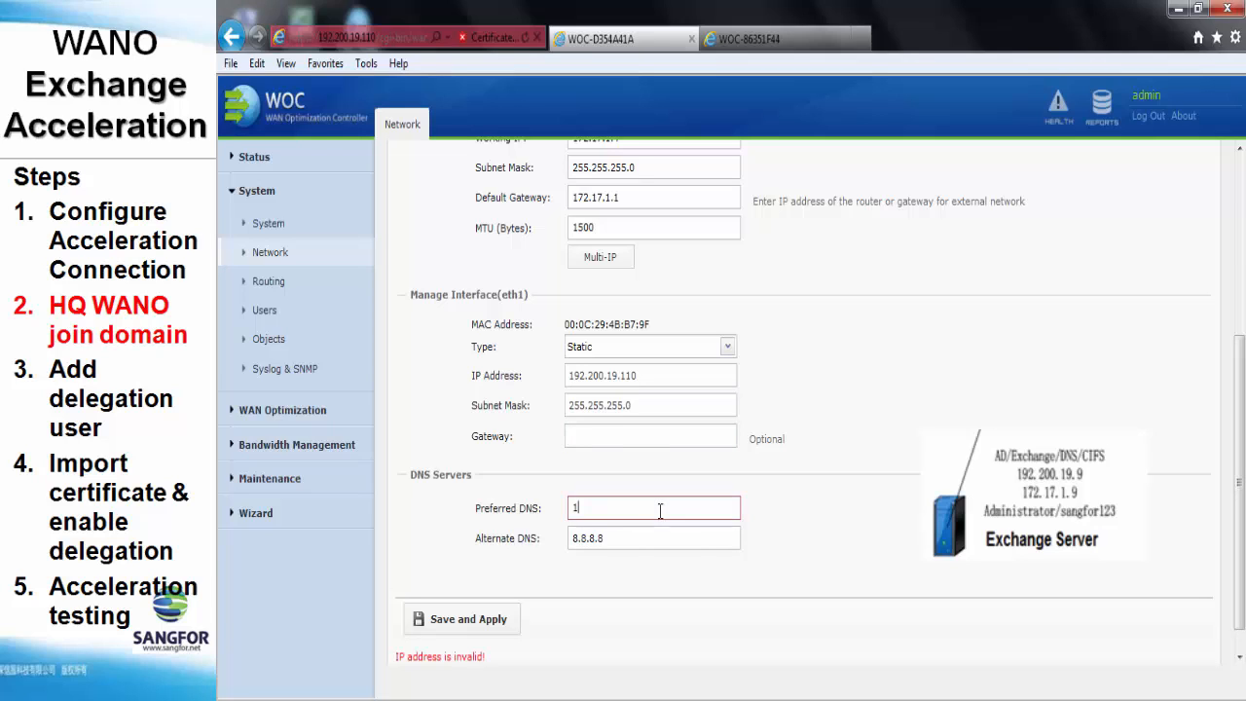
type("72.17.1.9")
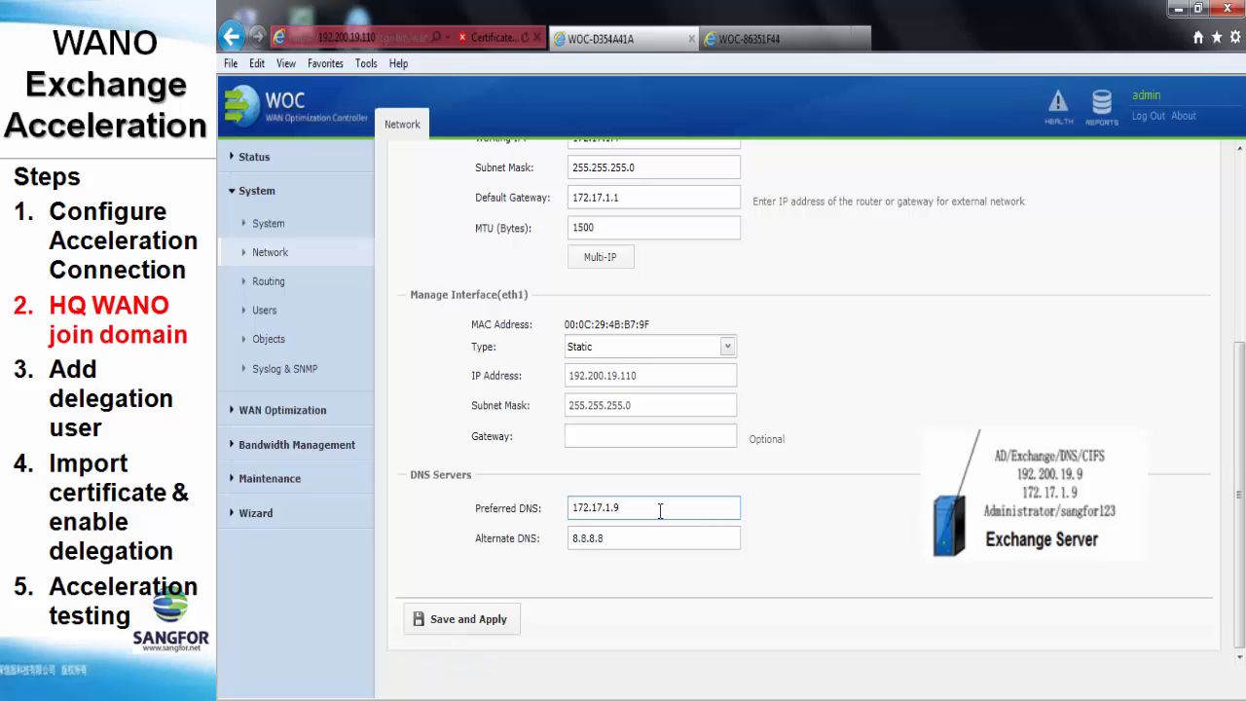
Save and apply the network changes, confirming the service restart
left_click(509, 629)
left_click(790, 431)
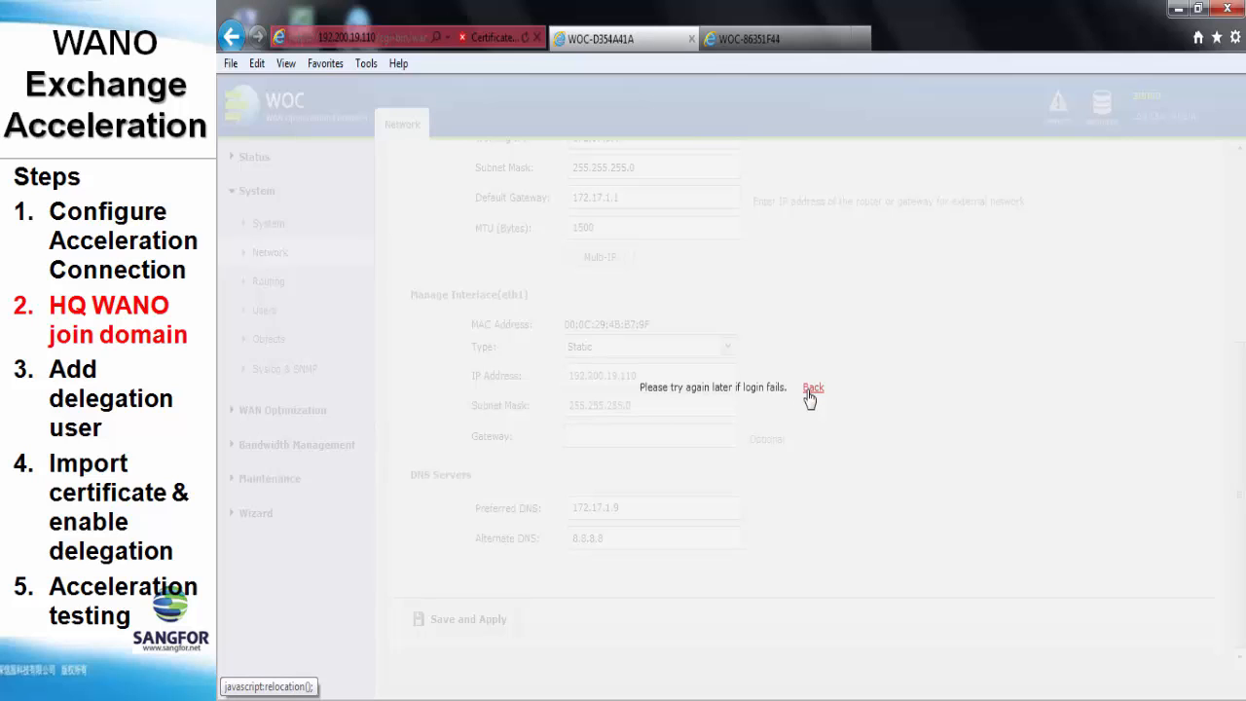
left_click(808, 393)
left_click(340, 39)
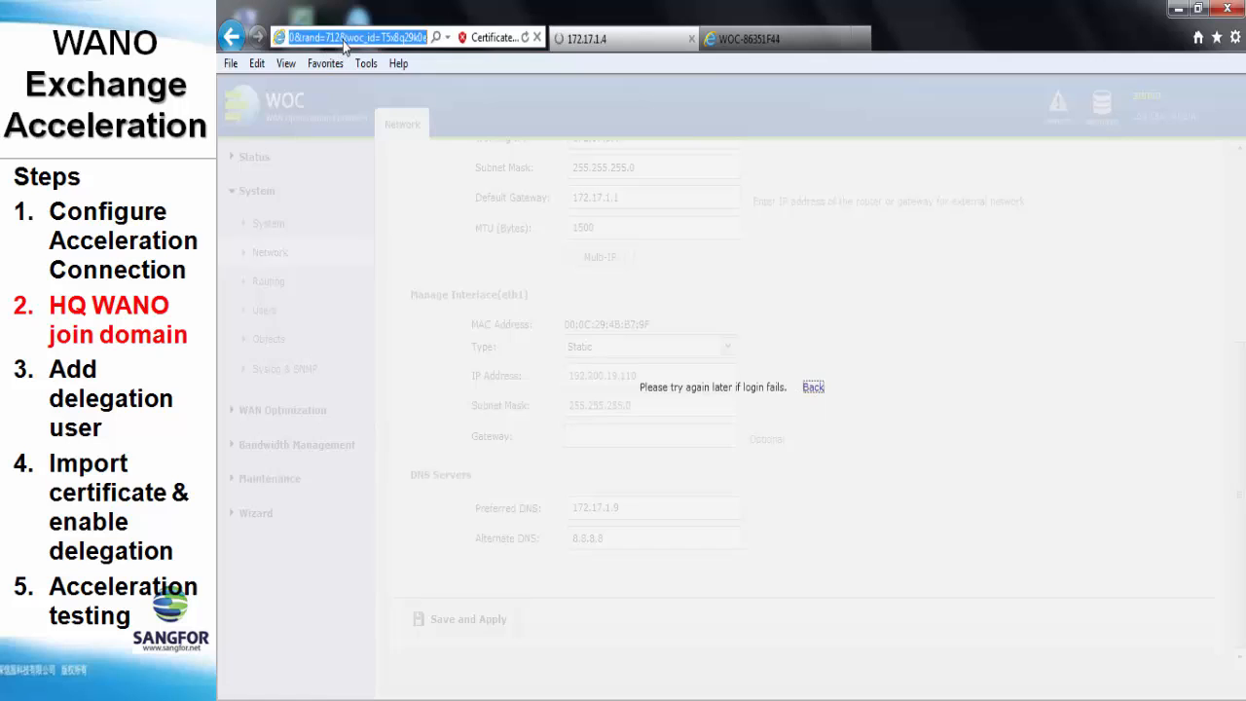
left_click(341, 39)
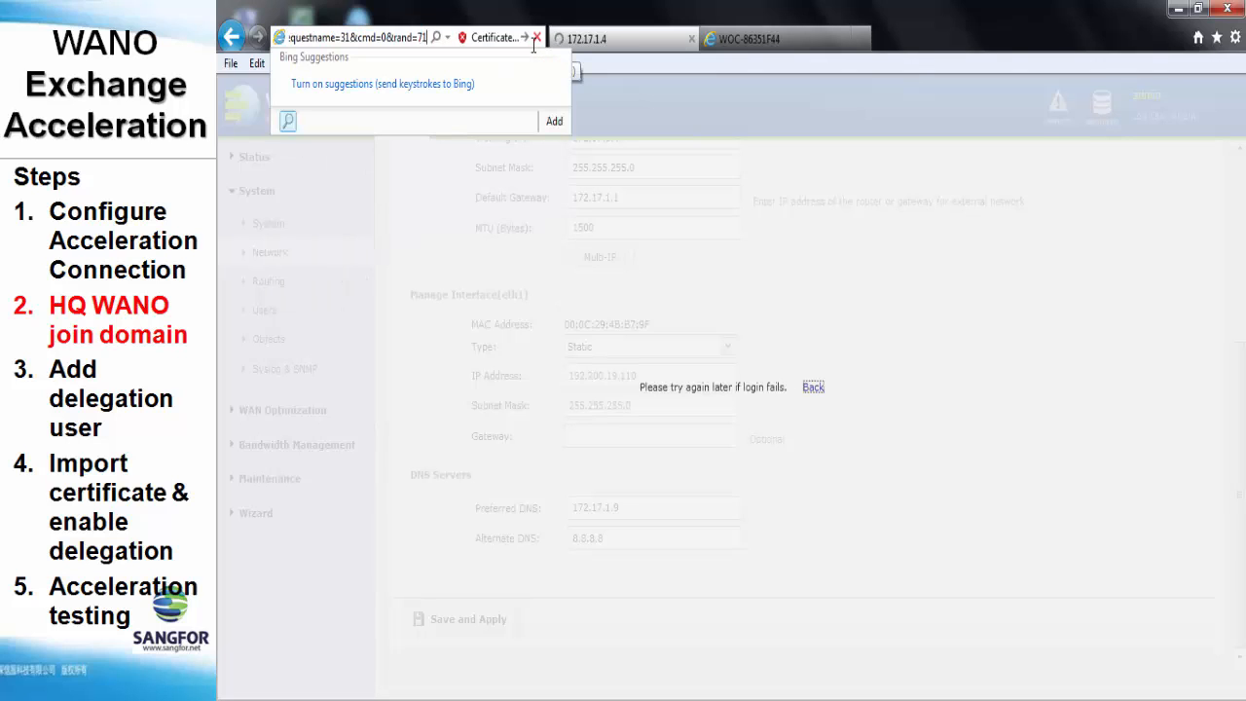
key("BackSpace")
key("BackSpace")
key("BackSpace")
key("BackSpace")
key("BackSpace")
key("BackSpace")
key("BackSpace")
key("BackSpace")
key("BackSpace")
key("BackSpace")
key("BackSpace")
key("BackSpace")
key("BackSpace")
key("BackSpace")
key("BackSpace")
key("BackSpace")
key("BackSpace")
key("BackSpace")
key("BackSpace")
key("BackSpace")
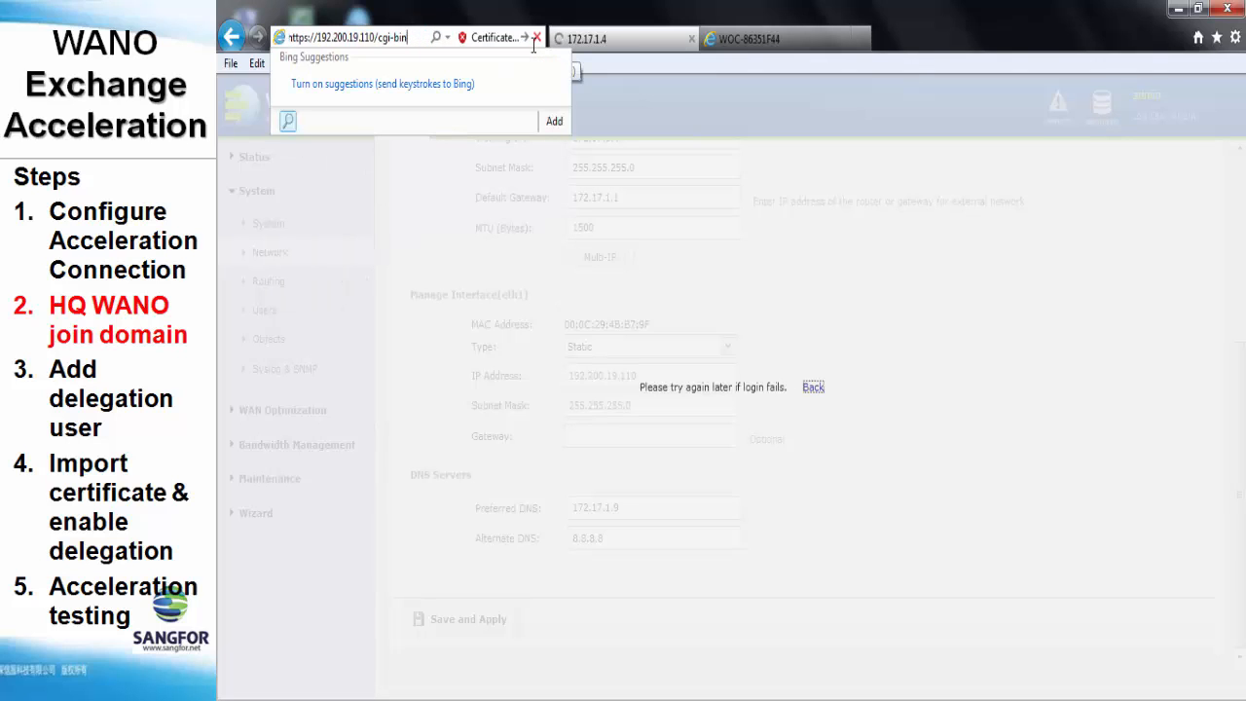
key("BackSpace")
key("BackSpace")
key("BackSpace")
key("BackSpace")
key("BackSpace")
key("Return")
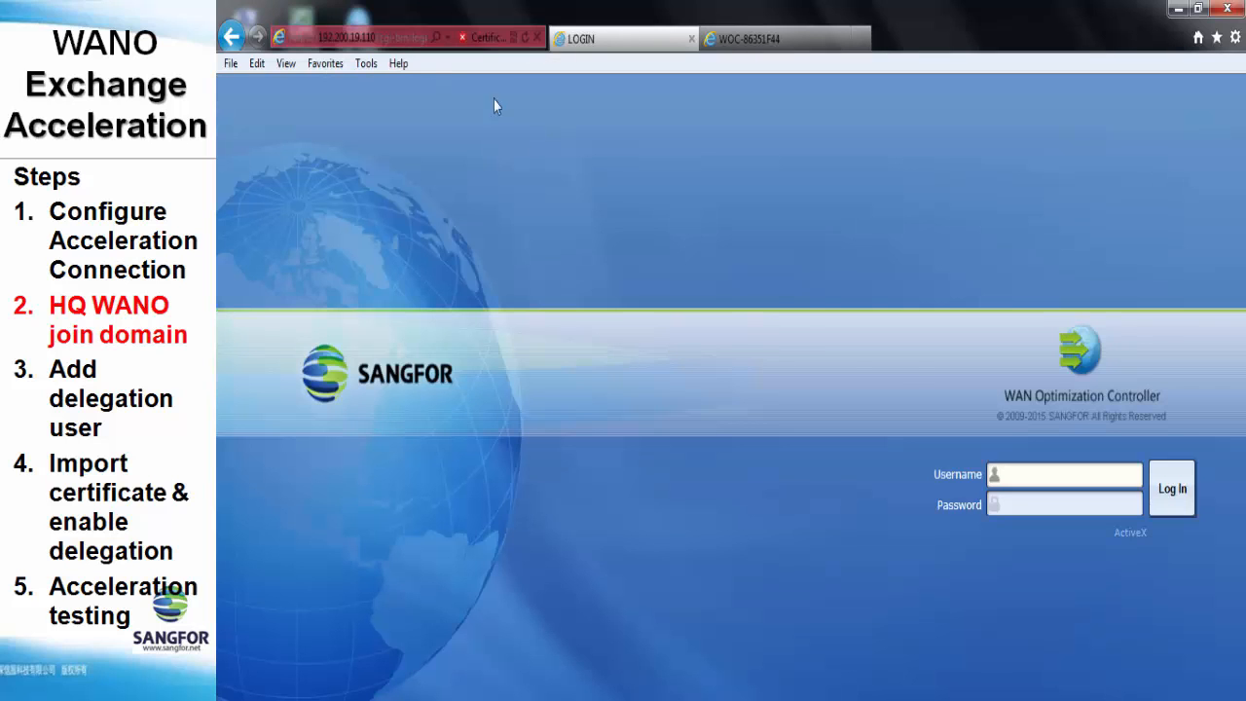
type("admin")
key("Tab")
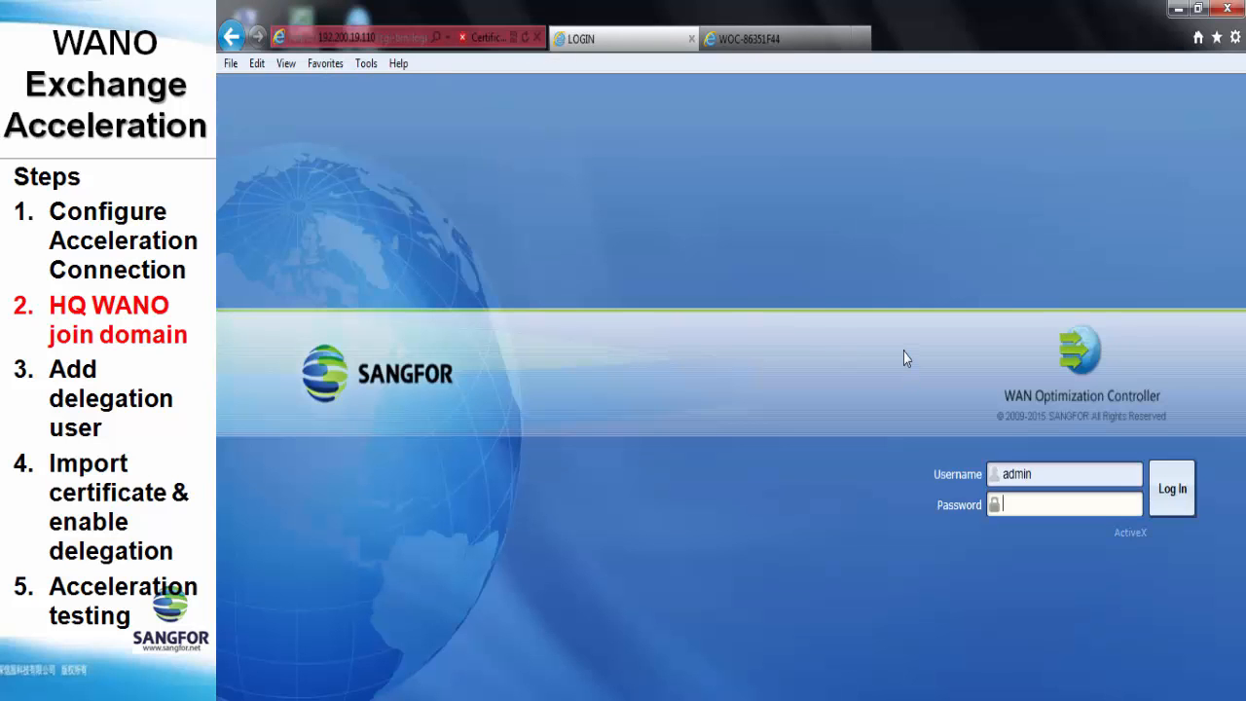
type("admin12345")
key("Return")
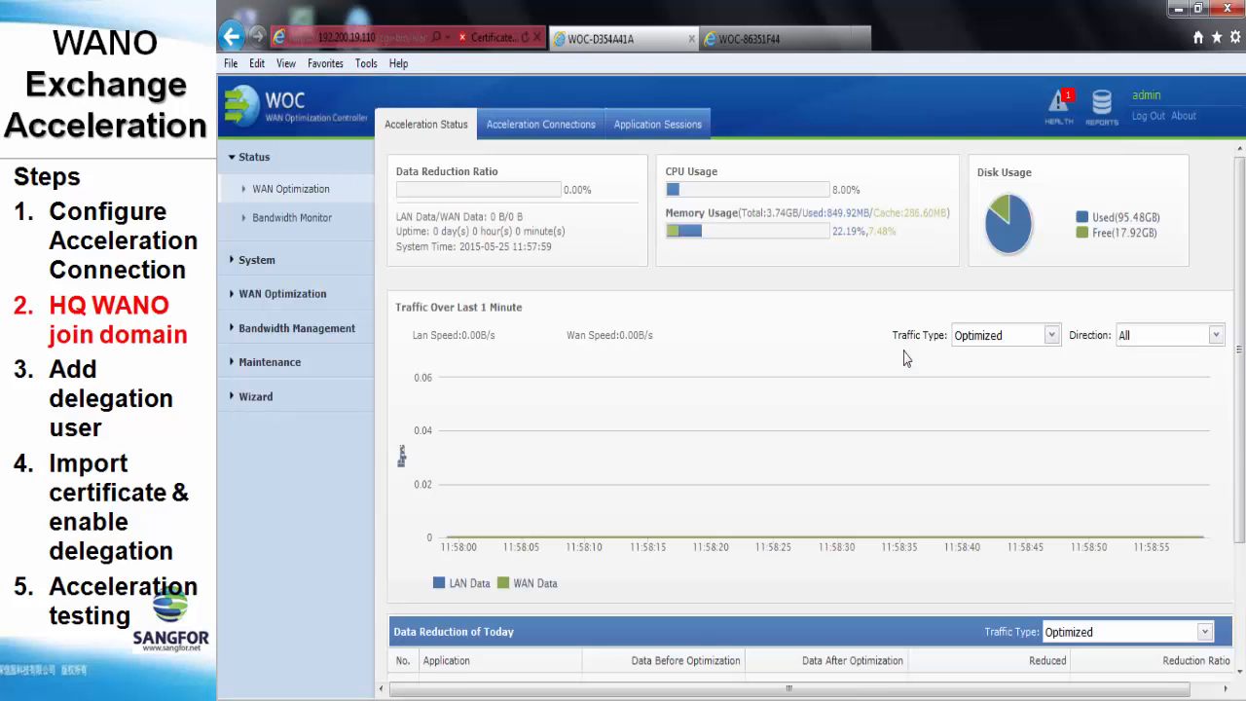
Verify preferred DNS 172.17.1.9 under System > Network, then open the Windows Domain tab
left_click(257, 260)
left_click(272, 253)
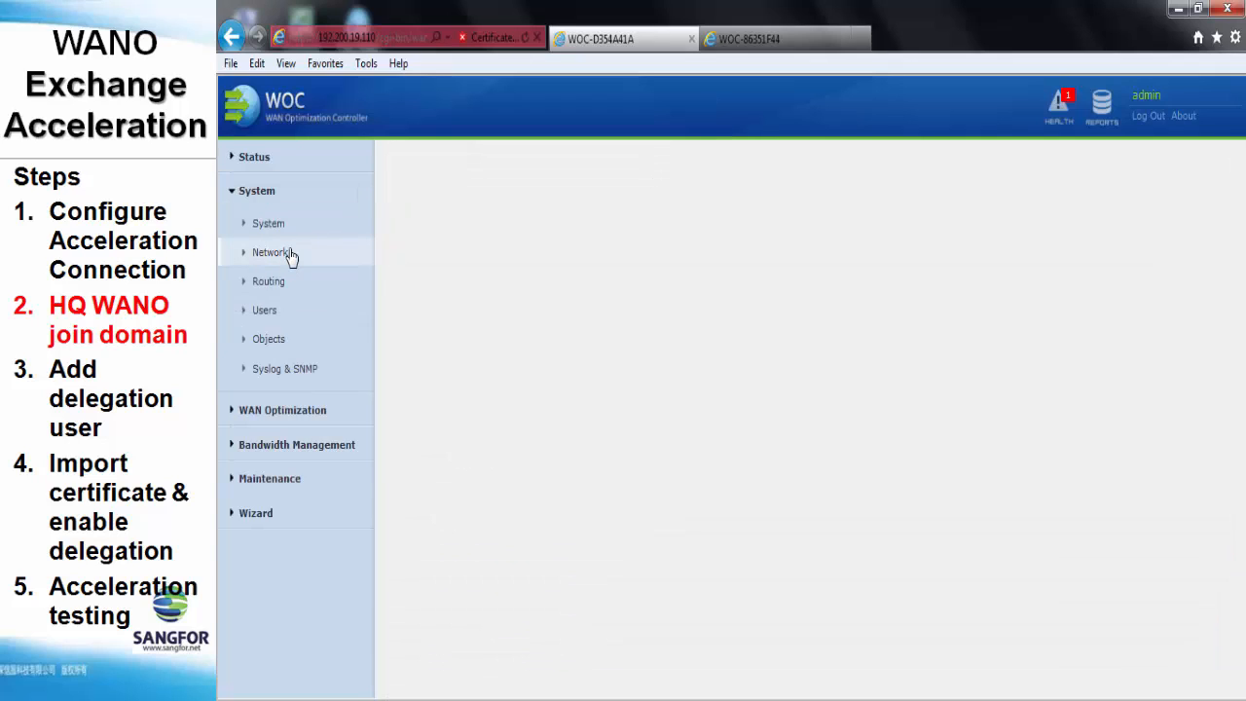
scroll(501, 348, "down", 5)
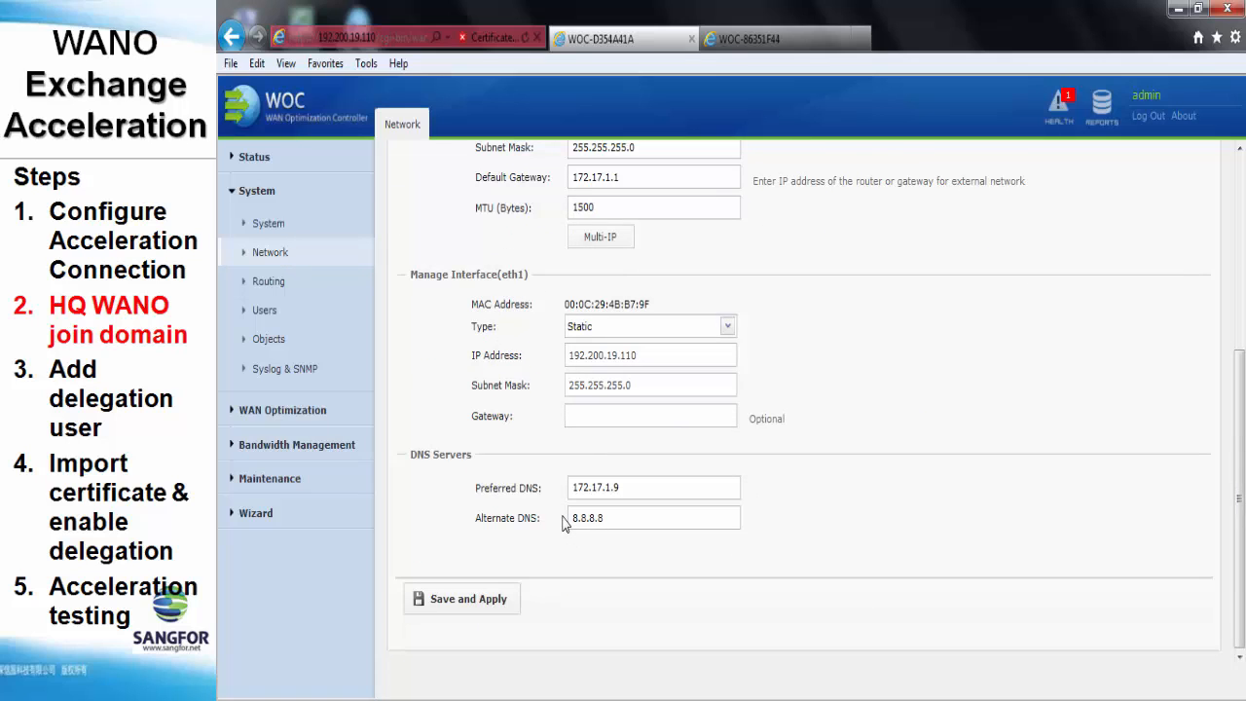
scroll(563, 520, "up", 5)
left_click(601, 182)
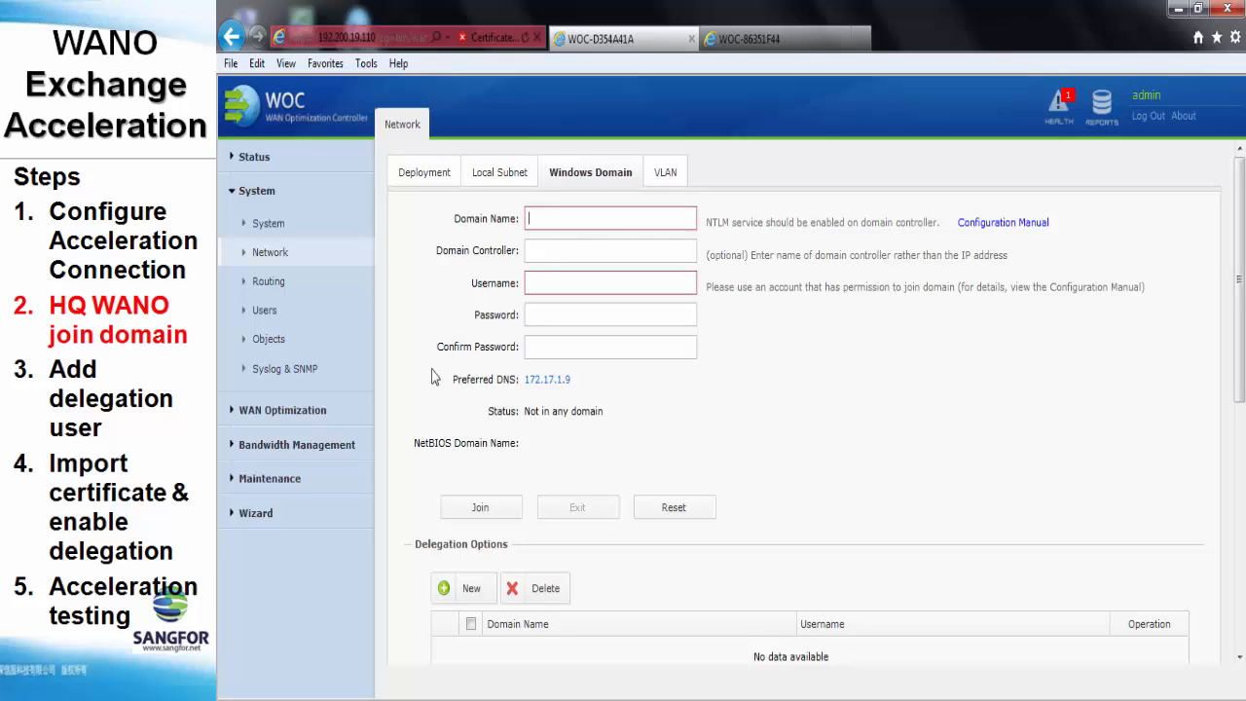
key("super")
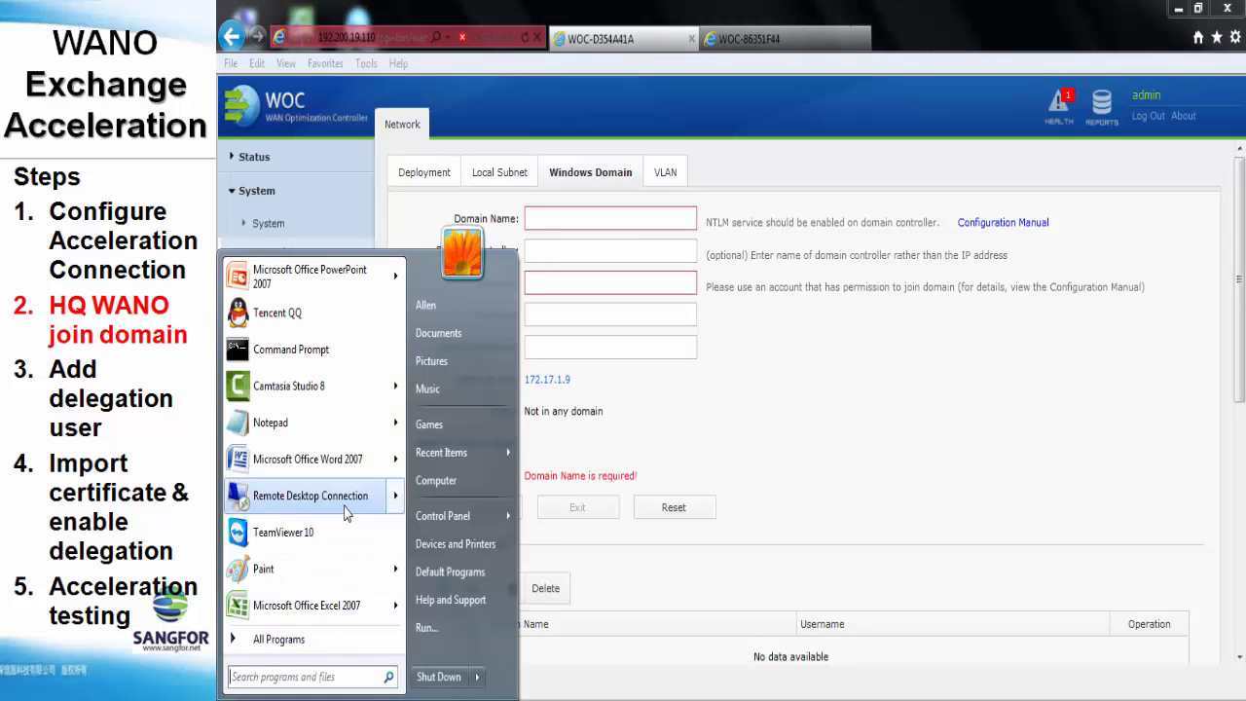
Remote-desktop into 192.200.19.9 as administrator and close Active Directory Users and Computers
left_click(343, 501)
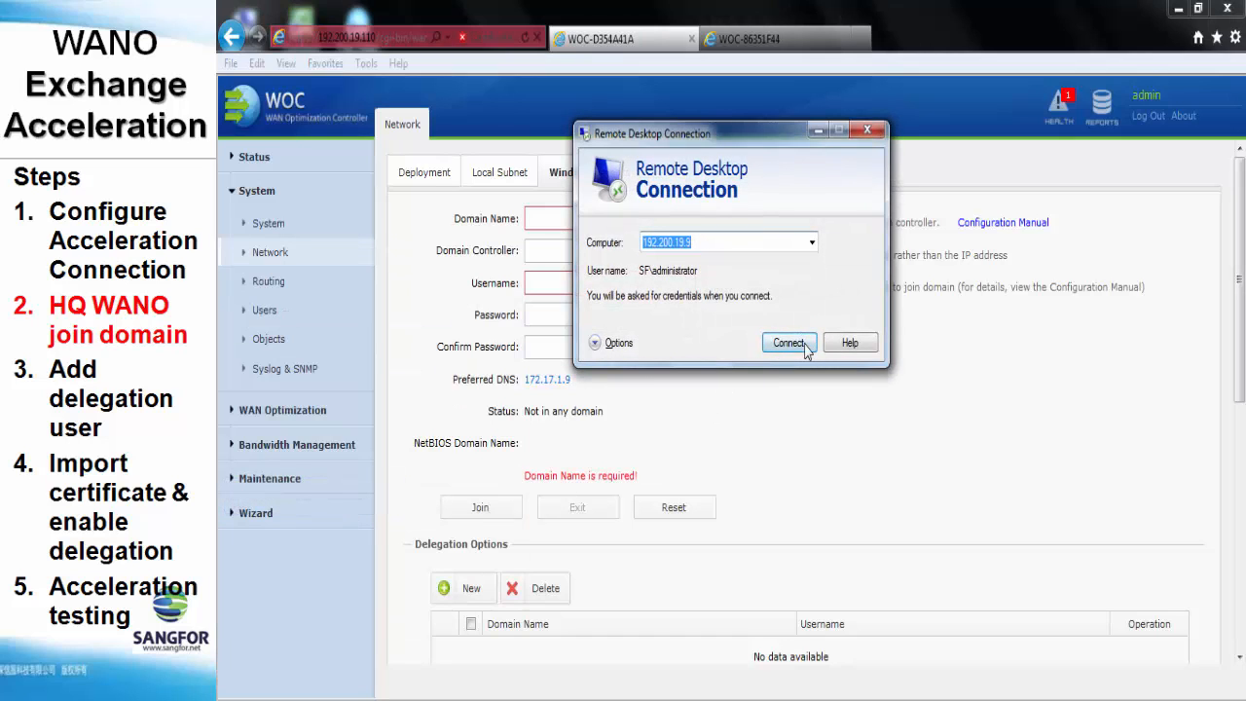
left_click(759, 242)
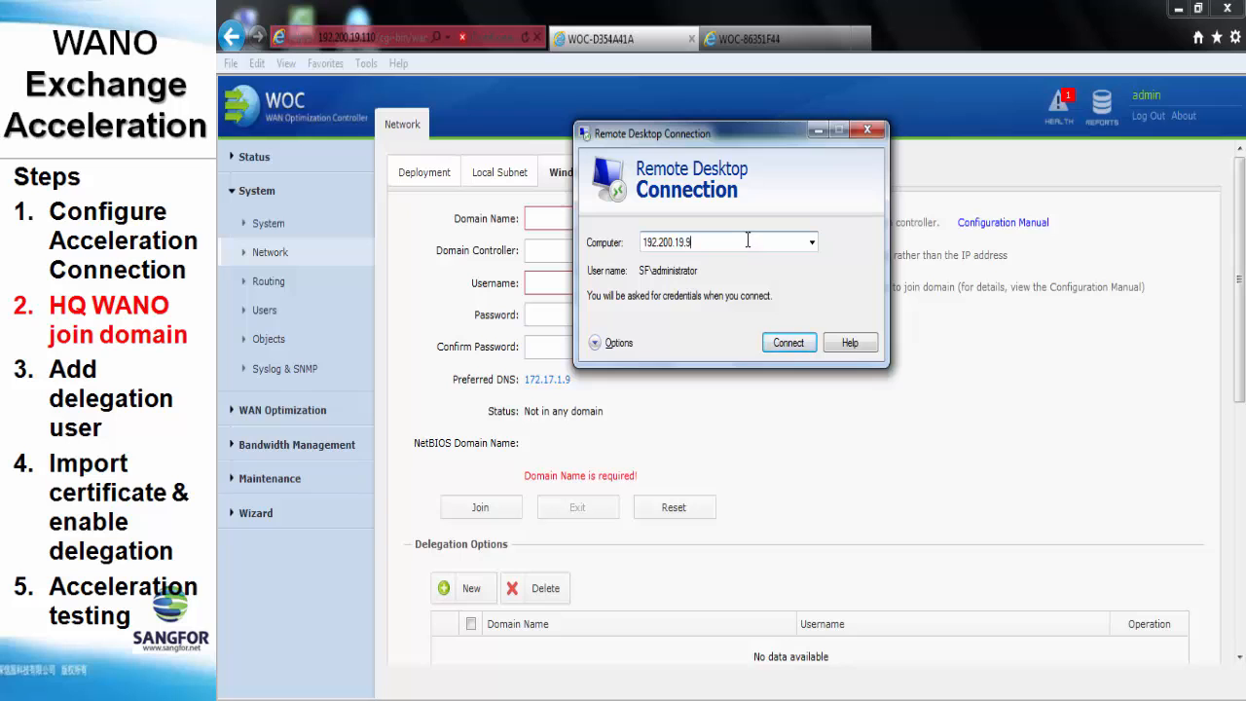
left_click(790, 343)
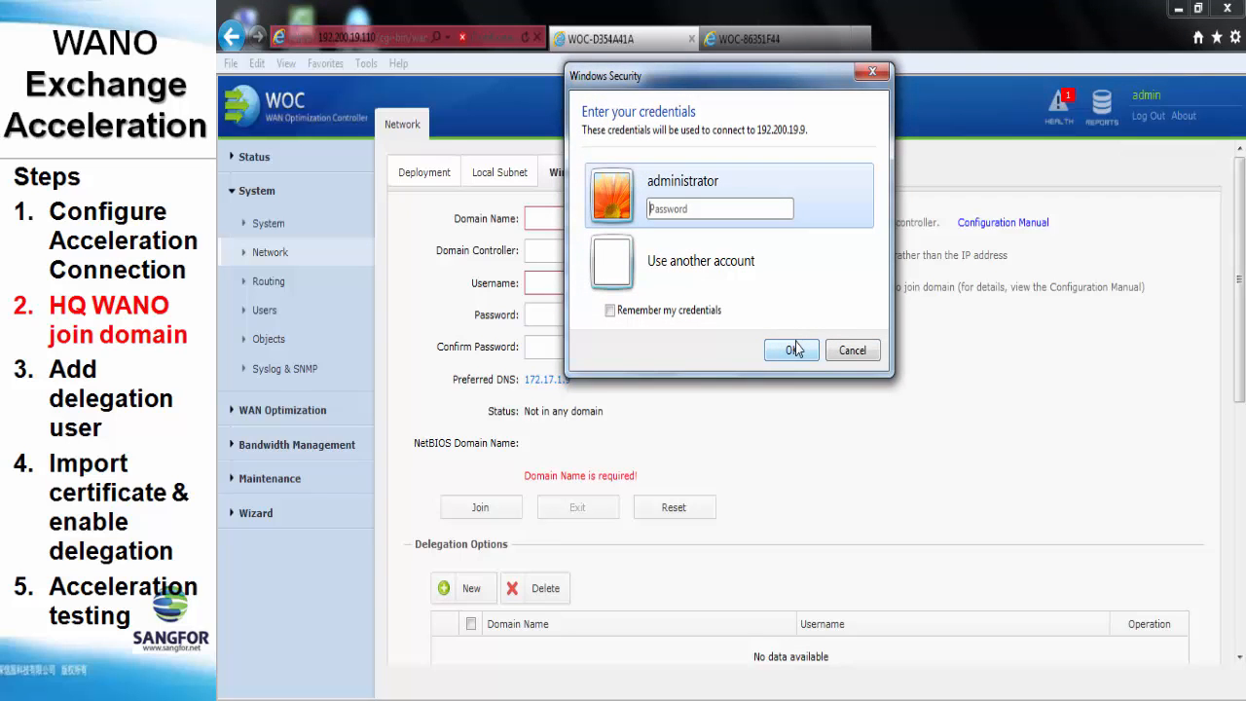
type("******")
left_click(793, 348)
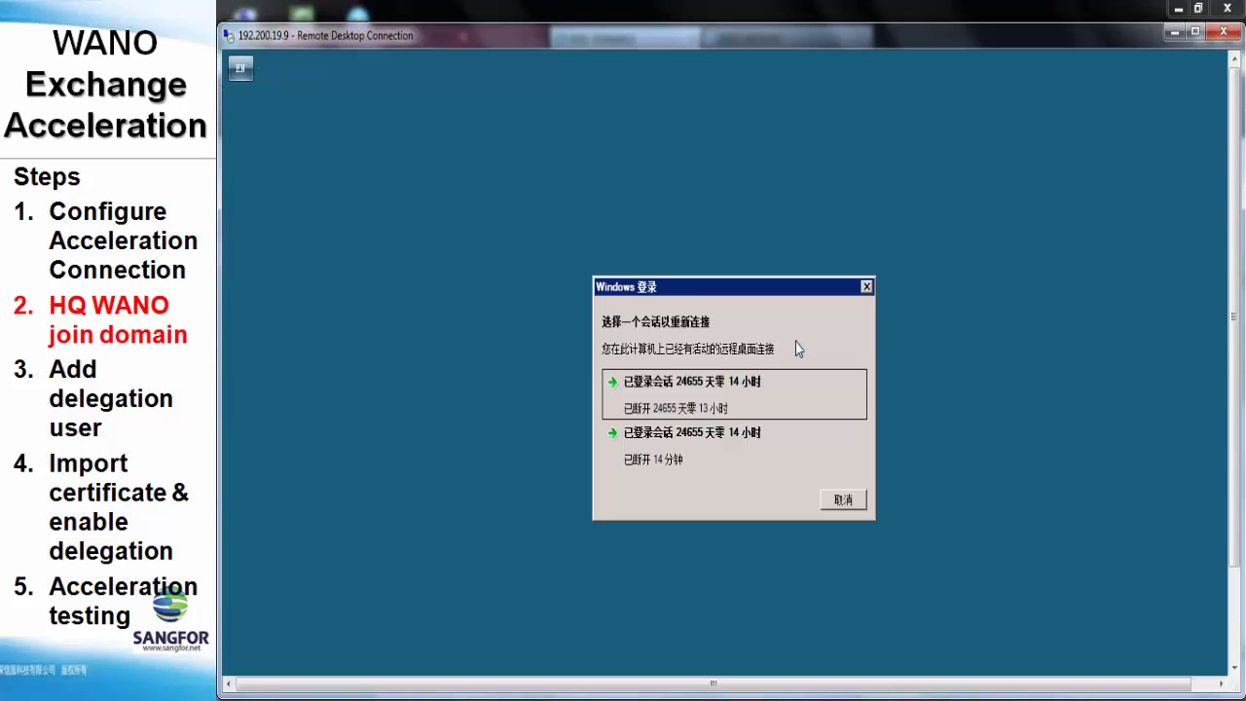
left_click(771, 380)
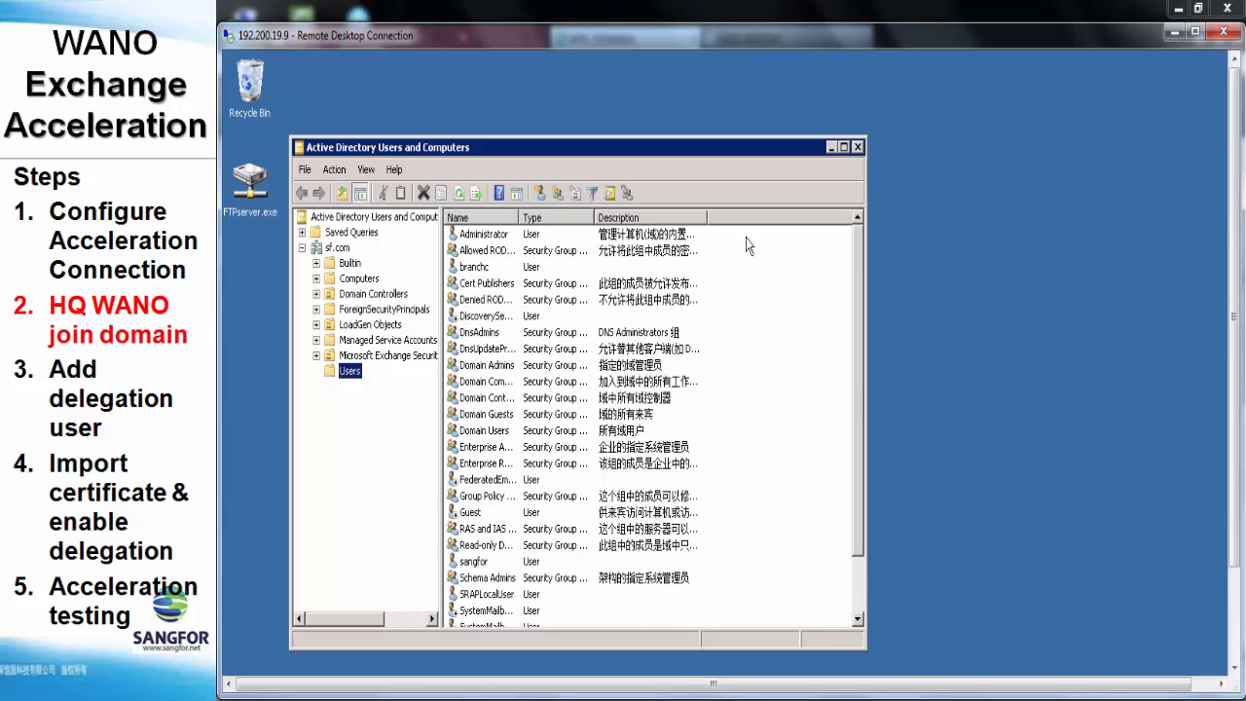
left_click(856, 147)
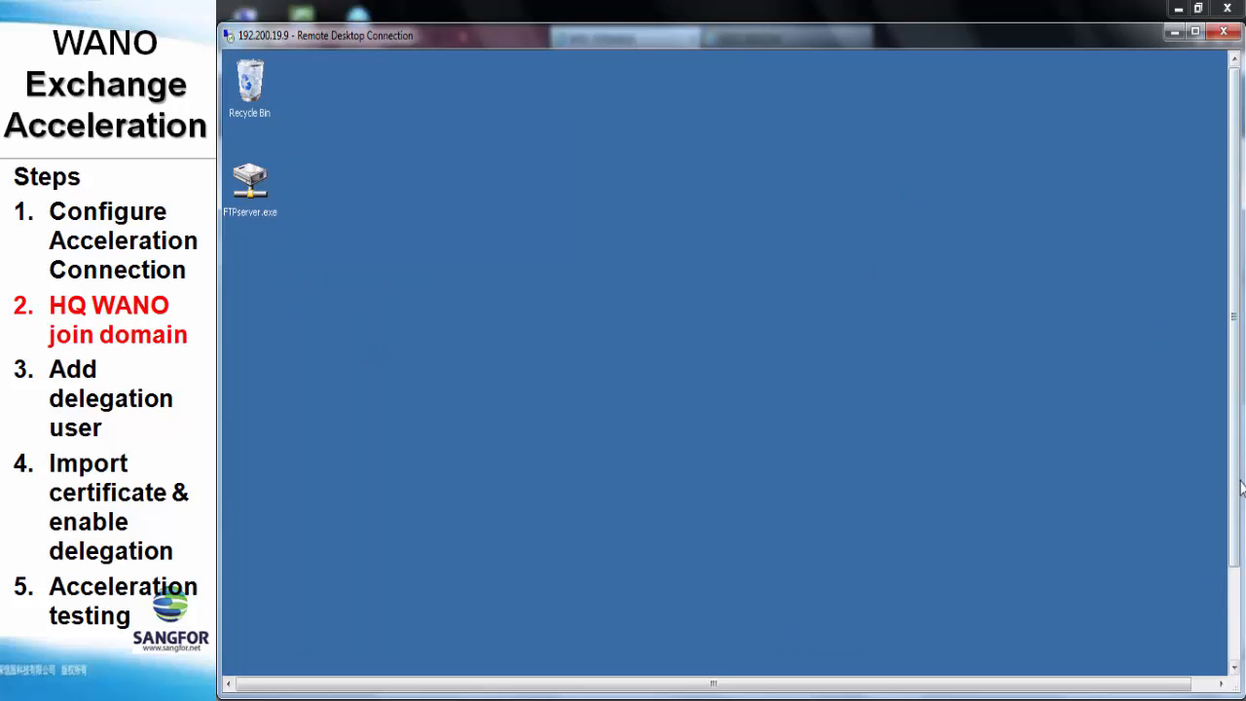
left_click_drag(1238, 469, 1239, 600)
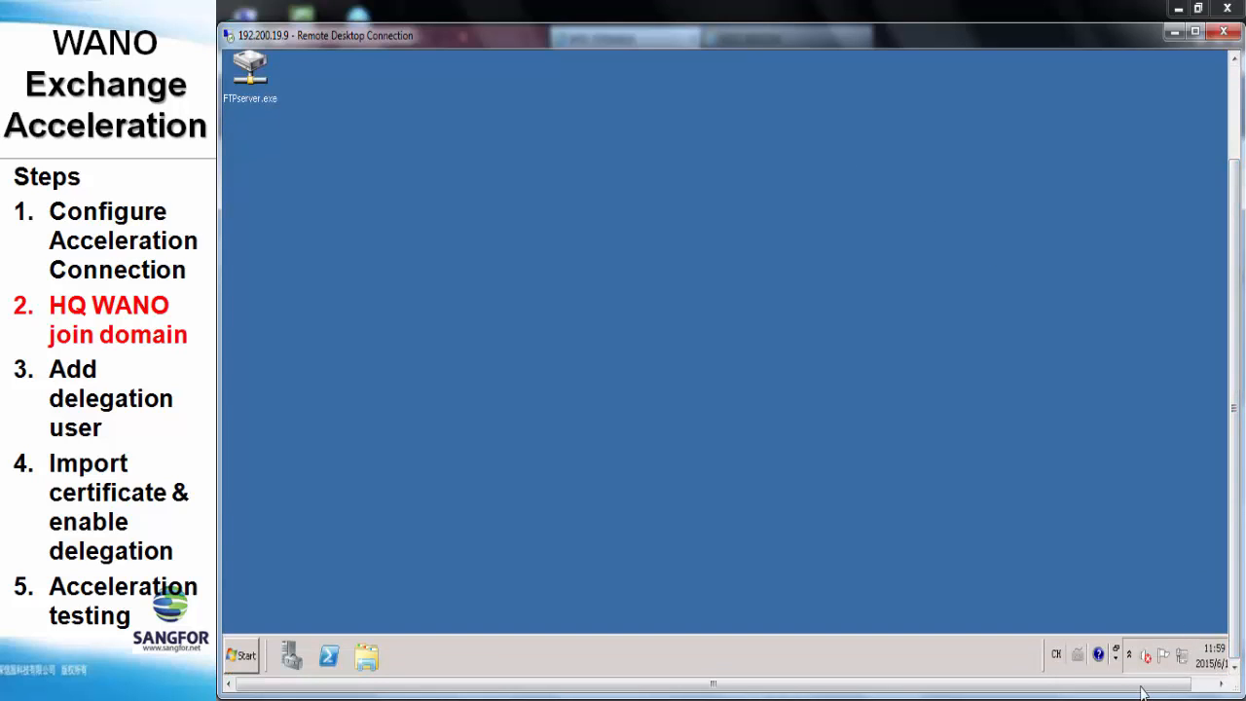
Open Computer's properties to see full name ex2010.sf.com in domain sf.com
left_click(243, 655)
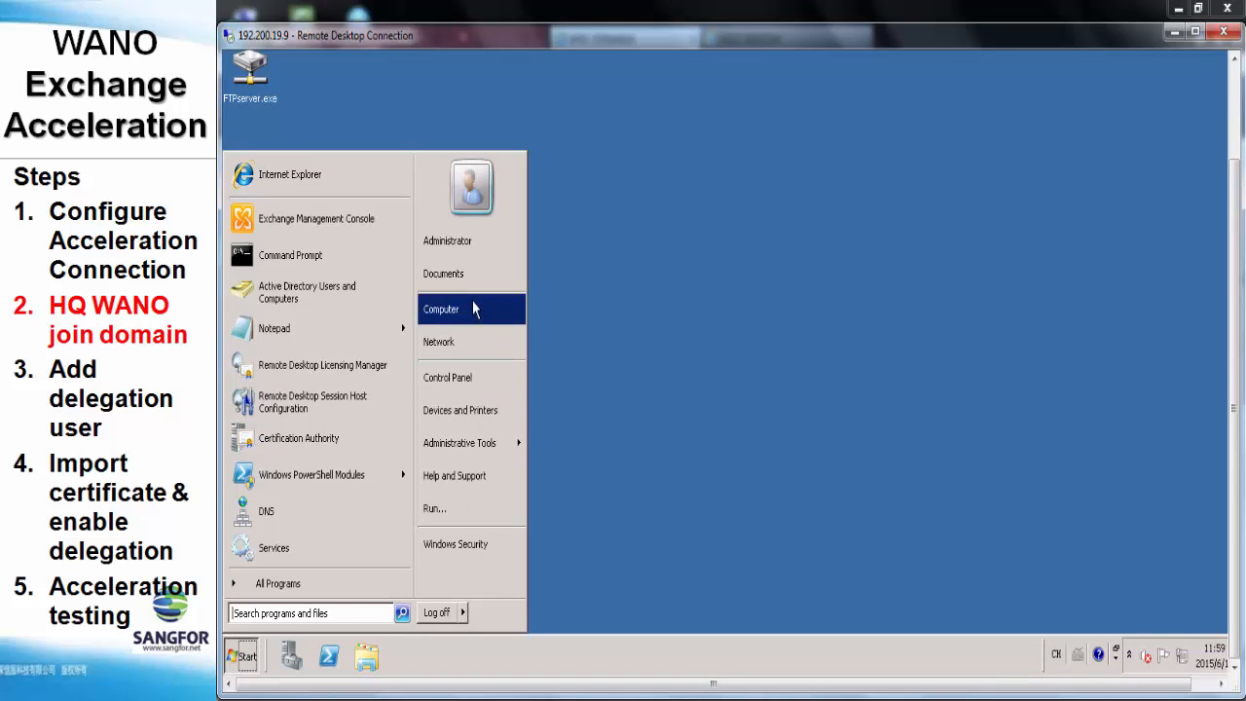
right_click(487, 326)
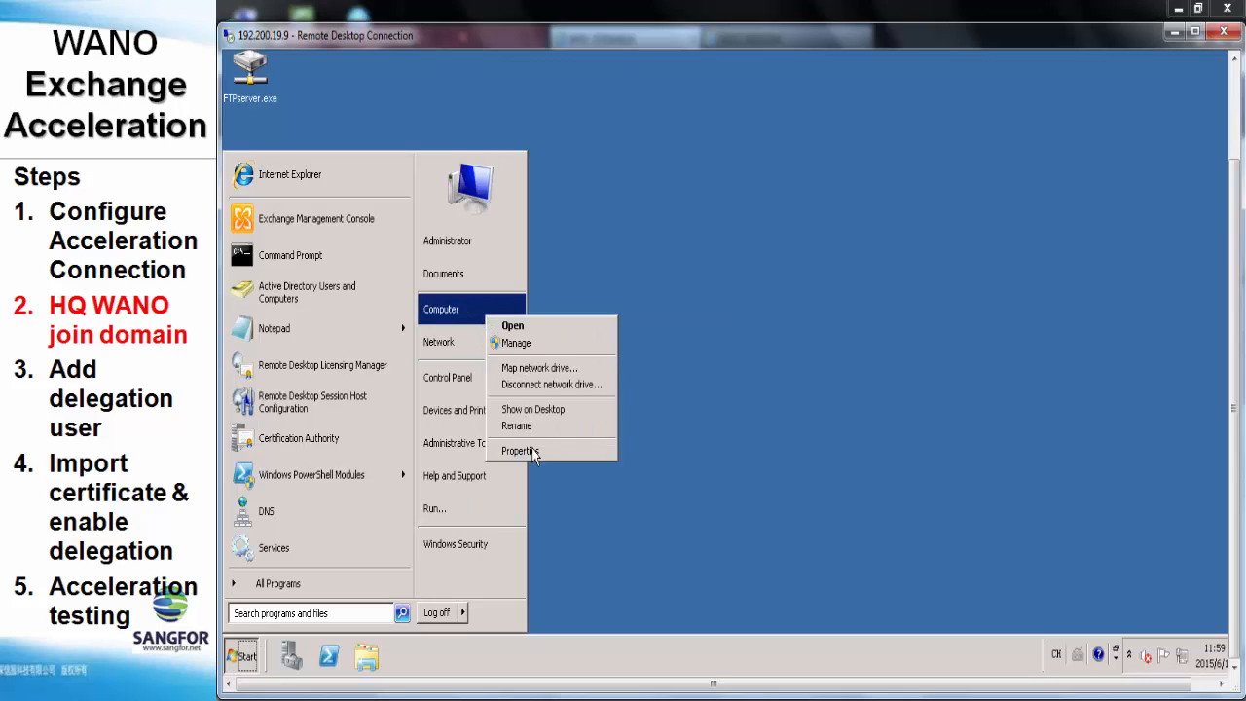
left_click(531, 455)
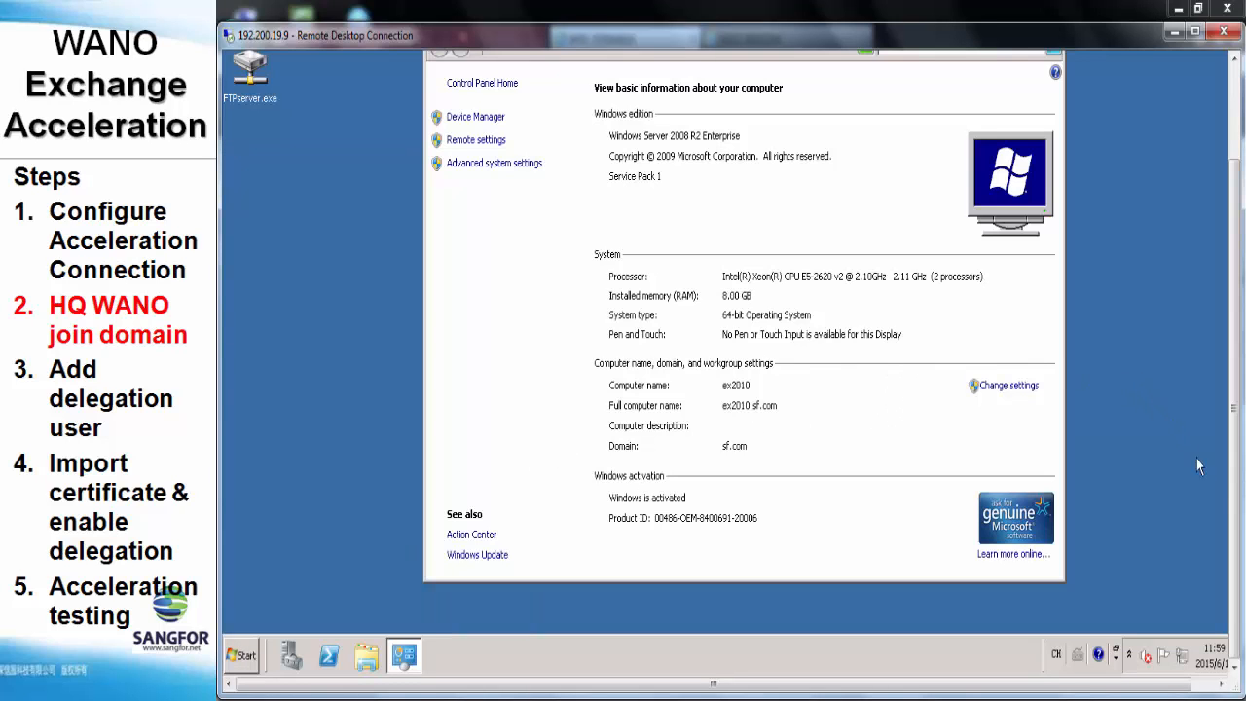
scroll(1228, 467, "up", 2)
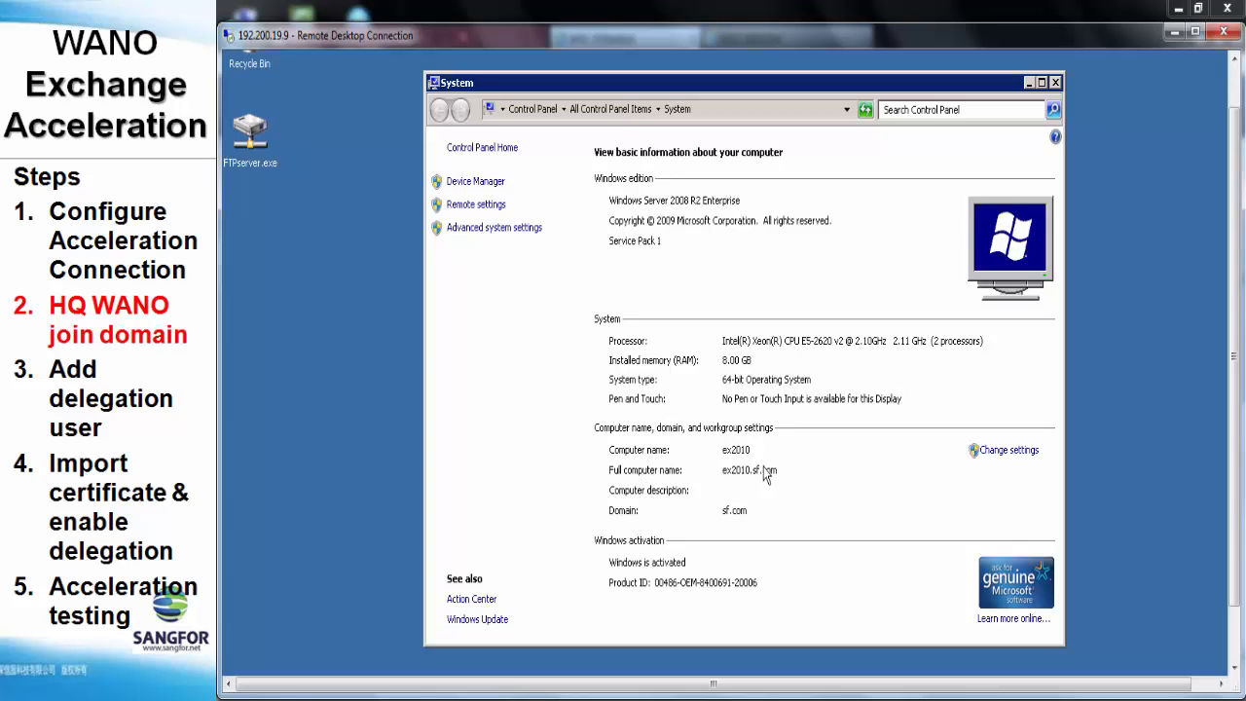
Join the WOC to domain sf.com via controller ex2010.sf.com using the administrator account and its password
left_click(451, 660)
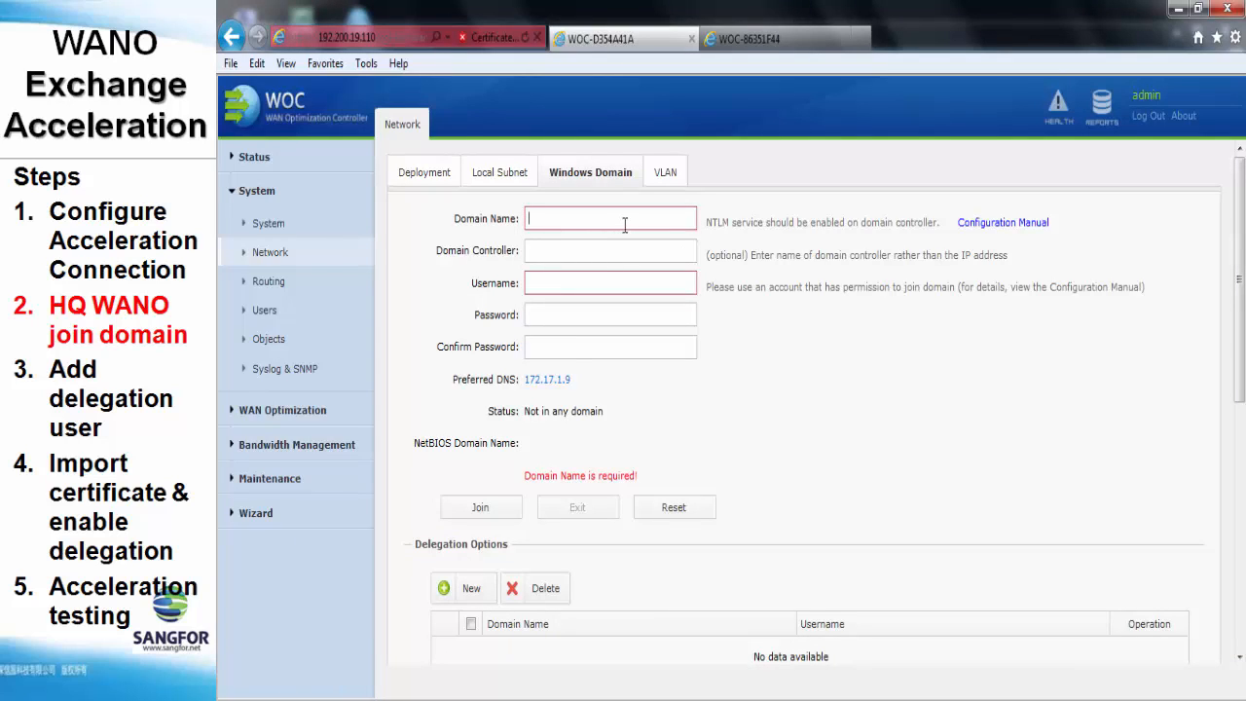
type("sf.com")
key("Tab")
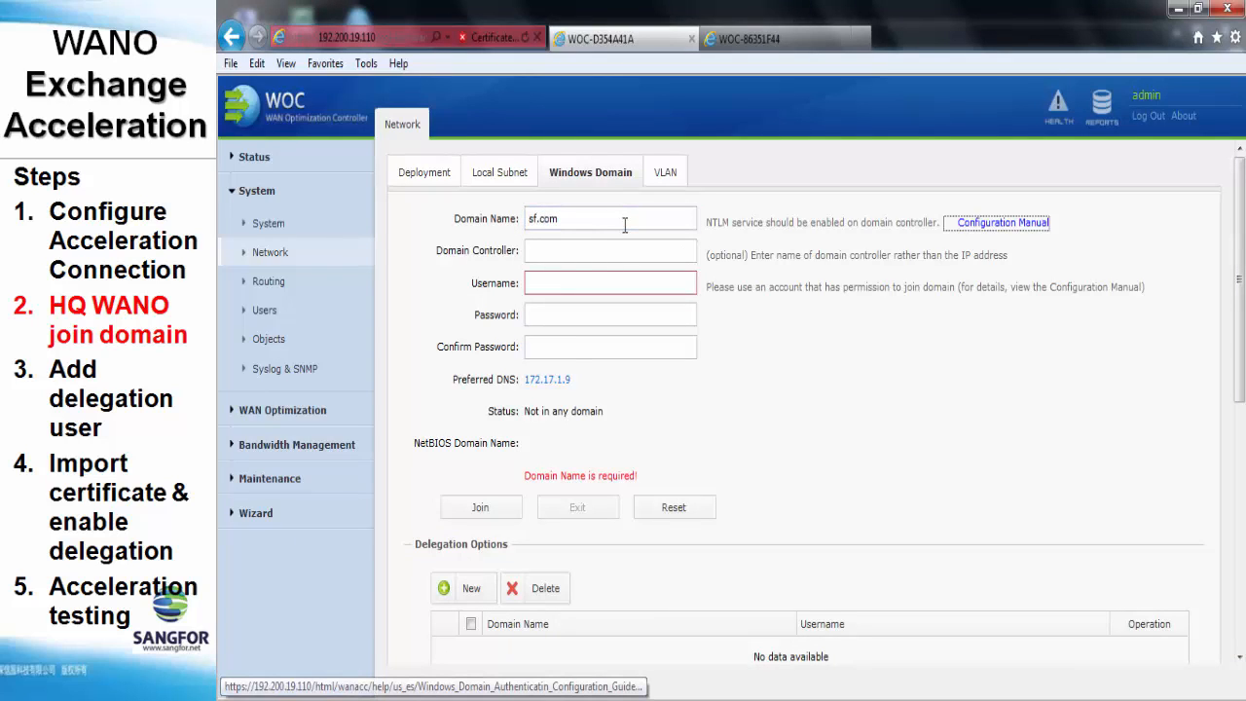
key("Tab")
type("ex2")
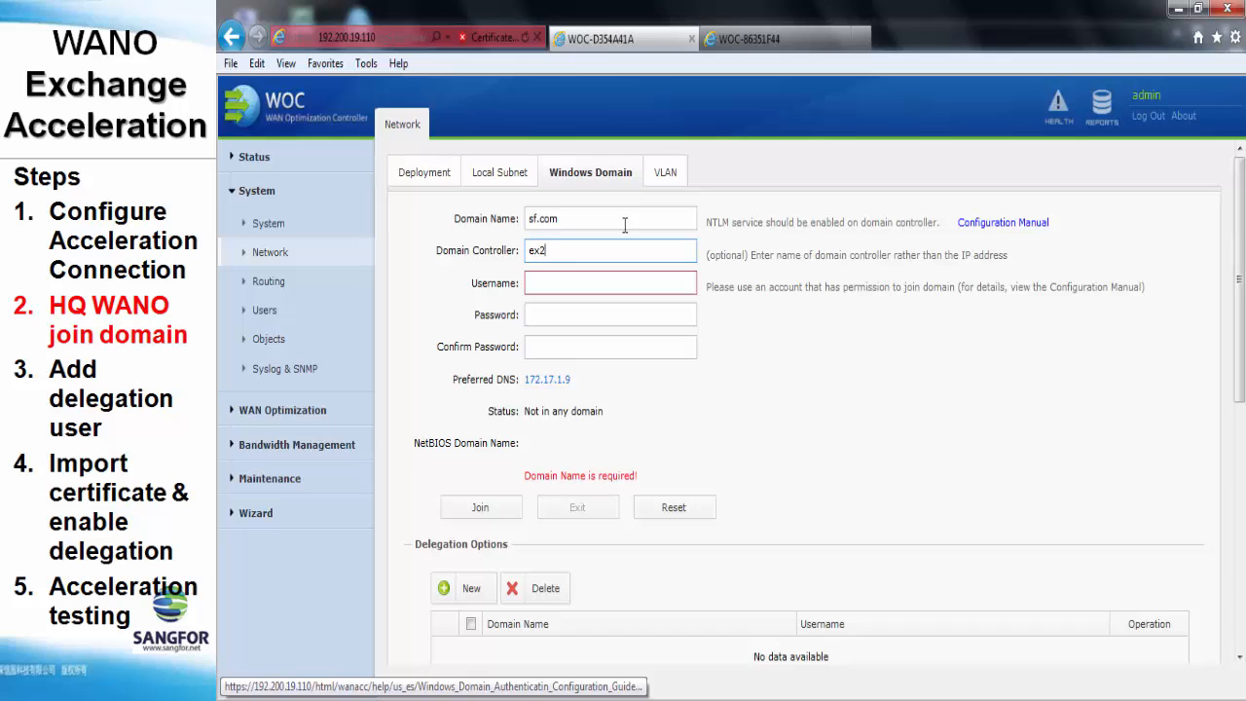
type("010.sf.com")
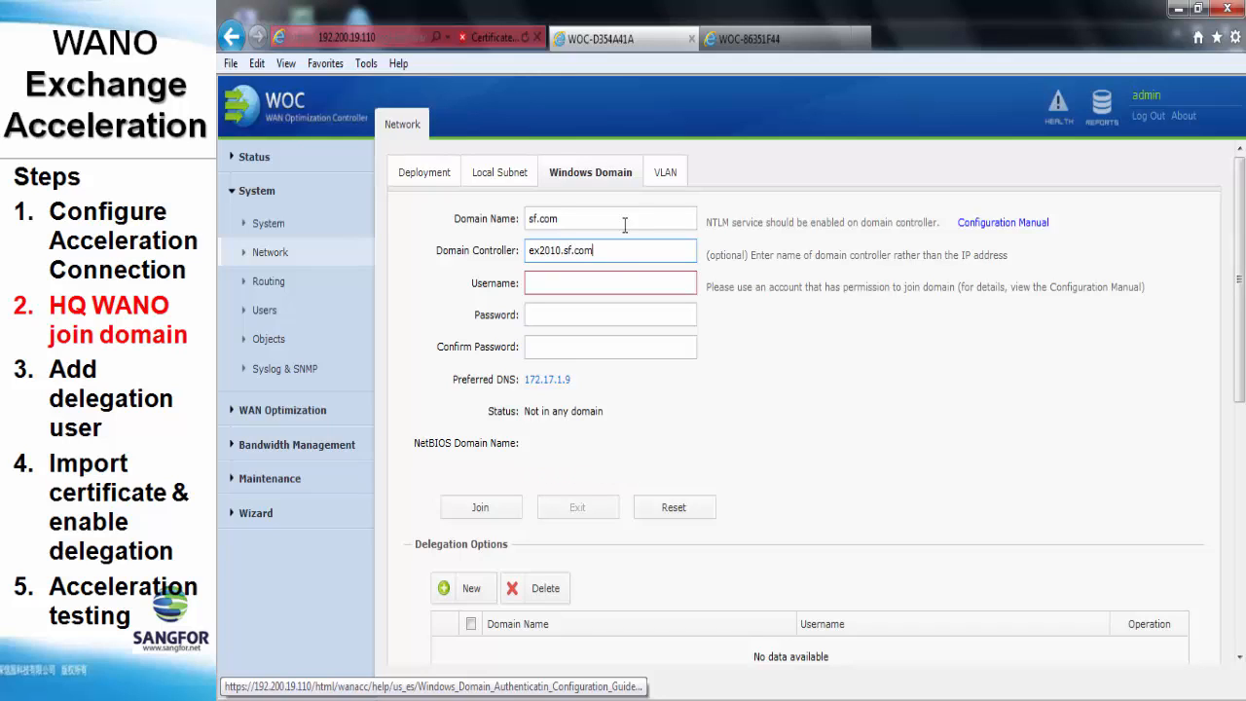
left_click(605, 282)
type("admini")
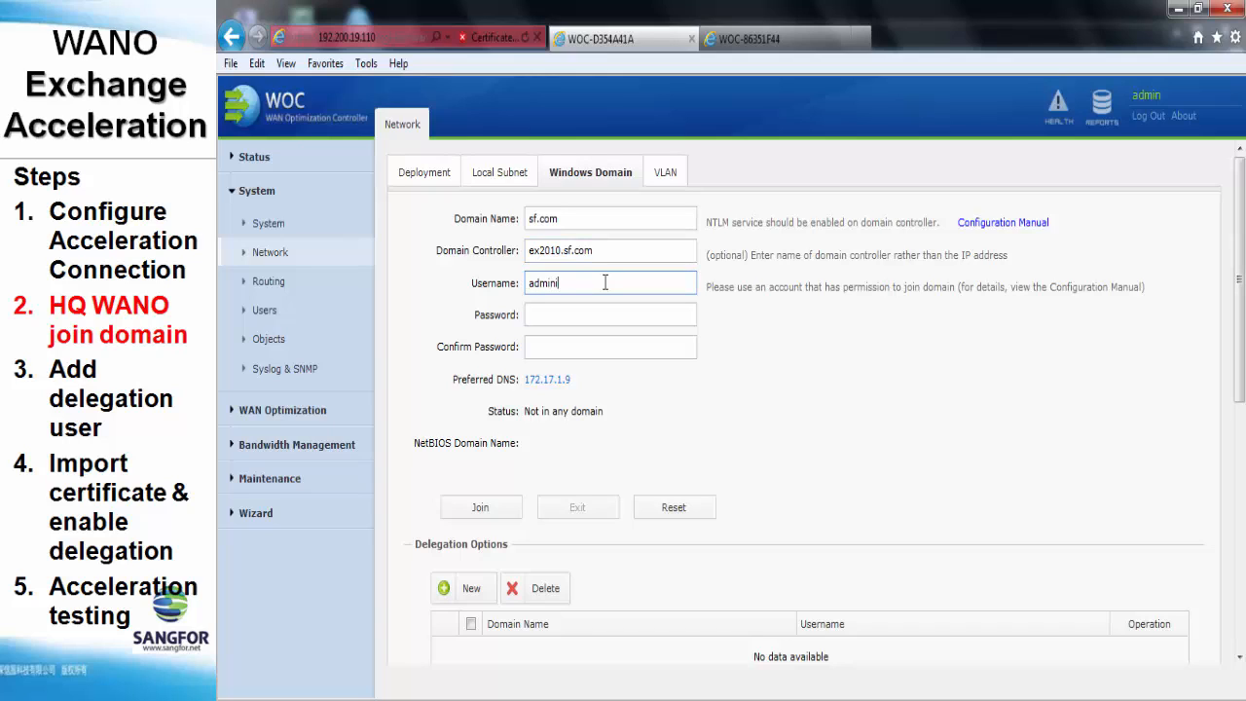
type("strator")
key("Tab")
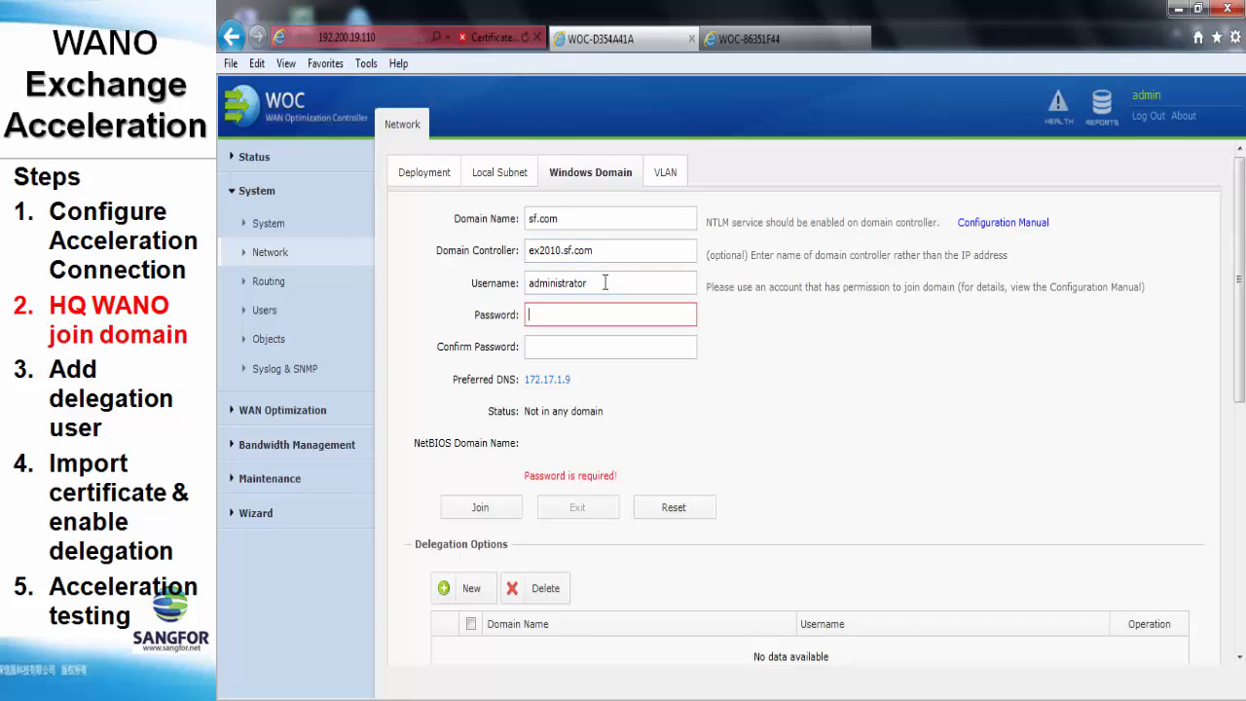
type("sangfor123")
key("Tab")
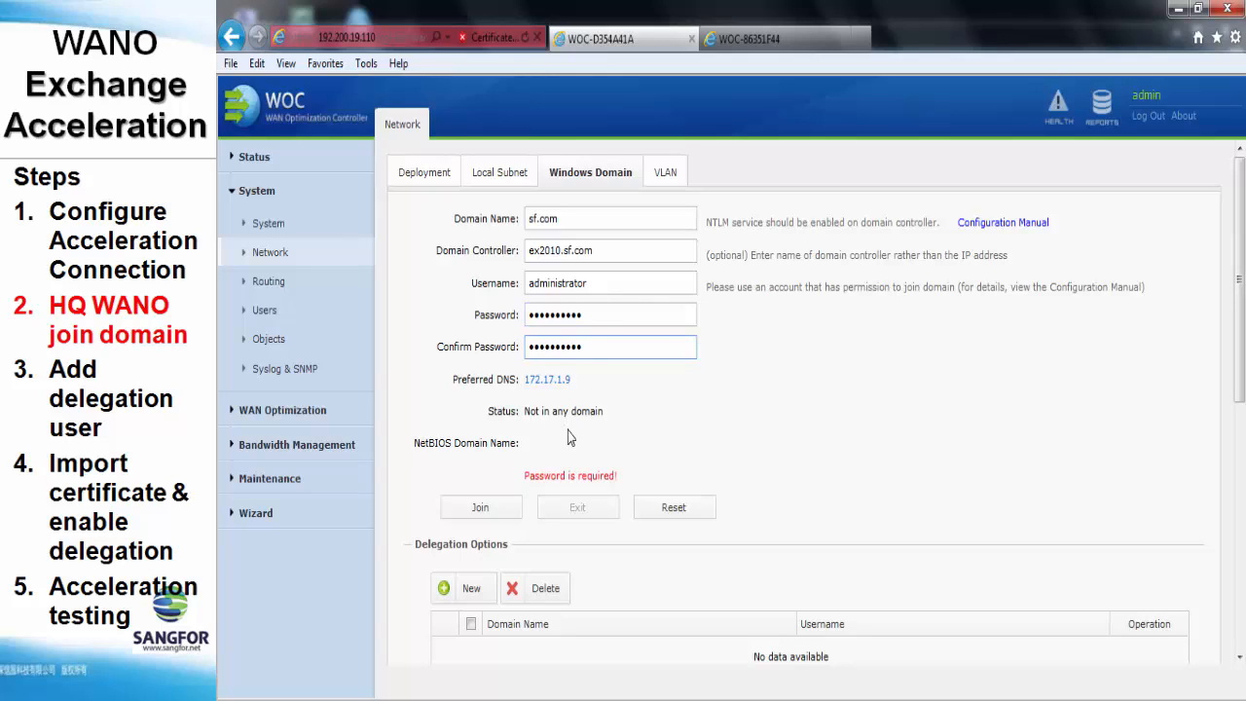
left_click(481, 508)
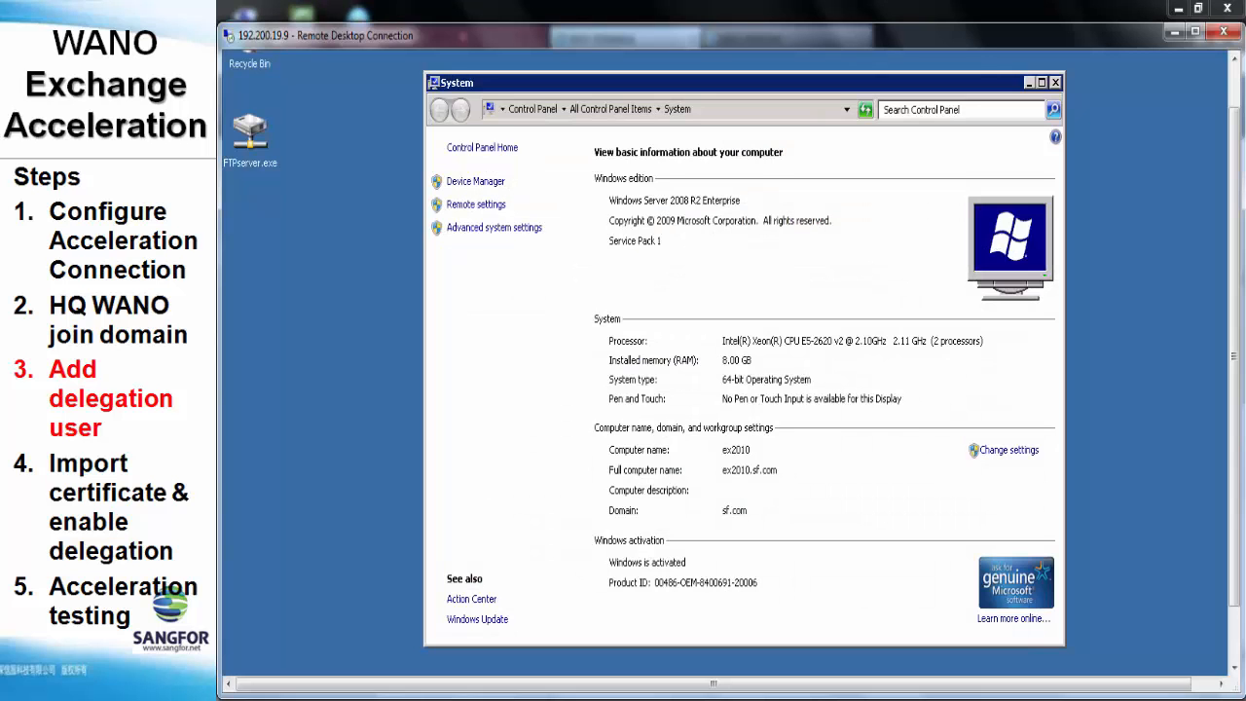
Close the System window and launch Active Directory Users and Computers from Administrative Tools
left_click(1056, 83)
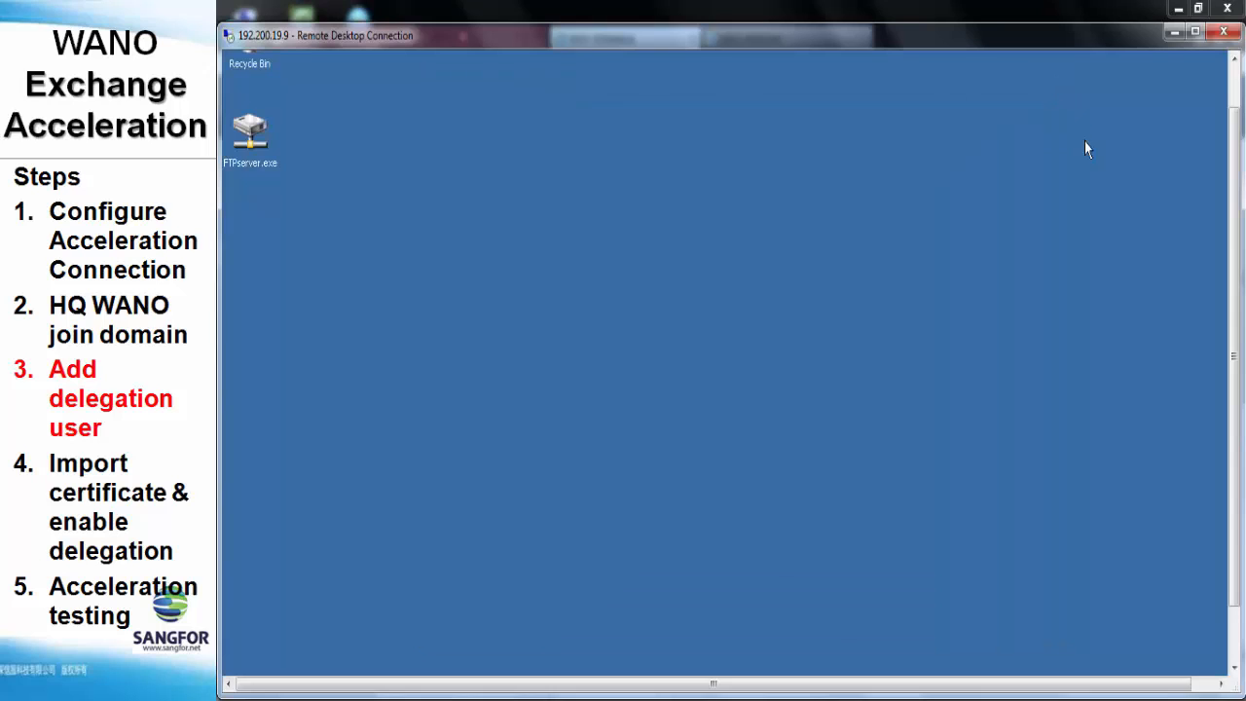
left_click_drag(1231, 430, 1234, 498)
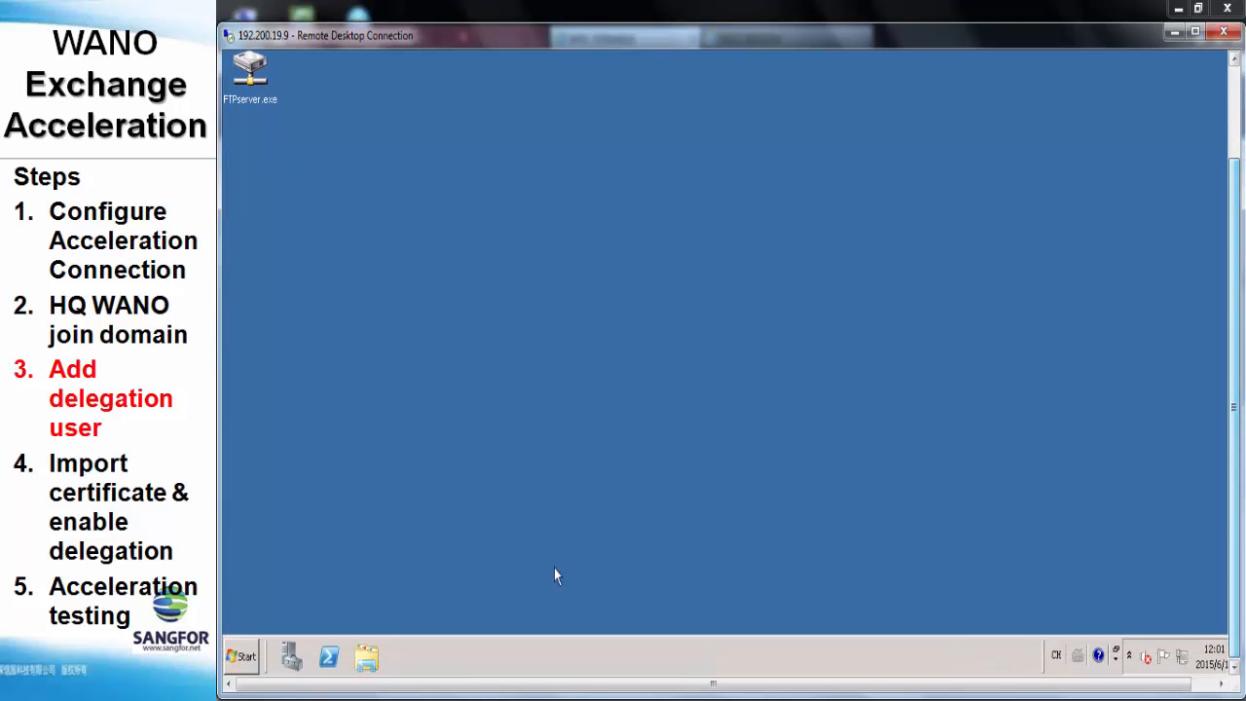
left_click(242, 656)
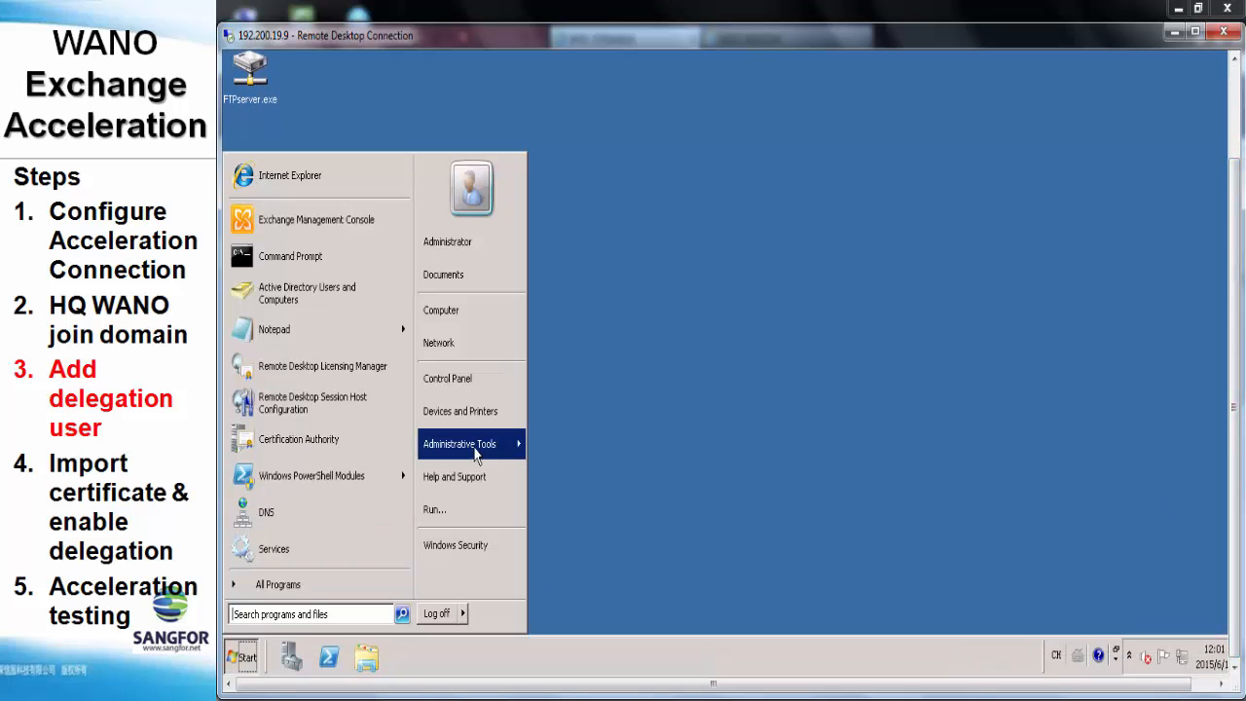
mouse_move(483, 451)
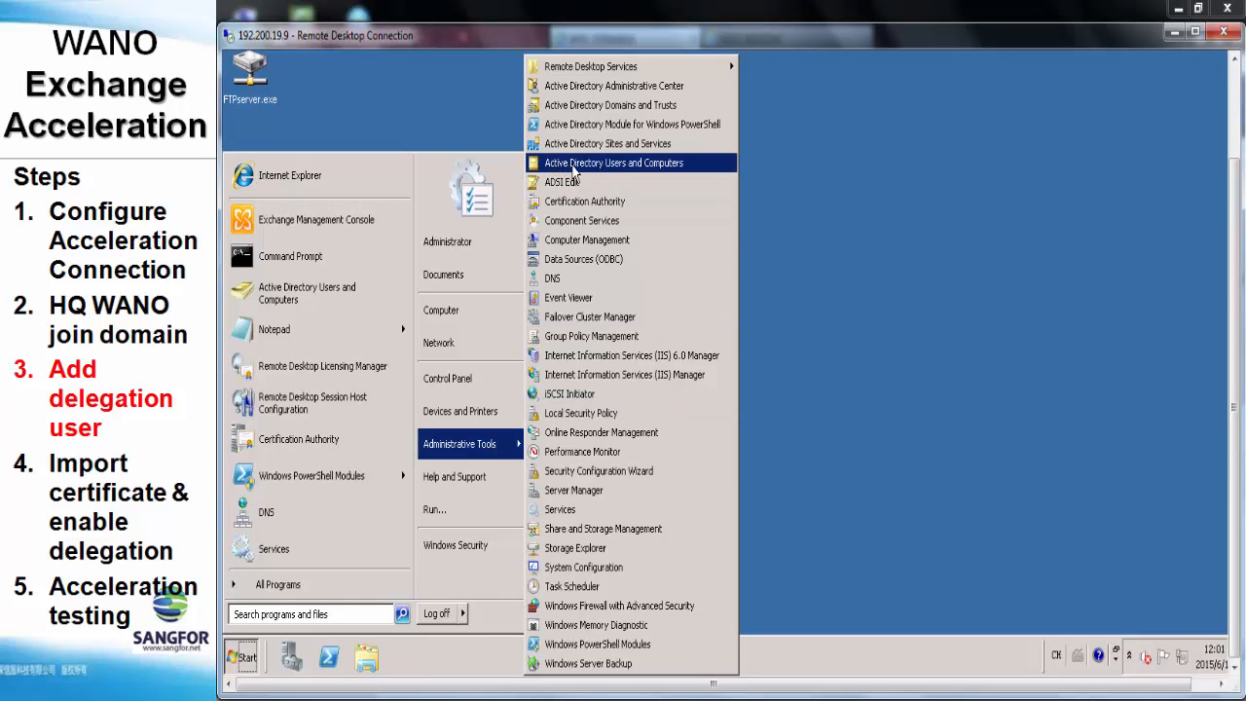
left_click(701, 163)
left_click_drag(1232, 389, 1228, 327)
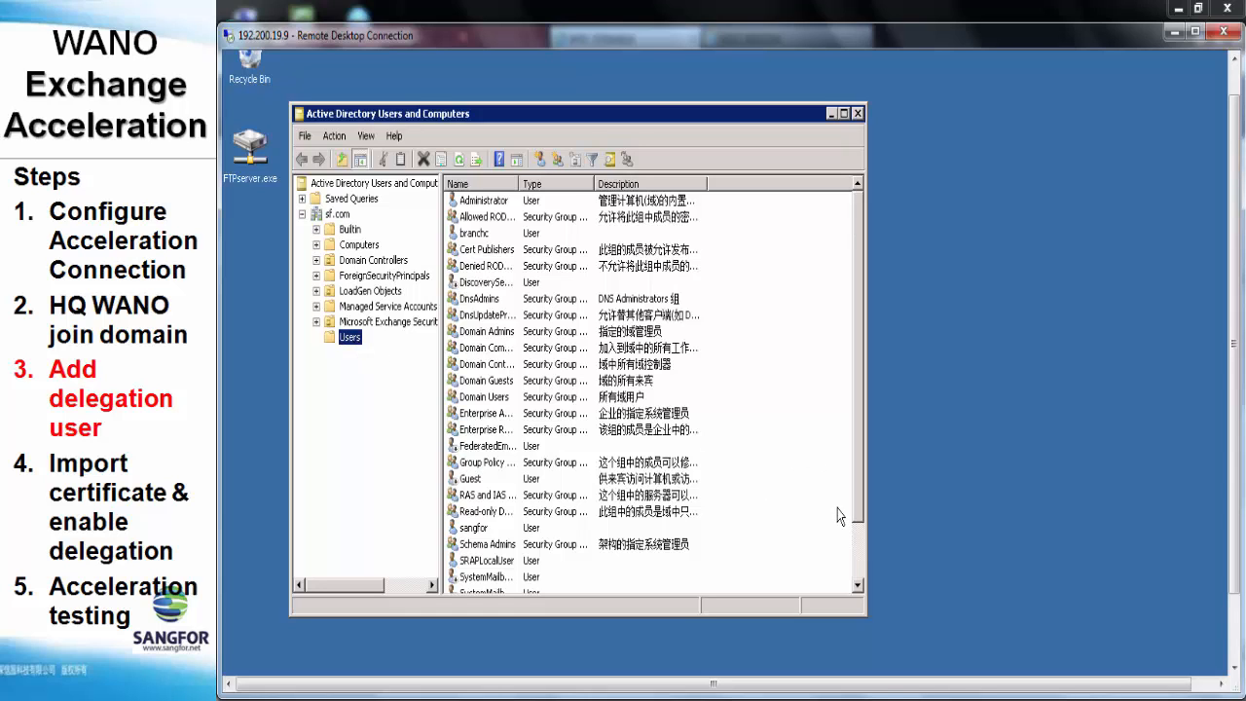
Start a new user in sf.com/Users named wano with logon name wano
left_click(857, 557)
right_click(754, 564)
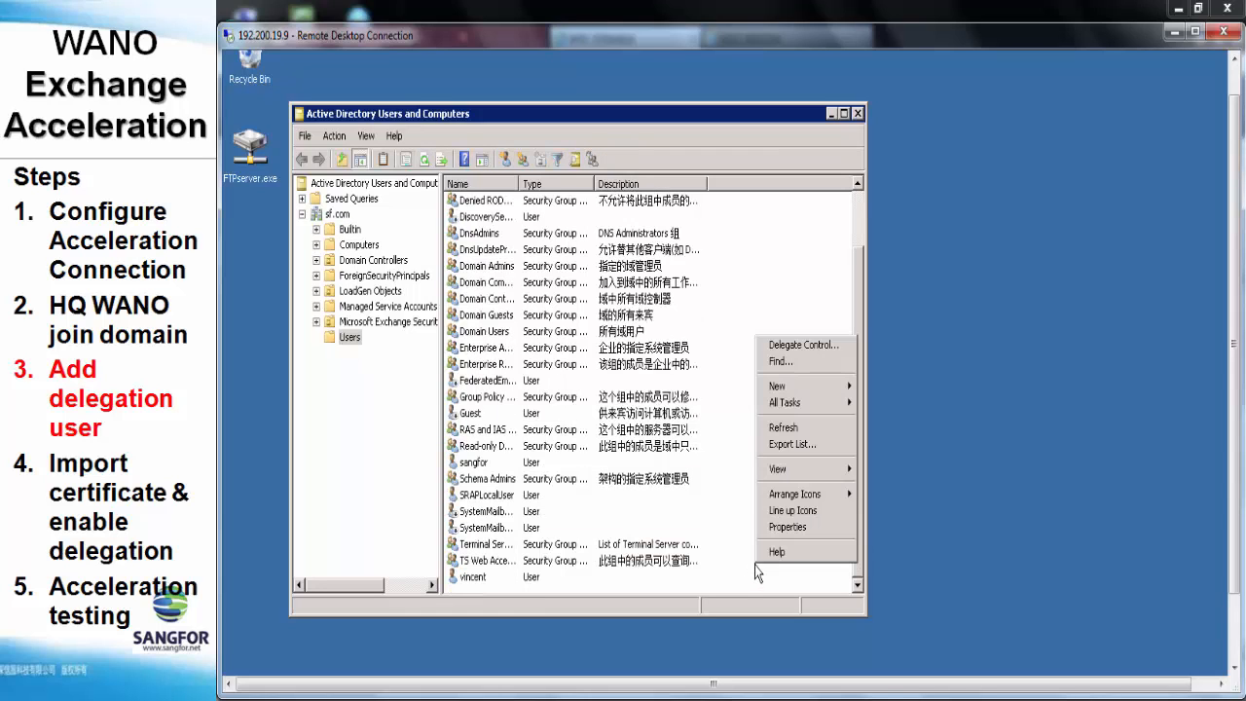
mouse_move(784, 399)
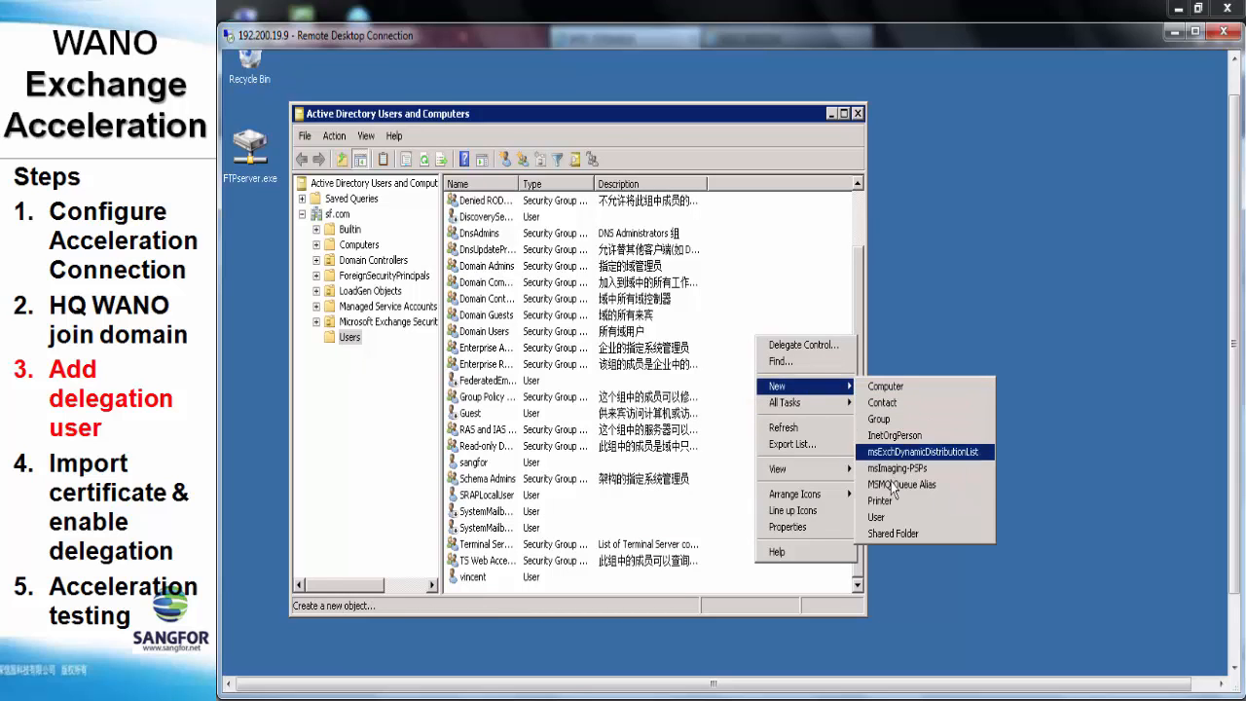
left_click(891, 517)
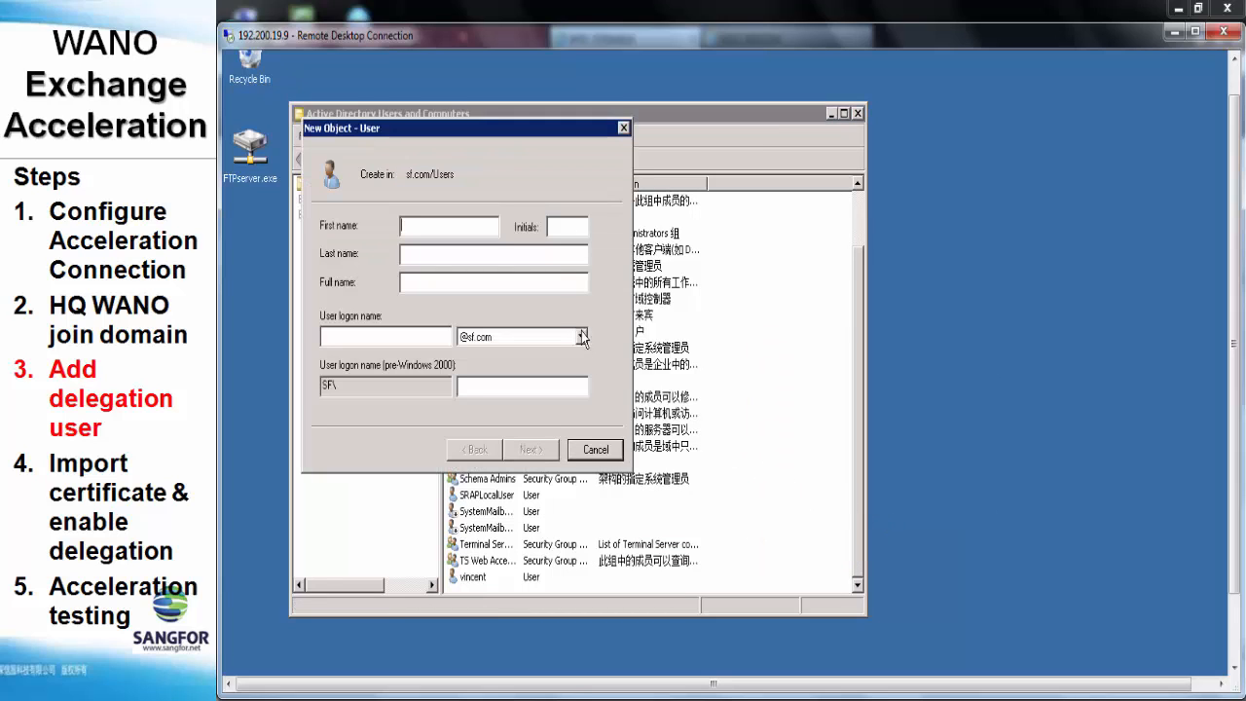
type("wano")
left_click(404, 334)
type("wa")
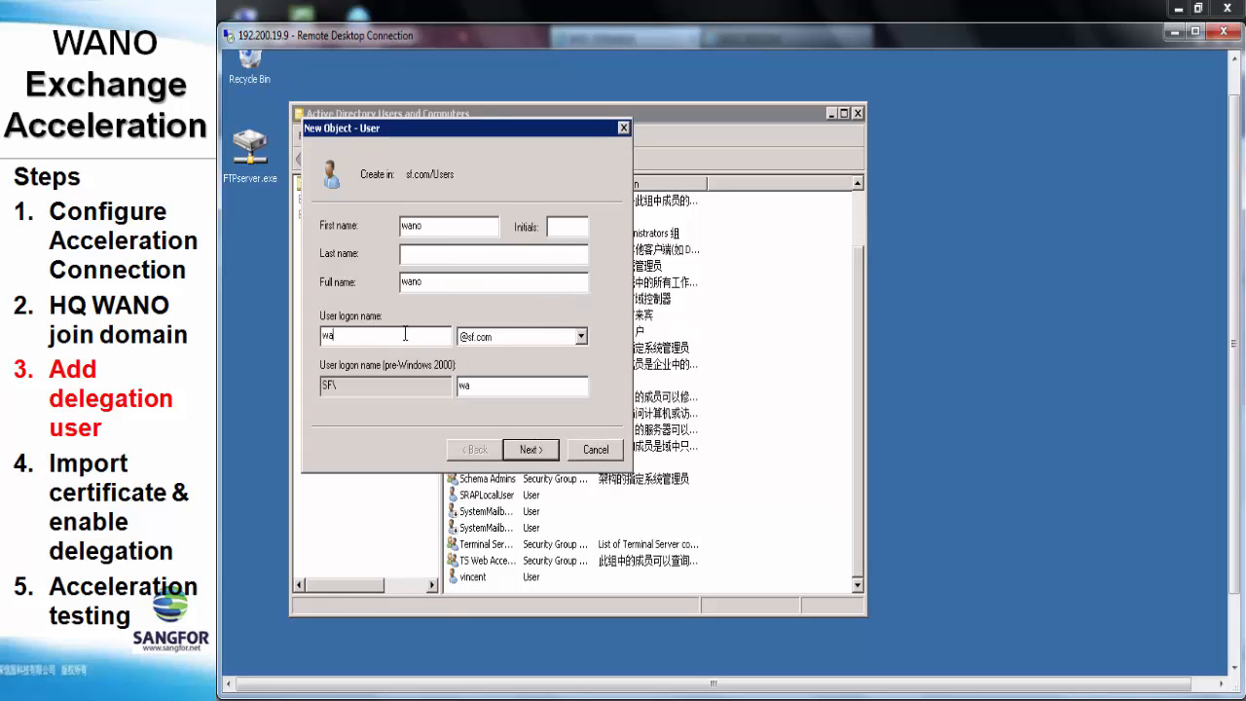
Give wano a password that cannot be changed and never expires, and finish creating it
left_click(531, 448)
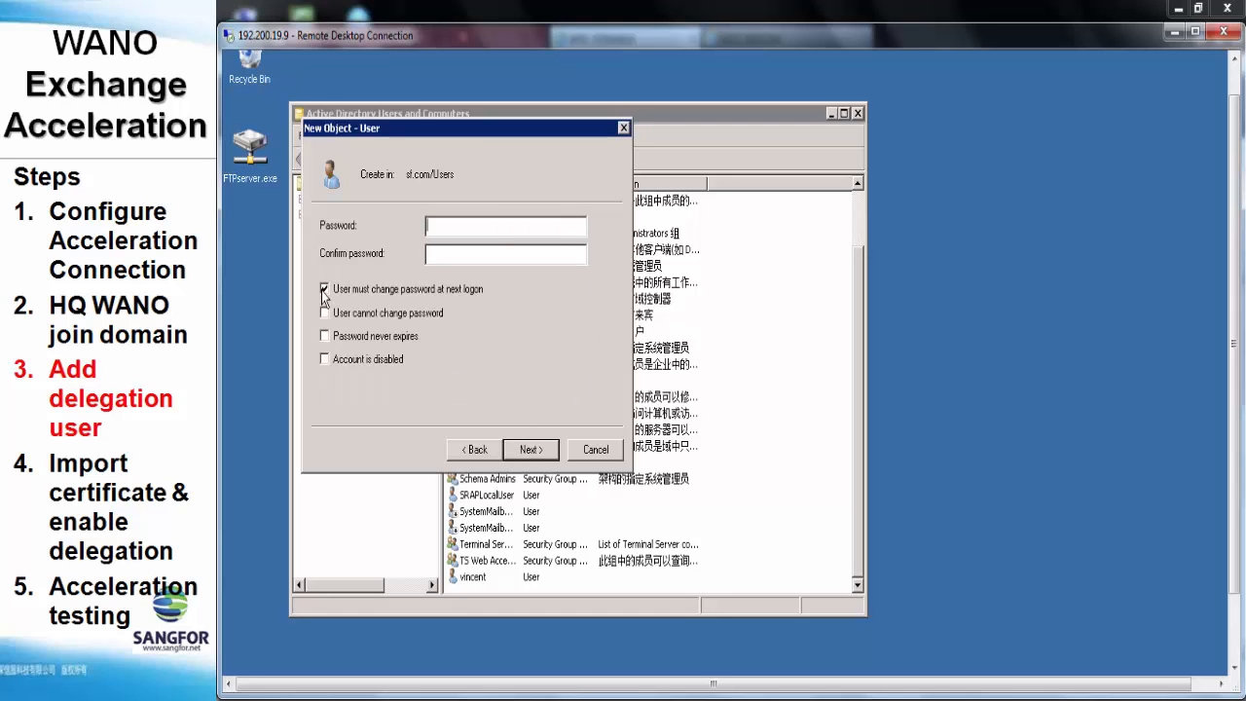
left_click(324, 289)
left_click(324, 313)
type("****")
left_click(464, 255)
type("***")
left_click(532, 450)
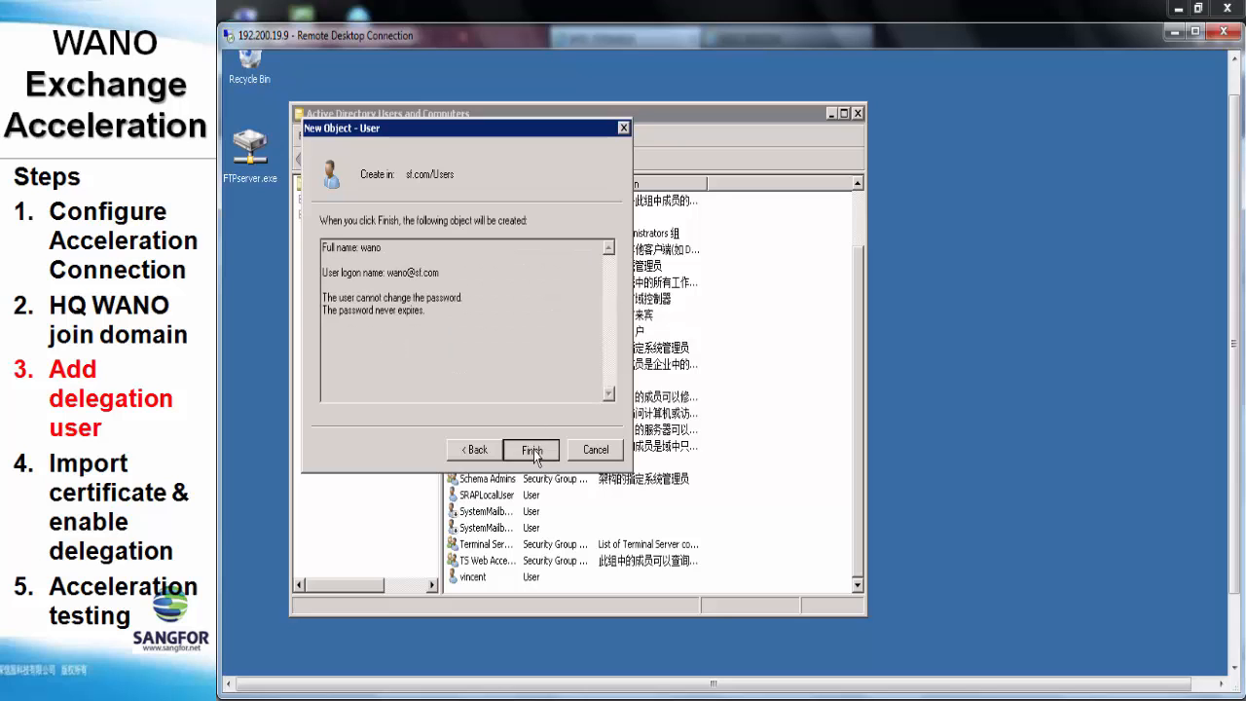
left_click(533, 450)
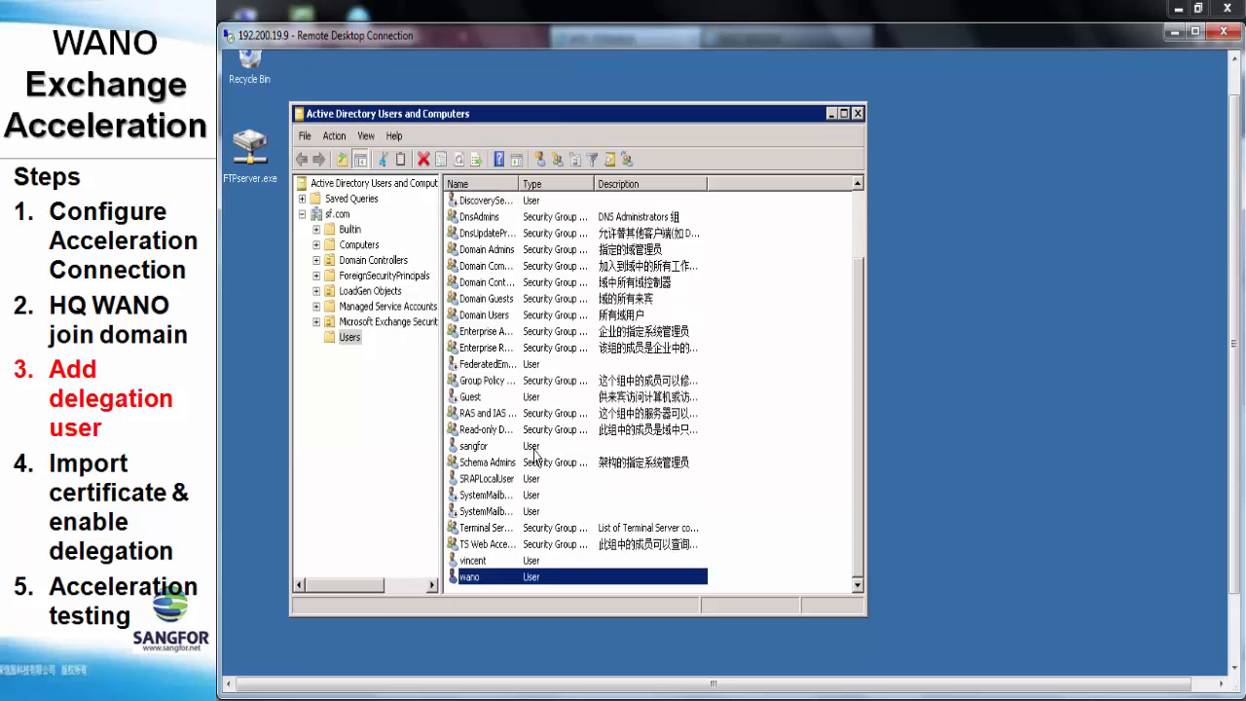
Review the wano user's Properties, then close them
right_click(505, 580)
left_click(523, 543)
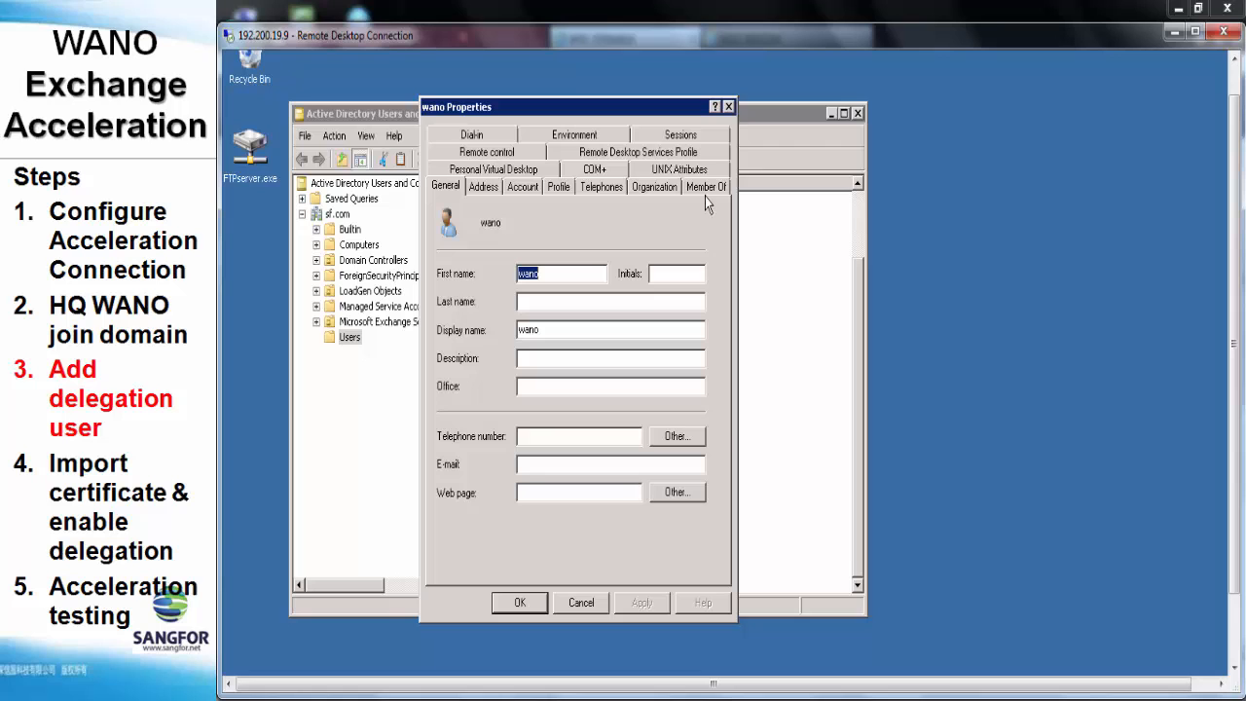
left_click(728, 108)
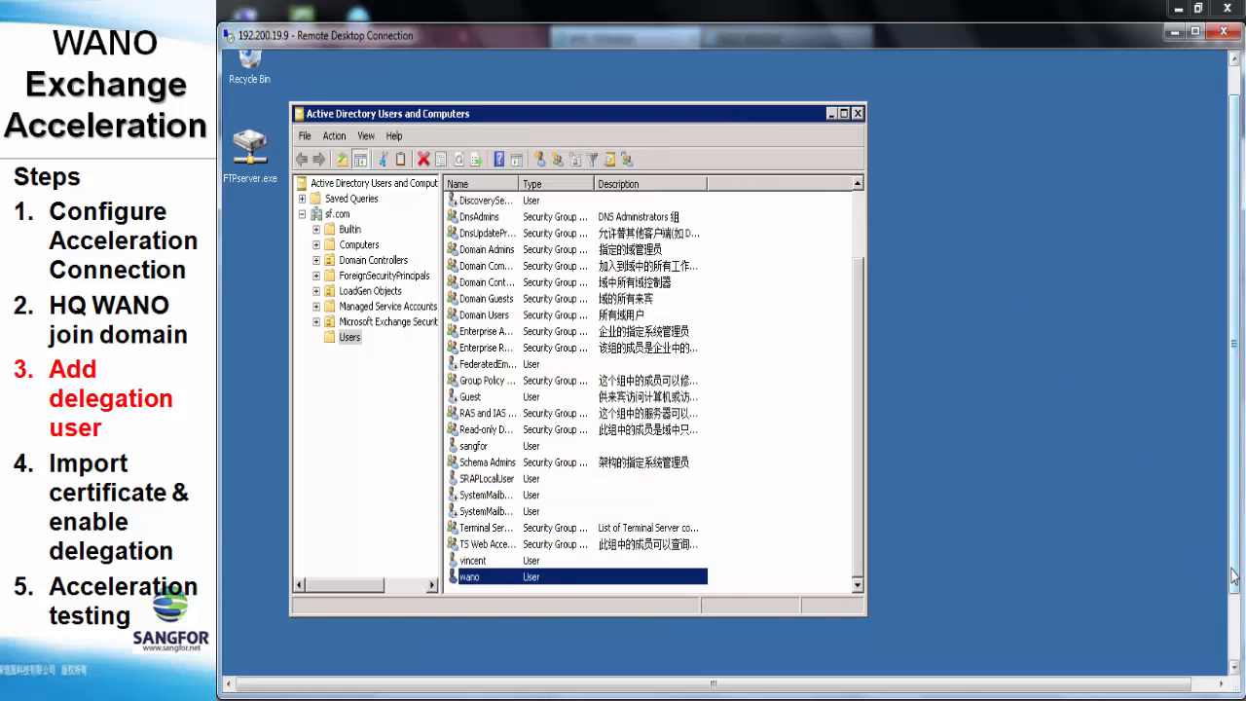
left_click_drag(1232, 389, 1232, 467)
Run setspn -A http/daserver wano in a Command Prompt, then close the console
left_click(245, 658)
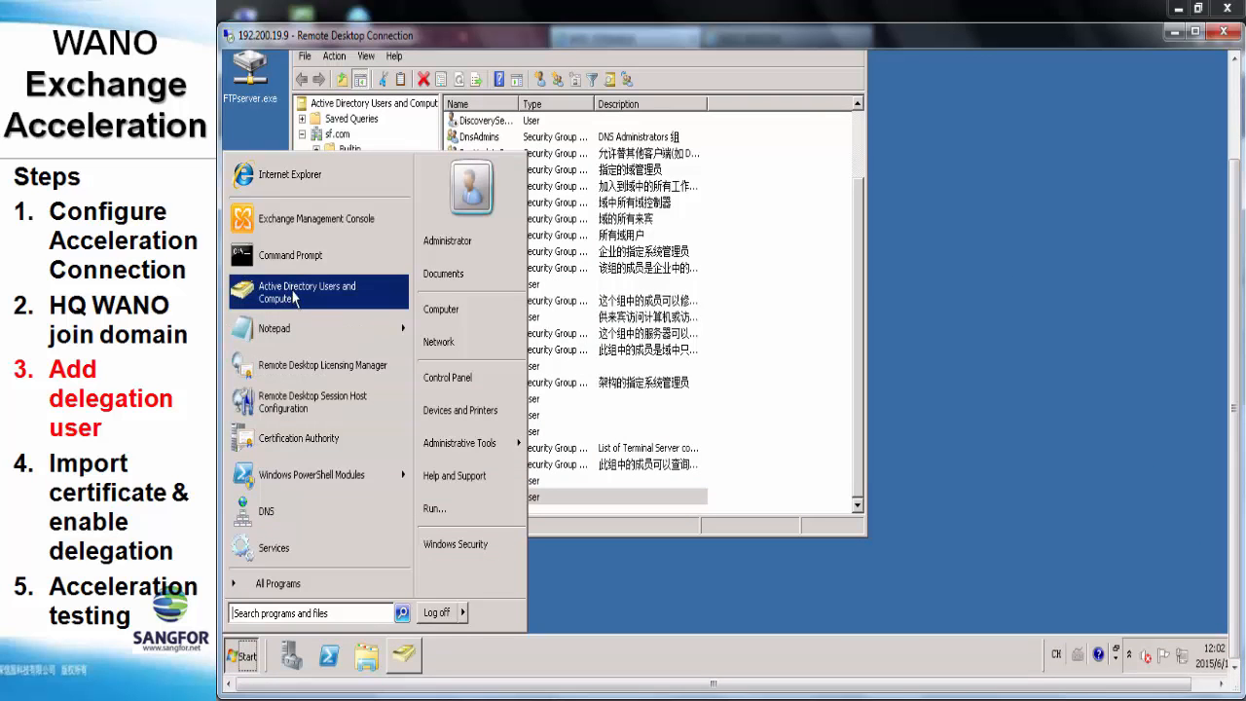
left_click(291, 259)
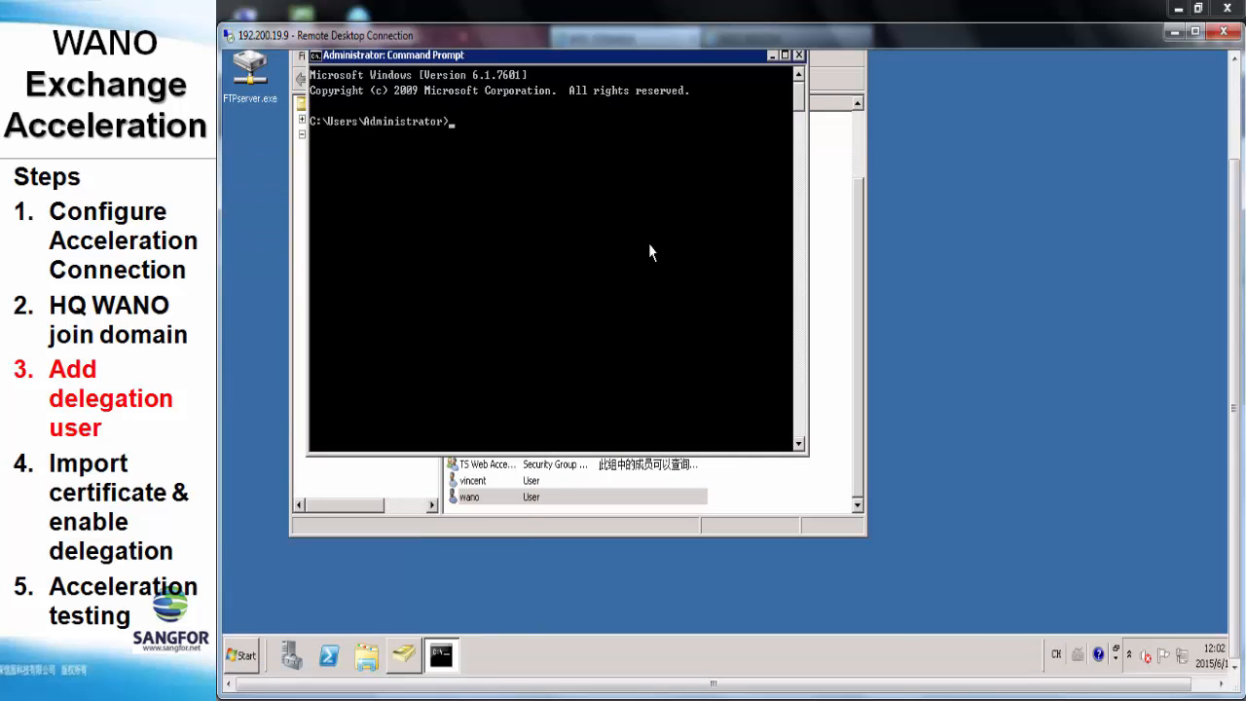
left_click_drag(1232, 438, 1232, 370)
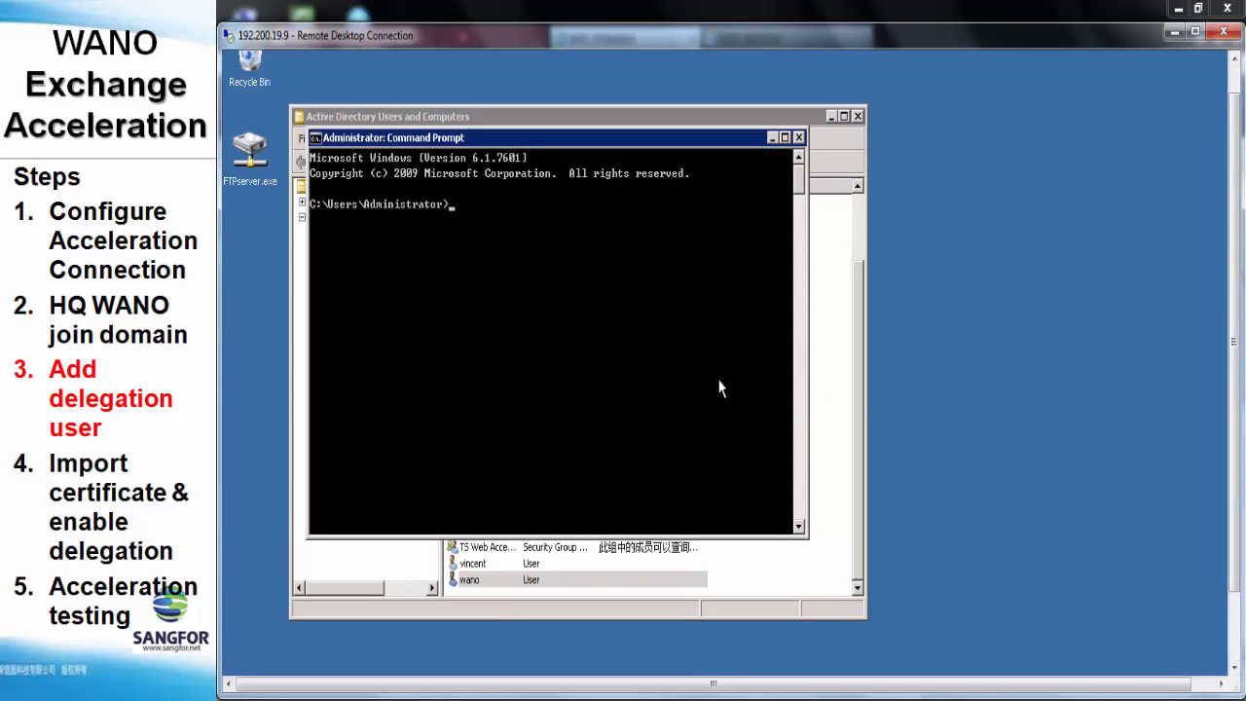
type("setspn -A http/daserver")
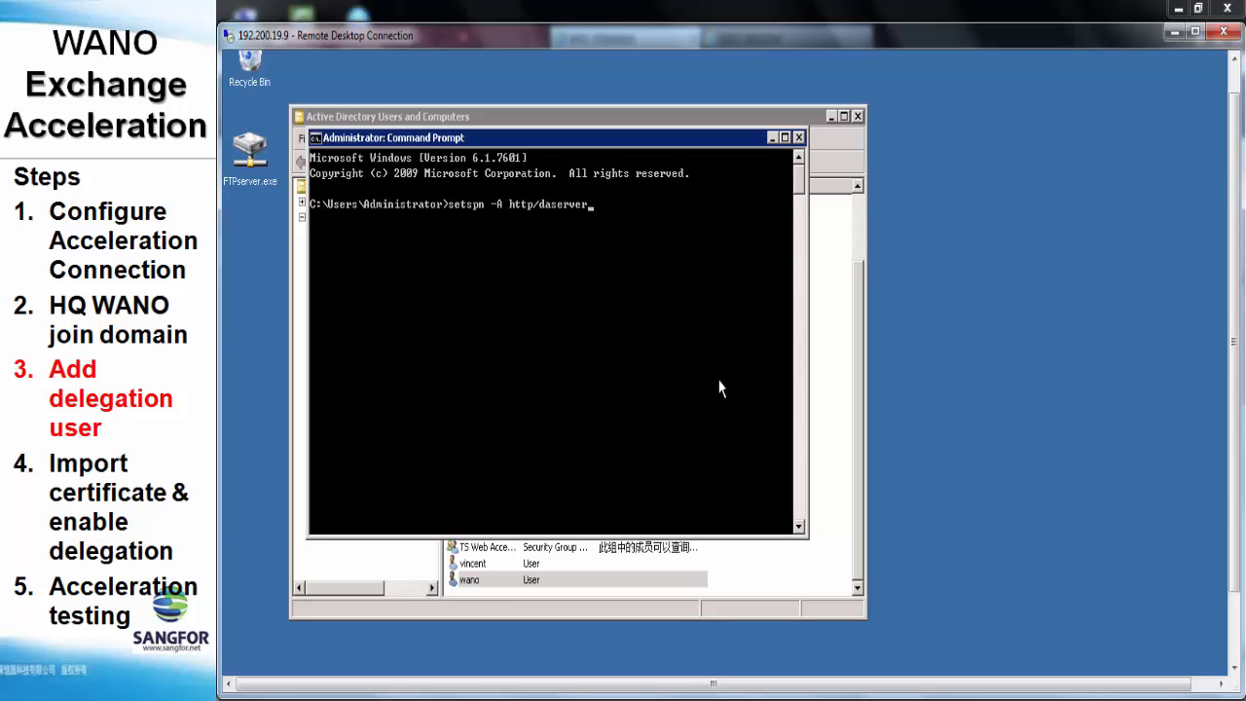
type(" wano")
key("Return")
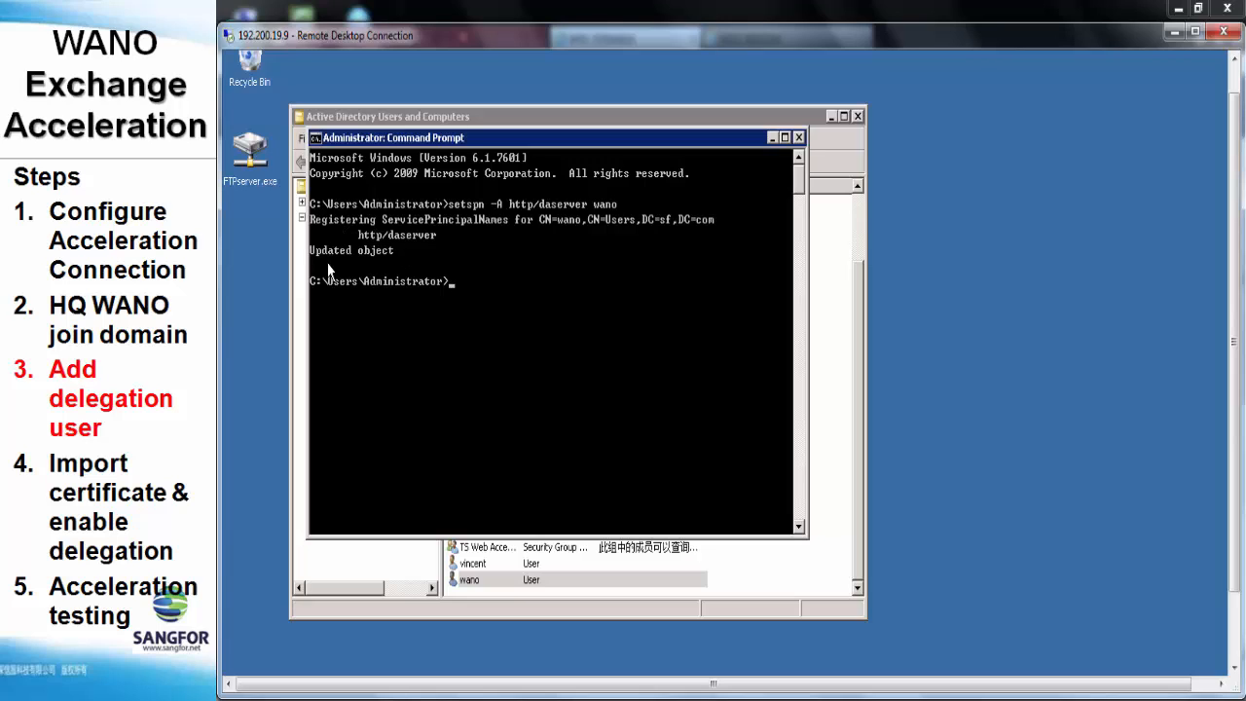
left_click(798, 137)
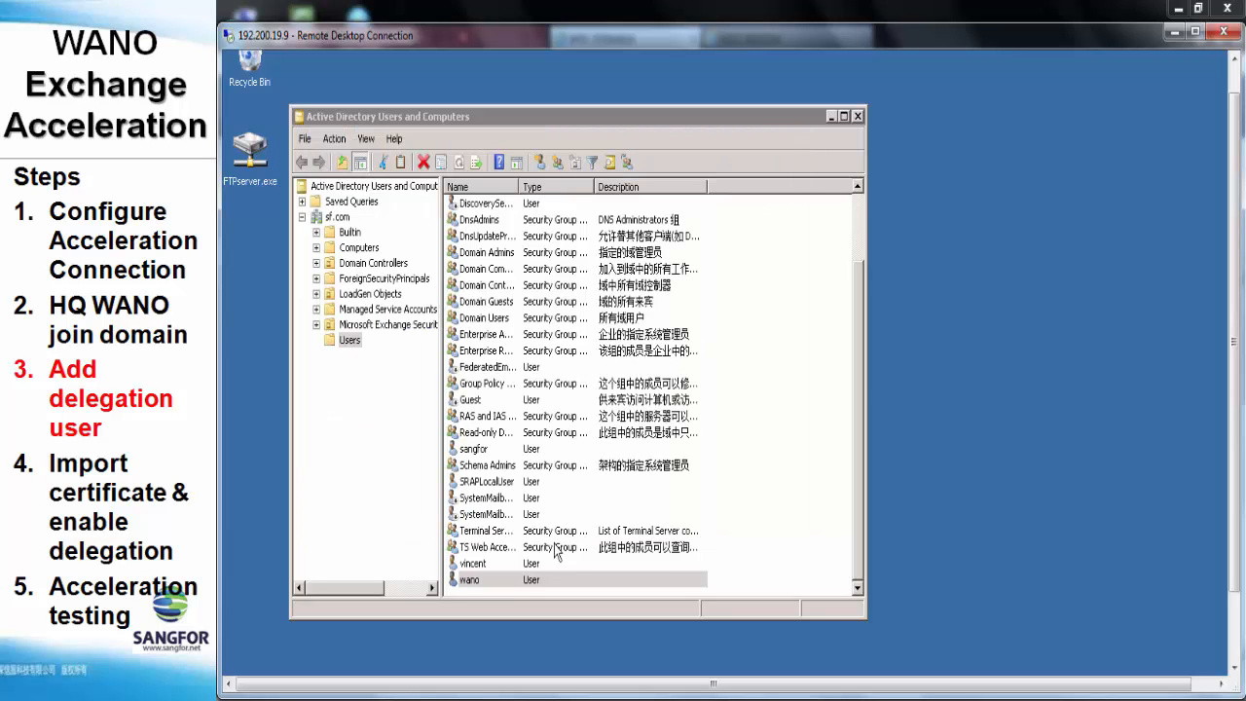
On wano's Delegation tab, trust it for delegation to specified services only
left_click(506, 581)
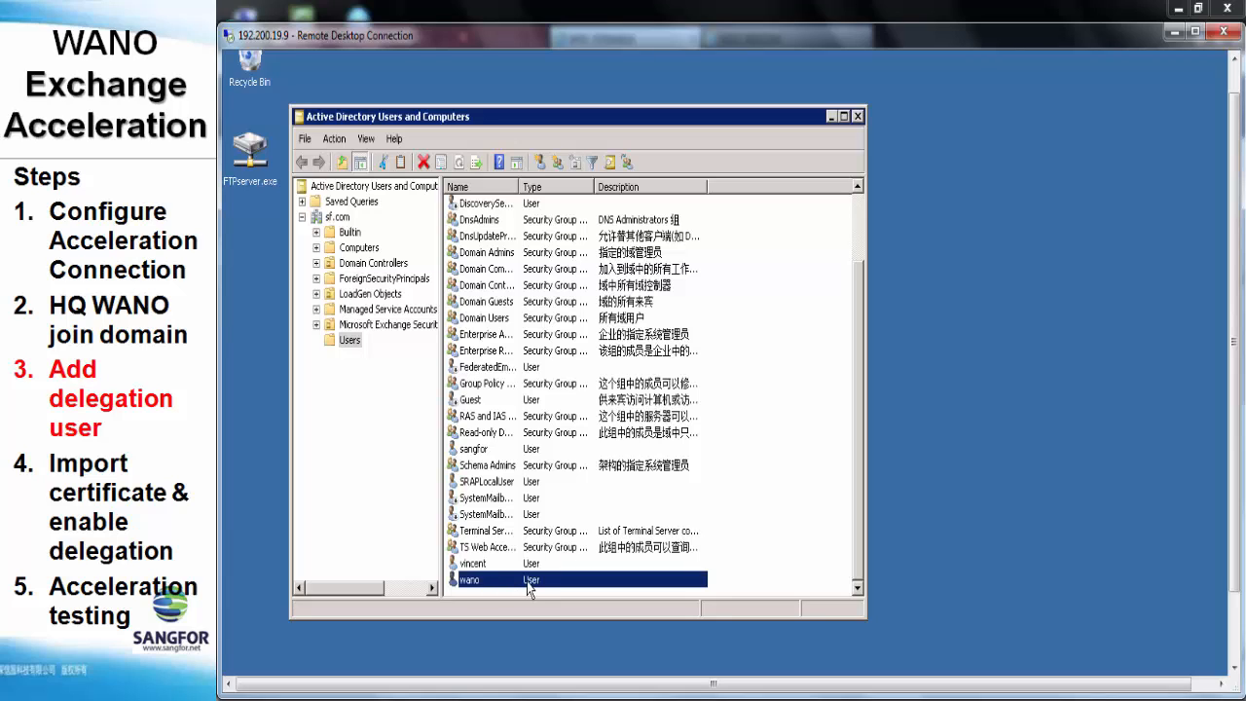
right_click(529, 582)
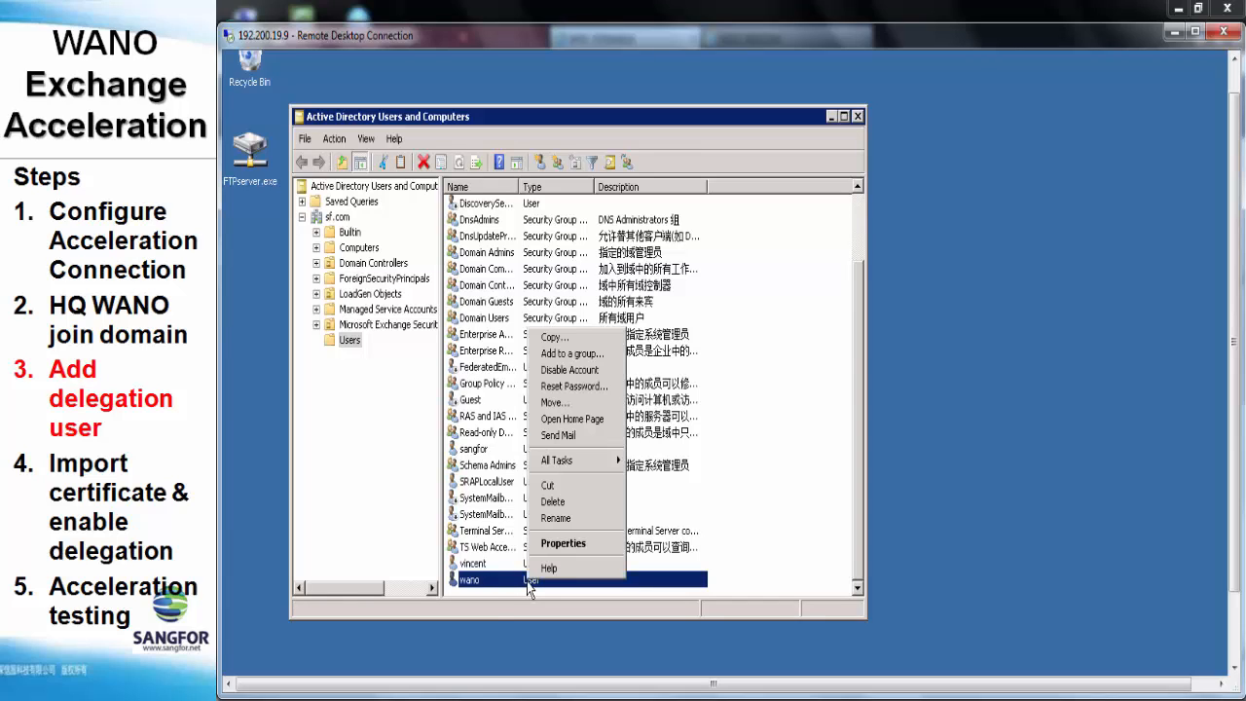
left_click(538, 544)
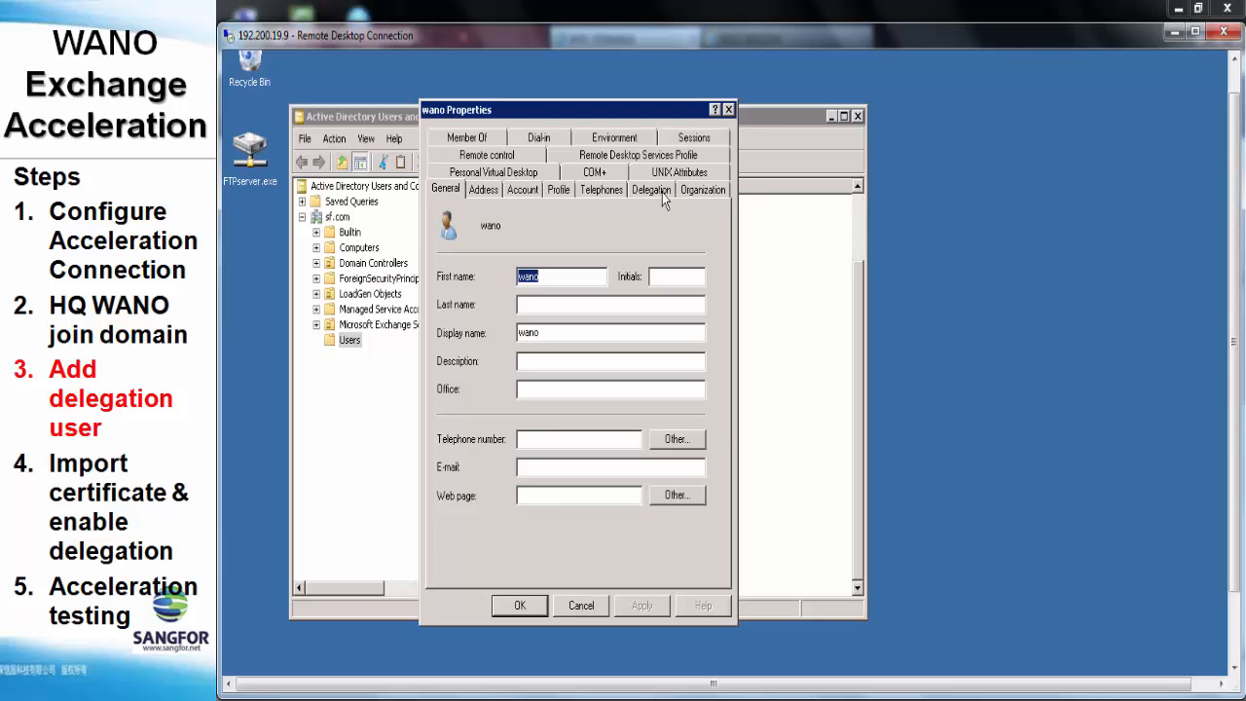
left_click(652, 189)
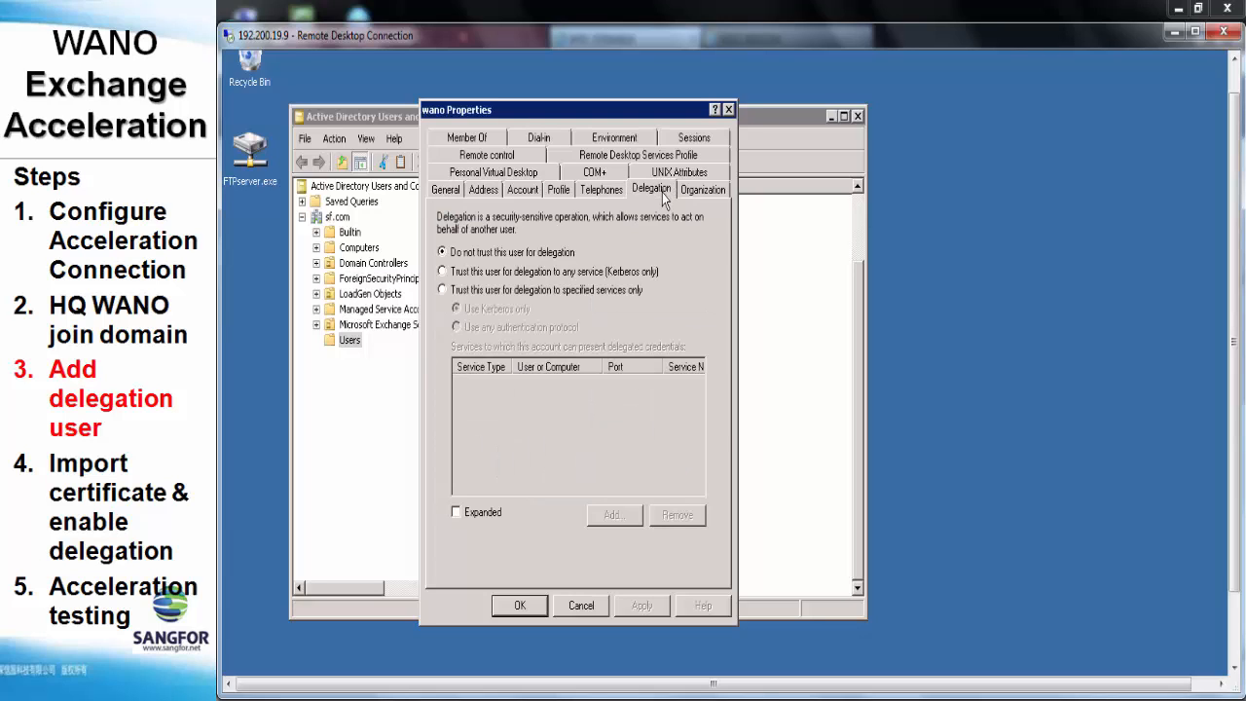
left_click(497, 292)
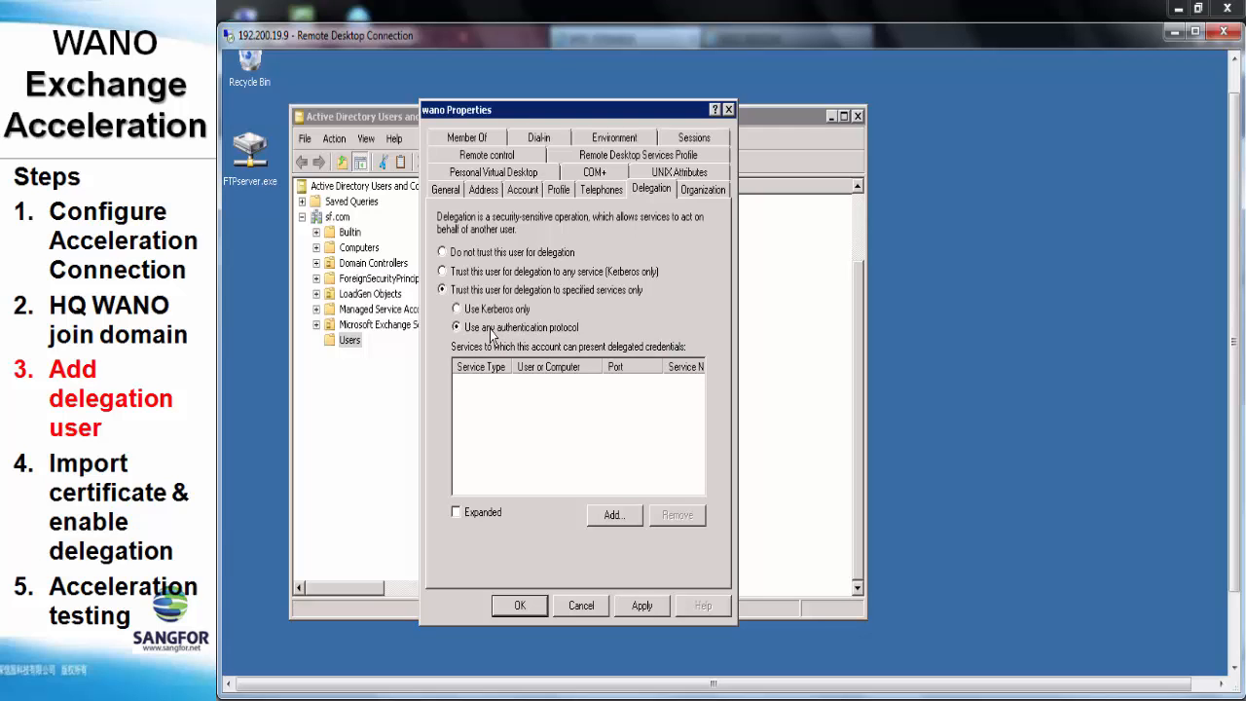
Search sf.com and choose the EX2010 computer as the delegation target
left_click(611, 516)
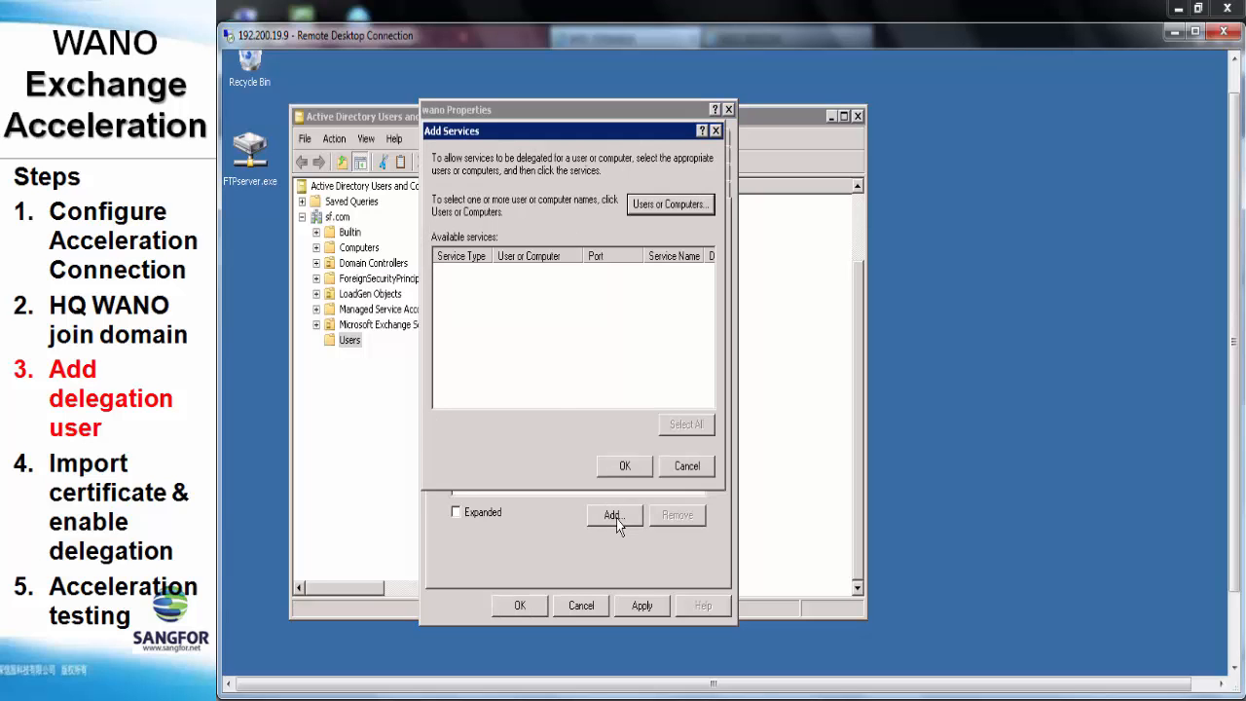
left_click(653, 206)
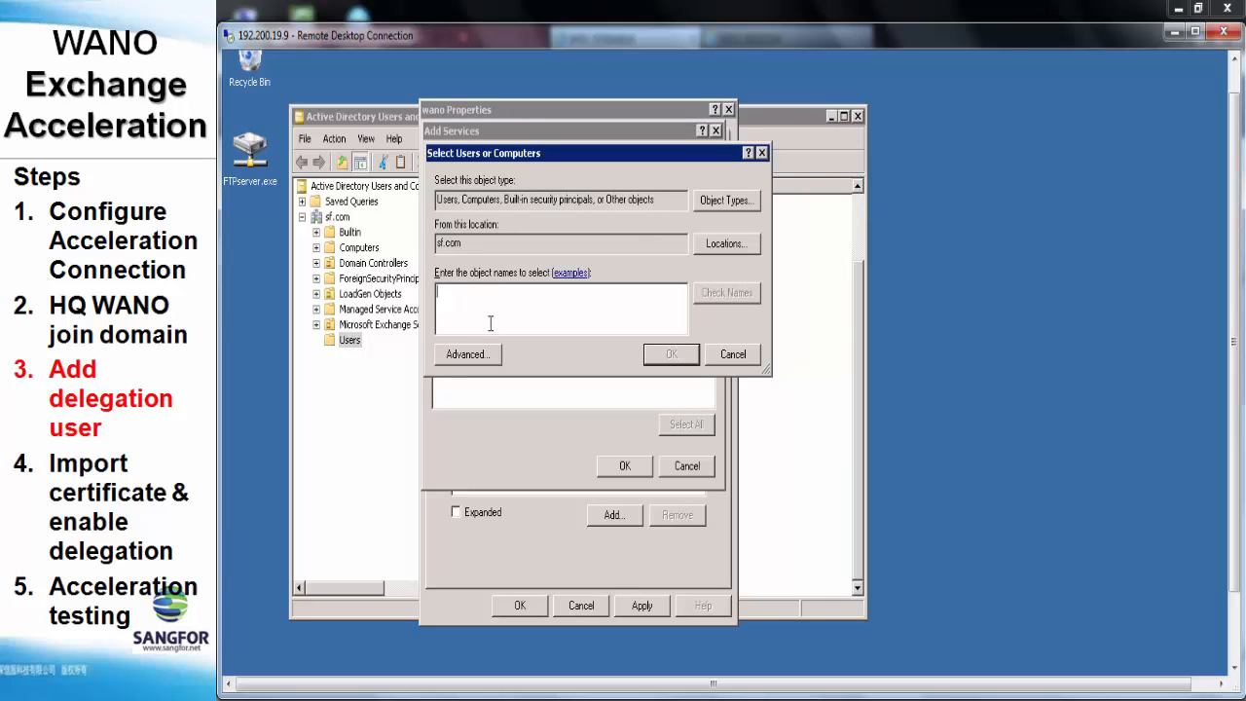
left_click(487, 358)
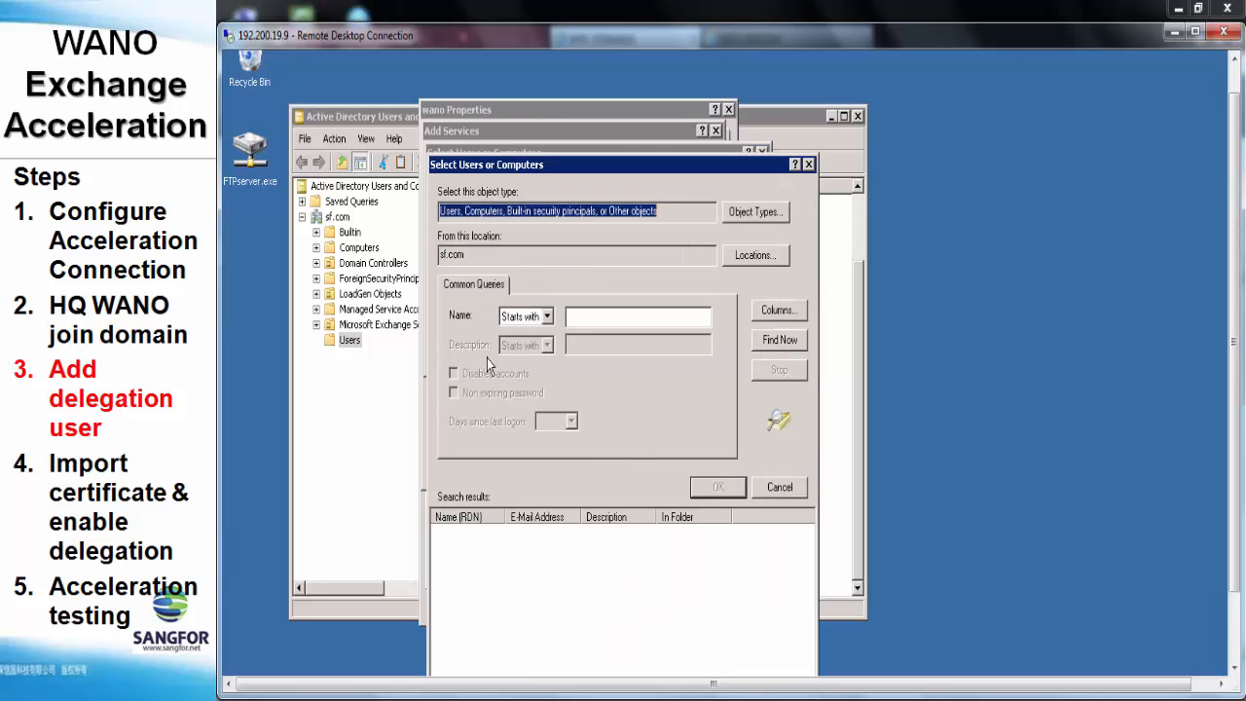
left_click(769, 342)
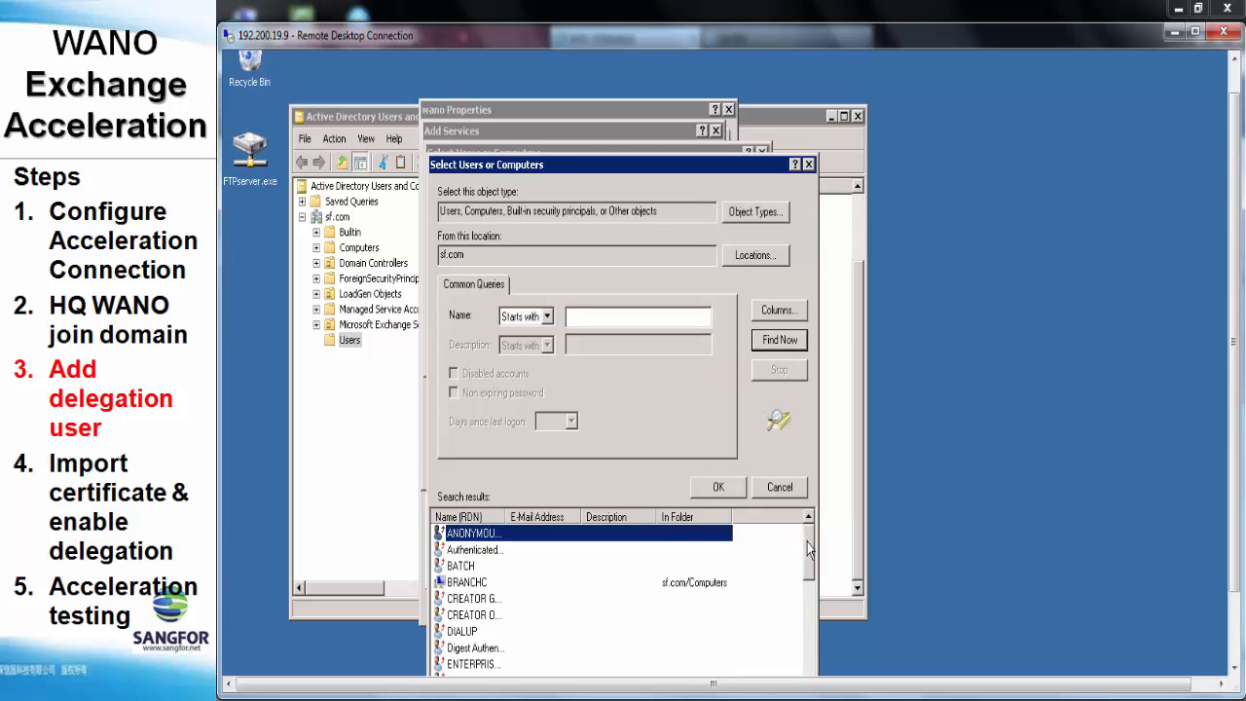
left_click_drag(808, 545, 809, 584)
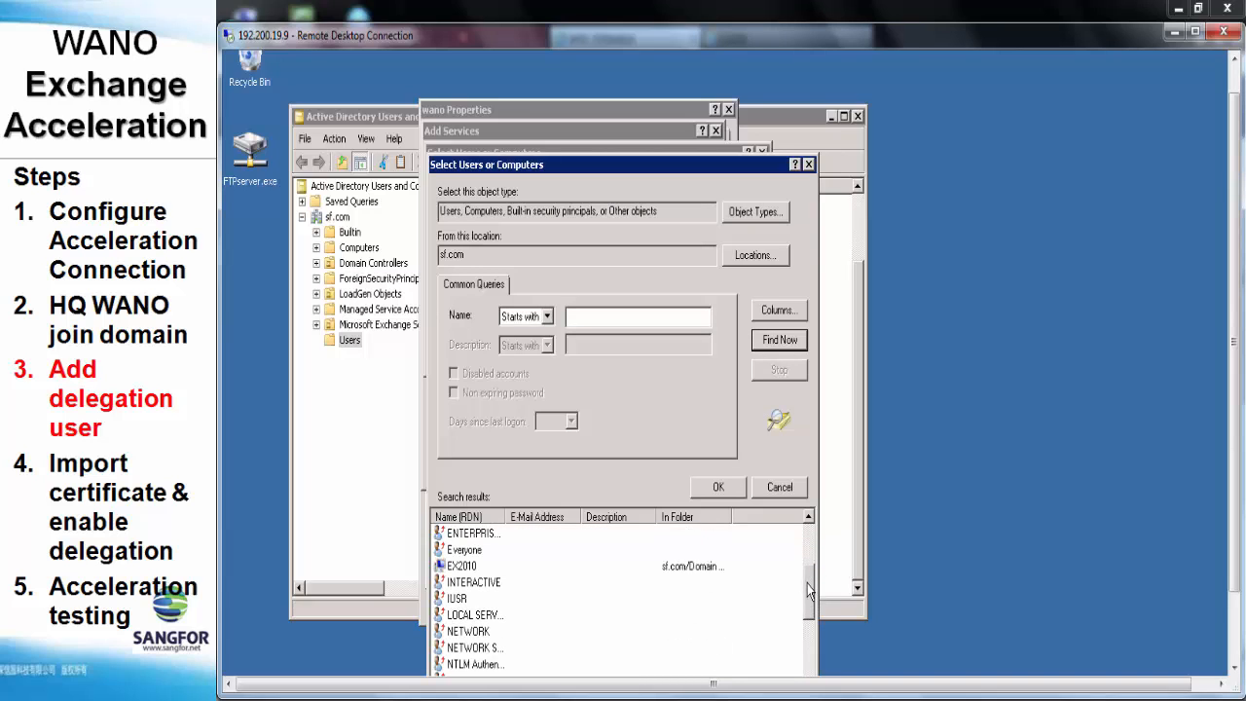
left_click(471, 569)
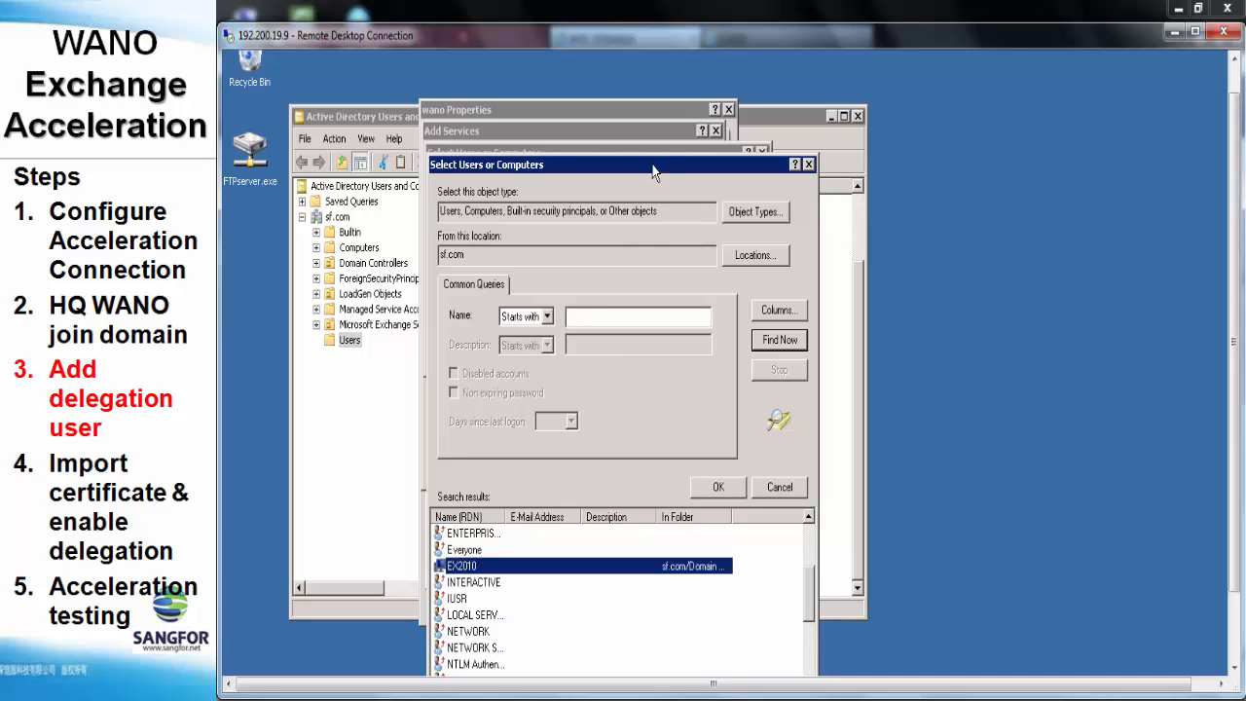
left_click_drag(652, 173, 681, 125)
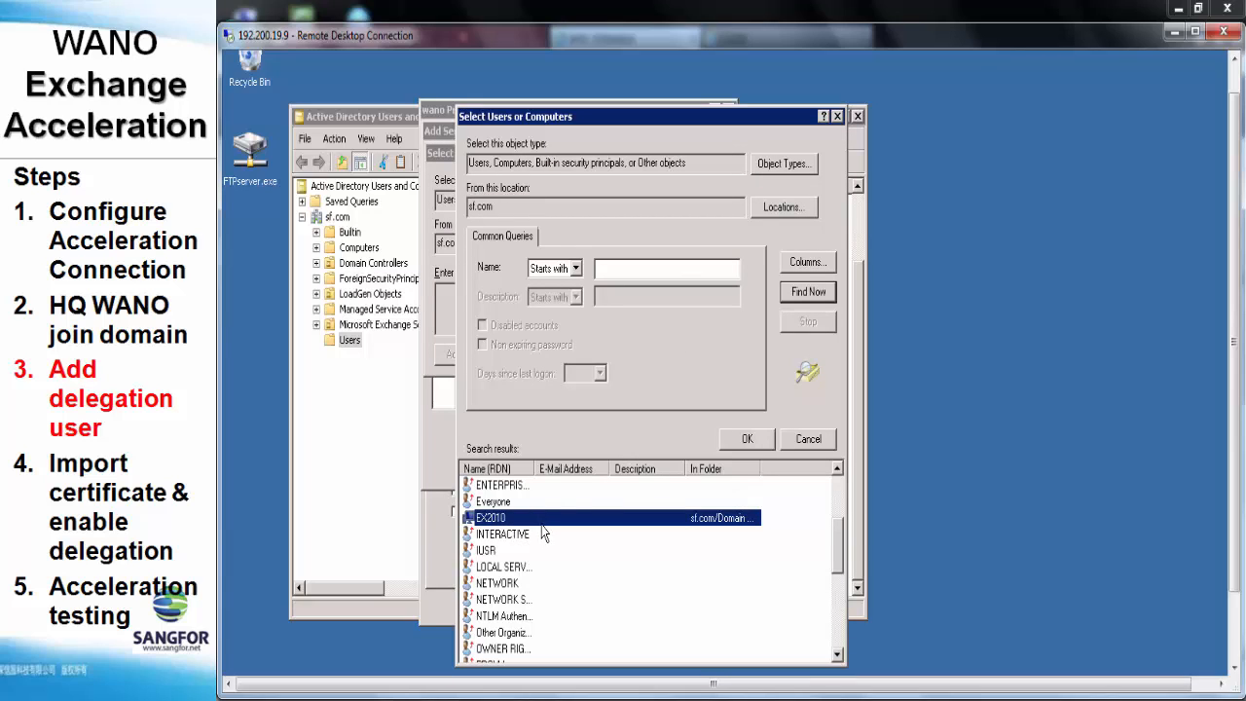
left_click(736, 440)
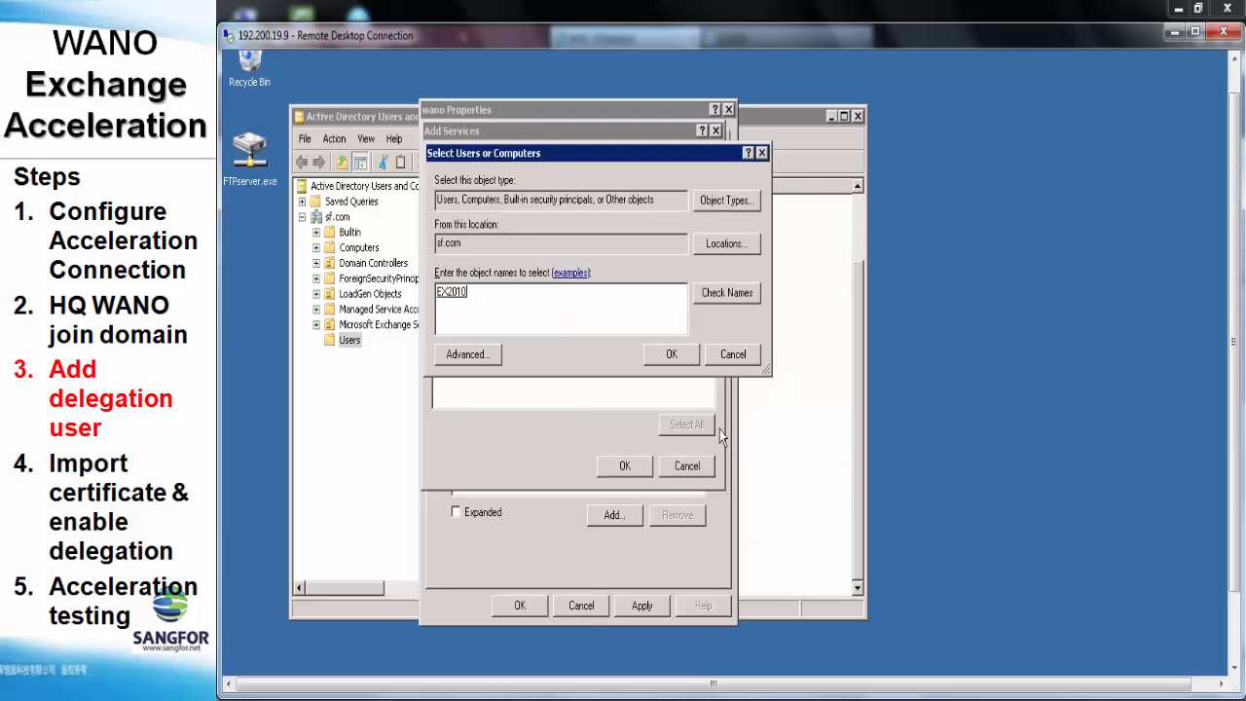
Add the exchangeMDB service on ex2010.sf.com and apply wano's delegation settings
left_click(651, 353)
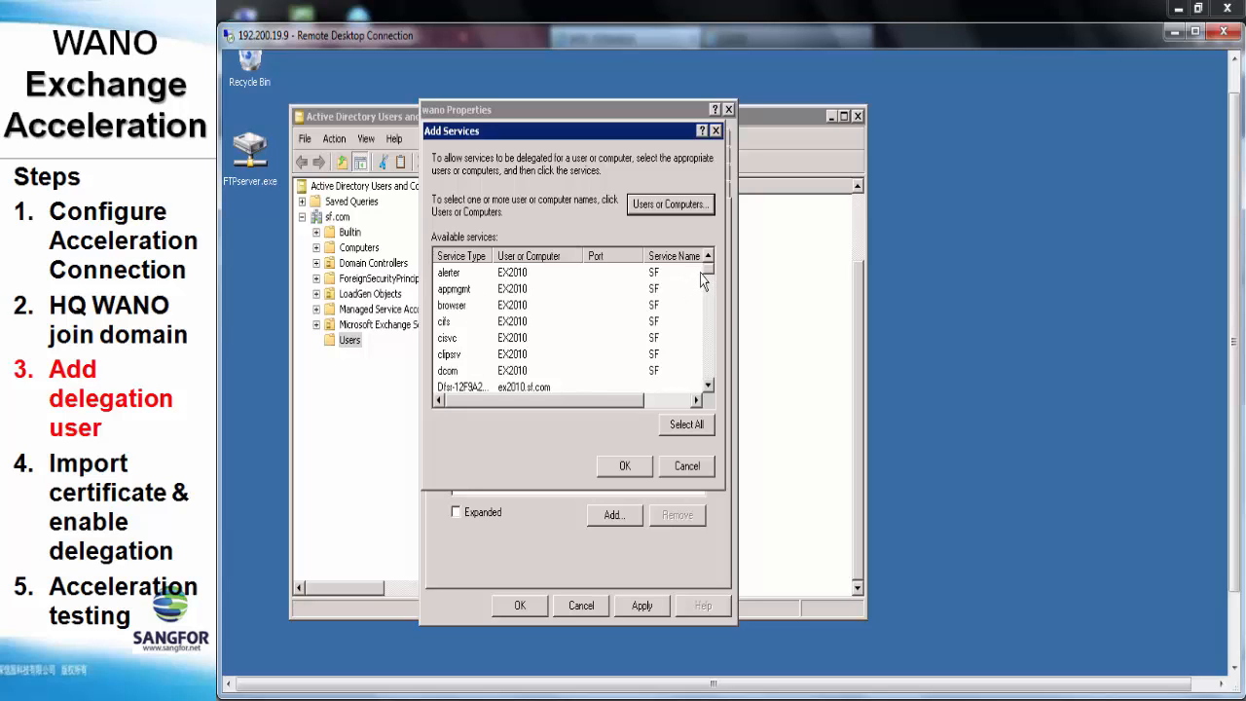
left_click_drag(706, 273, 707, 298)
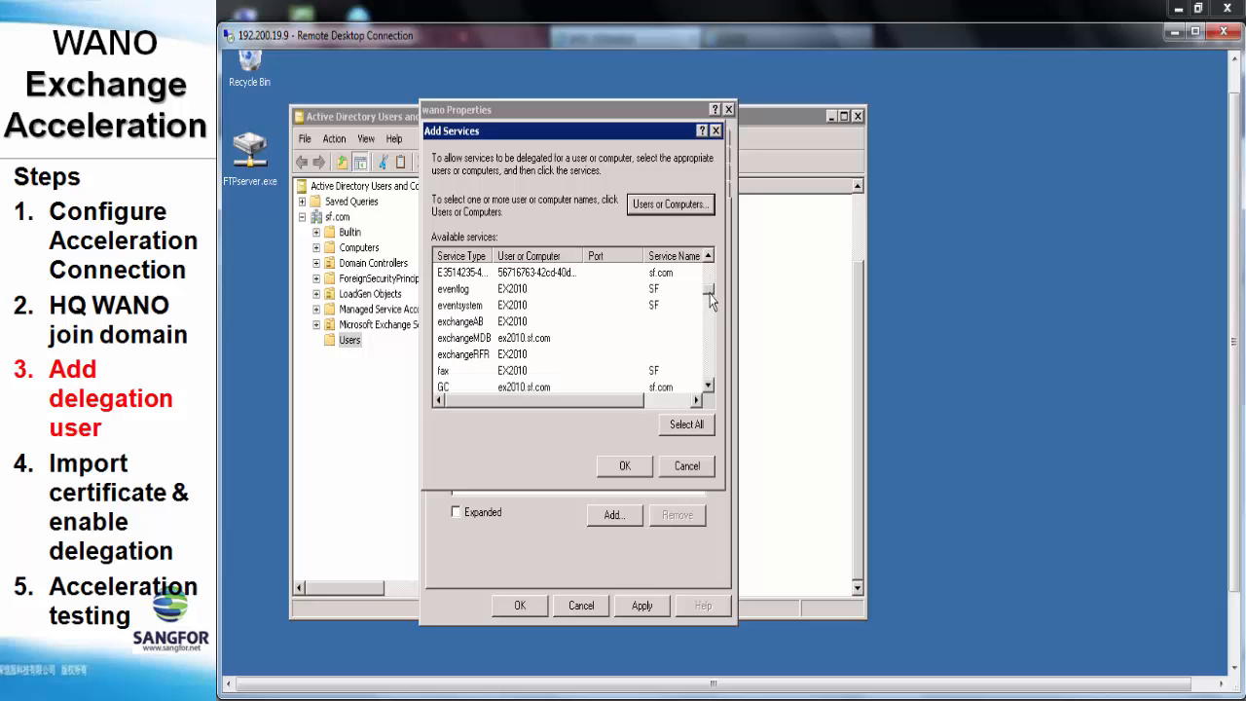
left_click(505, 337)
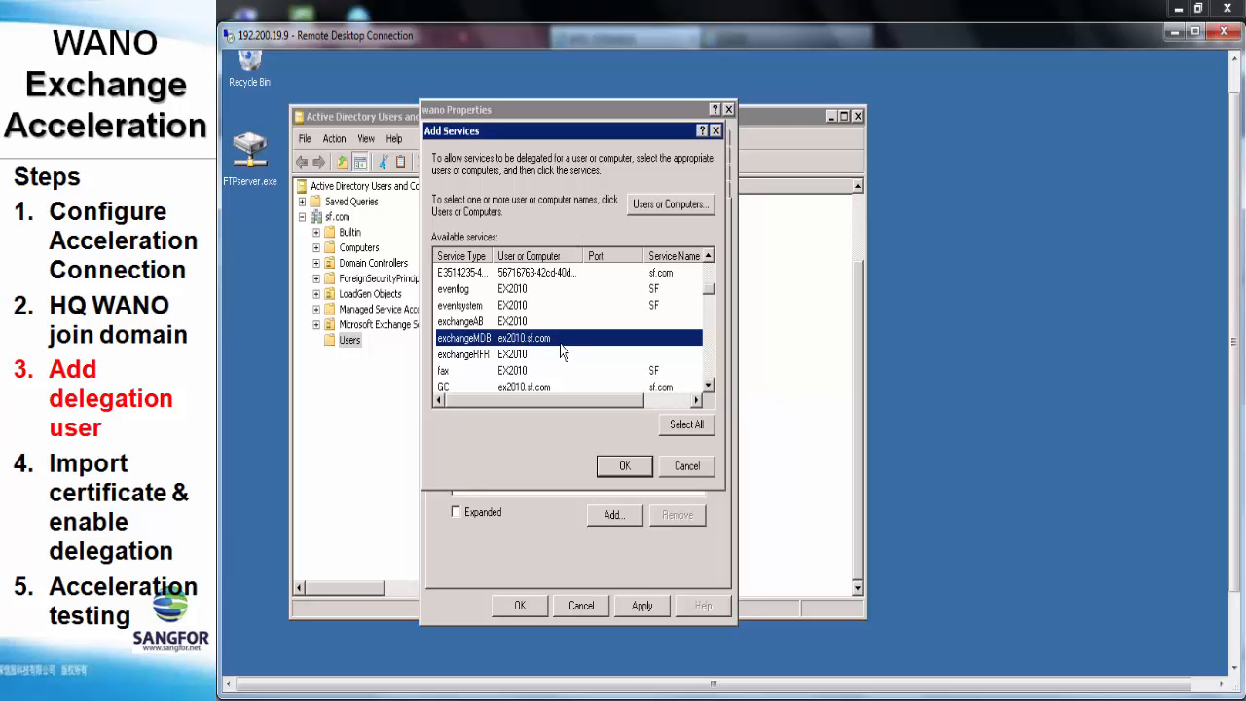
left_click(621, 464)
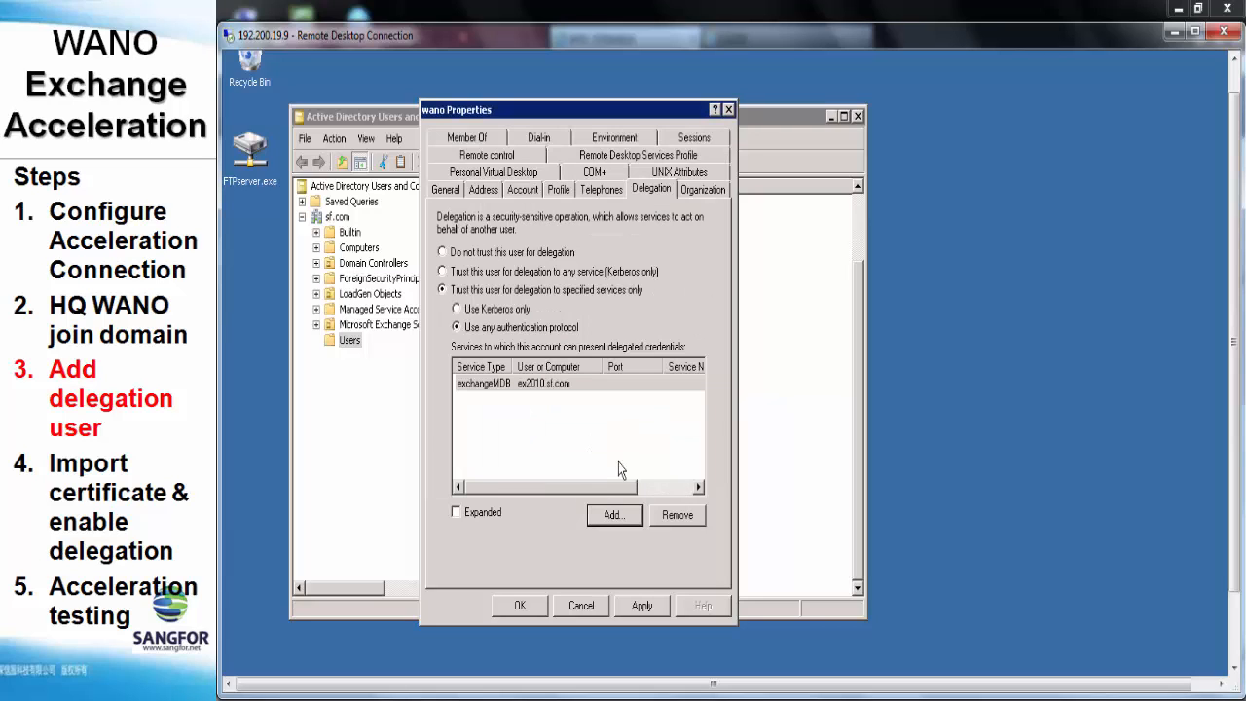
left_click(634, 606)
left_click(532, 607)
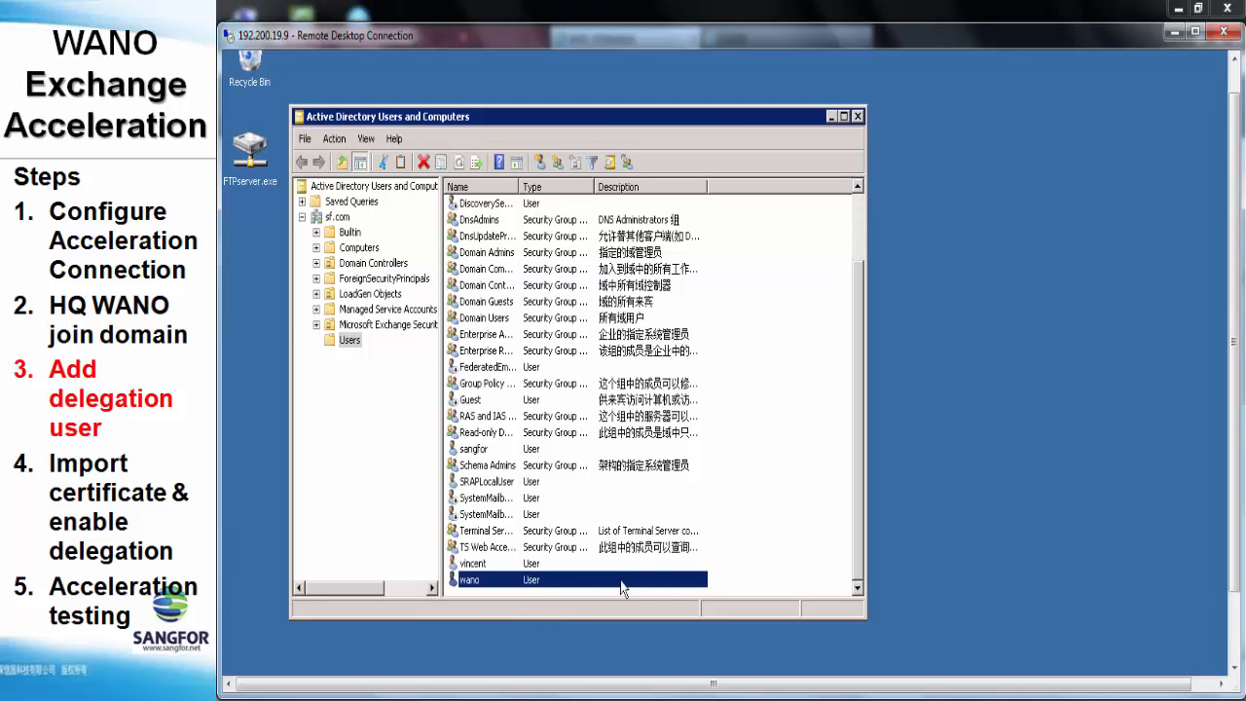
left_click(739, 569)
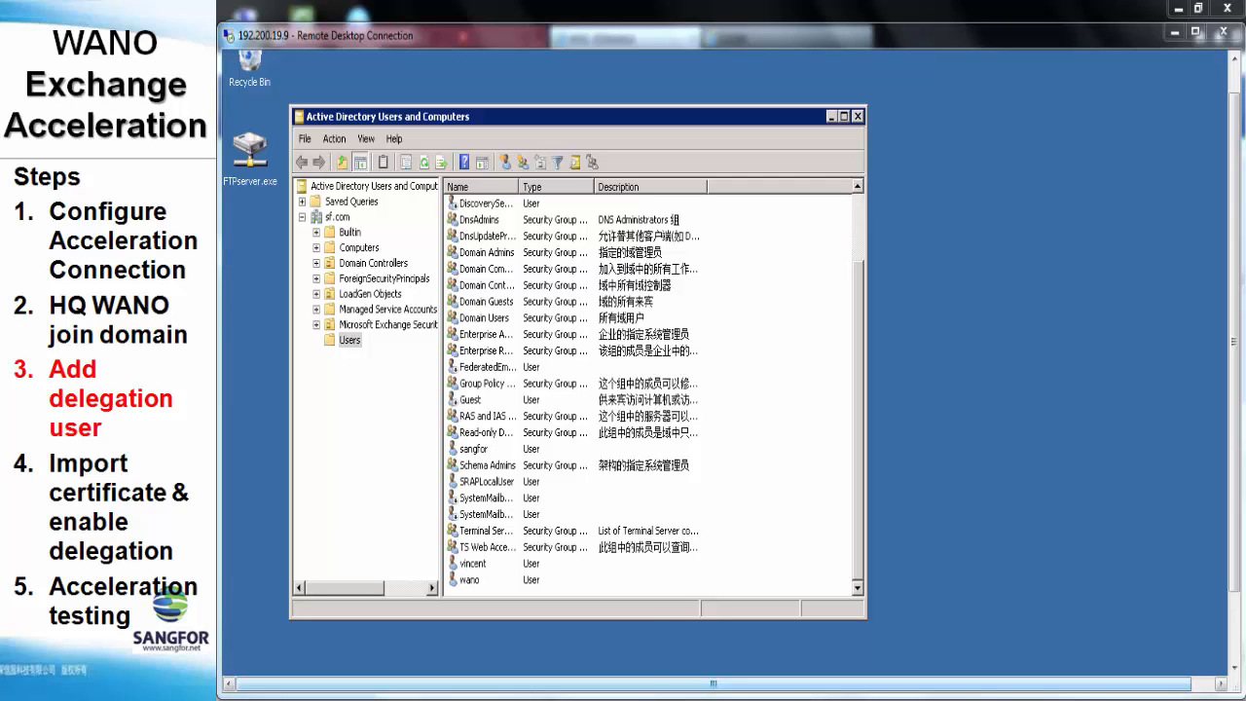
left_click(426, 667)
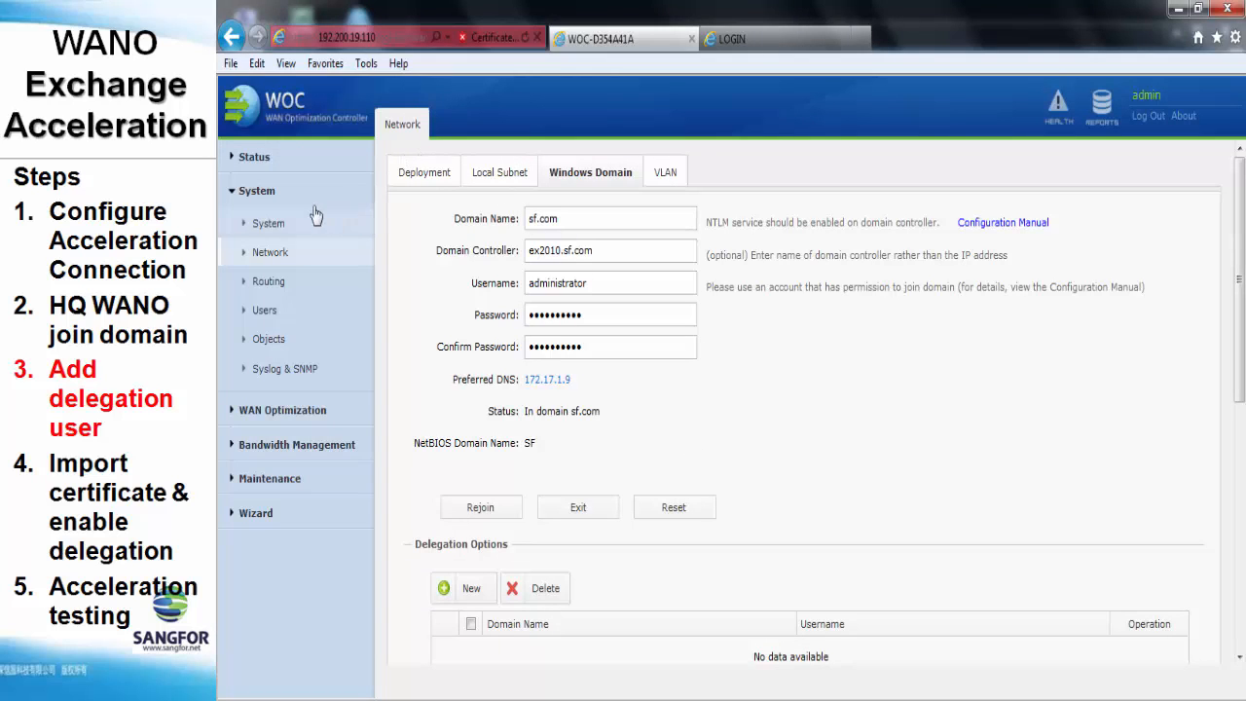
left_click(288, 224)
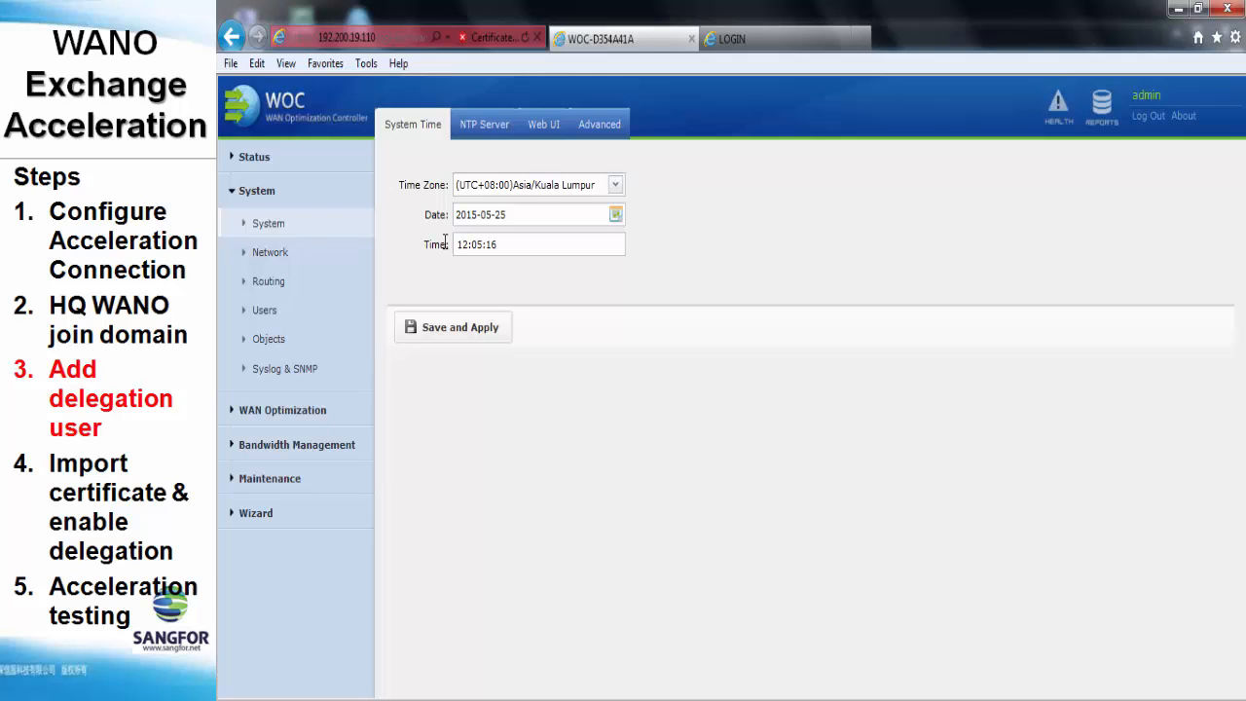
left_click(483, 133)
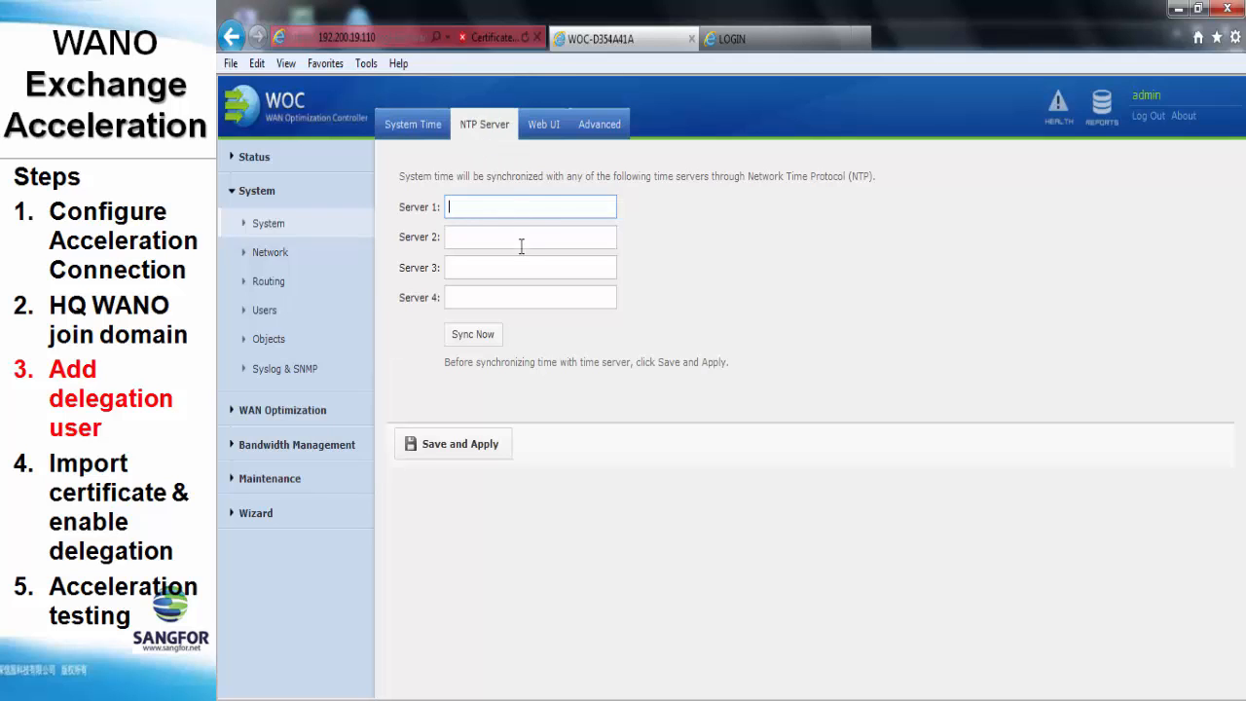
left_click(527, 199)
left_click(476, 453)
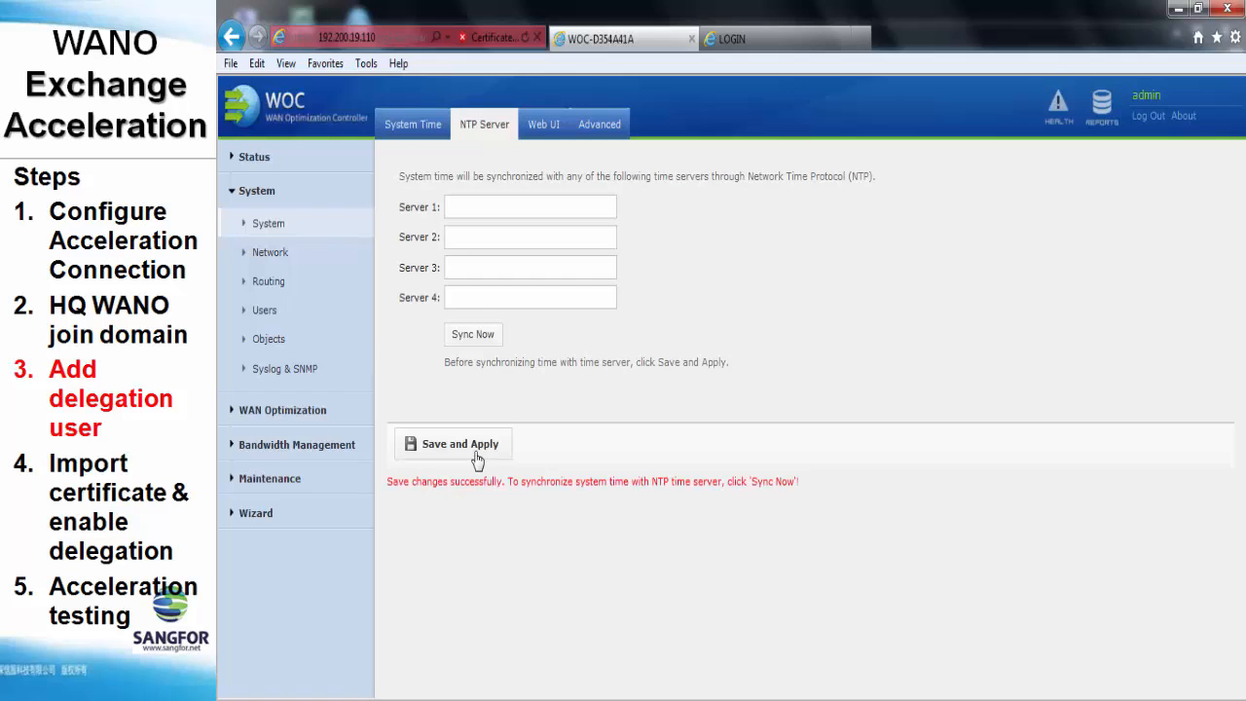
left_click(424, 134)
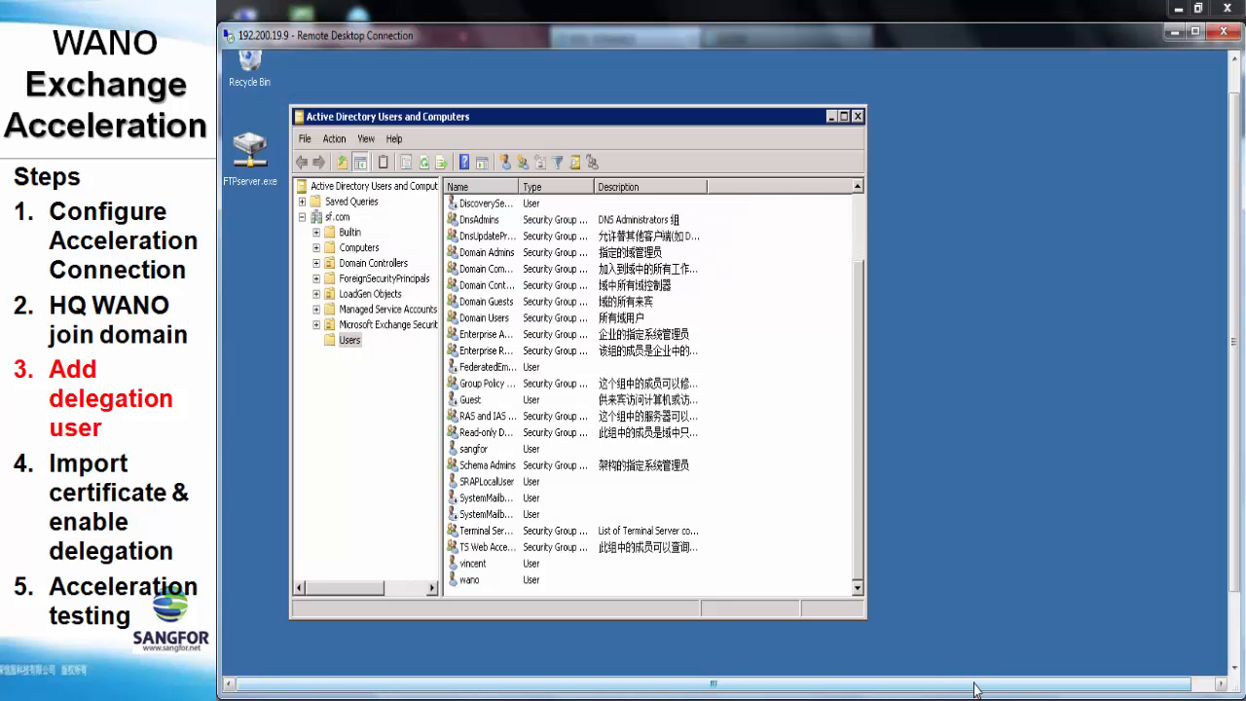
left_click_drag(974, 689, 997, 689)
left_click_drag(1233, 584, 1234, 667)
left_click(1203, 661)
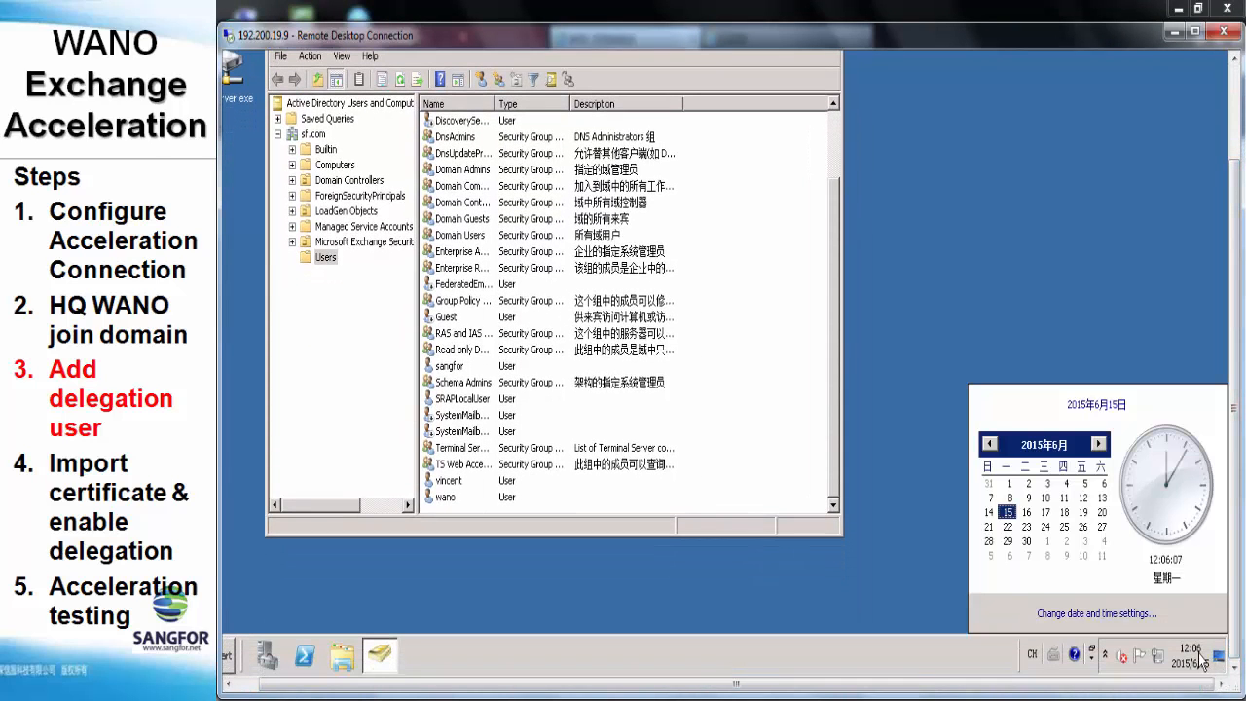
left_click(1133, 615)
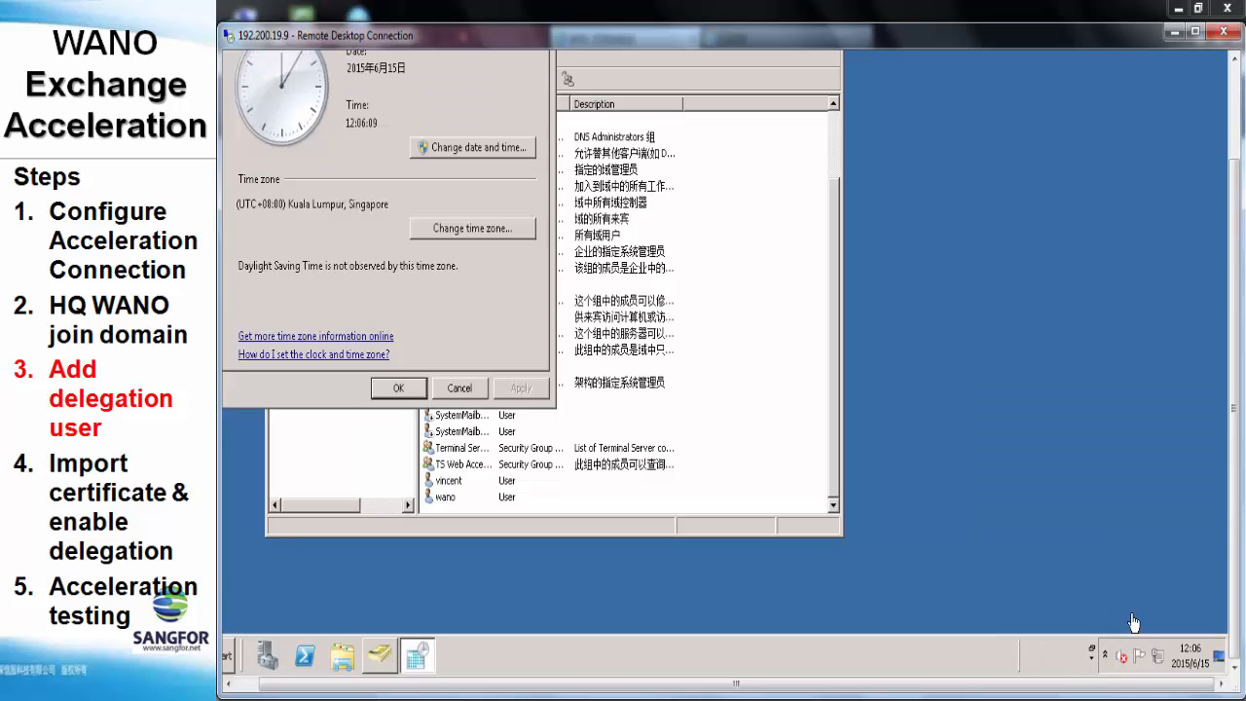
left_click_drag(854, 689, 830, 689)
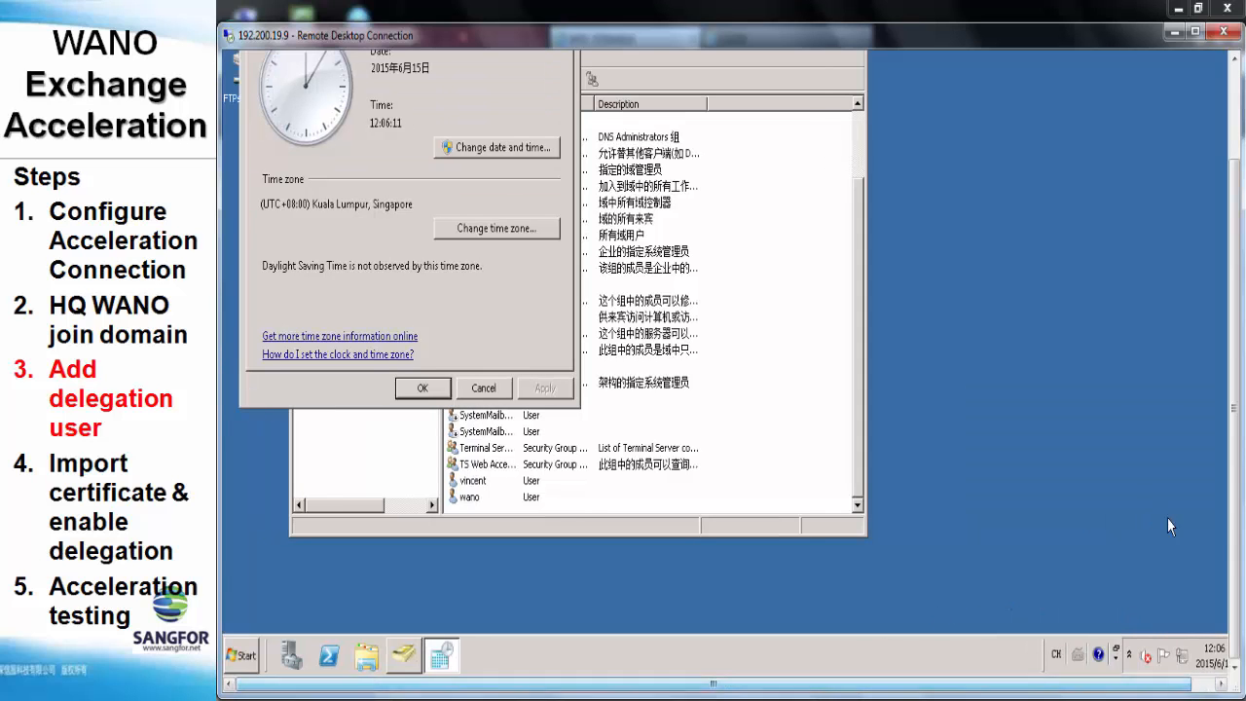
left_click_drag(1236, 477, 1236, 445)
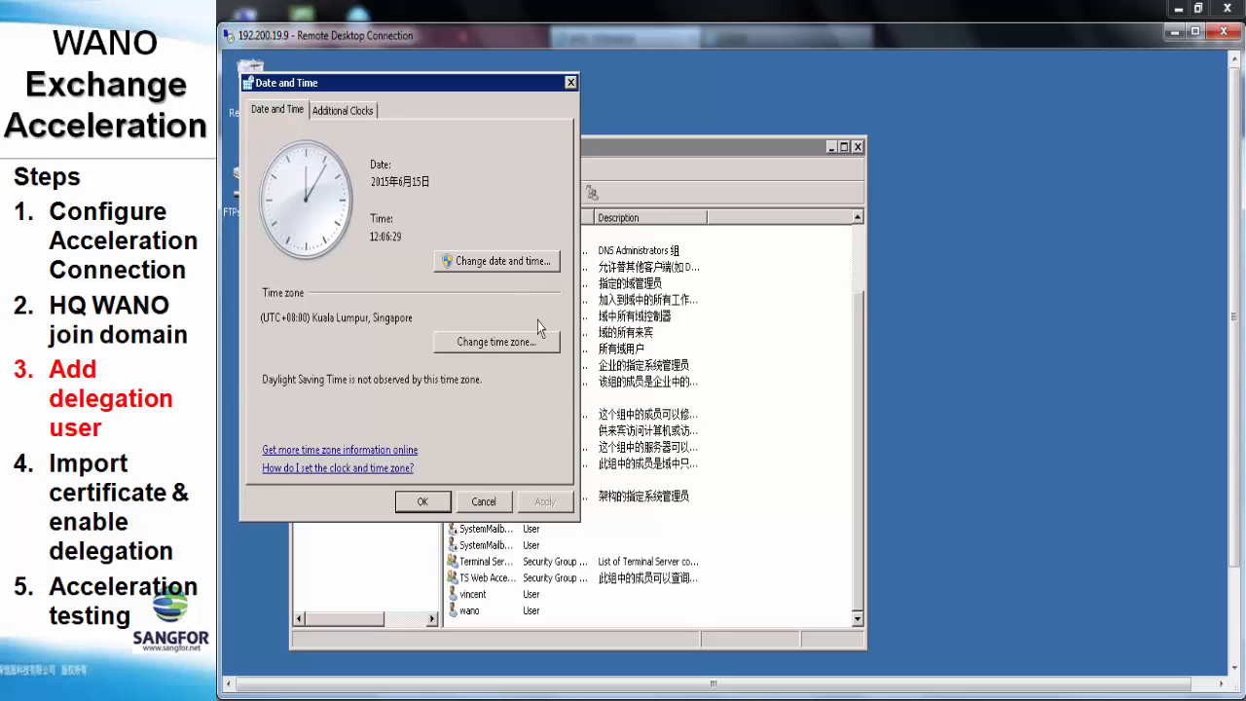
Set the WOC appliance date to 15 June 2015 in the date picker
mouse_move(471, 689)
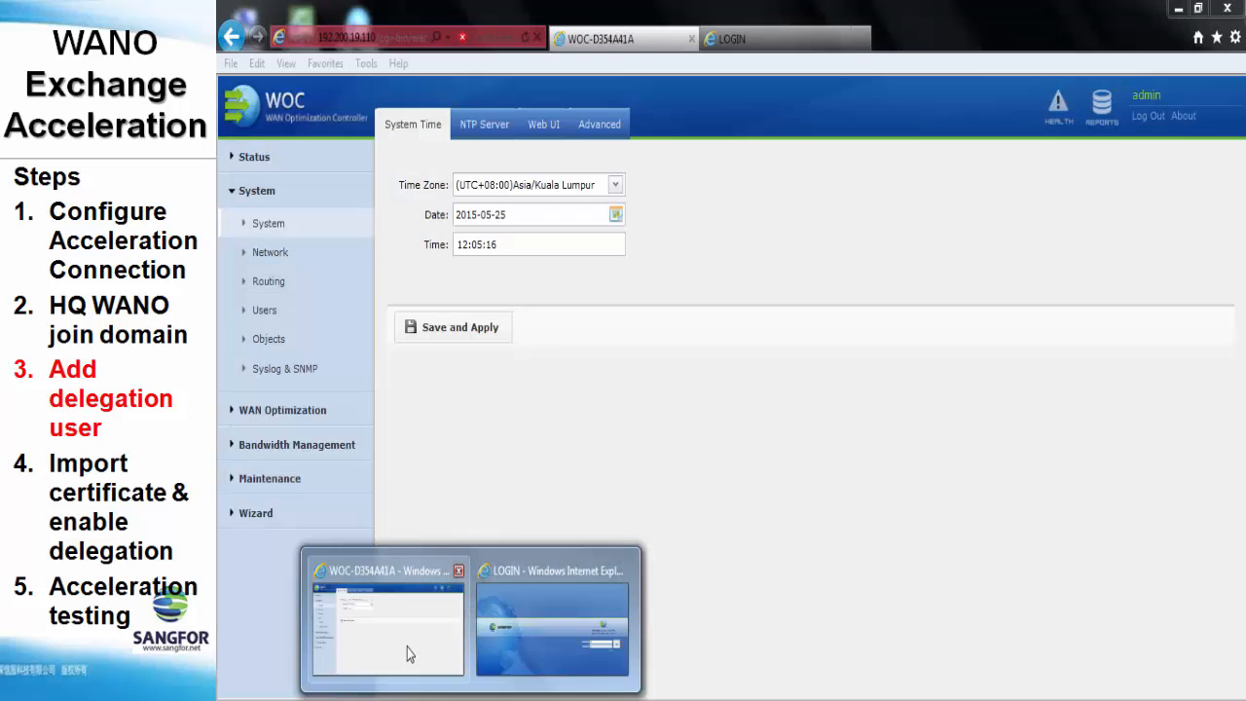
left_click(407, 647)
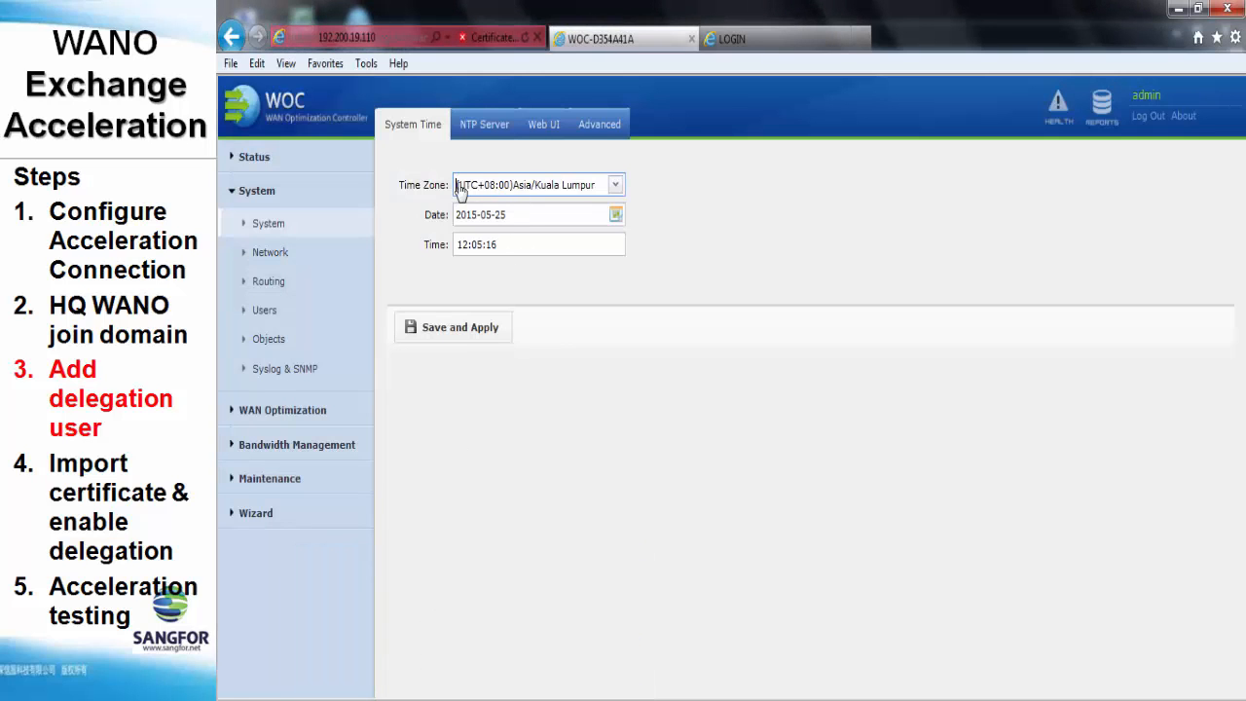
left_click(516, 216)
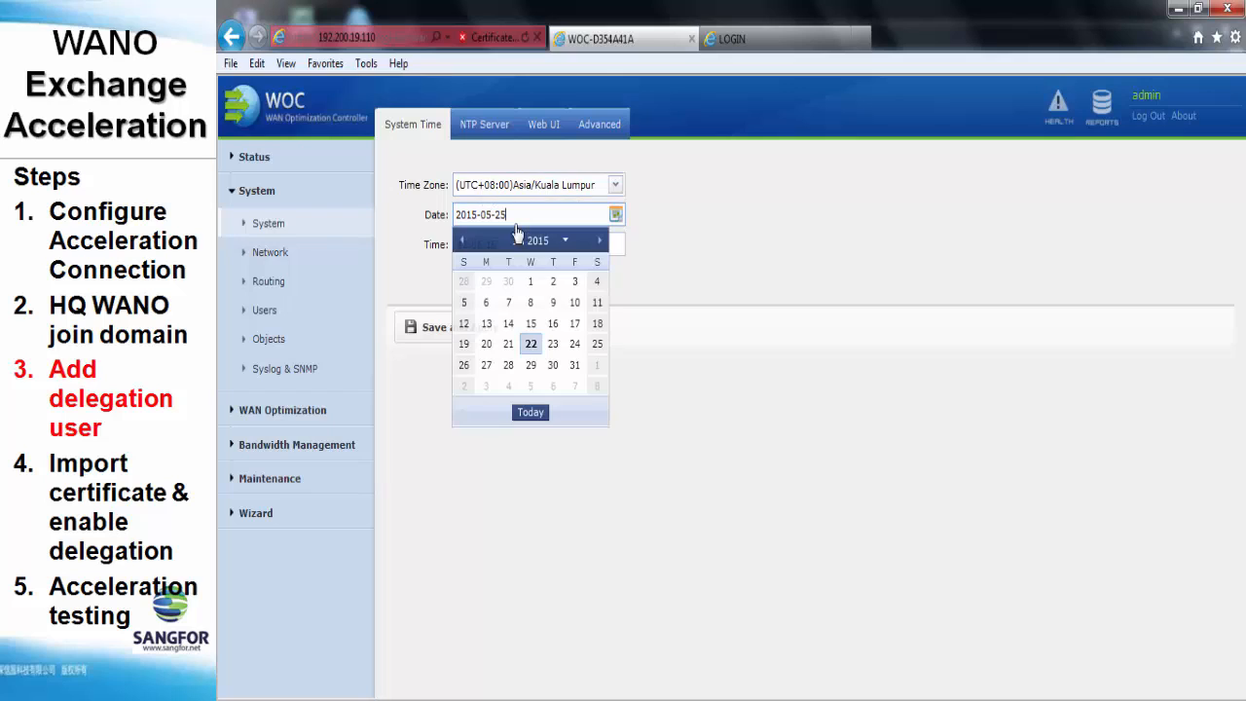
left_click(463, 241)
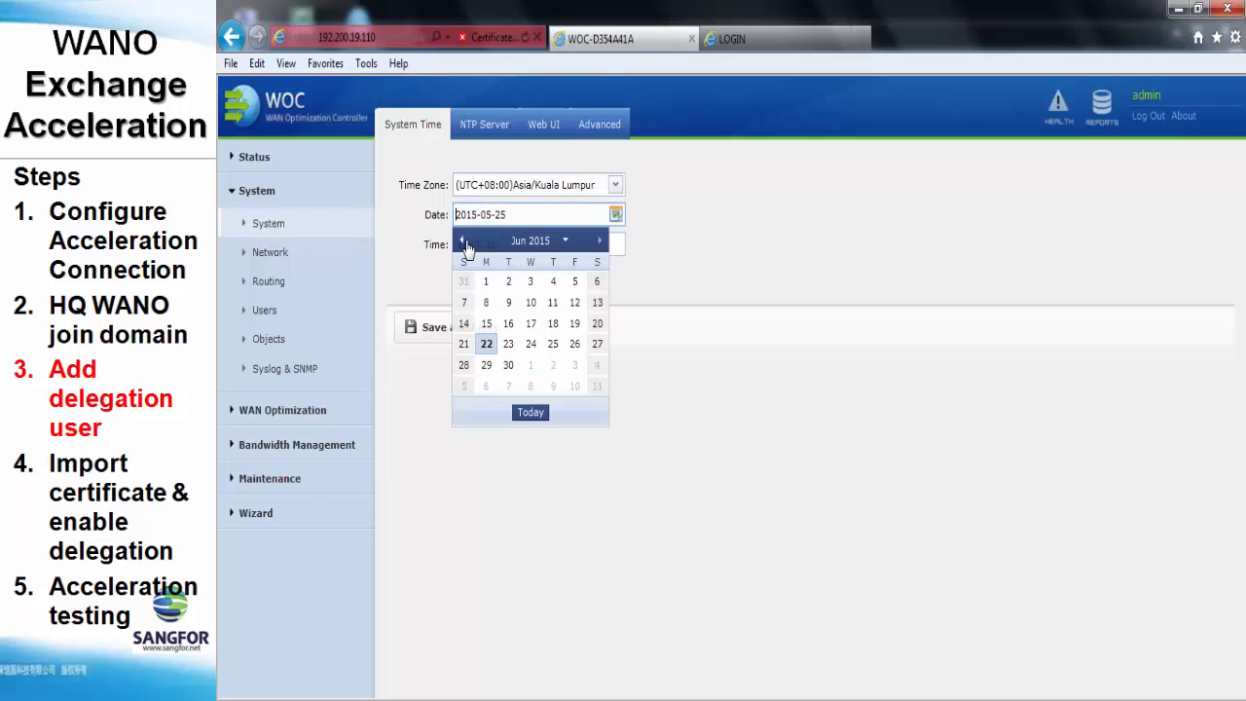
left_click(486, 323)
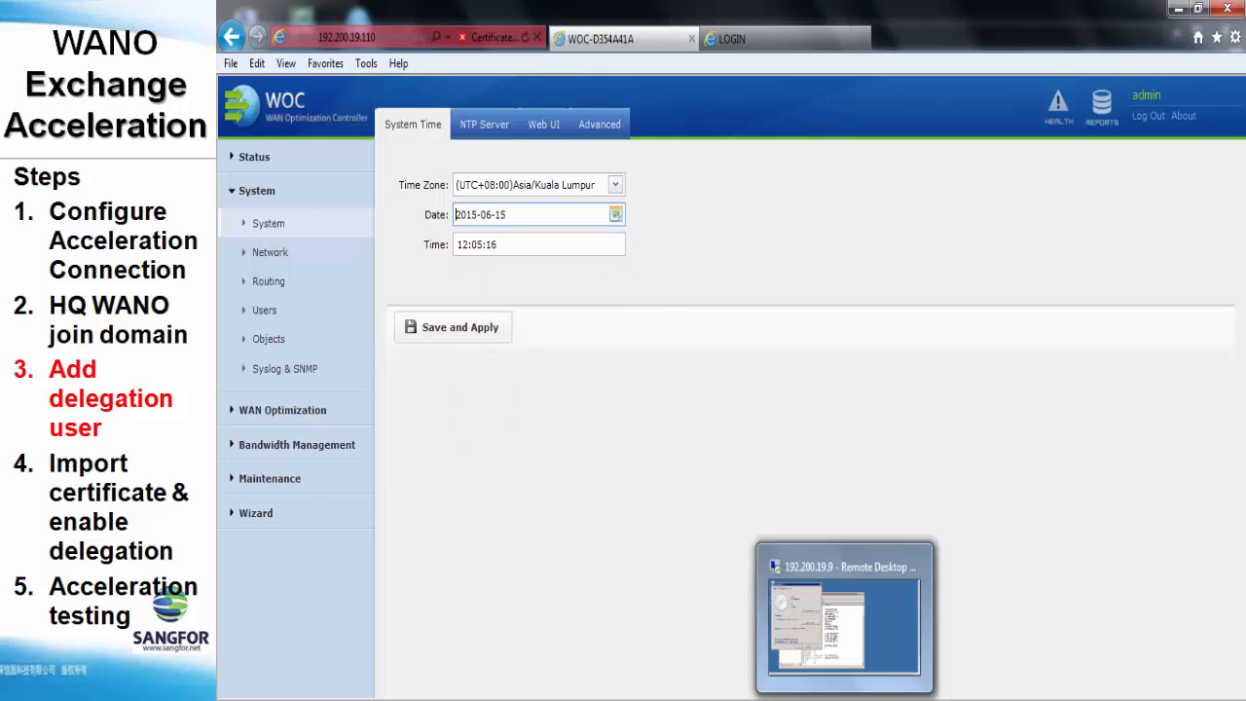
Set the time to 12:07:00, save and apply, and confirm the service restart
left_click(862, 595)
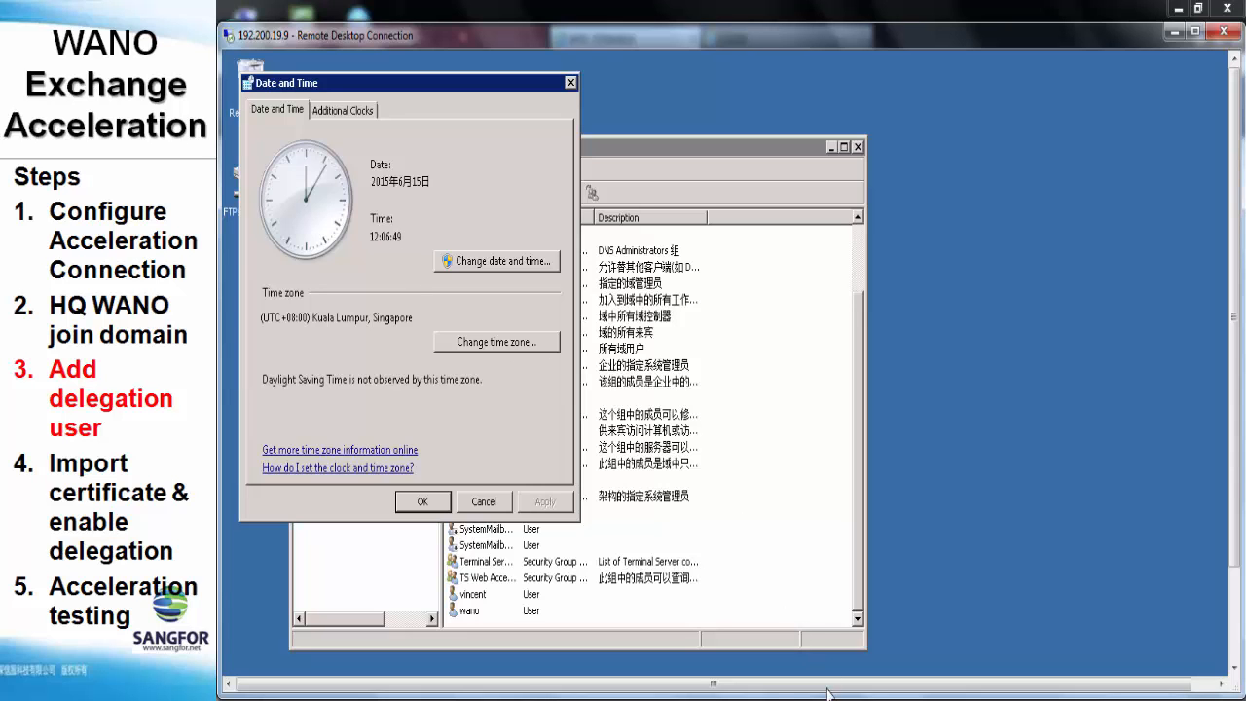
mouse_move(830, 695)
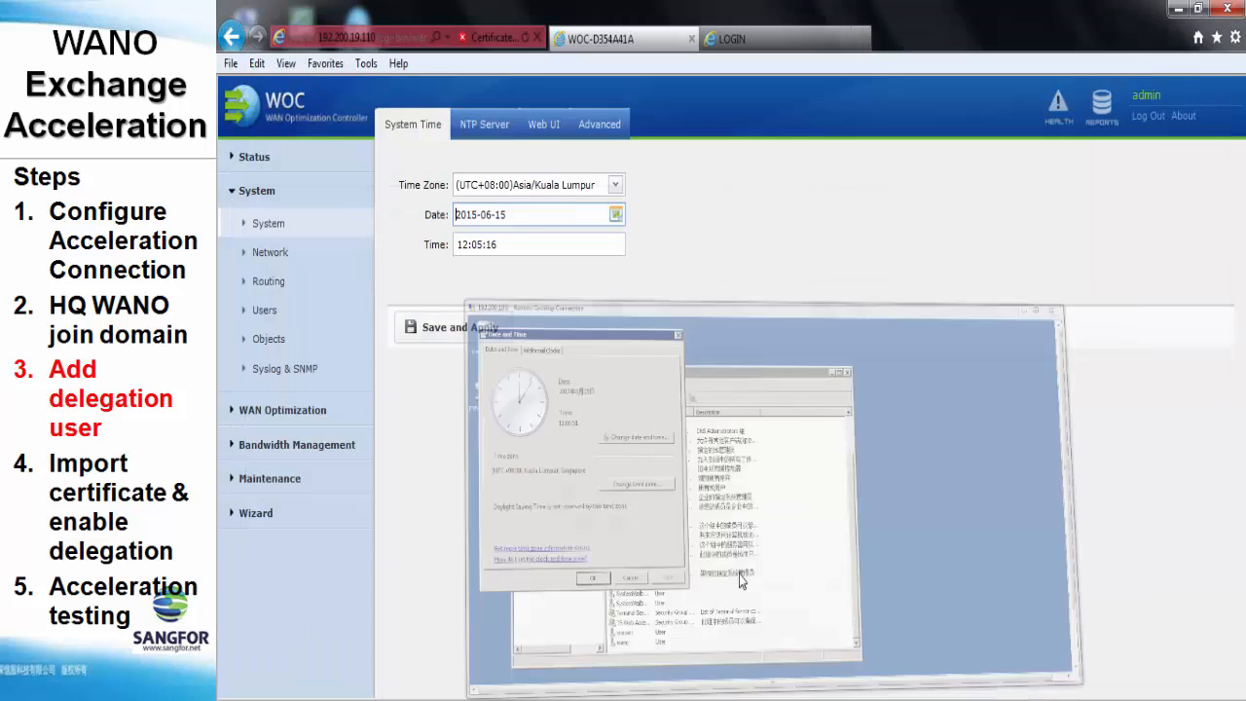
triple_click(478, 245)
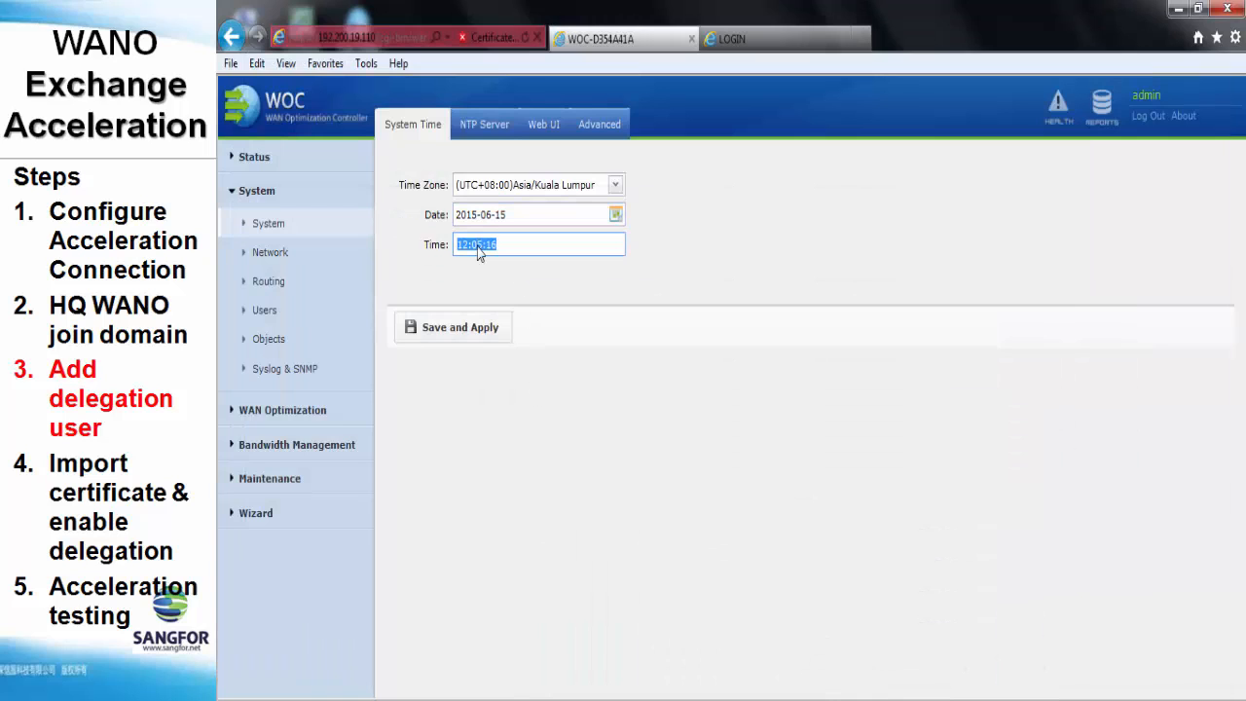
left_click(486, 245)
key("BackSpace")
key("BackSpace")
type("00")
left_click(480, 334)
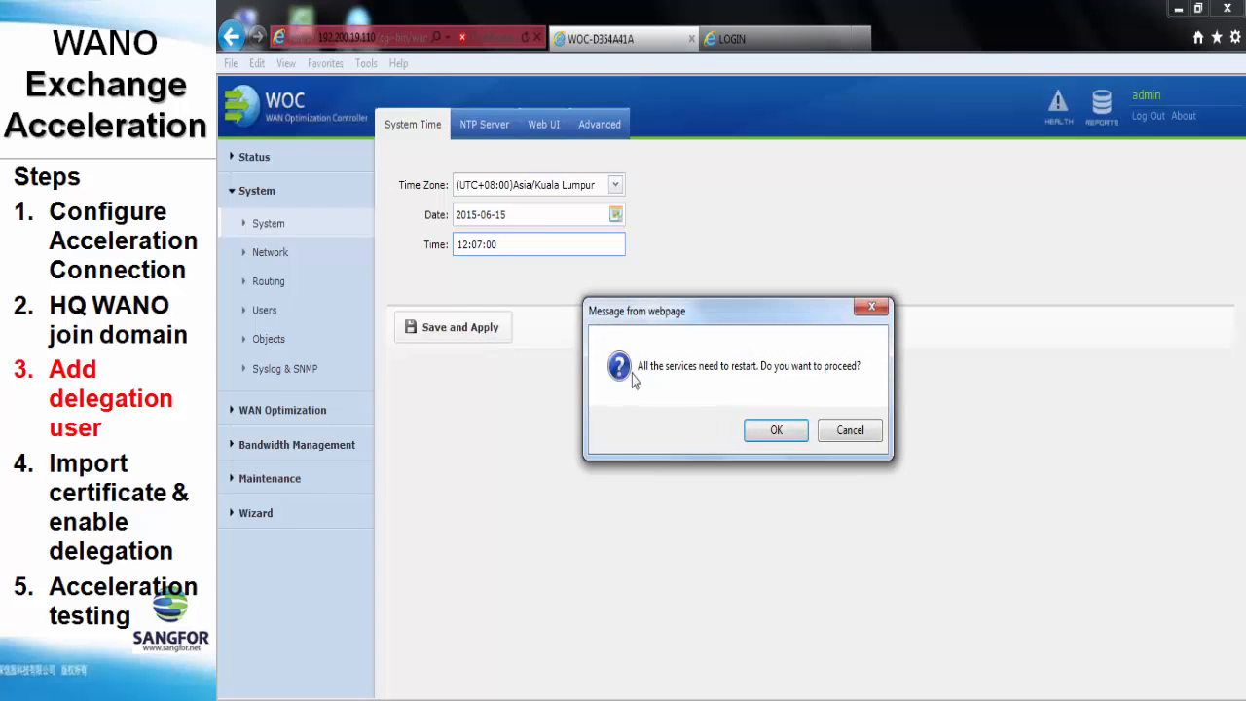
left_click(779, 434)
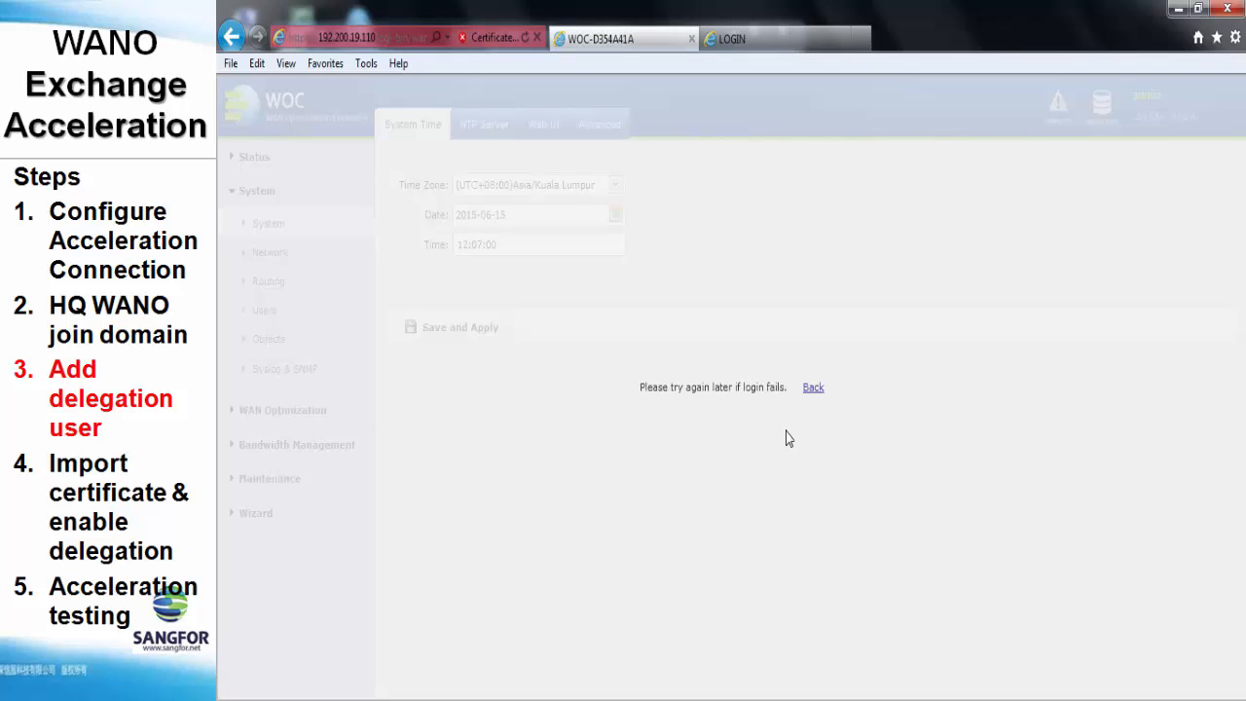
Log back in to the WOC console as admin with the account password
left_click(813, 388)
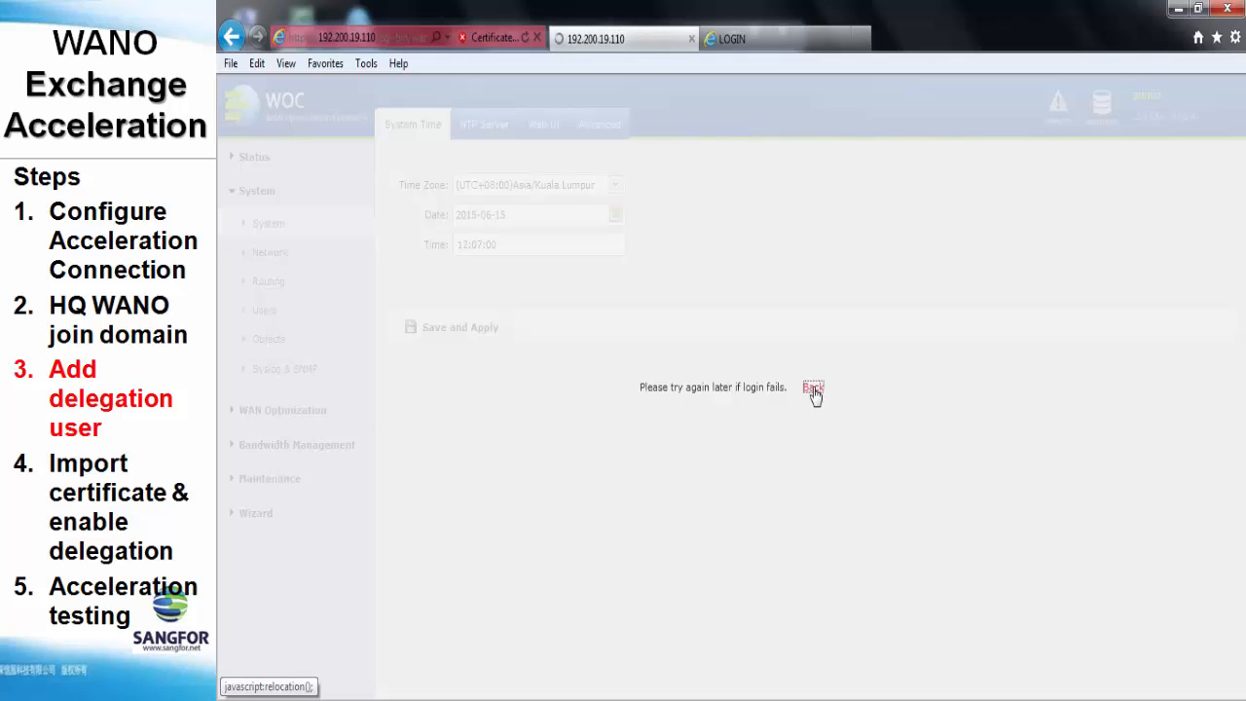
type("admin")
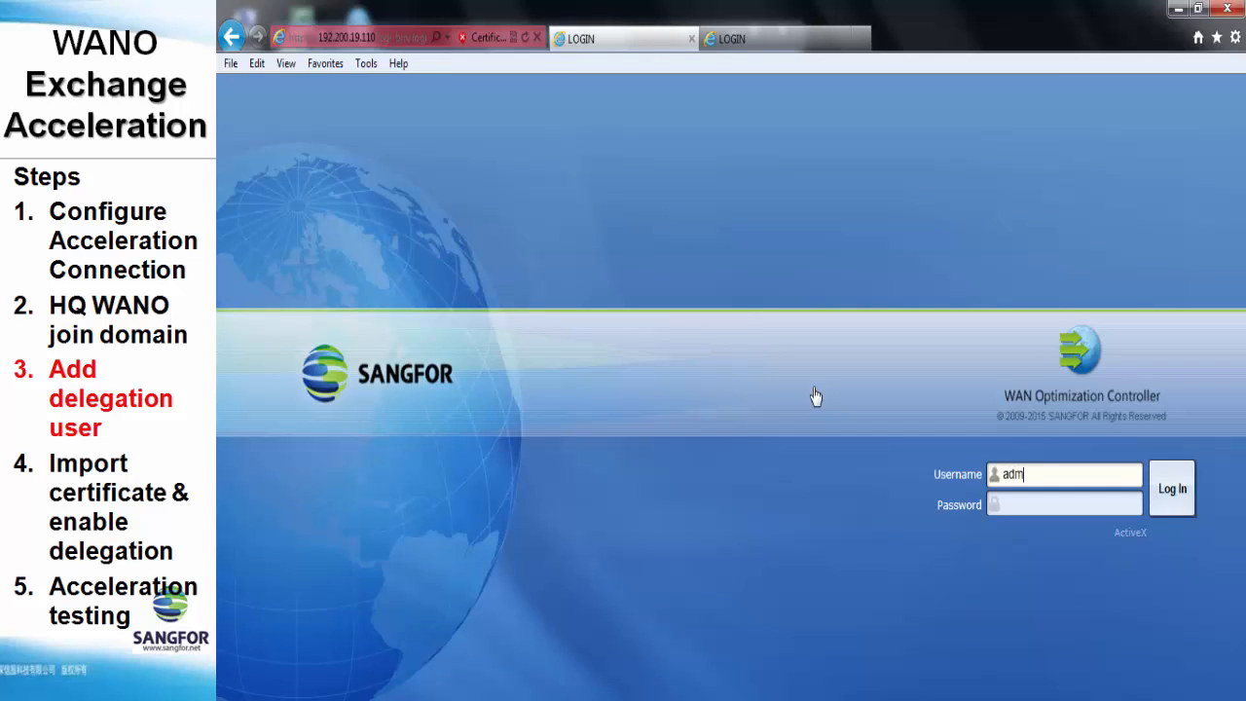
key("Tab")
type("admin")
type("•••••")
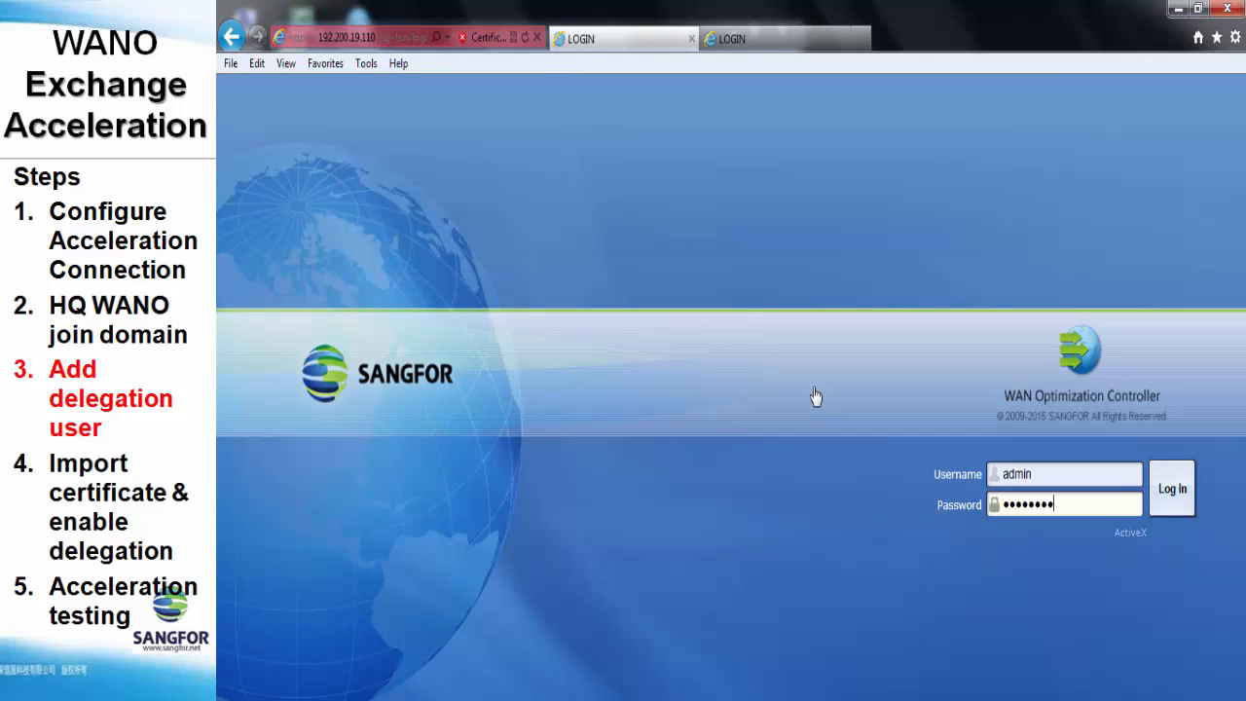
key("Return")
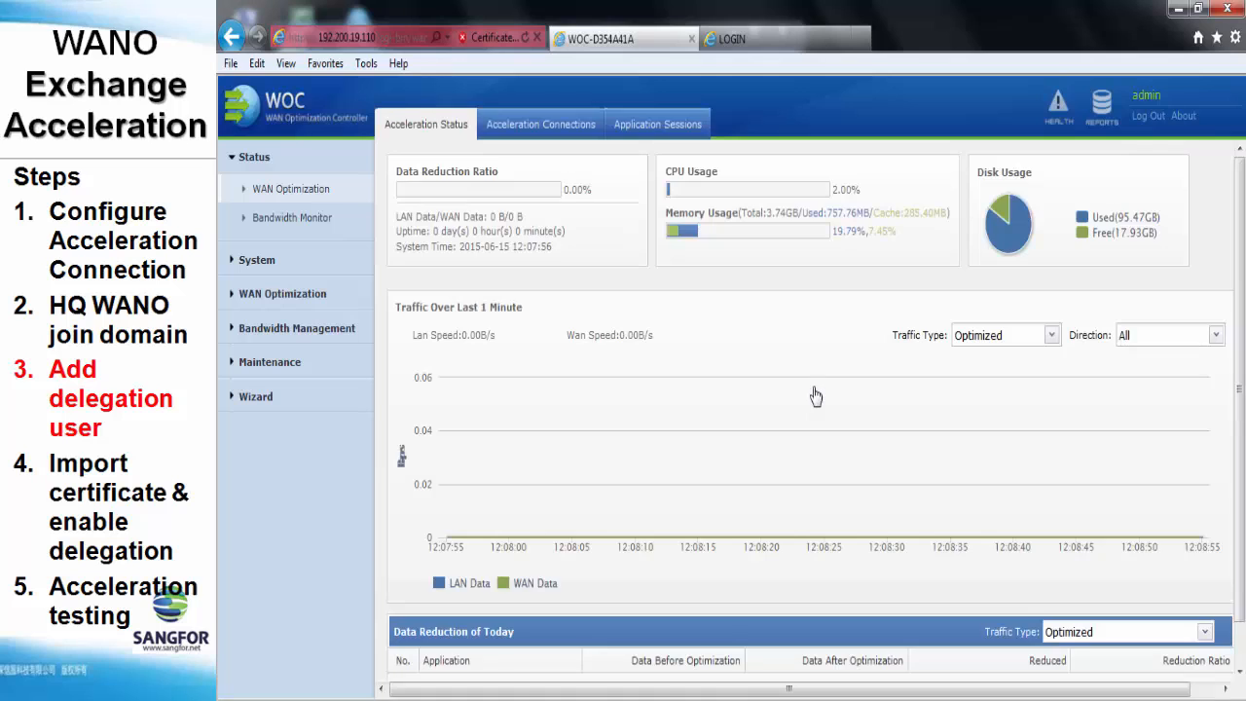
On the Windows Domain page, add delegation user wano for sf.com and save and apply
left_click(283, 261)
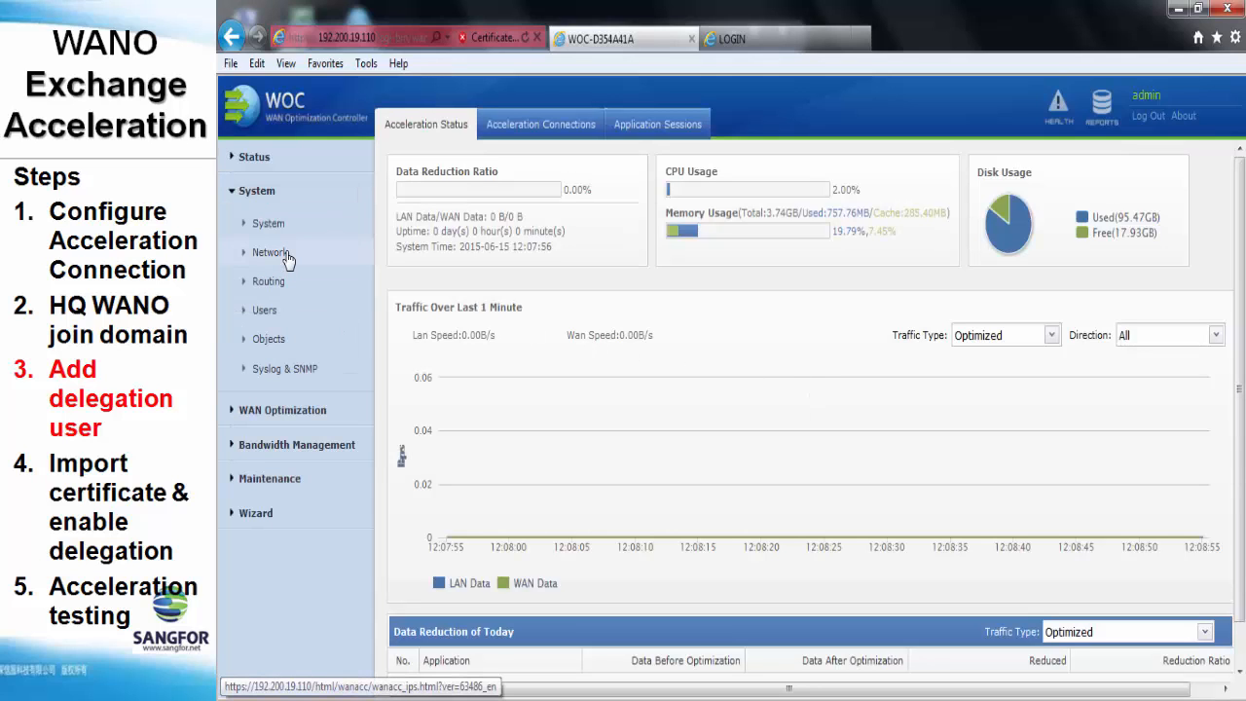
left_click(288, 258)
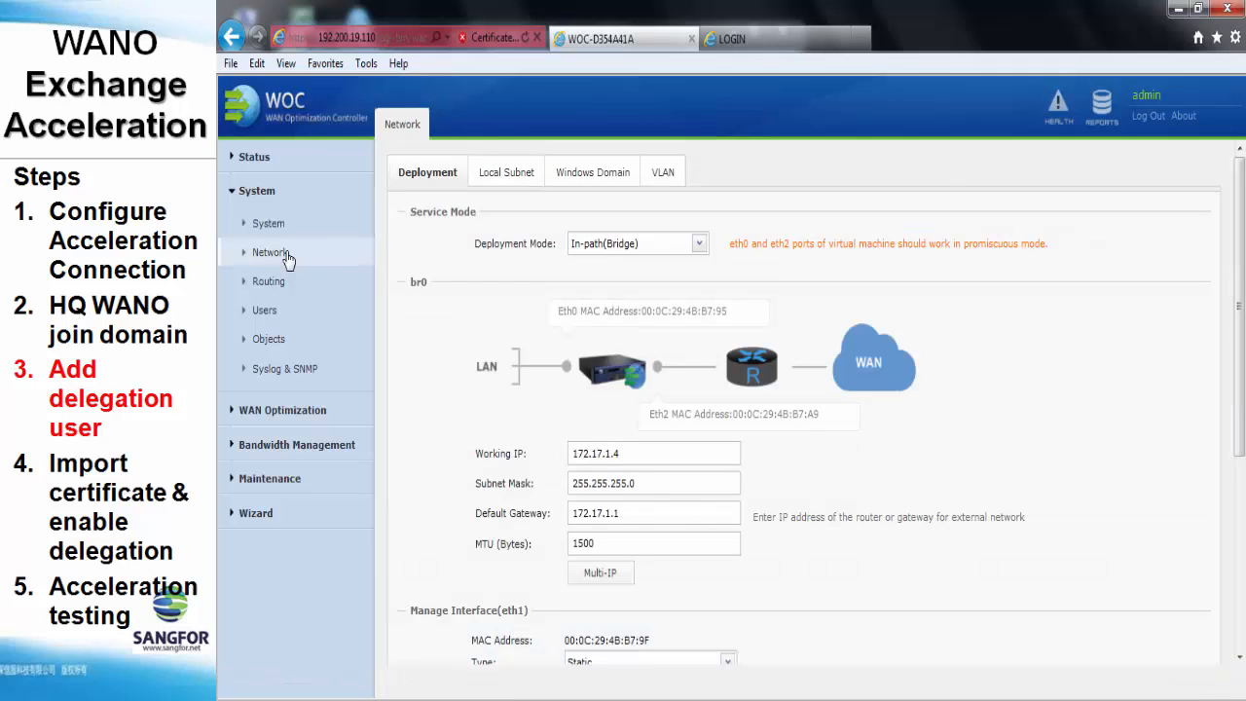
left_click(585, 175)
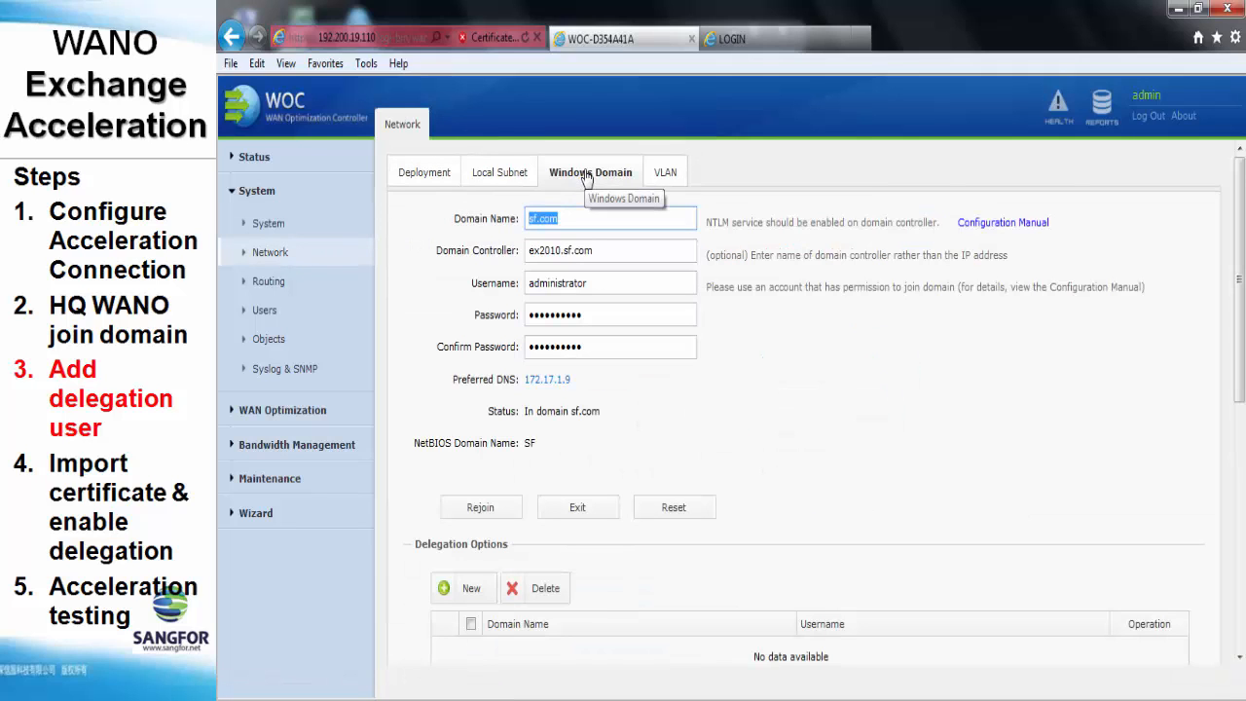
scroll(433, 379, "down", 3)
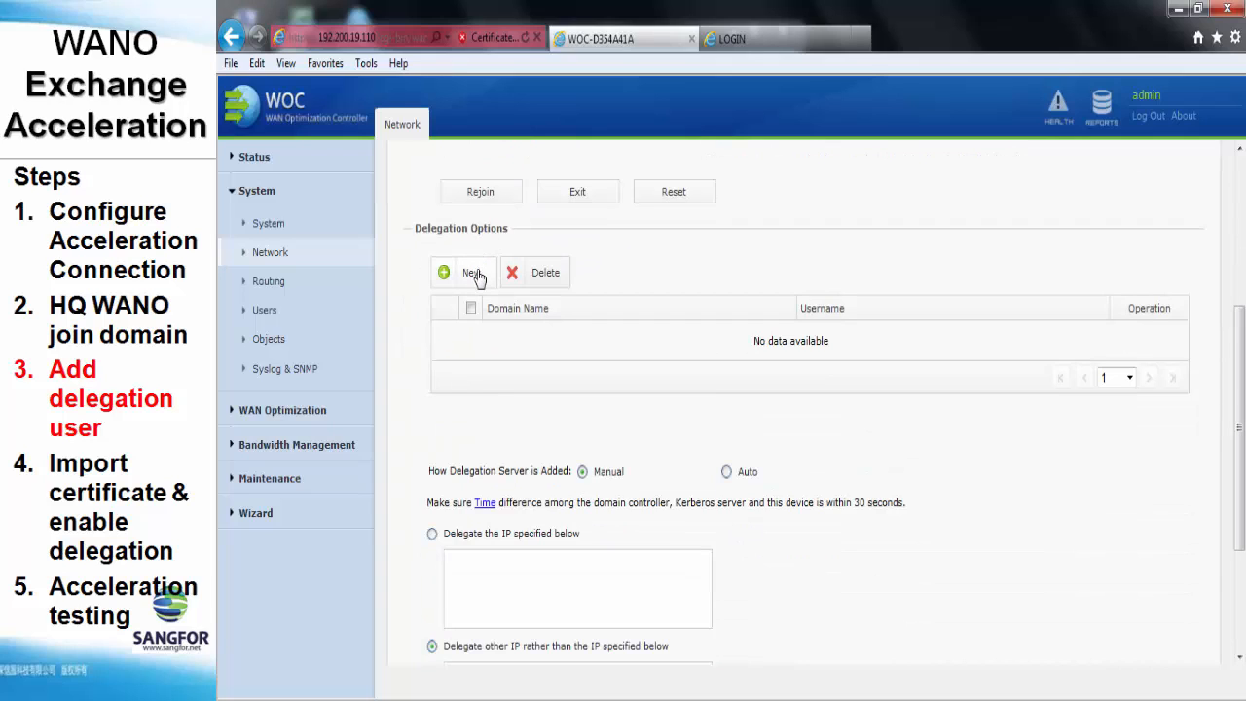
left_click(472, 274)
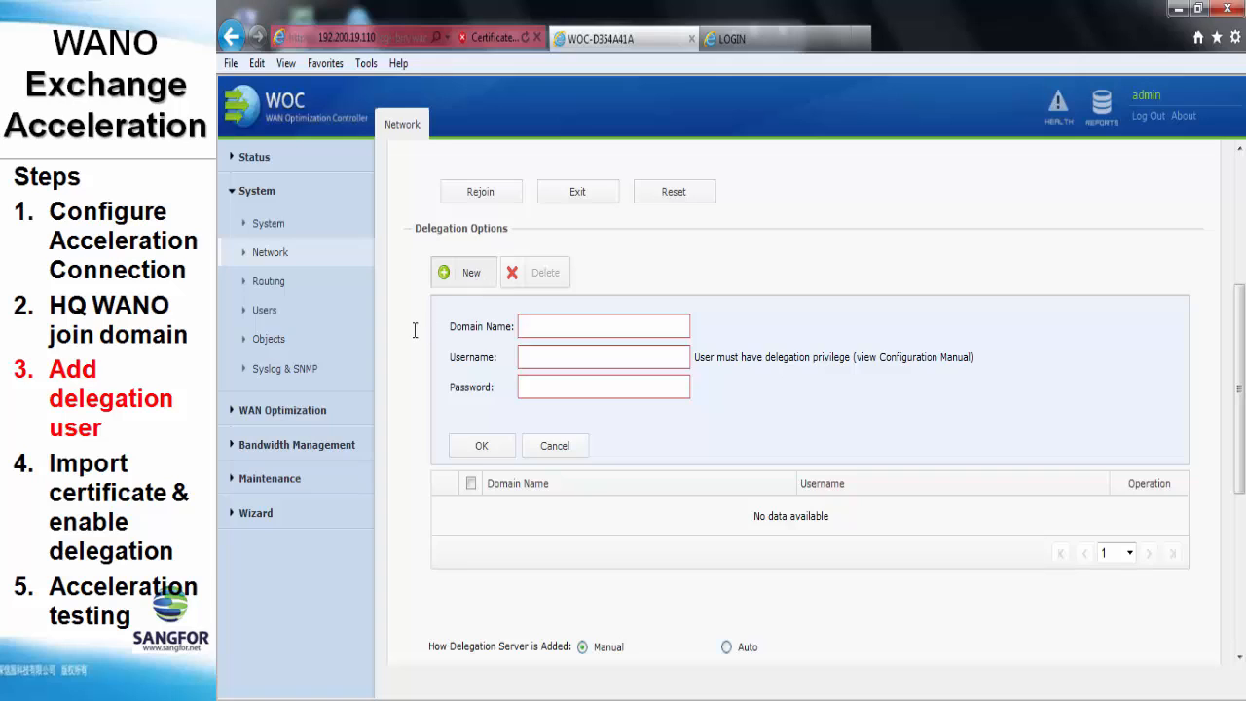
type("sf.com")
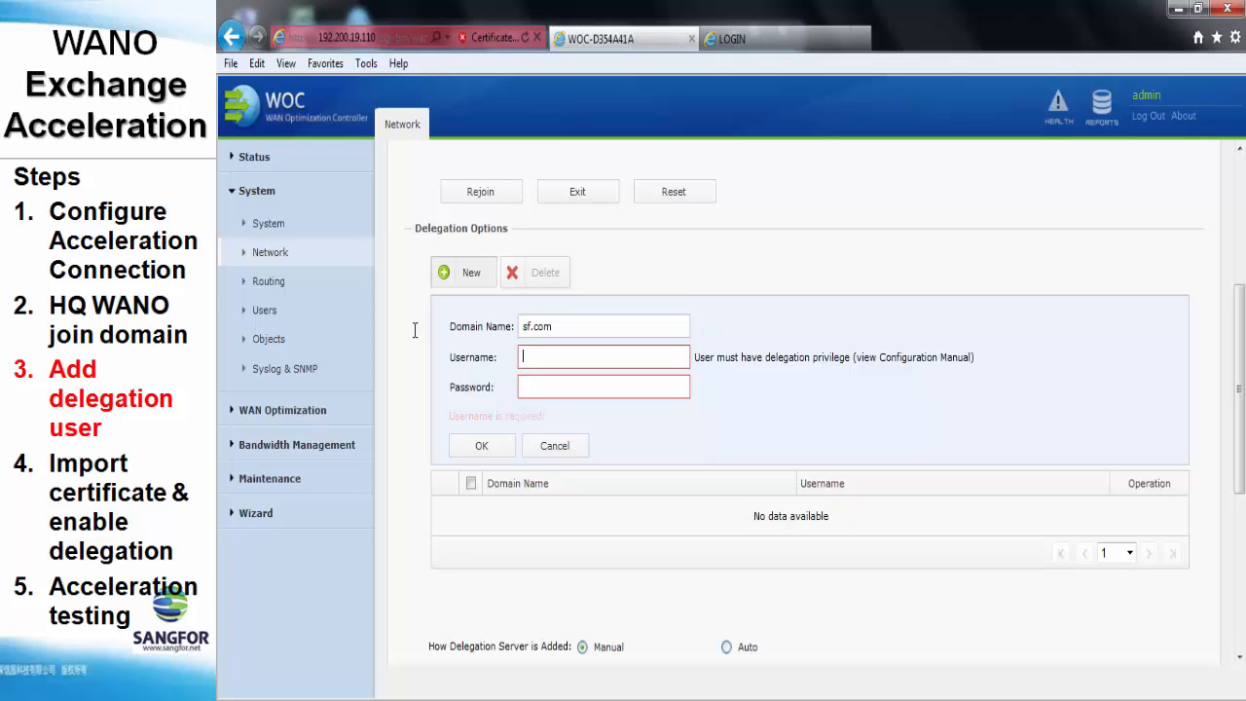
type("wano")
key("Tab")
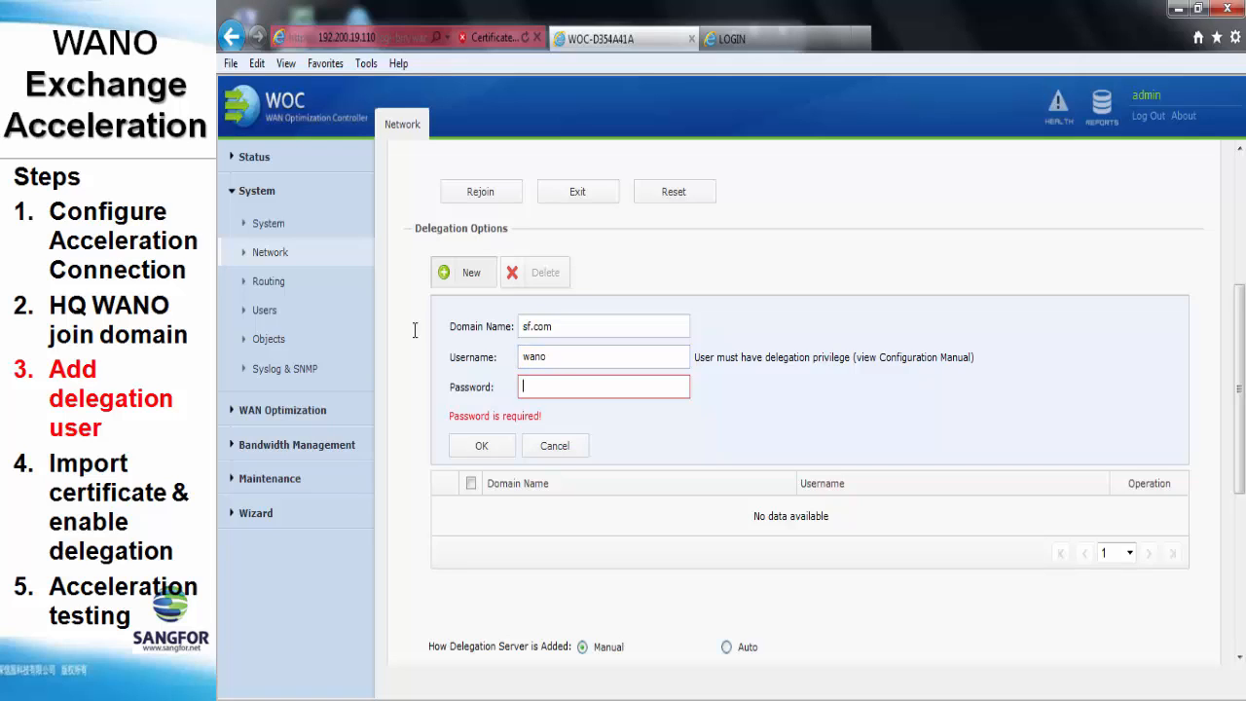
type("1234")
left_click(482, 447)
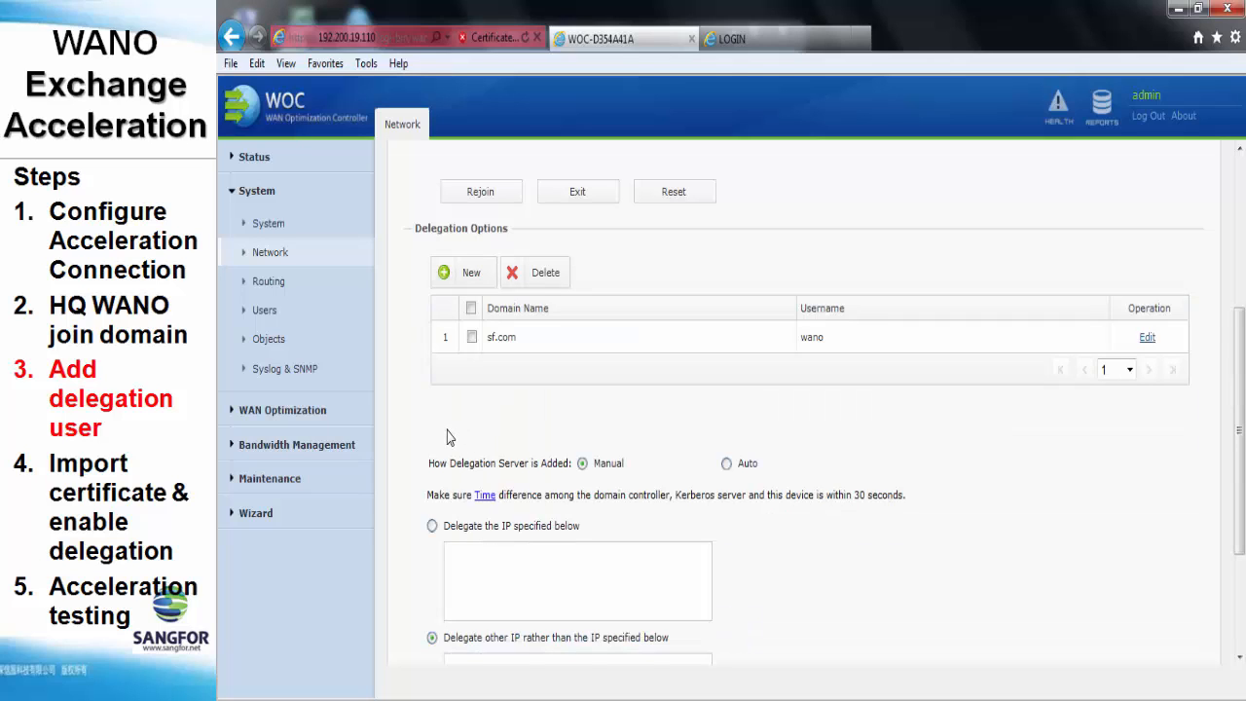
scroll(447, 437, "down", 4)
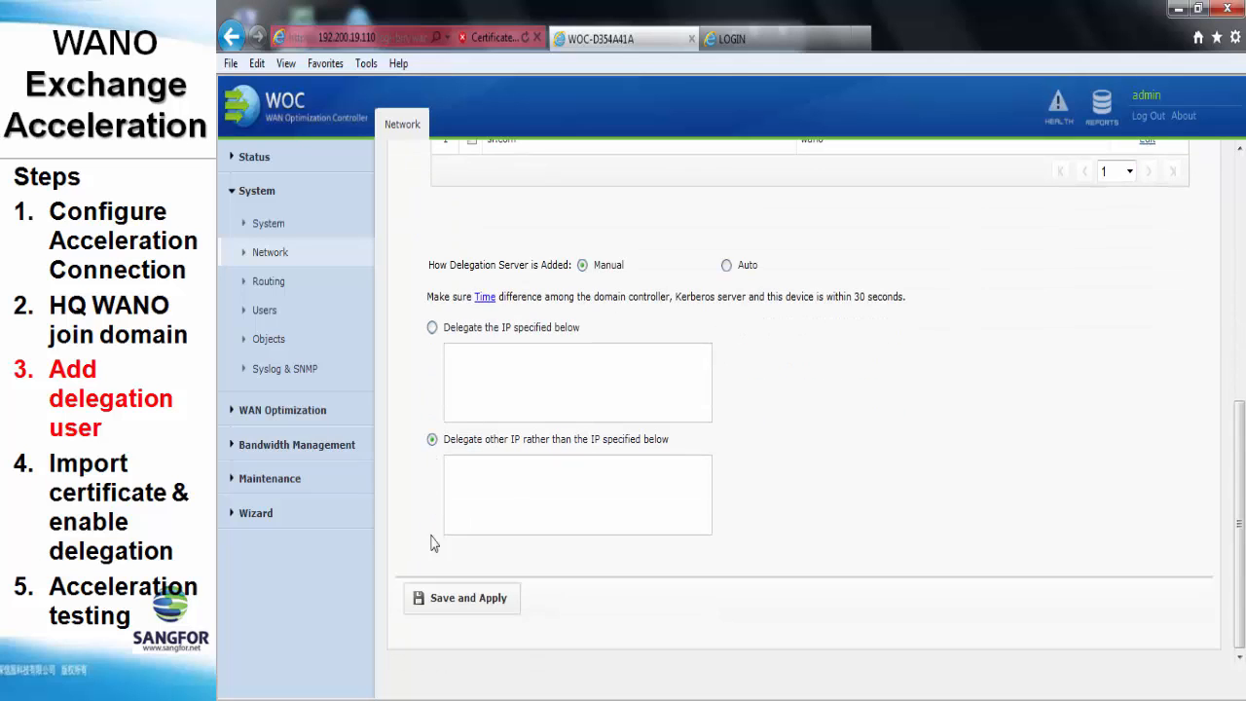
left_click(462, 597)
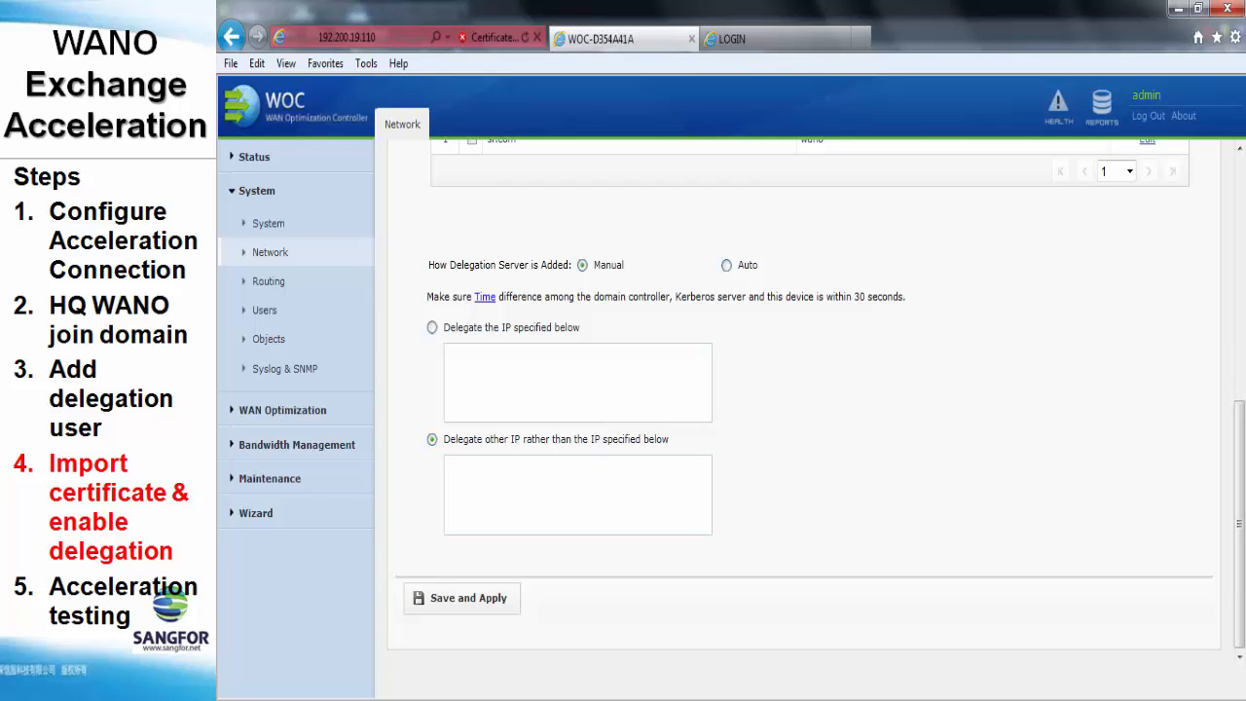
Go to the WAN Optimization Certificates page
scroll(1013, 647, "up", 4)
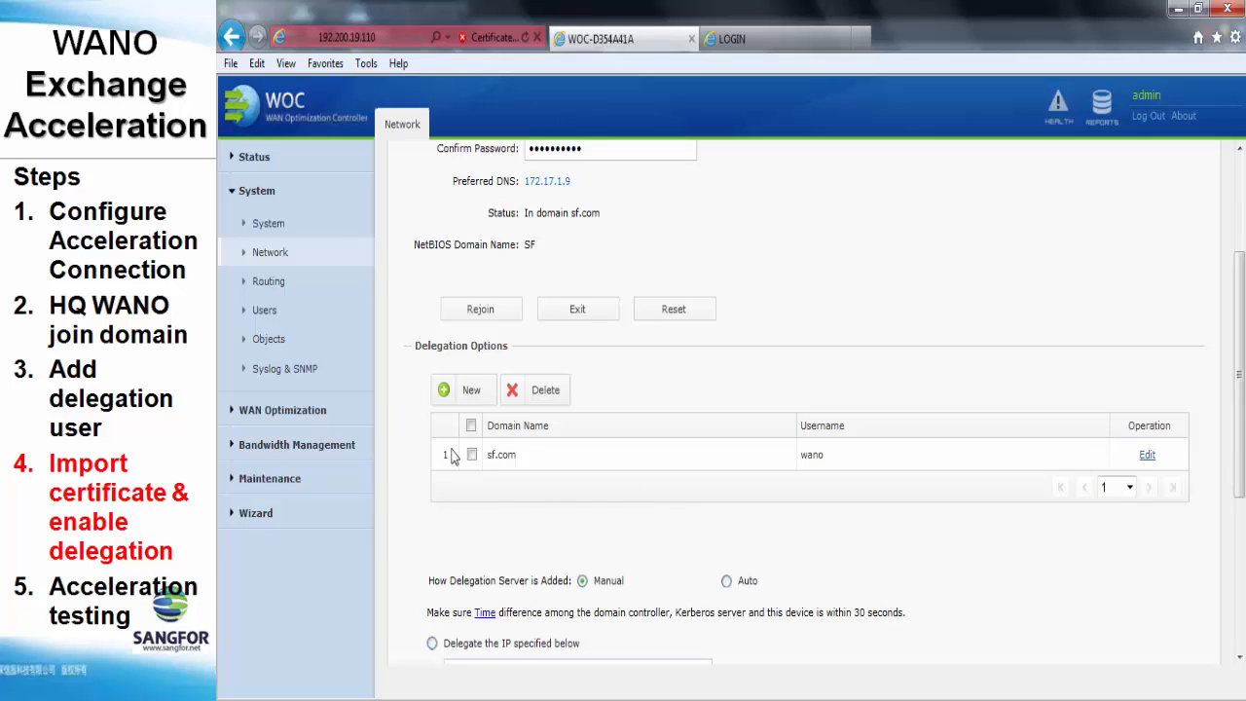
left_click(280, 413)
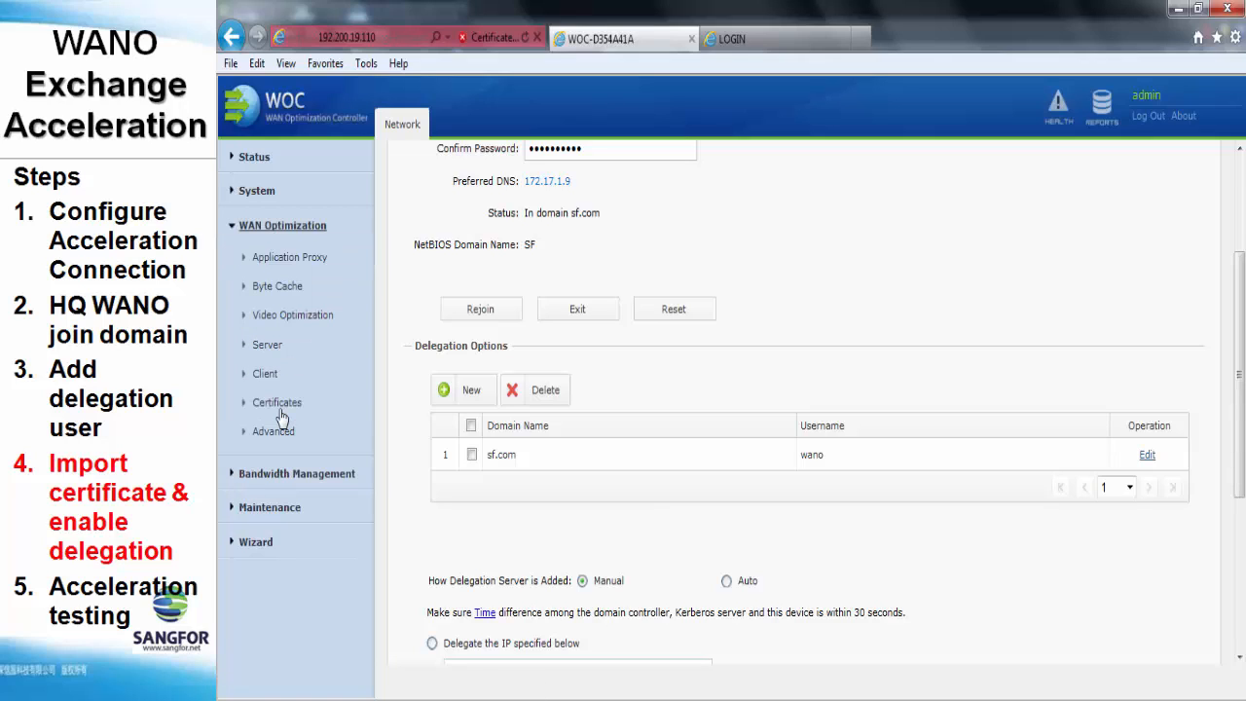
left_click(280, 402)
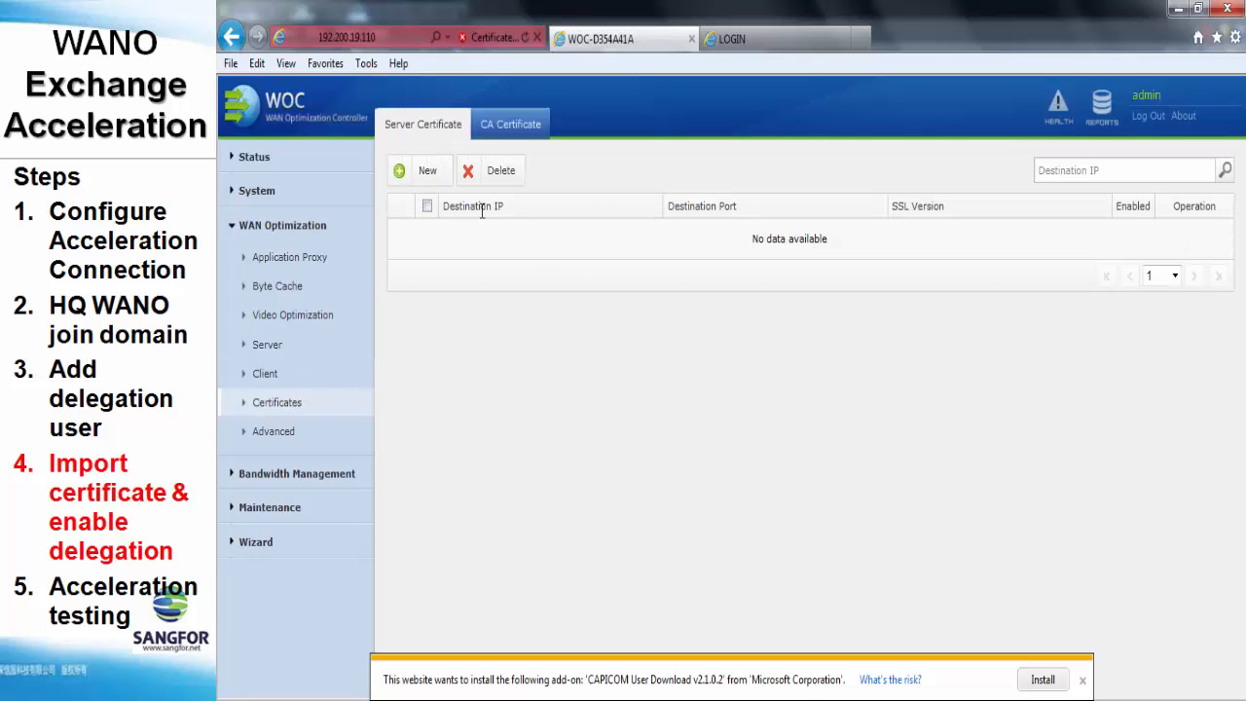
Run mmc.exe from the remote server's Run prompt to open an empty Console1
mouse_move(844, 698)
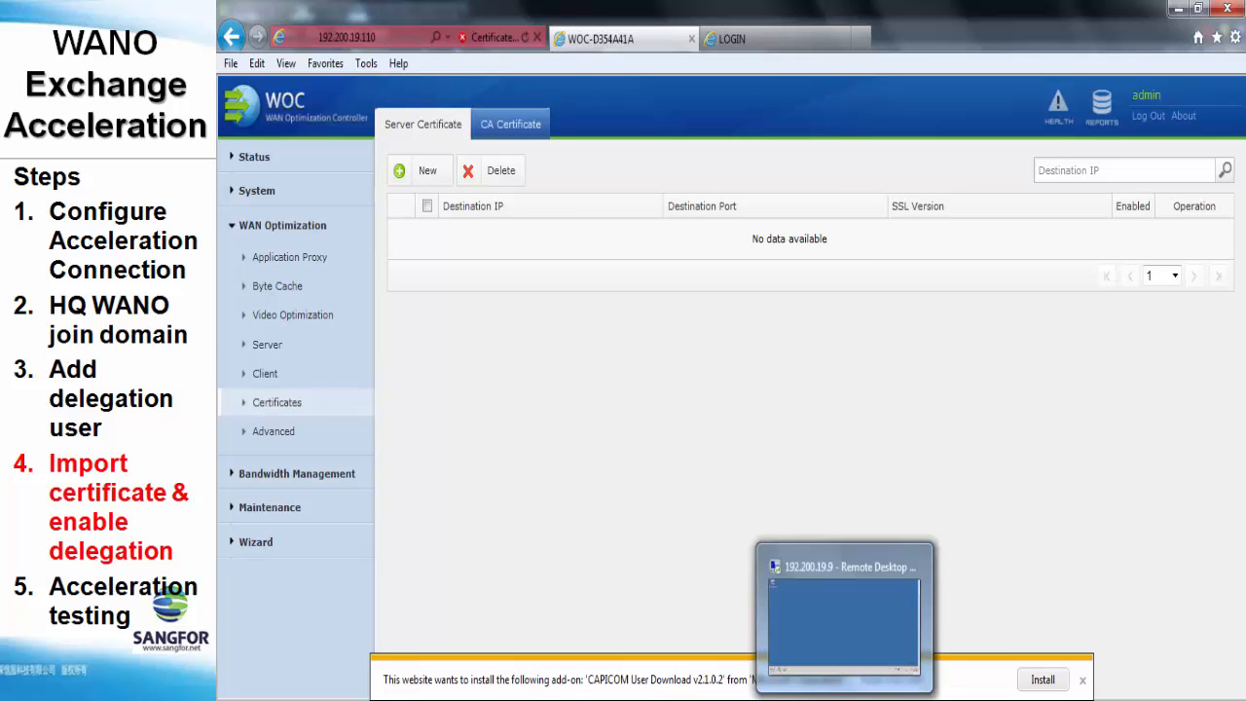
left_click(844, 623)
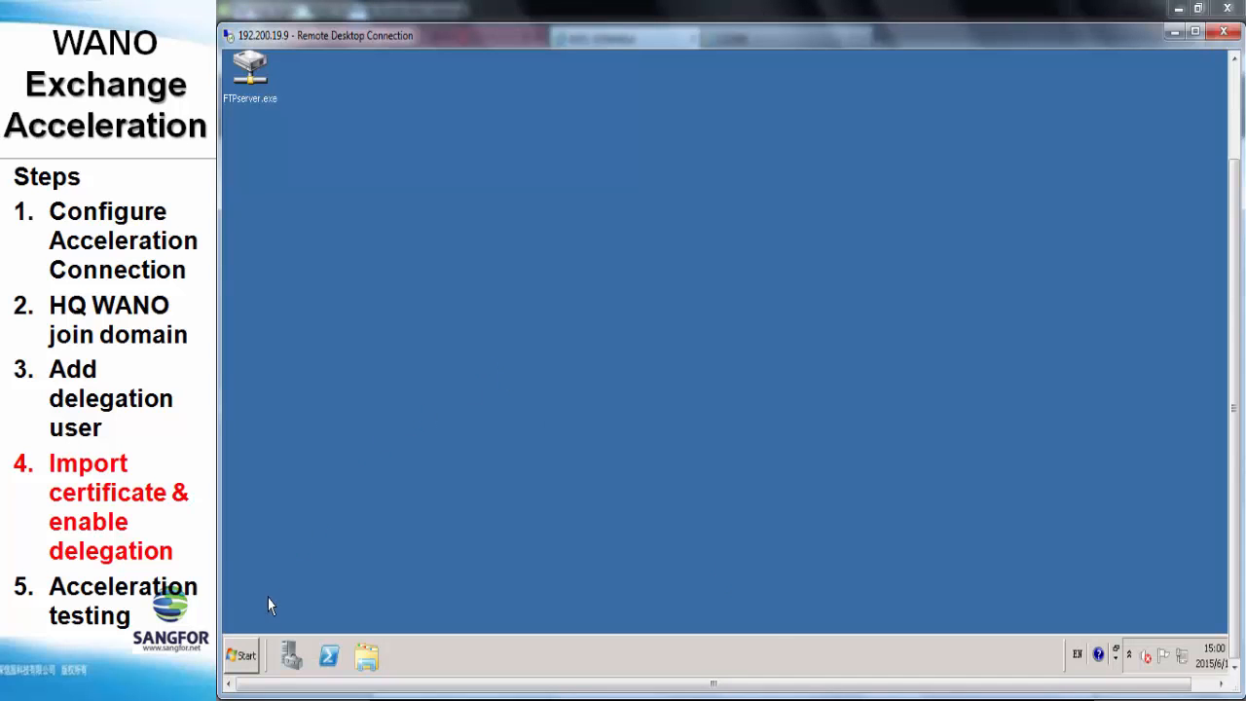
left_click(242, 655)
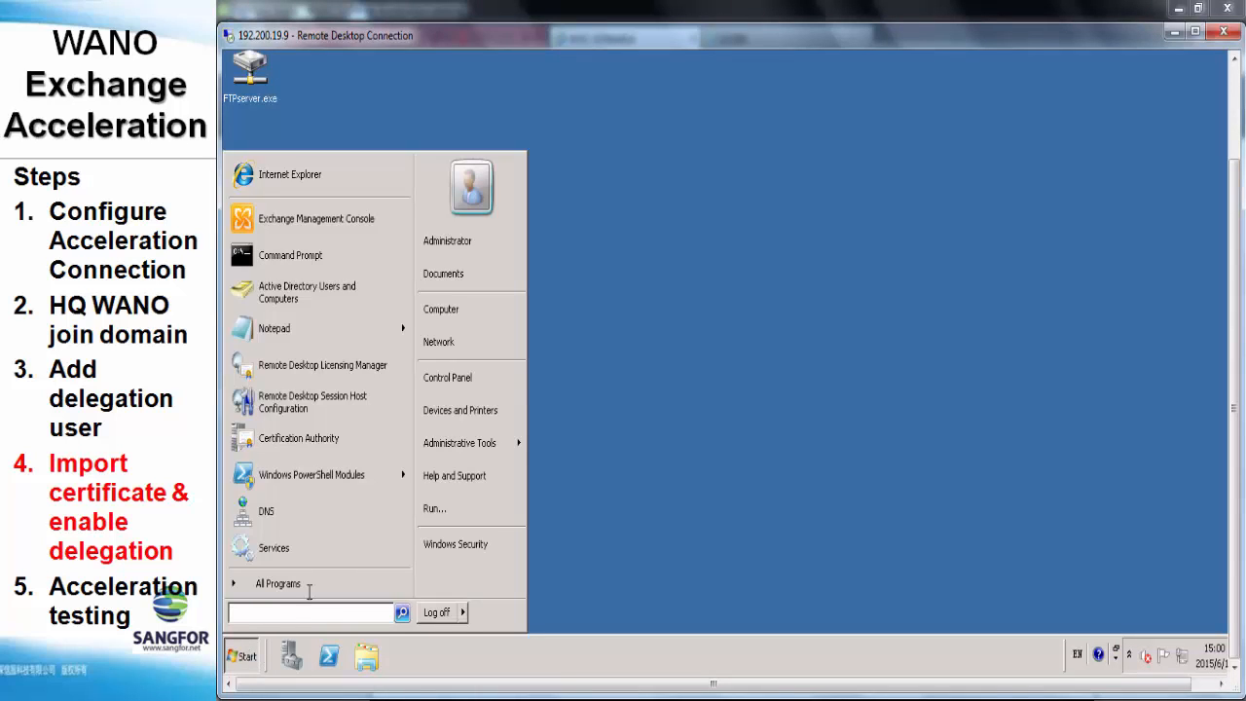
left_click(456, 507)
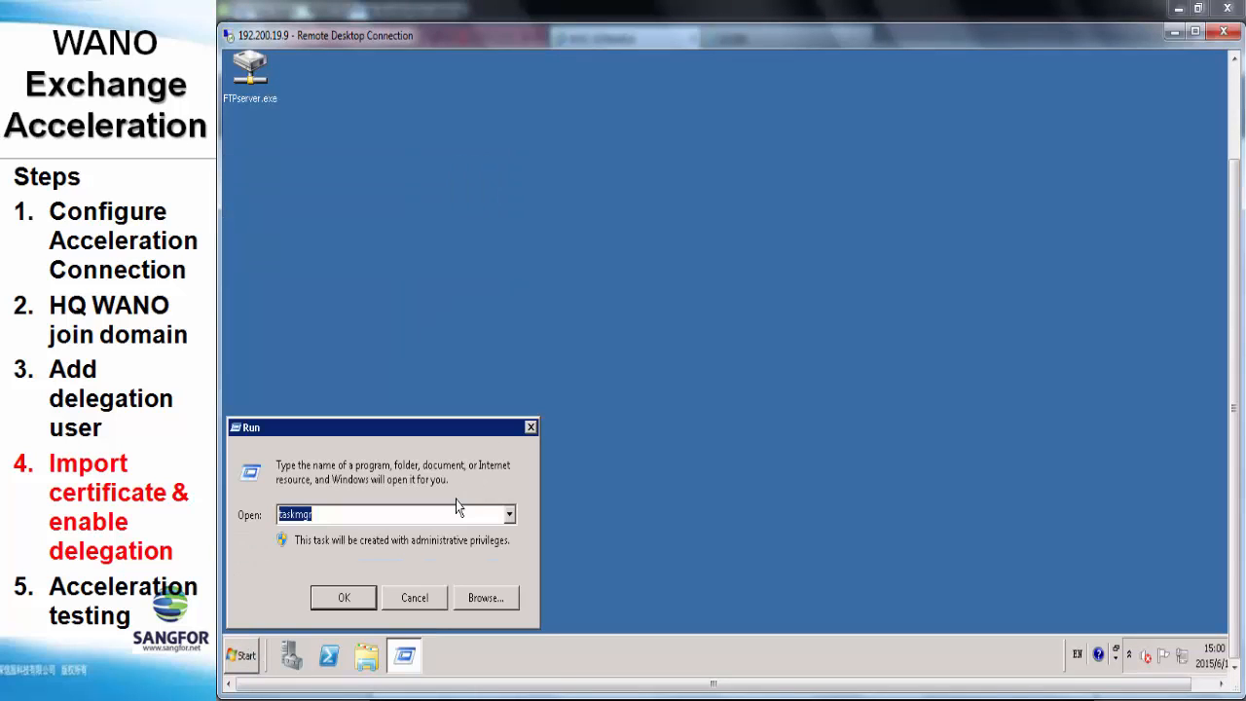
type("mmc.exe")
key("Return")
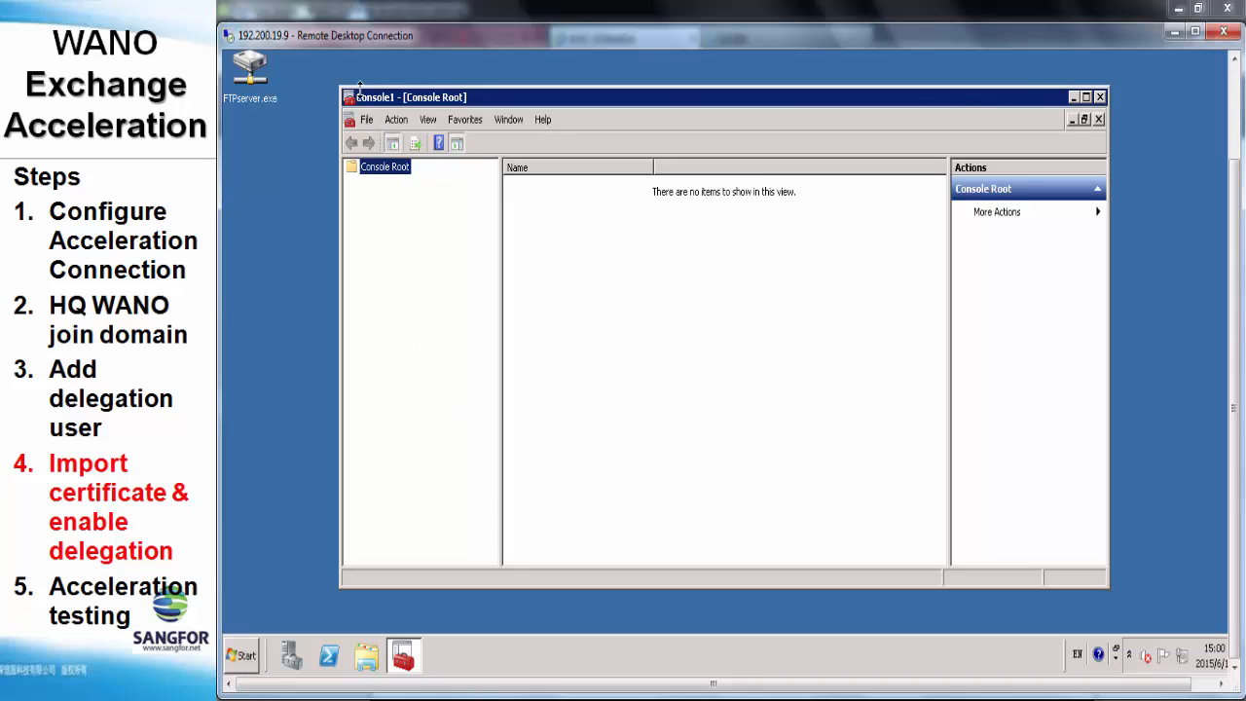
left_click(370, 123)
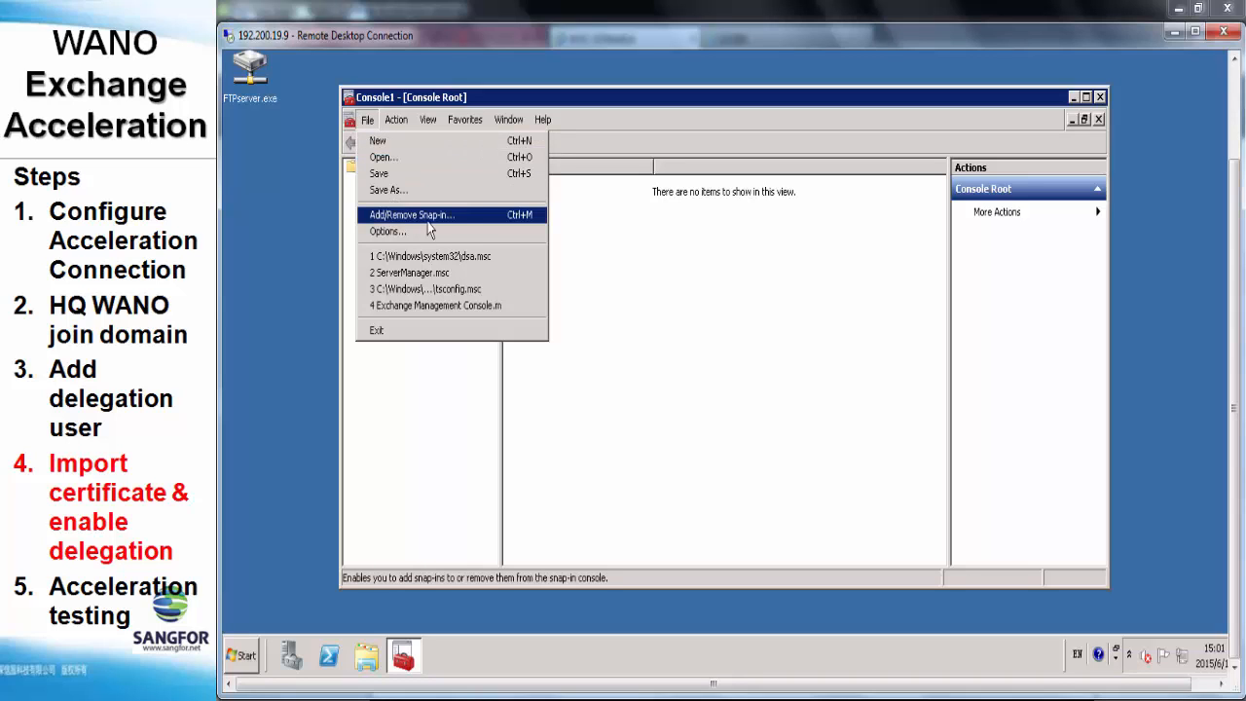
Add the Certificates snap-in for the local computer account to Console1
left_click(460, 213)
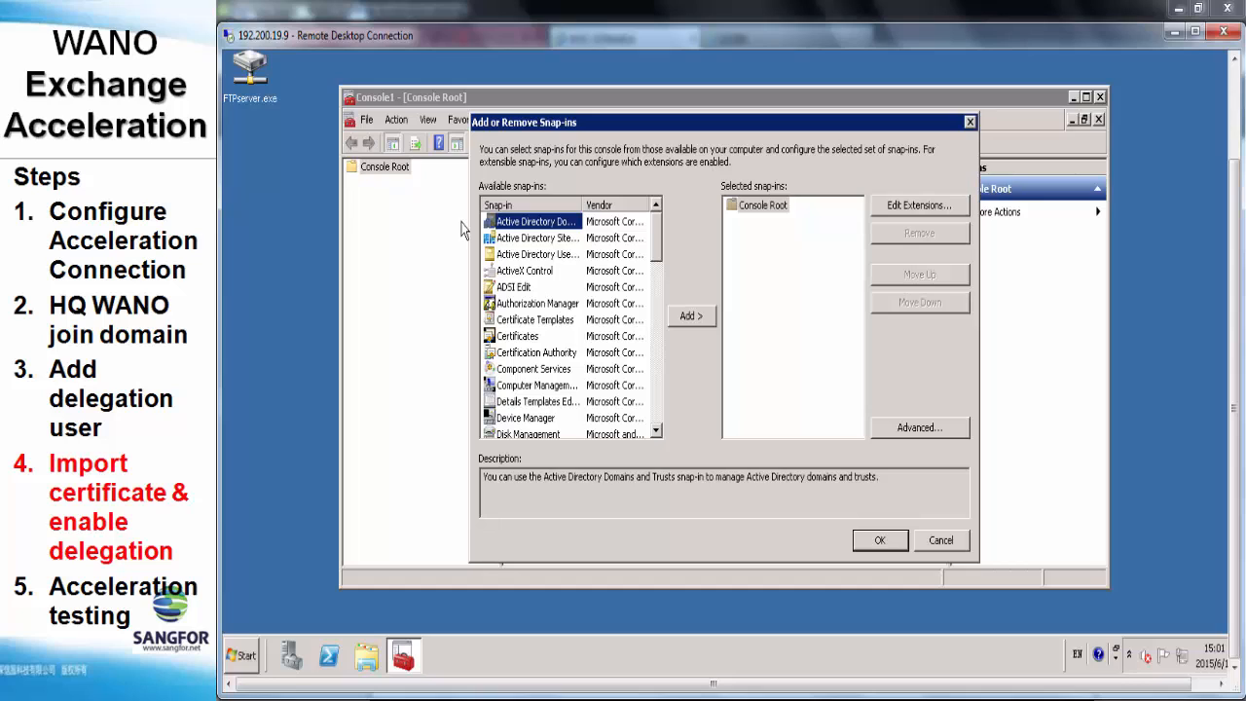
left_click(519, 338)
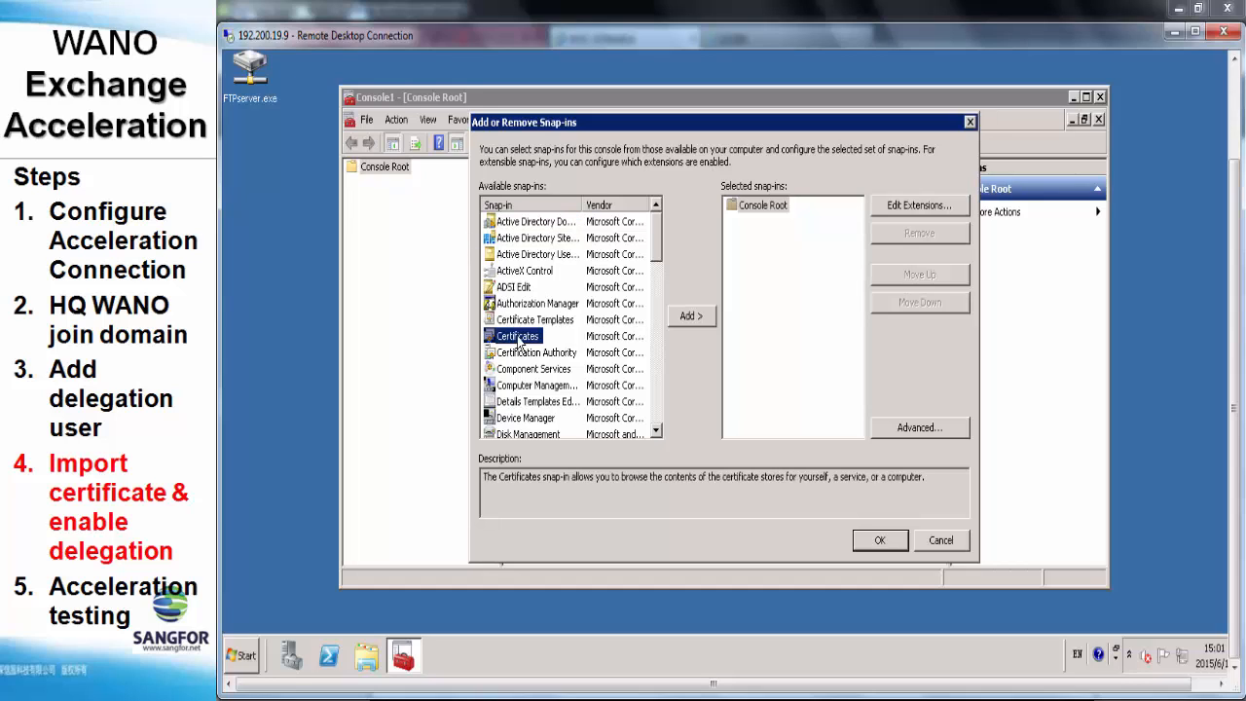
left_click(689, 317)
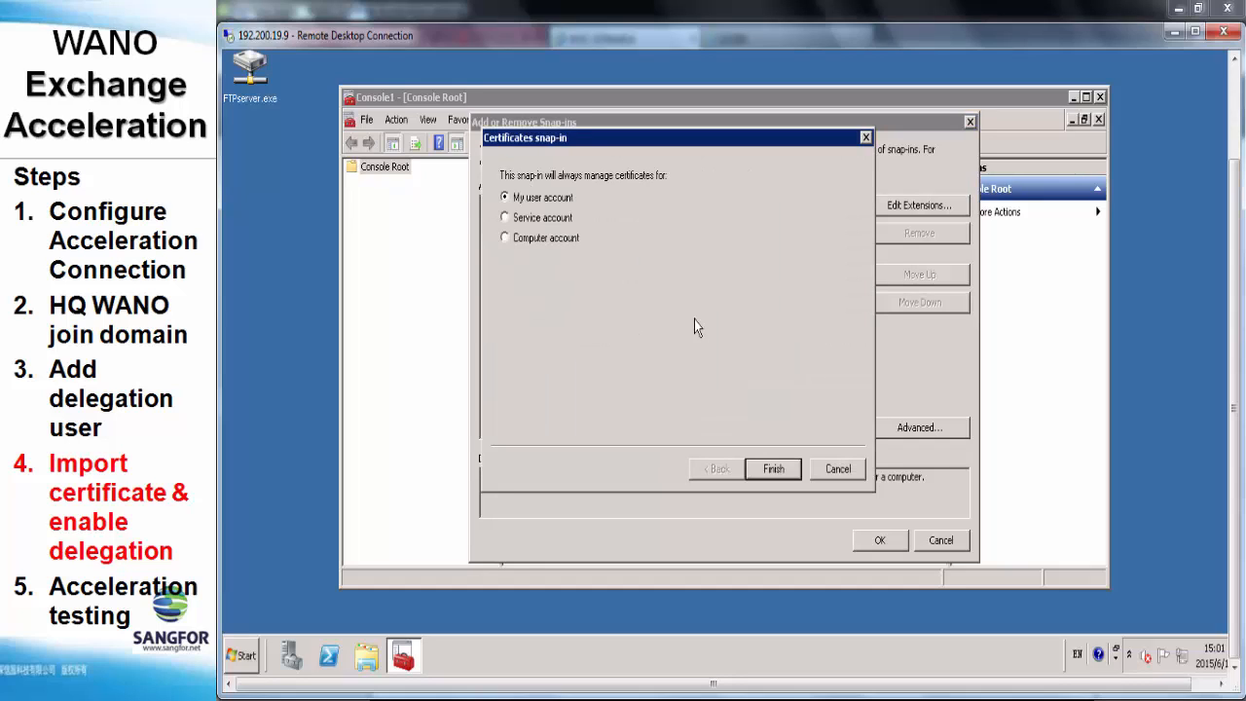
left_click(571, 244)
left_click(756, 471)
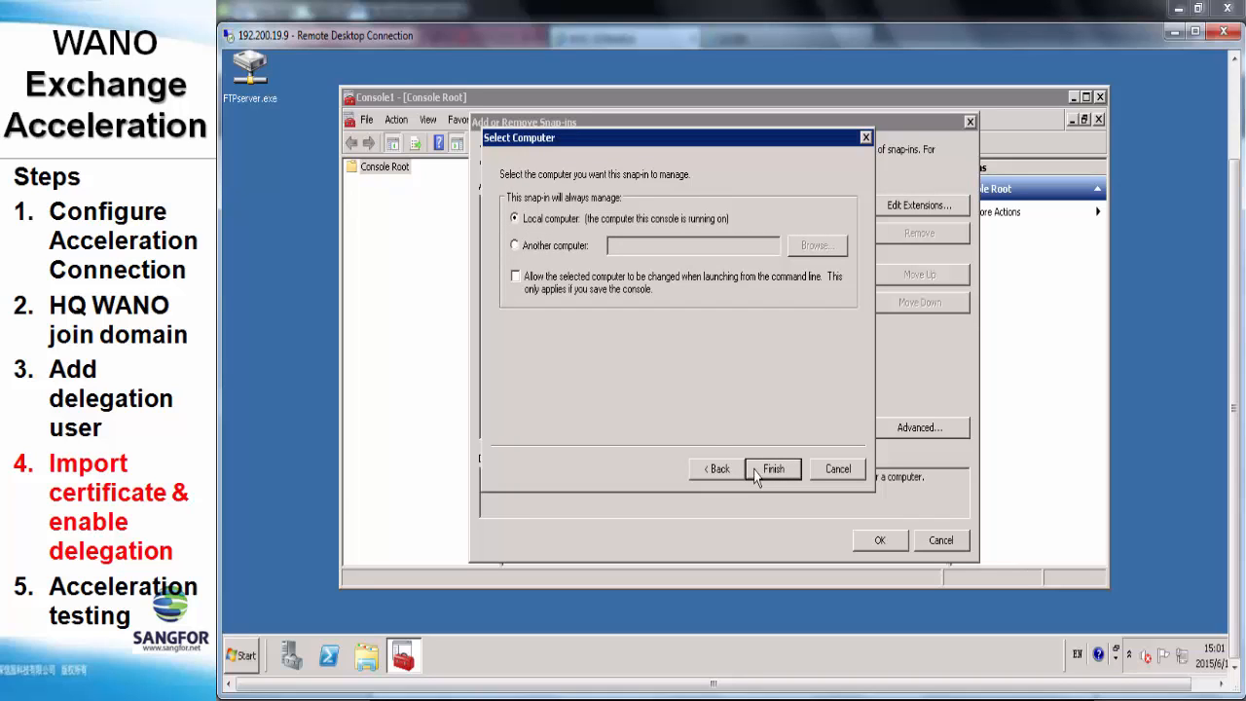
left_click(756, 471)
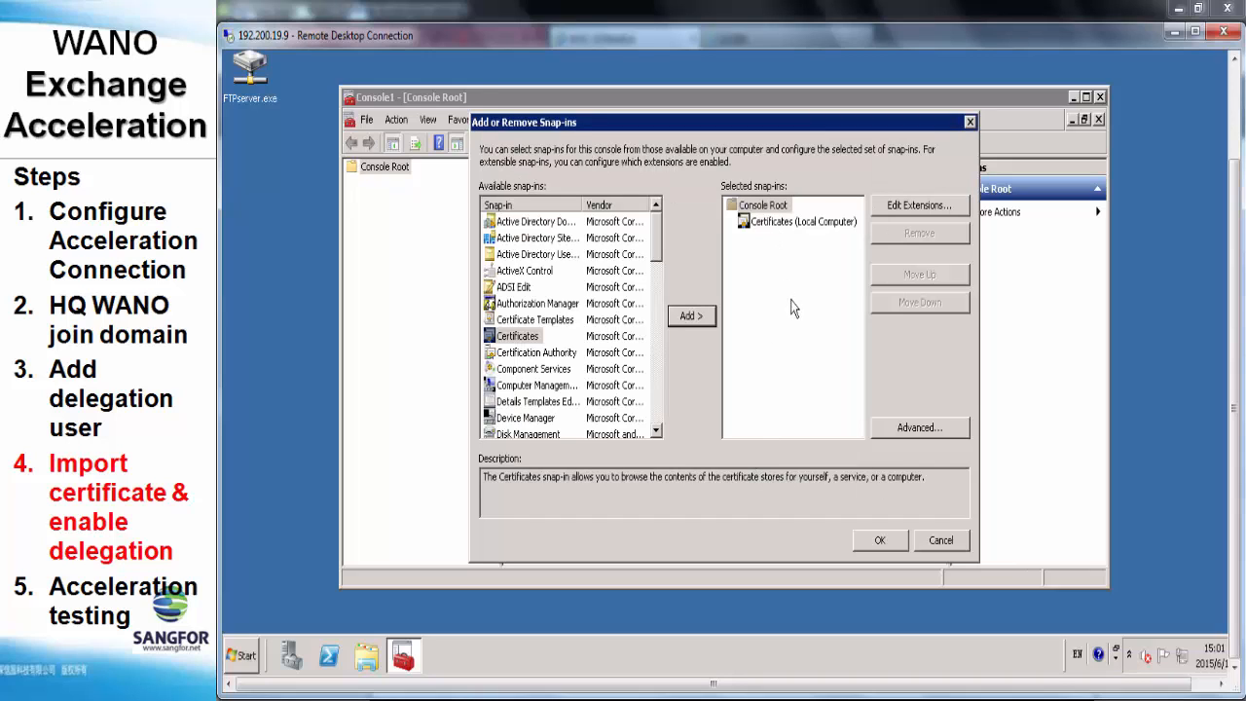
left_click(883, 546)
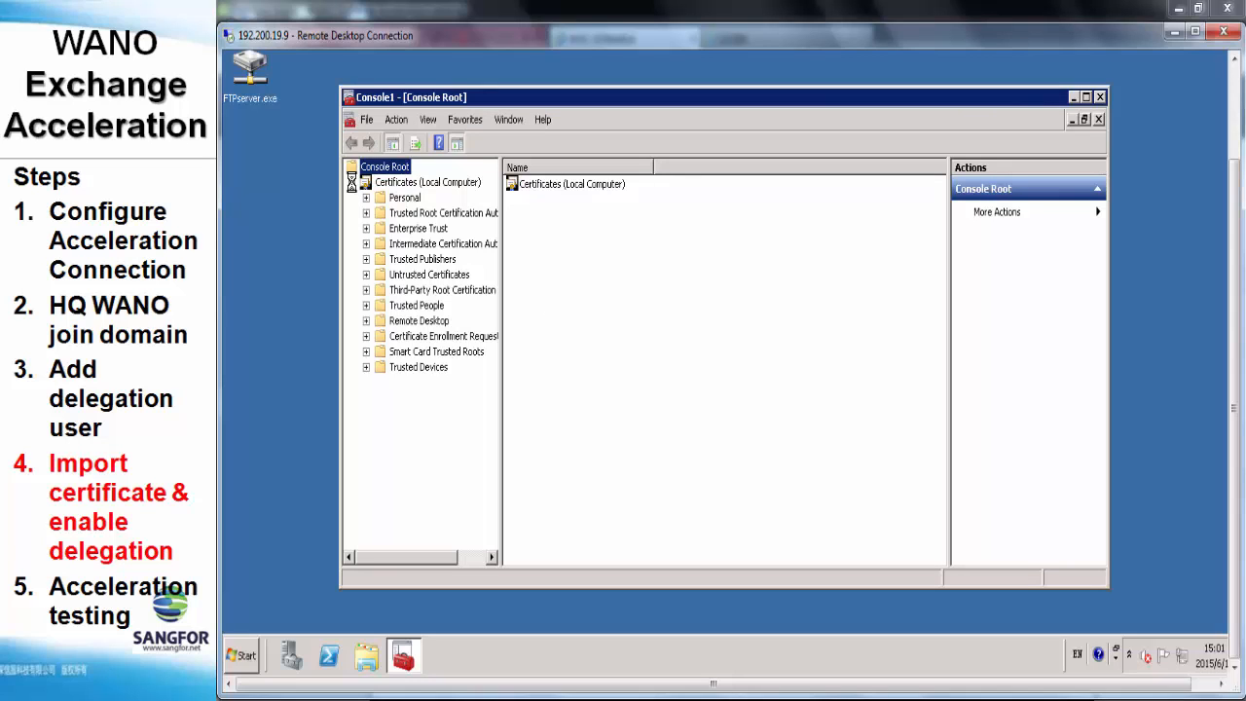
List the local computer's Personal store certificates in the console
left_click(401, 183)
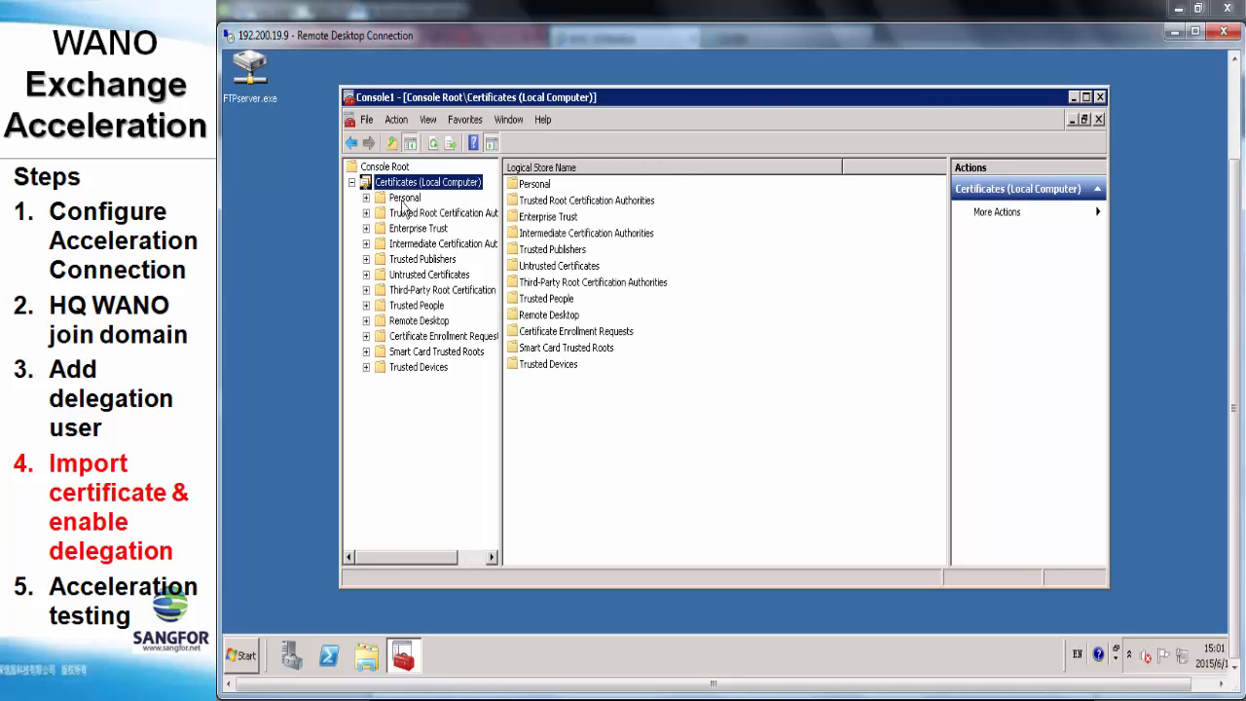
left_click(403, 199)
double_click(401, 202)
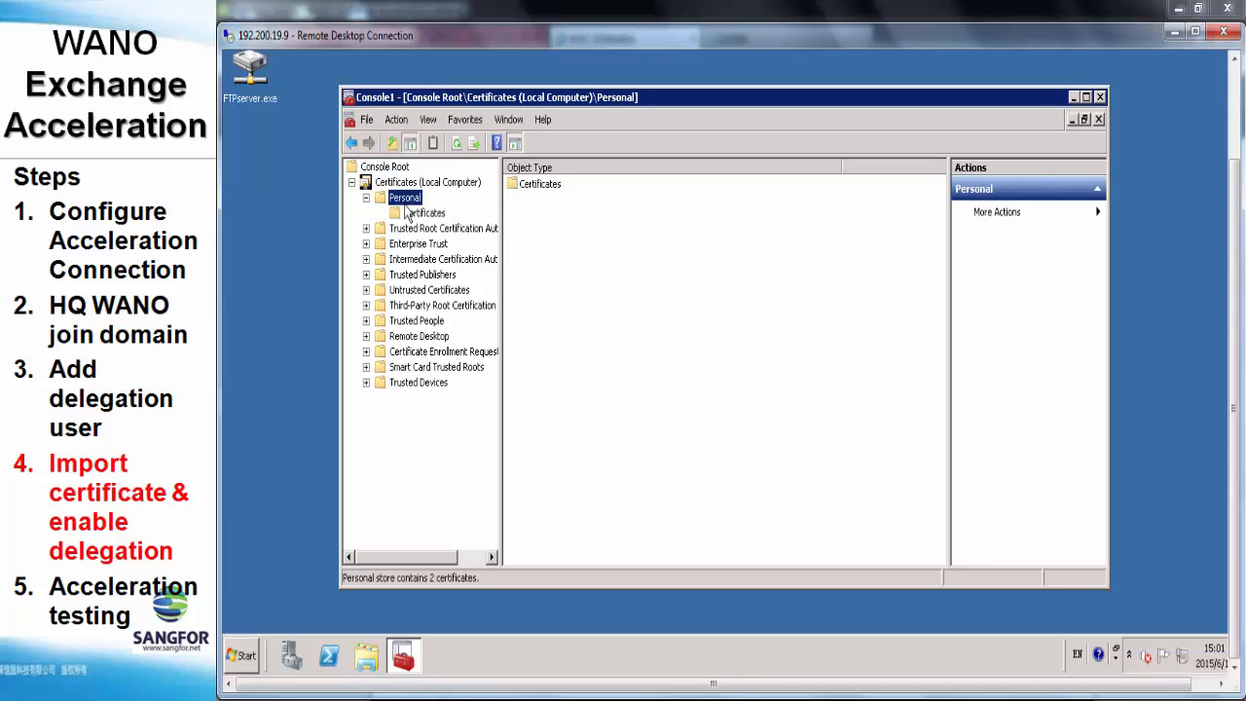
left_click(423, 213)
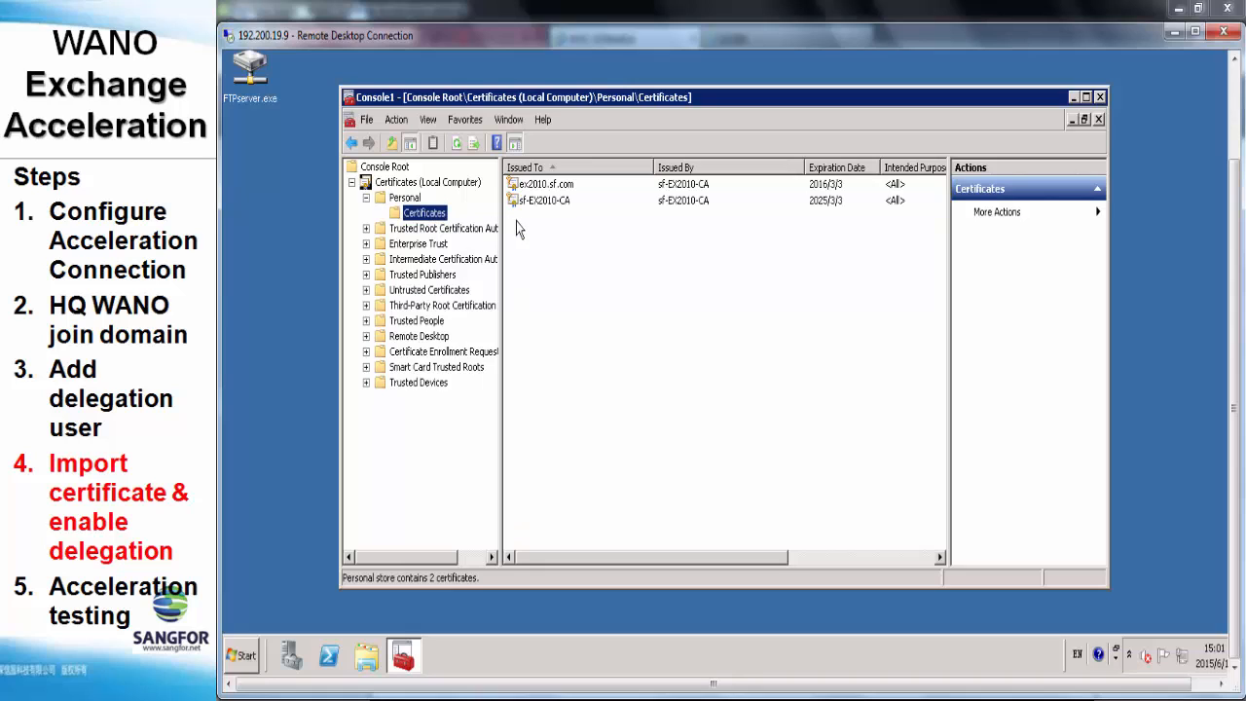
Review ex2010.sf.com's certificate details, then bring up its All Tasks > Export option
left_click(576, 187)
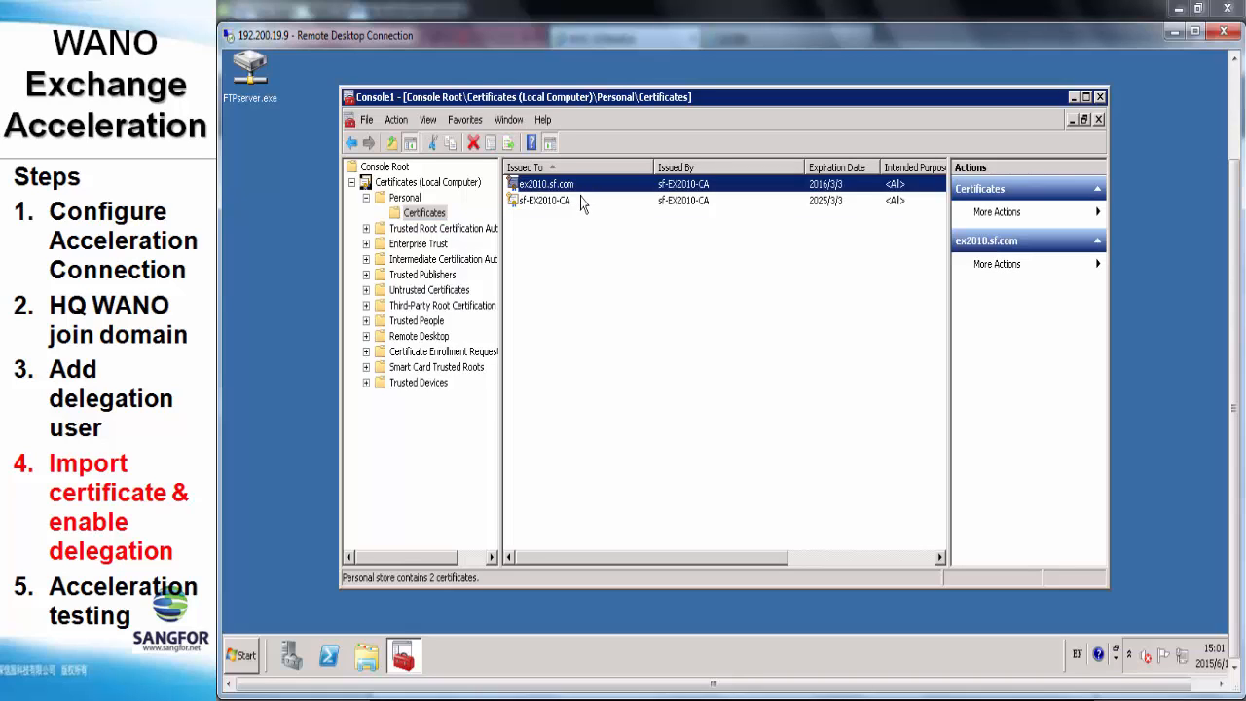
left_click(580, 199)
left_click(583, 185)
left_click(584, 200)
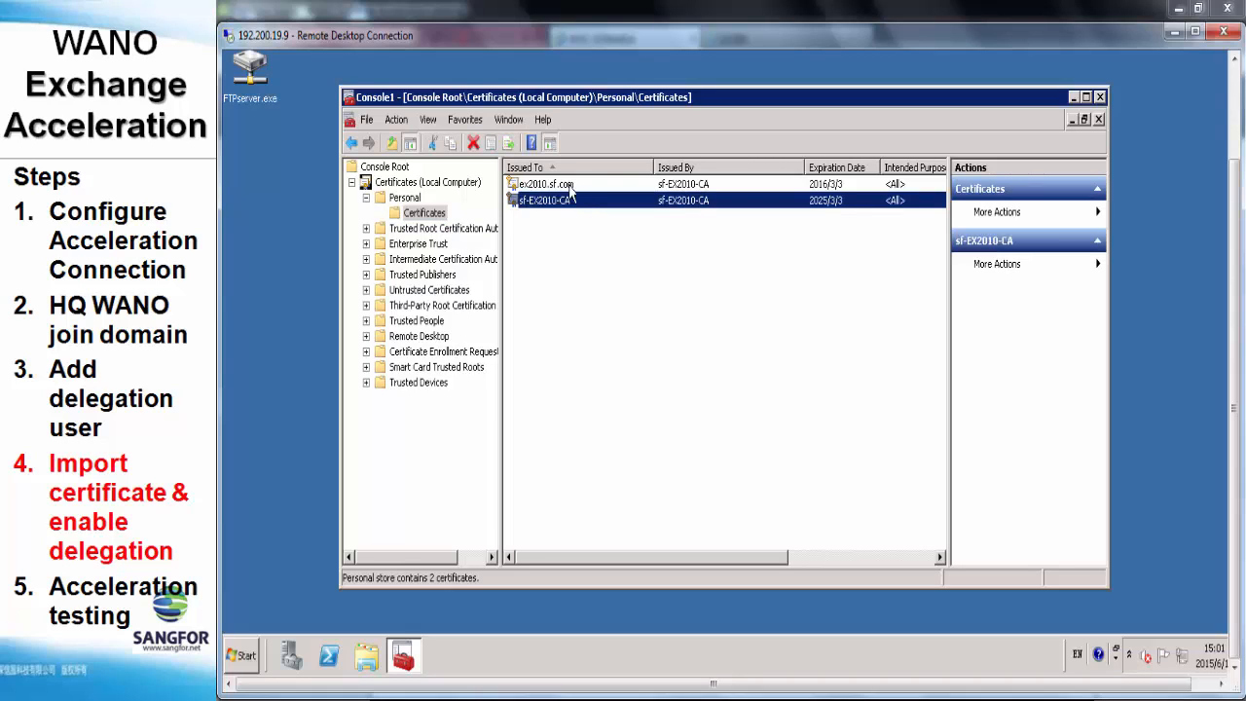
left_click(569, 187)
right_click(575, 189)
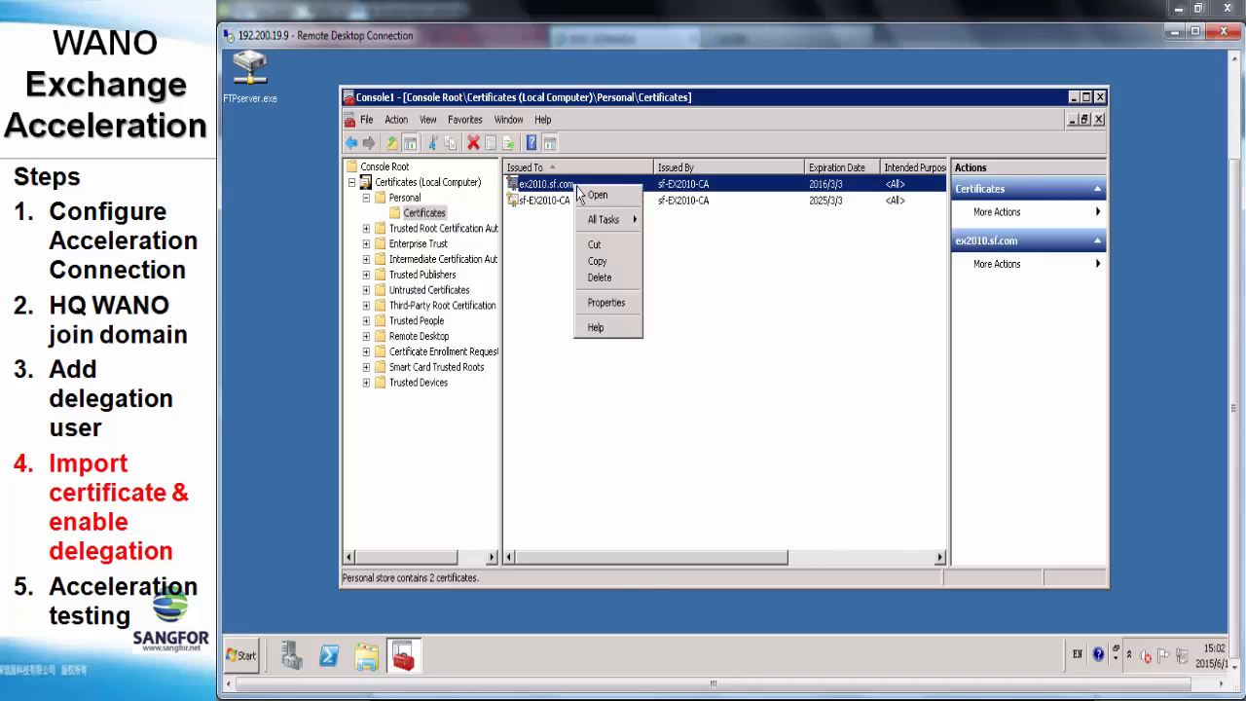
left_click(591, 196)
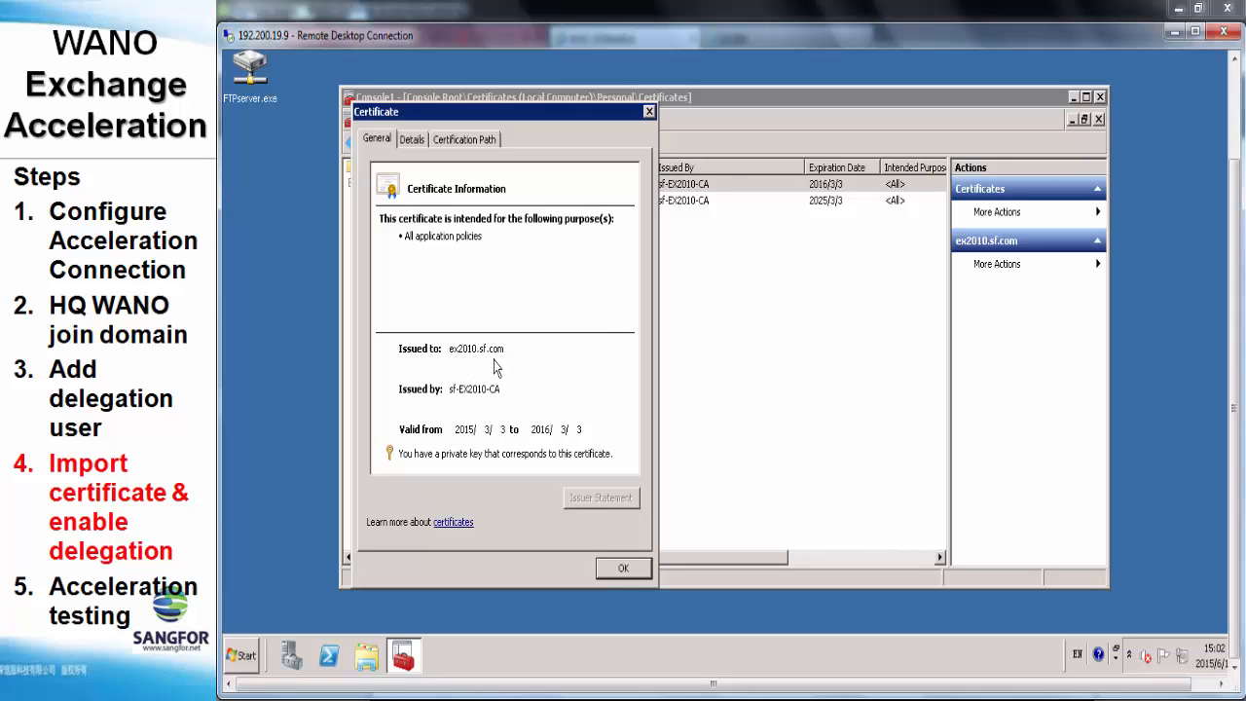
left_click(620, 569)
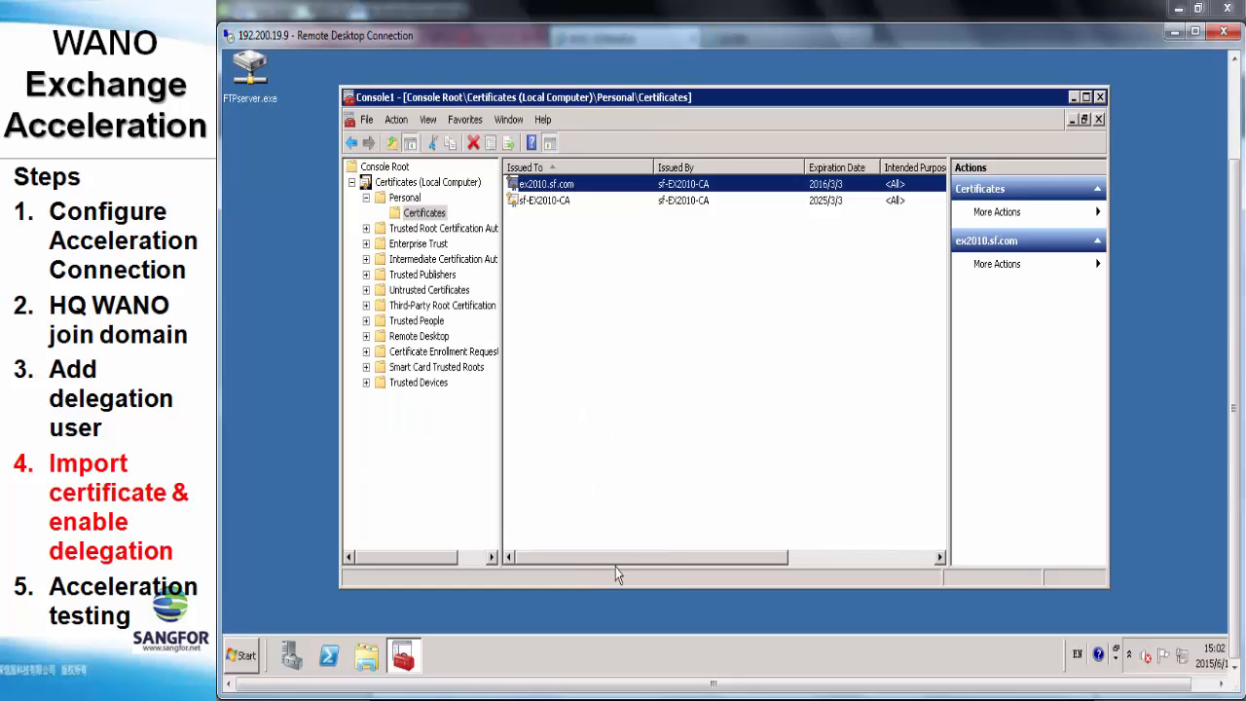
right_click(572, 186)
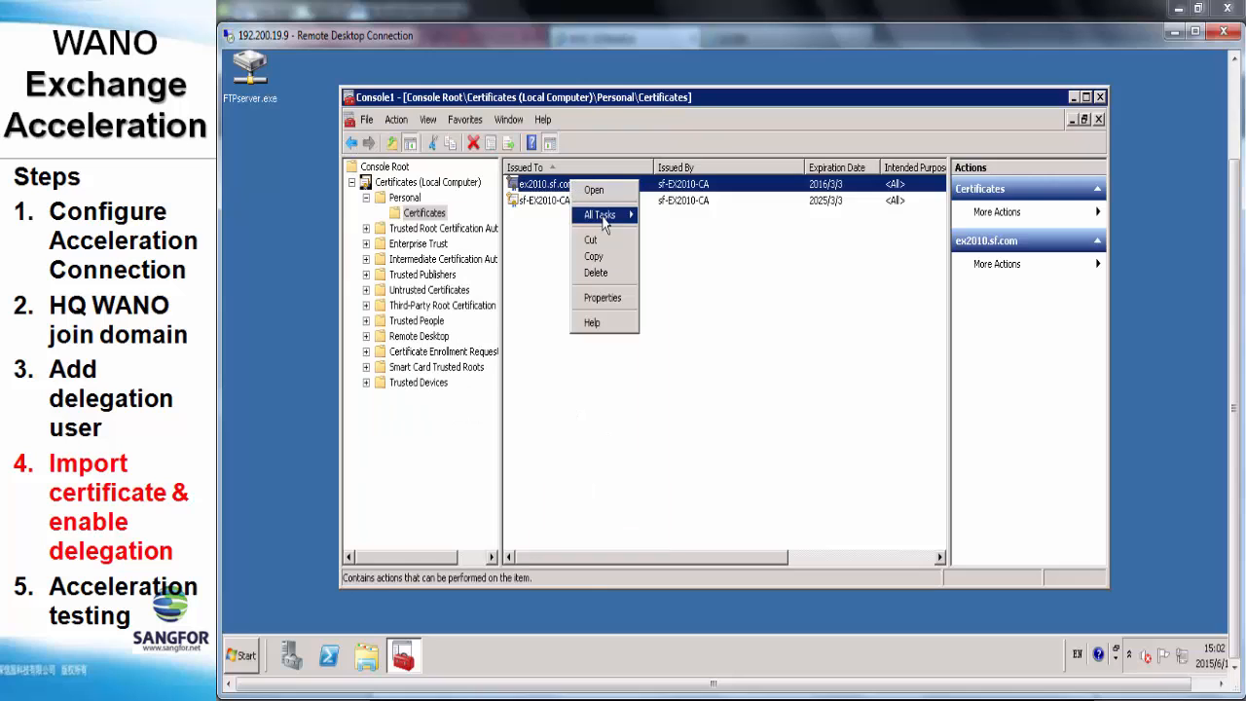
mouse_move(604, 222)
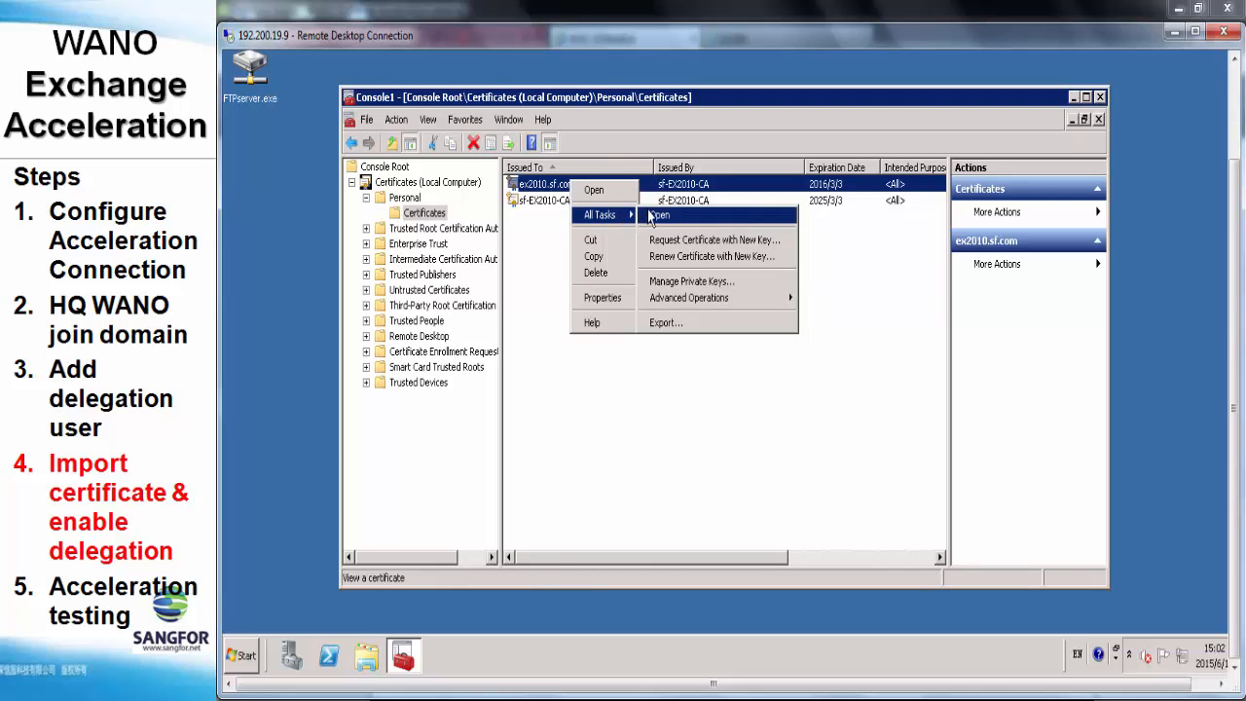
Export ex2010.sf.com with its private key as PFX including the certification path, password-protected
left_click(681, 322)
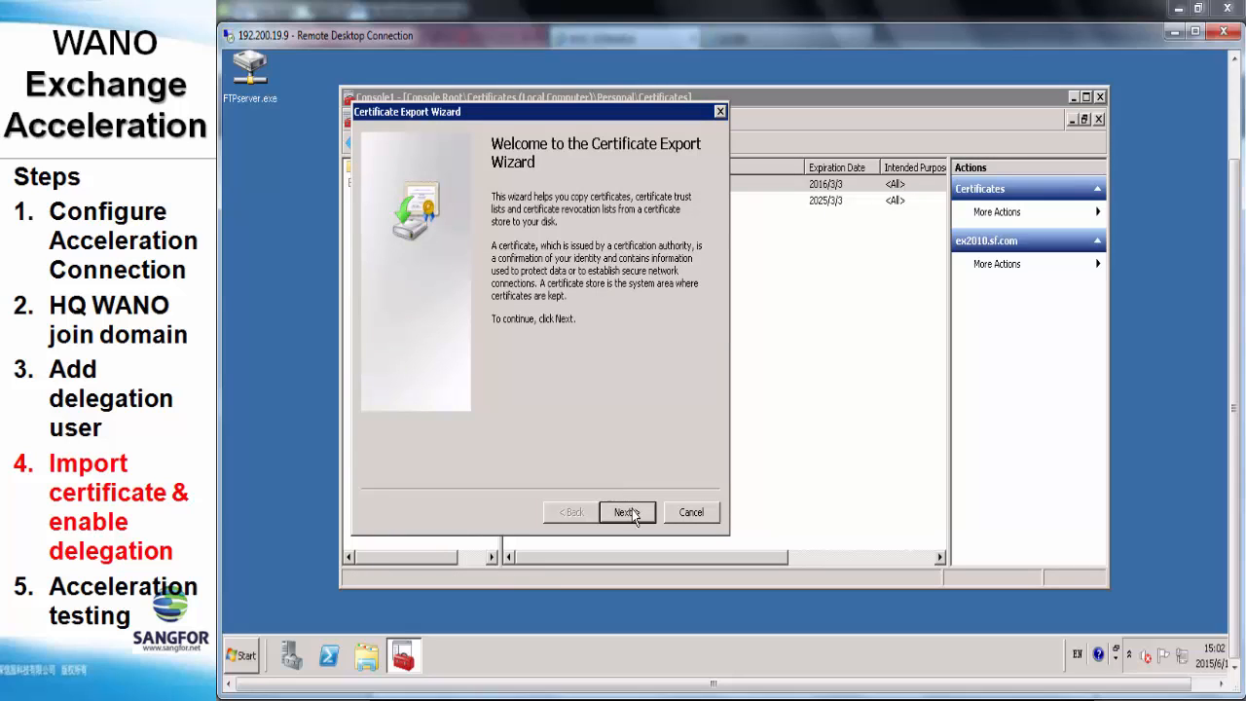
left_click(628, 512)
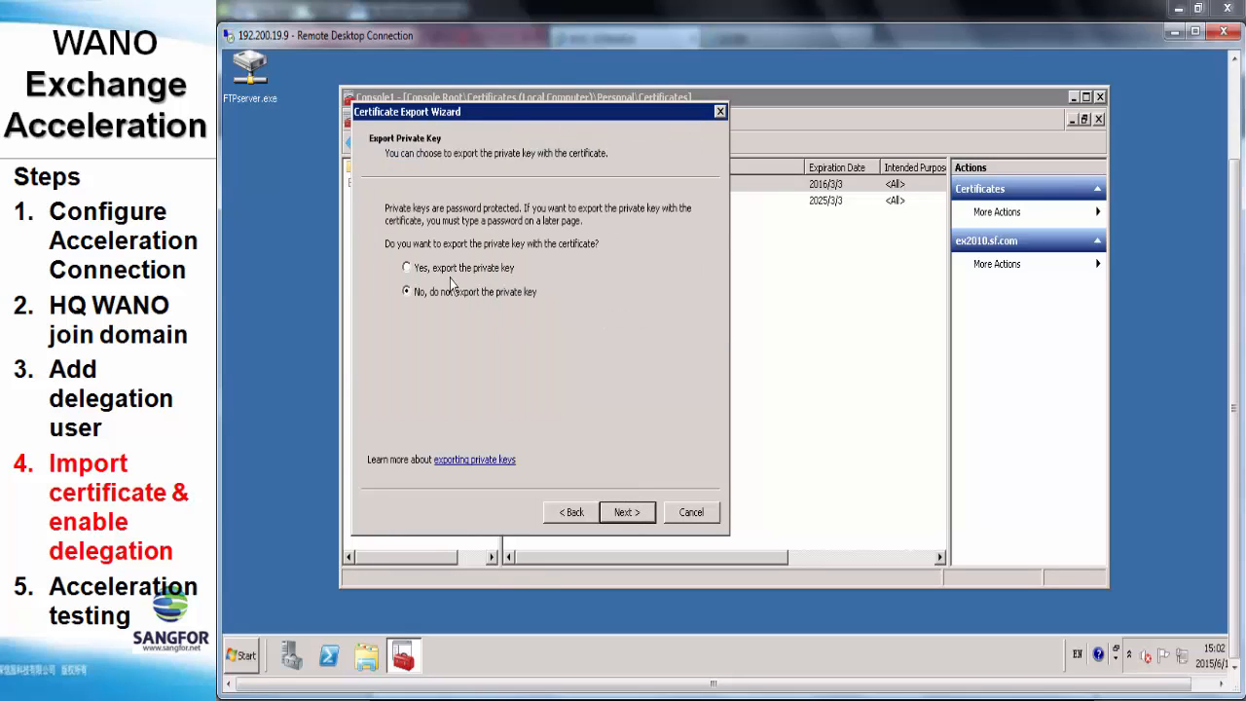
left_click(640, 513)
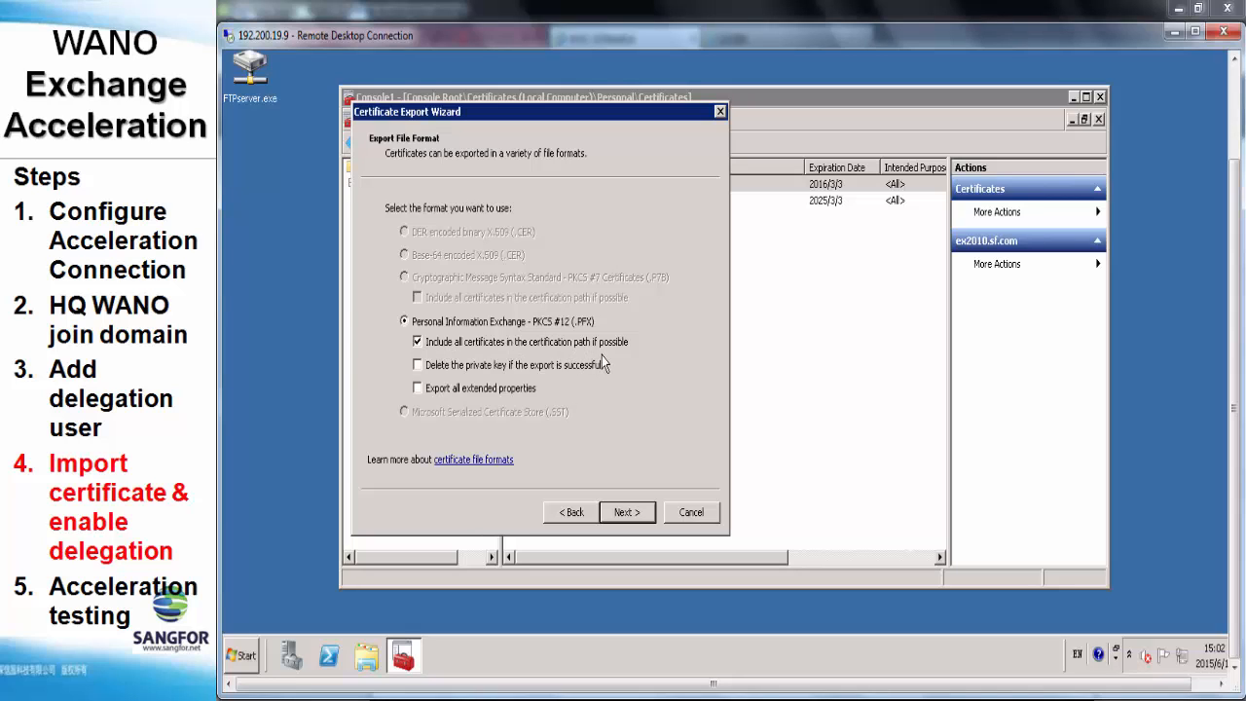
left_click(627, 516)
type("1")
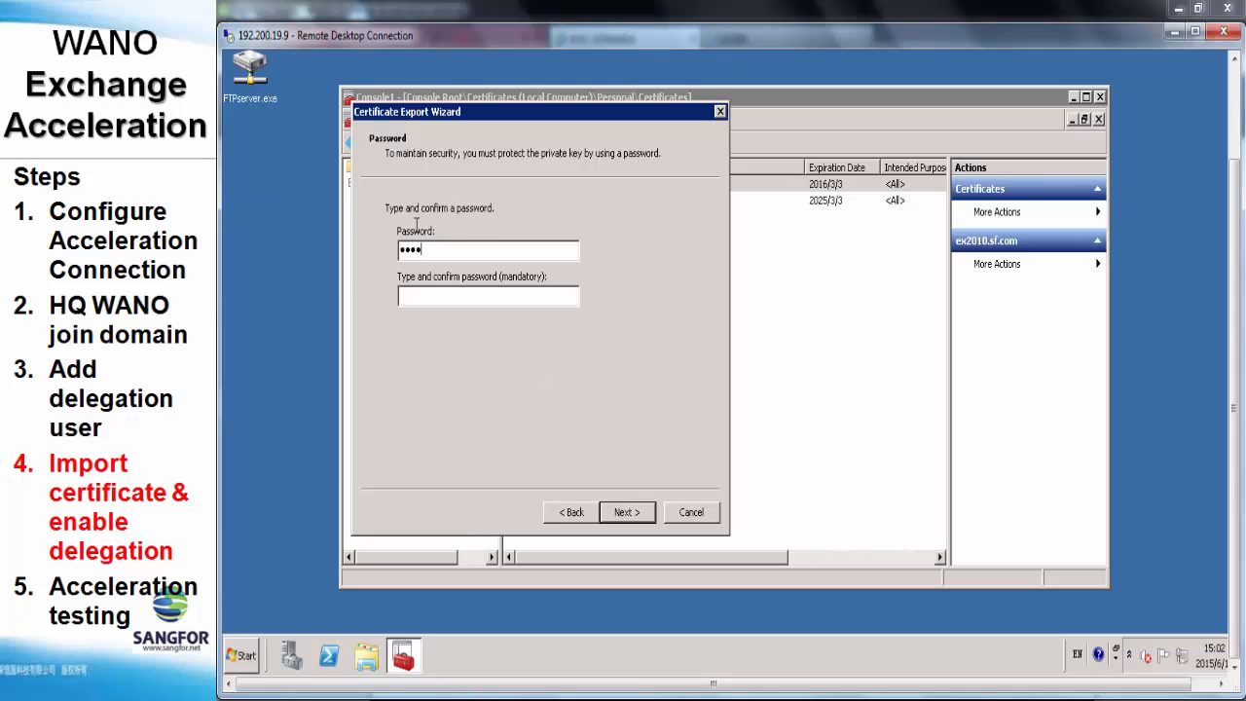
type("123")
left_click(628, 513)
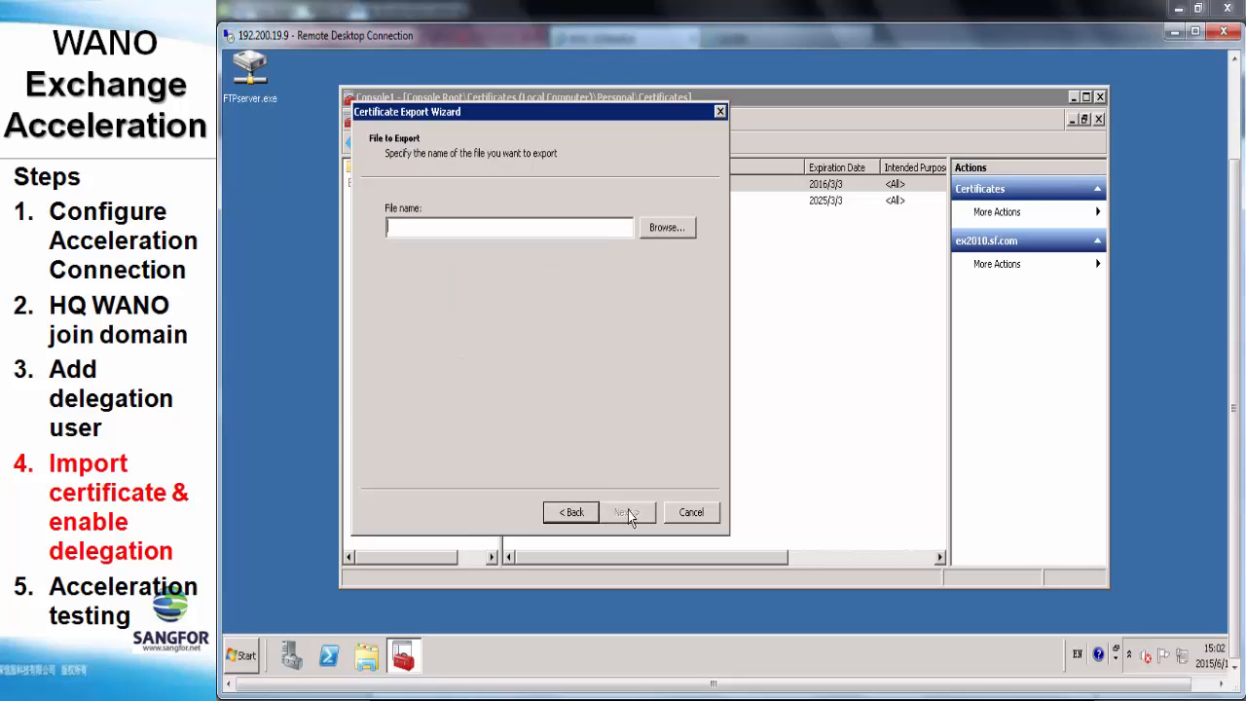
Save the export as 1.pfx on the Desktop, finish the wizard and acknowledge success
left_click(653, 226)
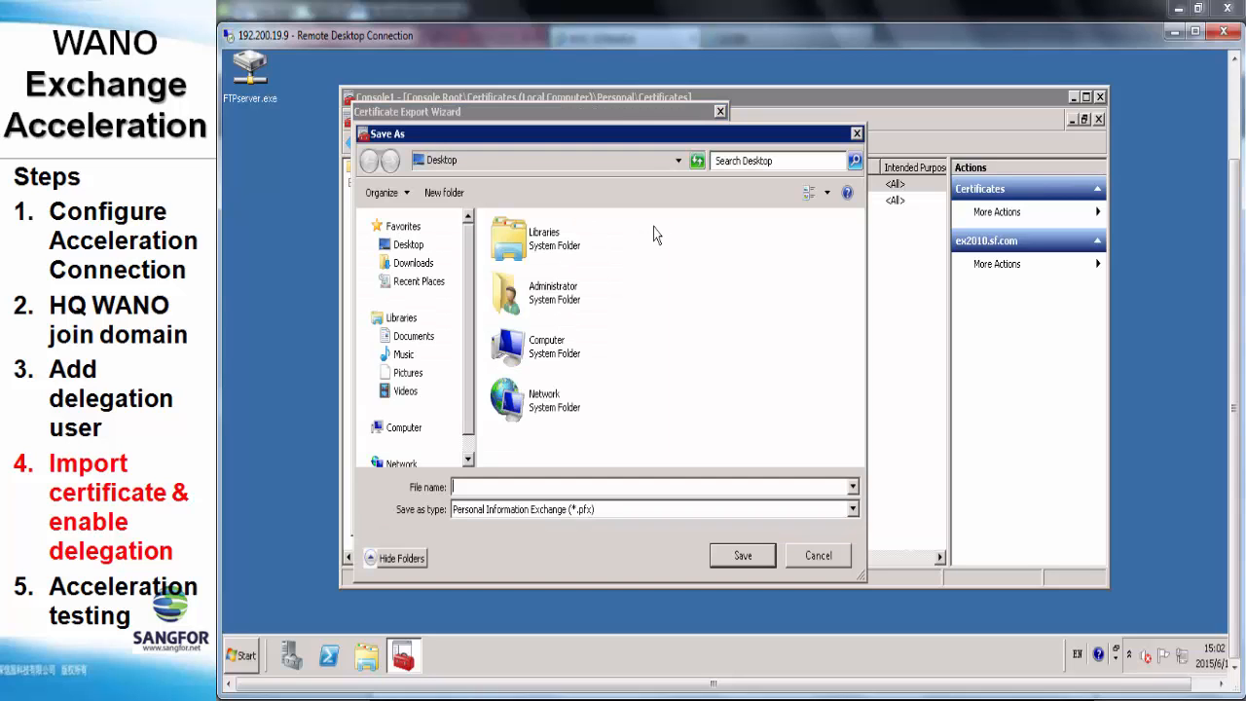
type("1")
left_click(755, 557)
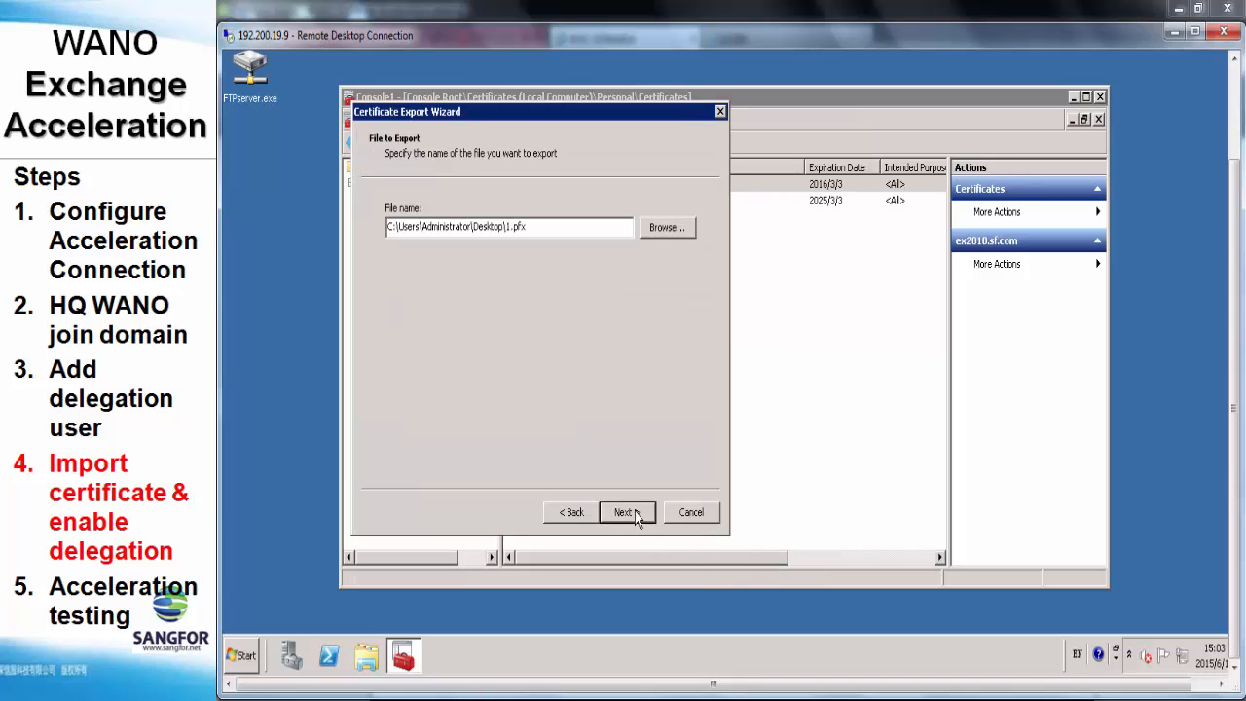
left_click(635, 511)
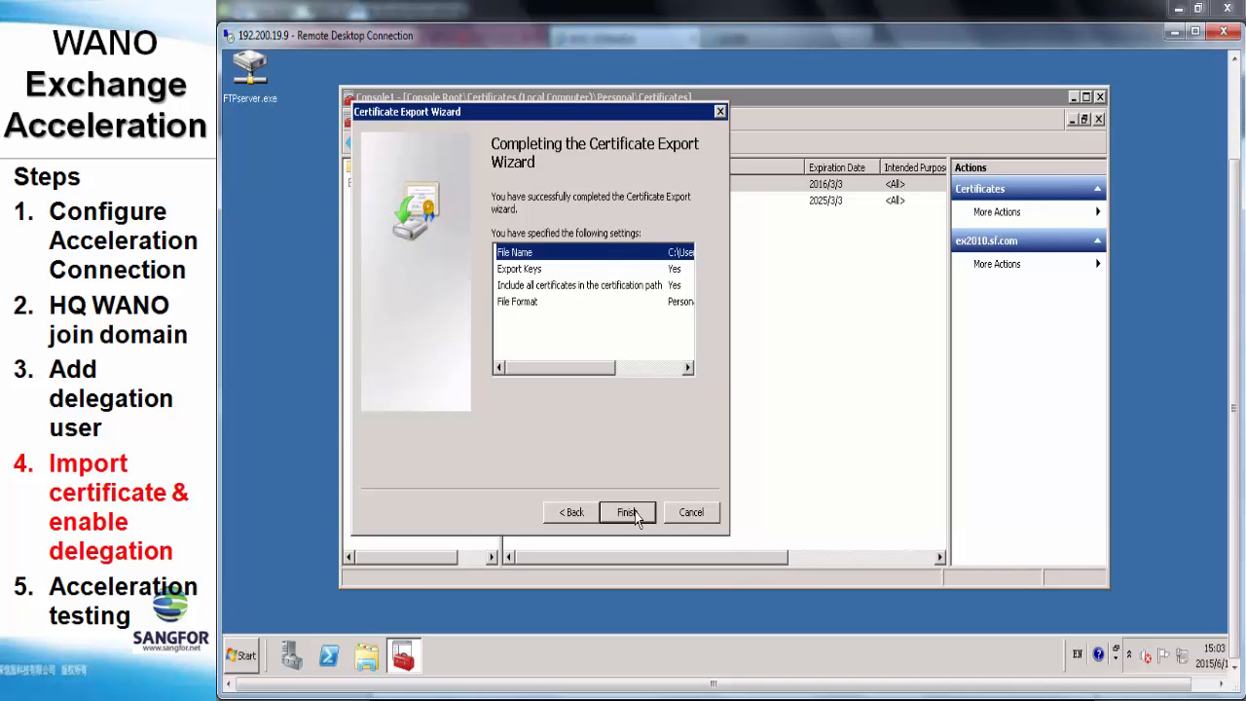
left_click(627, 512)
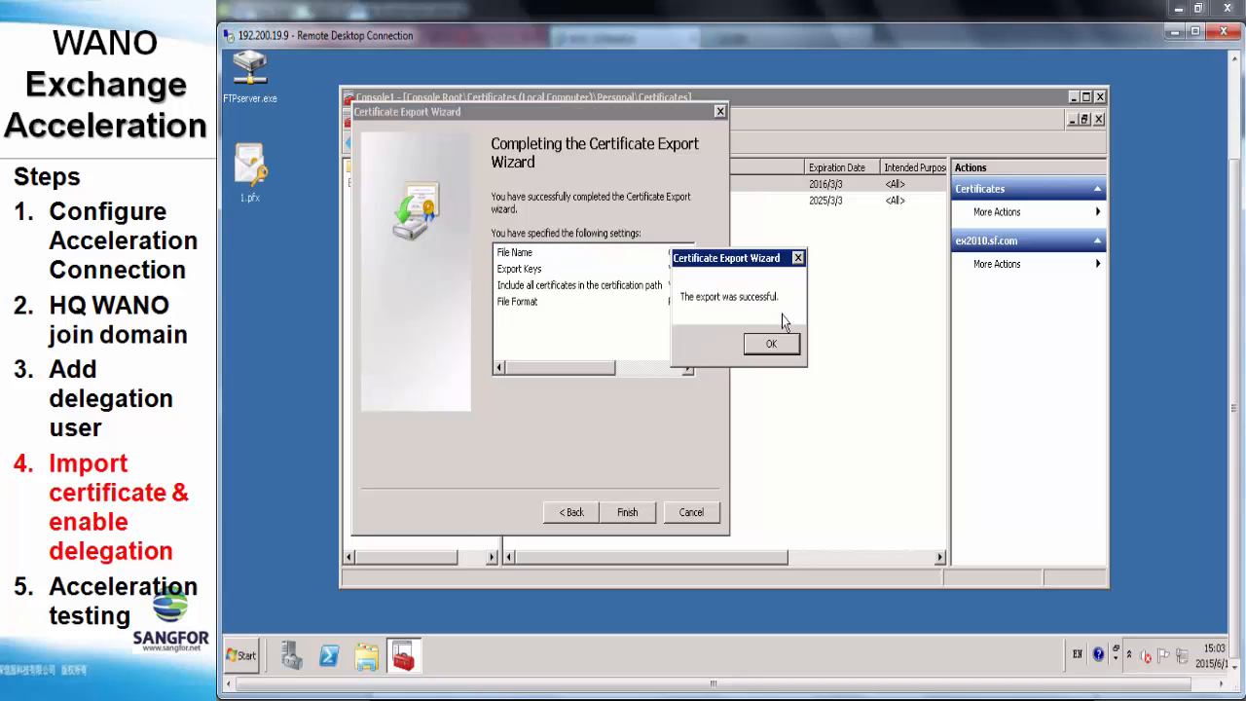
left_click(770, 342)
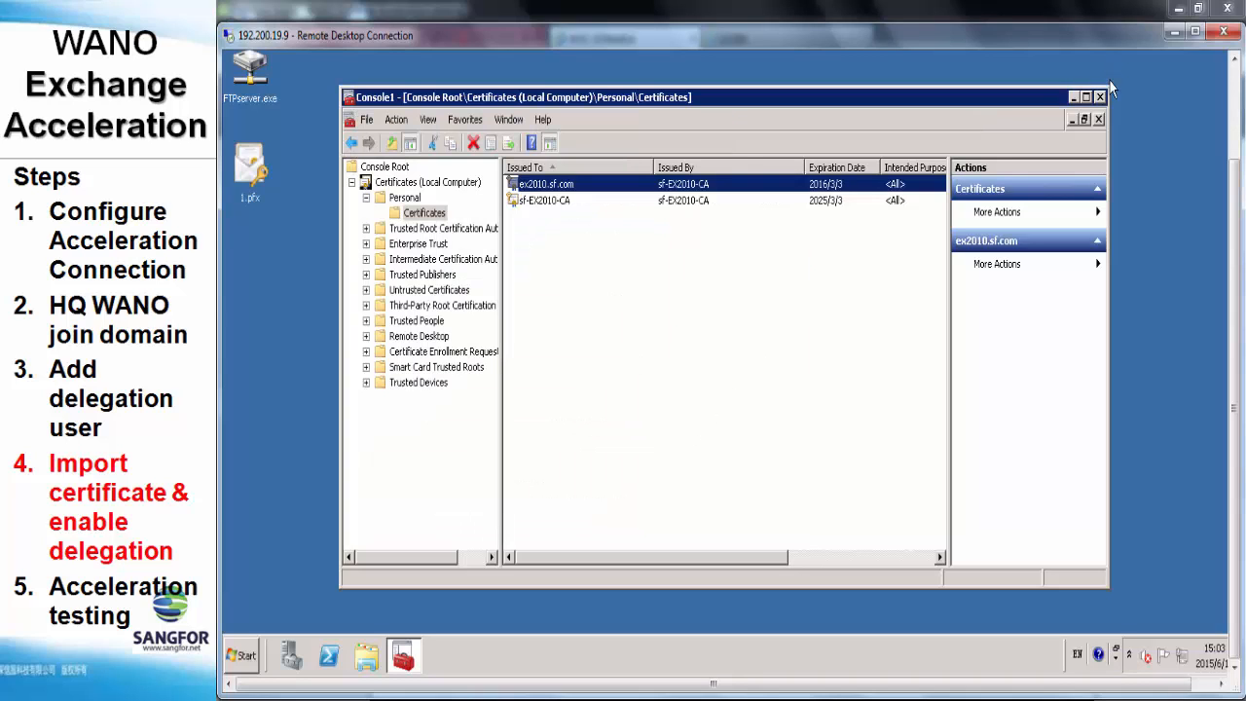
Minimise the console and copy 1.pfx onto the local desktop
left_click(1073, 97)
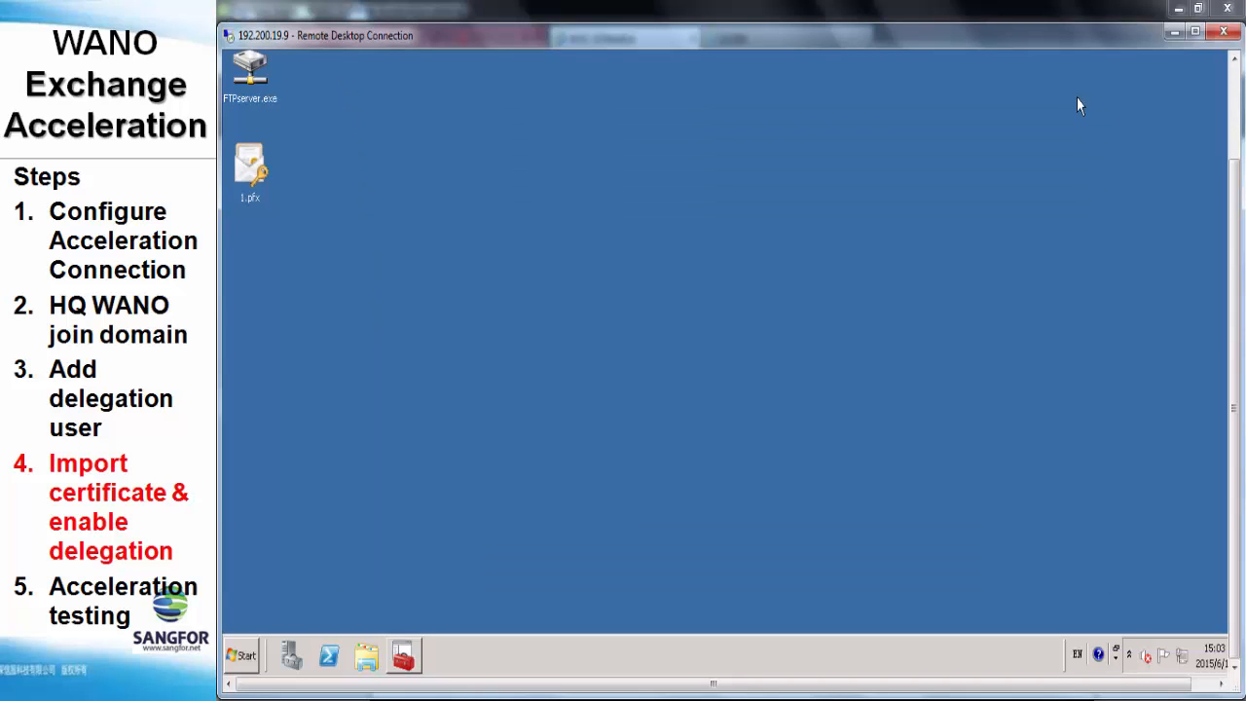
left_click(248, 164)
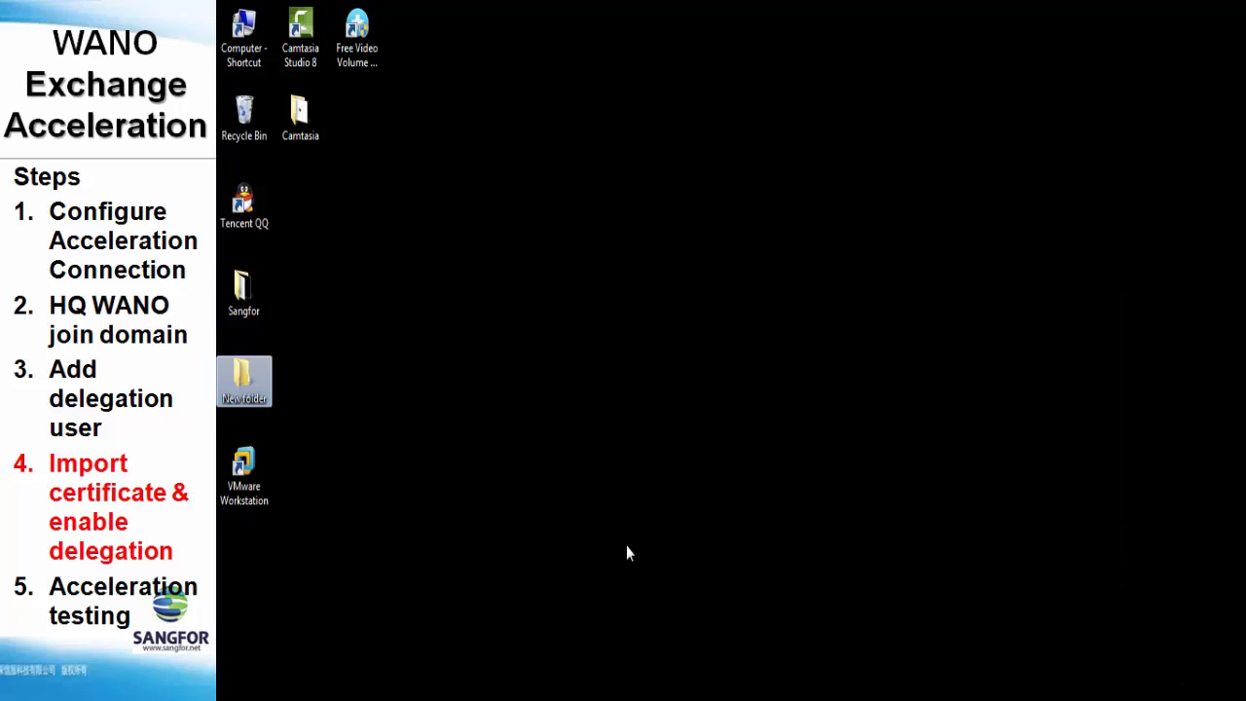
left_click(627, 546)
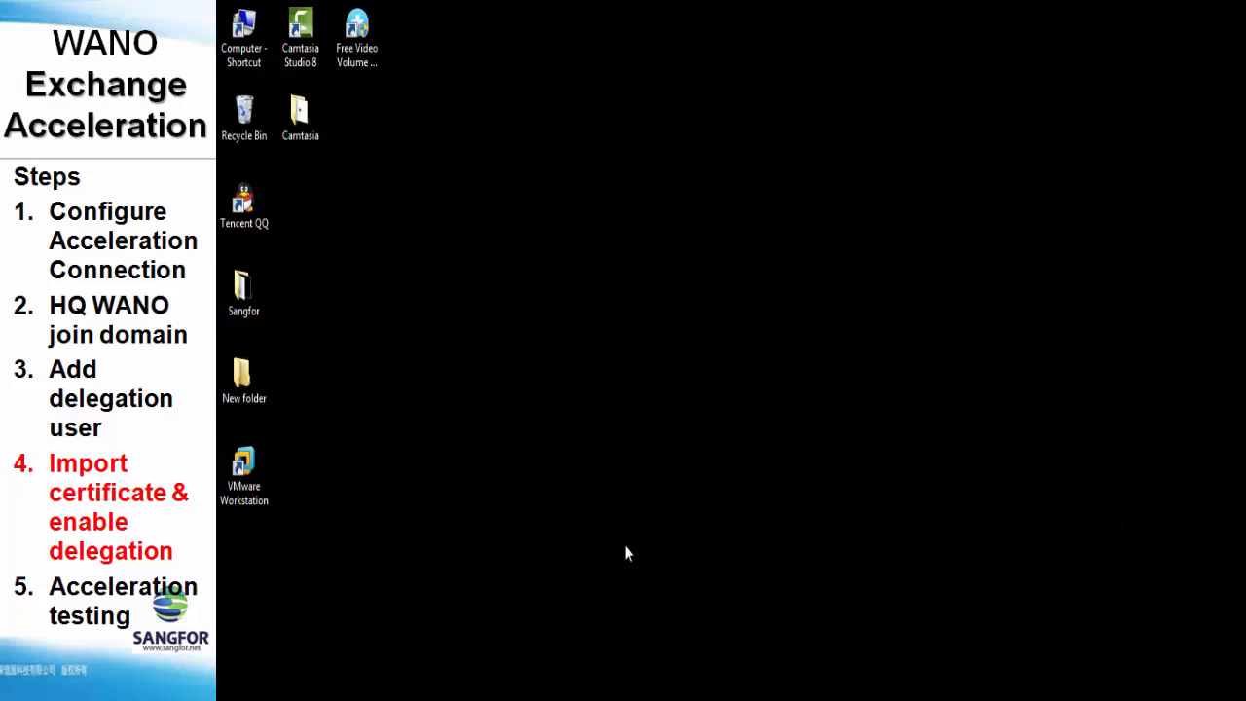
key("ctrl+v")
left_click(423, 668)
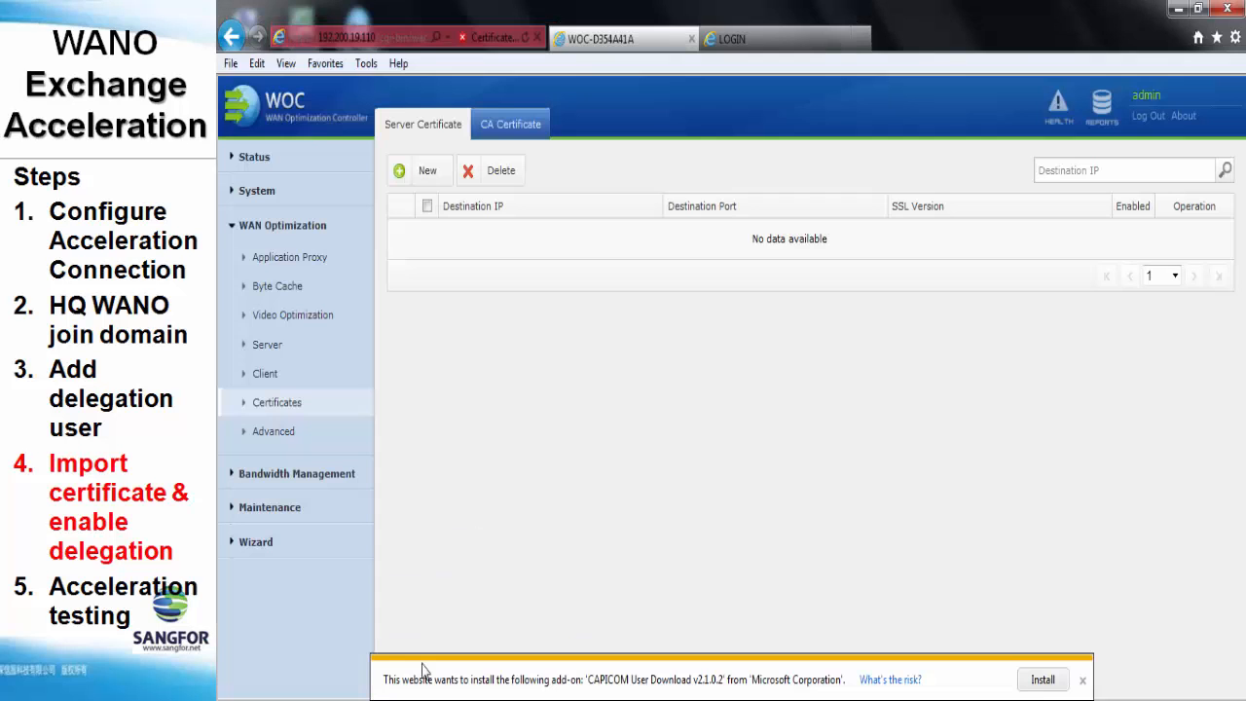
Start a new server certificate for 172.17.1.9 on port 443 with SSLv3 and TLSv1
left_click(497, 133)
left_click(437, 127)
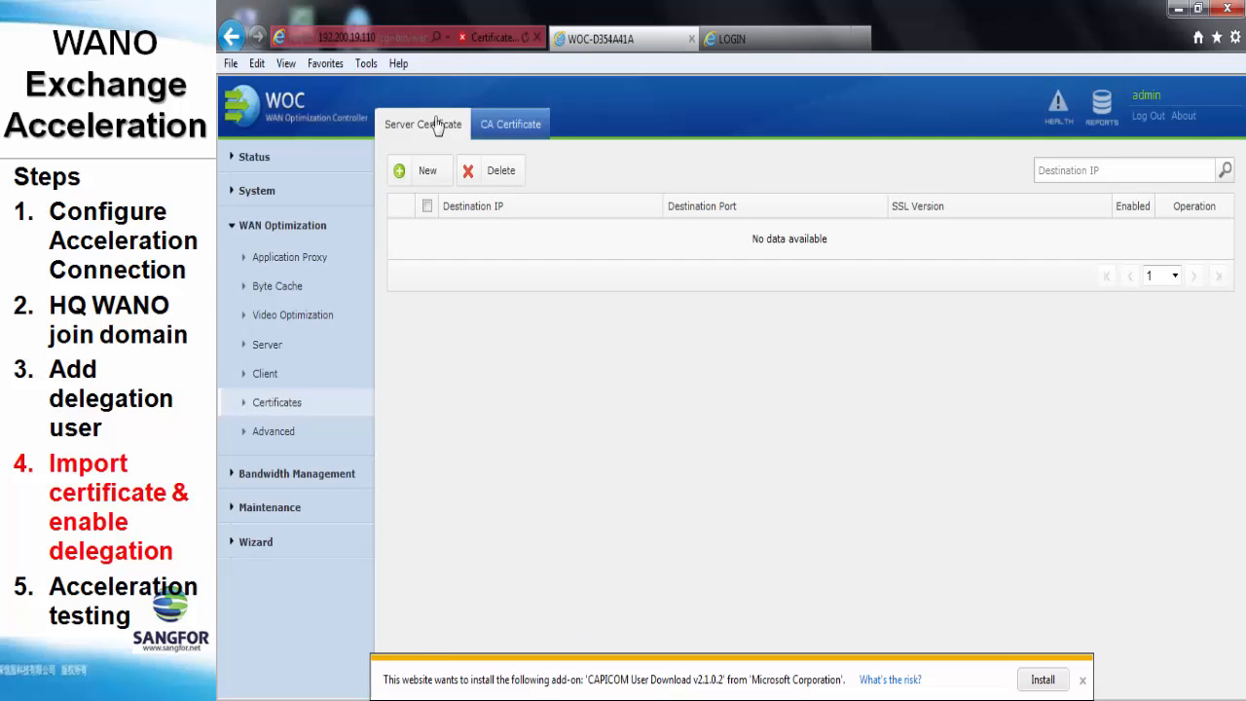
left_click(426, 175)
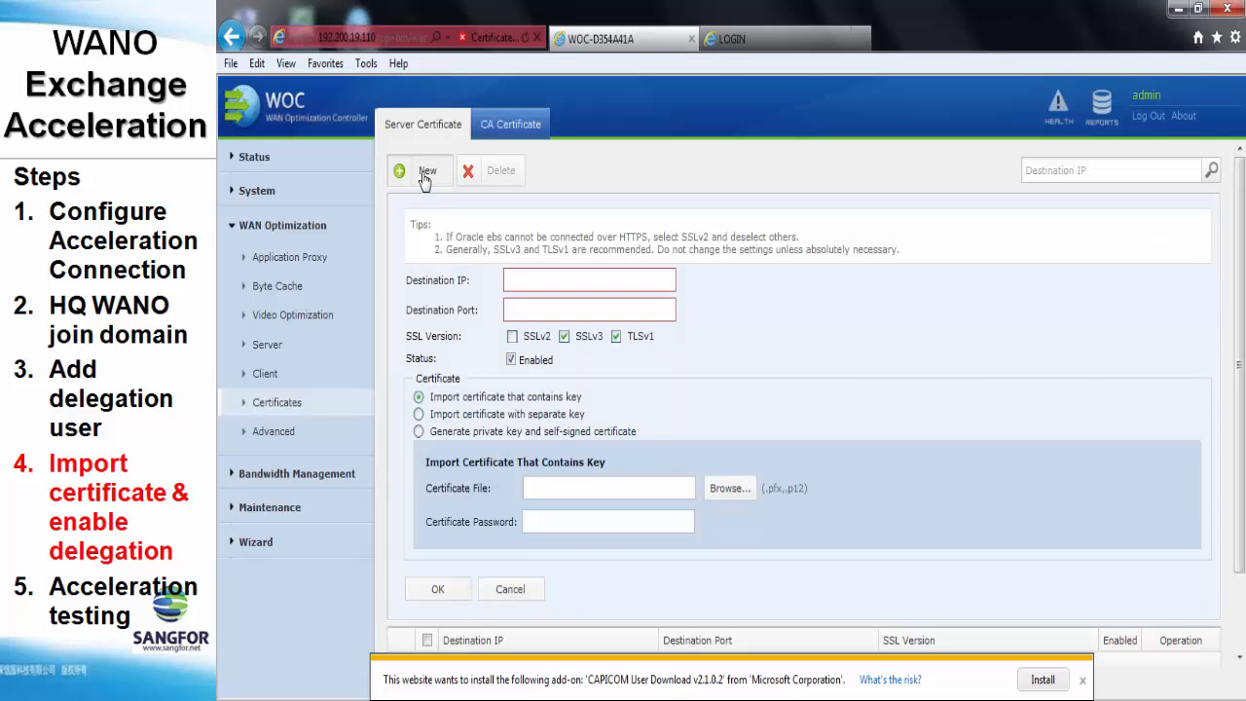
left_click(561, 280)
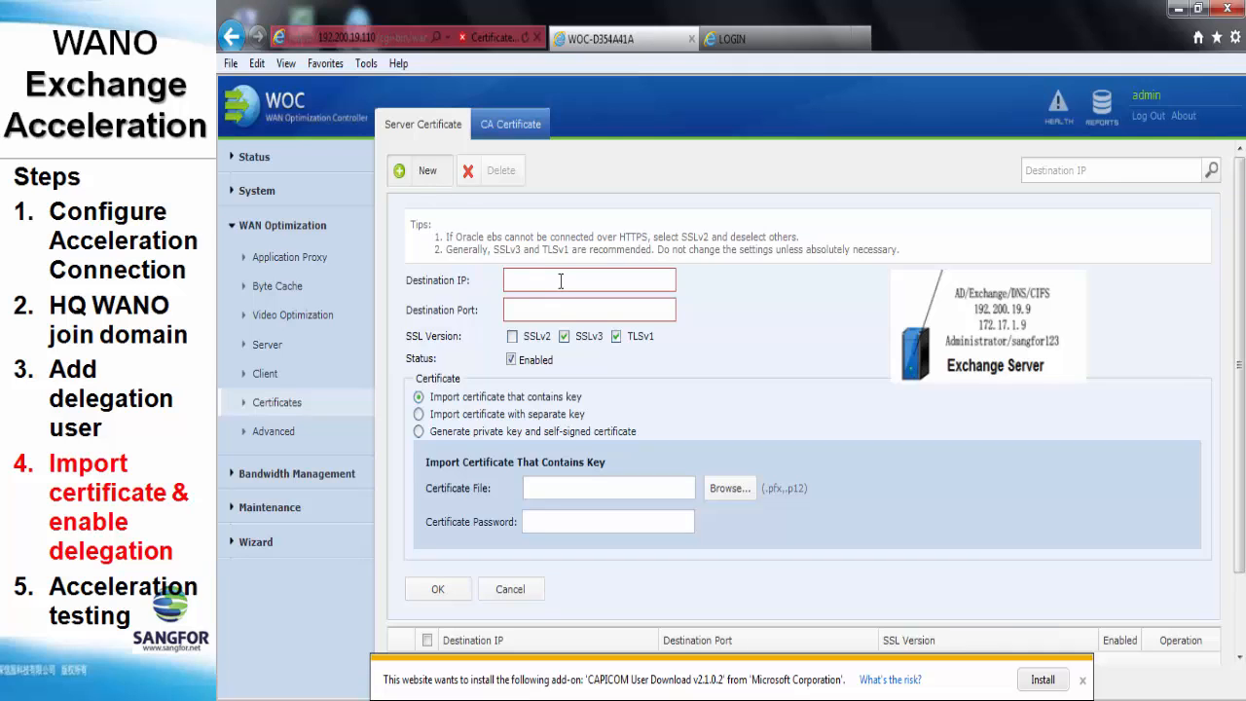
type("172")
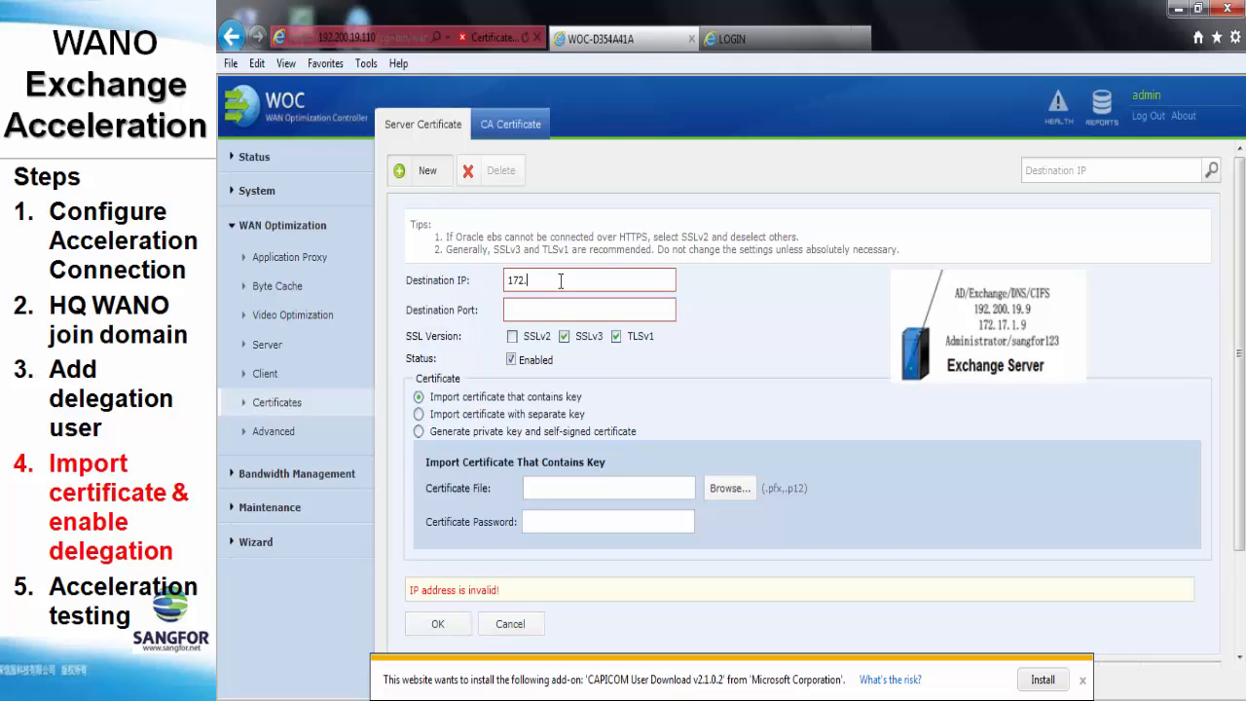
type(".1.9")
left_click(566, 309)
type("443")
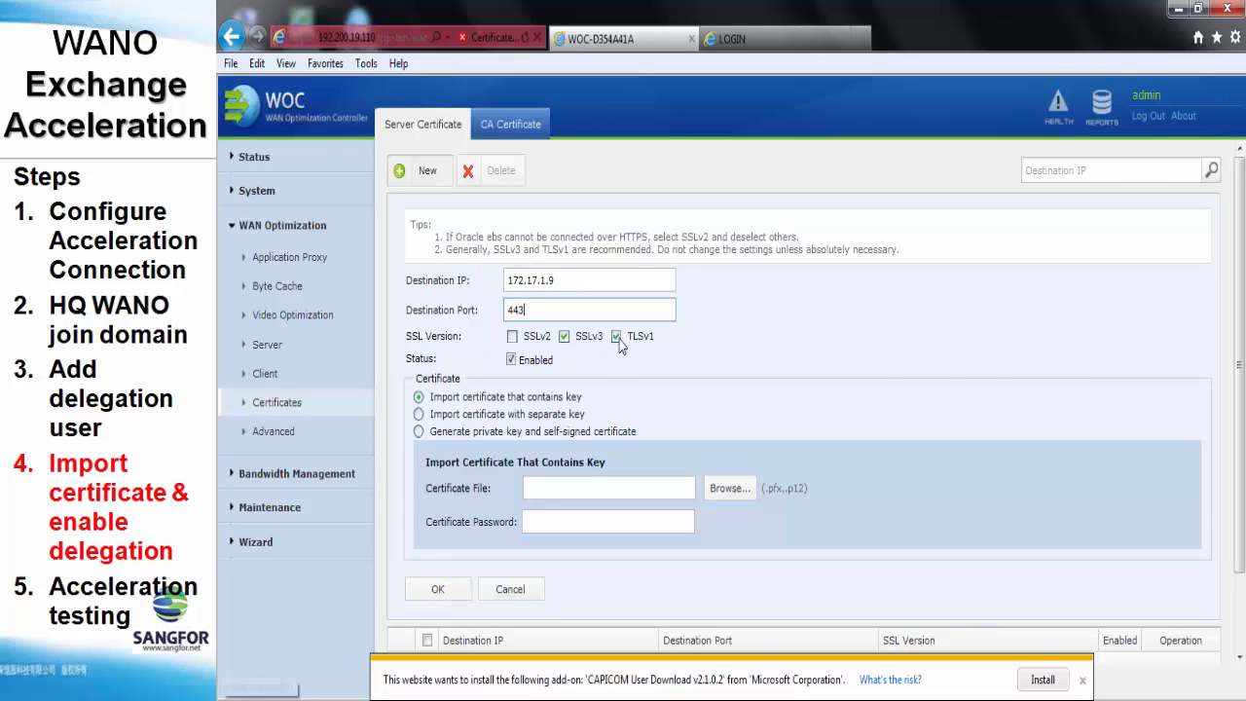
scroll(678, 357, "down", 1)
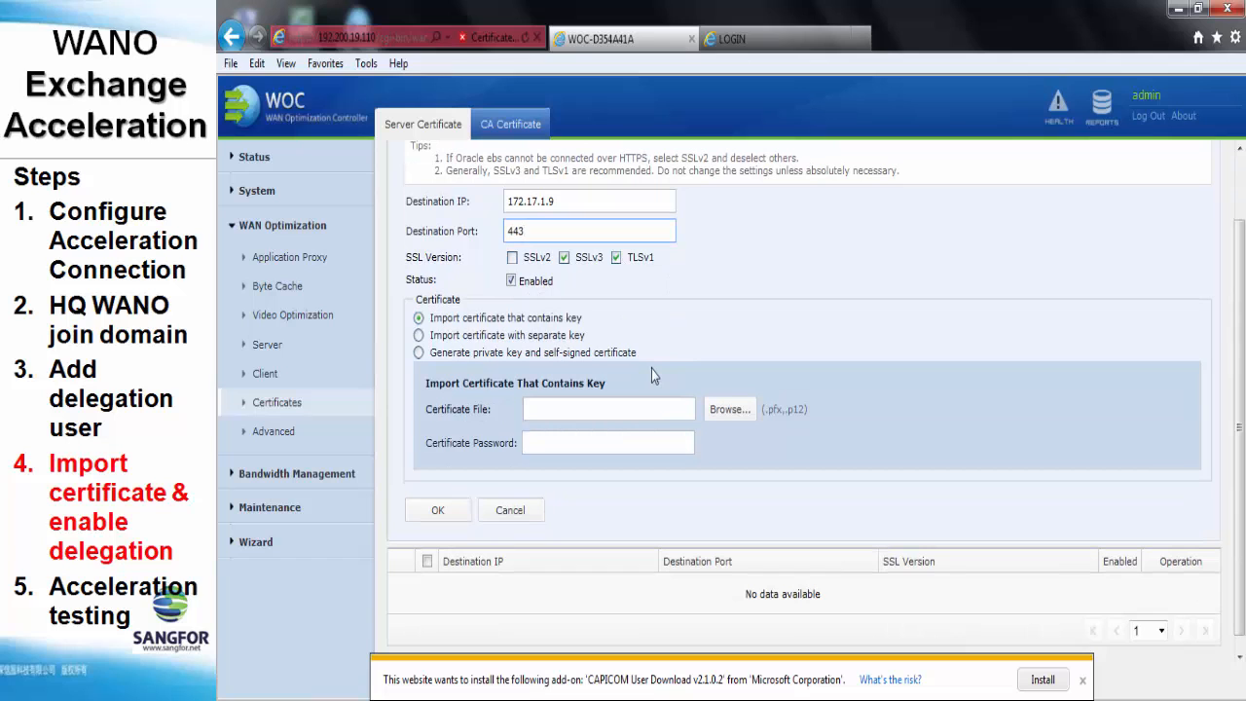
Upload 1.pfx from the Desktop with its password and accept the untrusted-certificate import
left_click(729, 409)
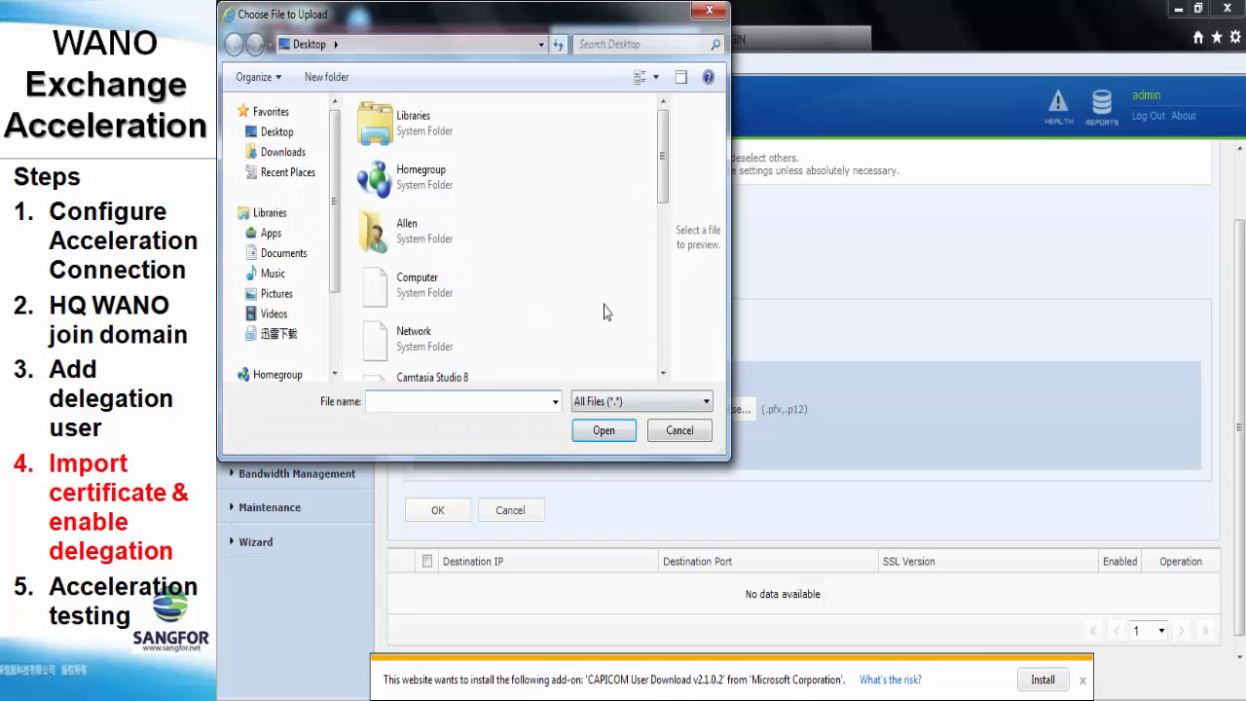
scroll(603, 312, "down", 5)
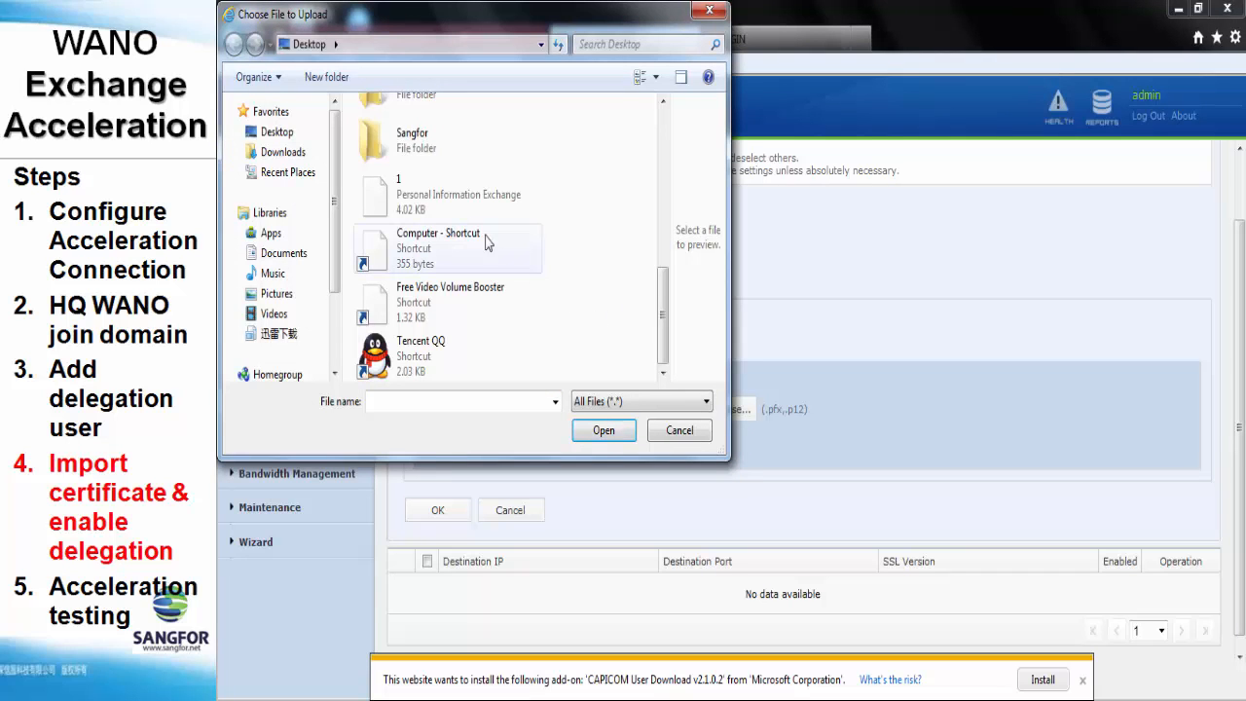
left_click(463, 209)
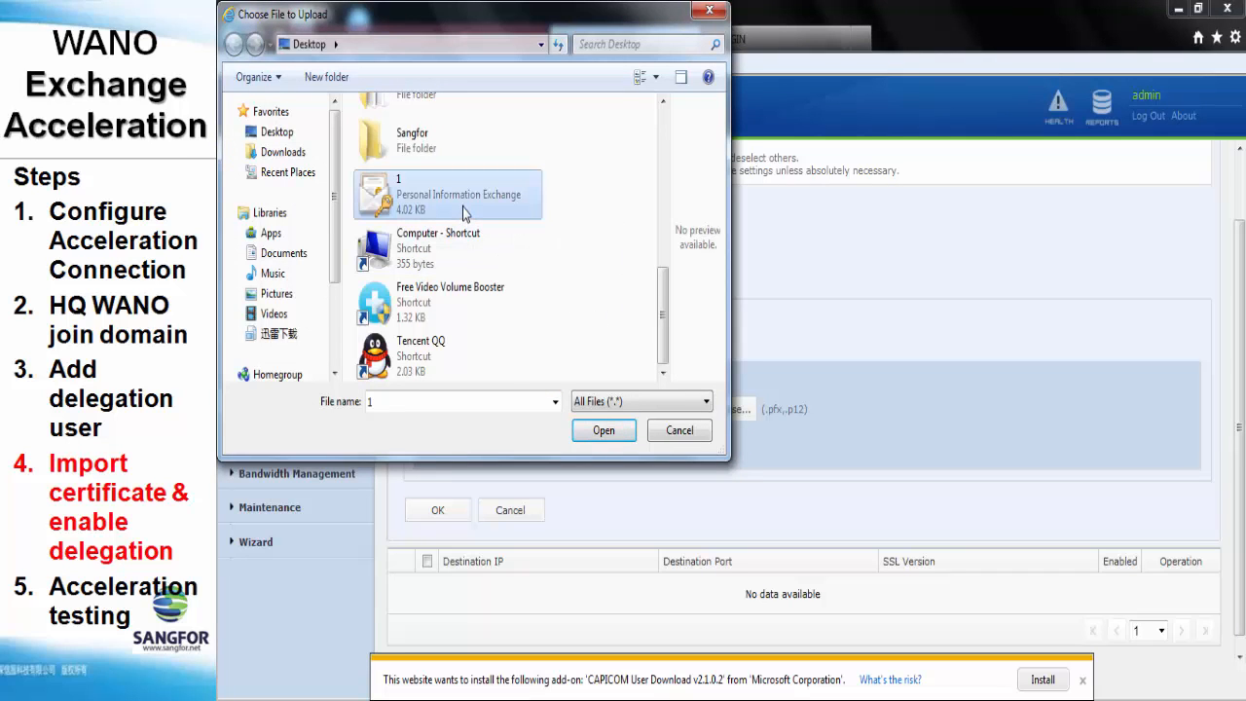
double_click(463, 208)
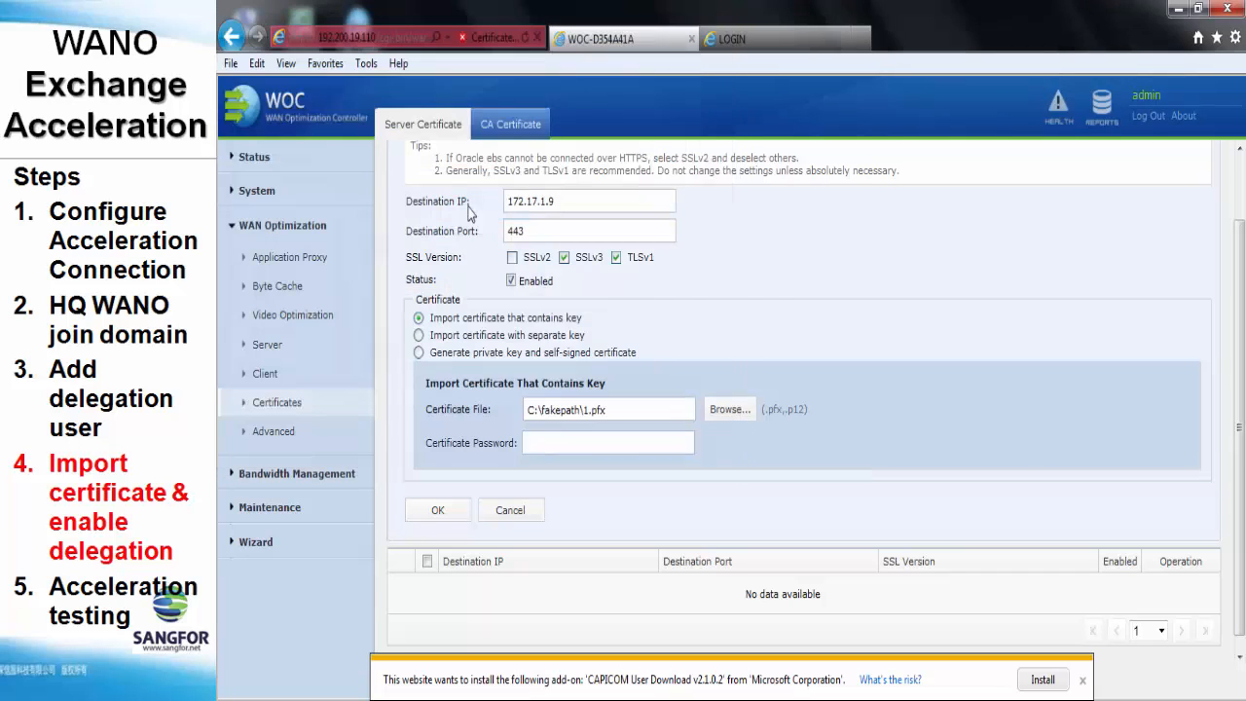
left_click(596, 444)
left_click(453, 511)
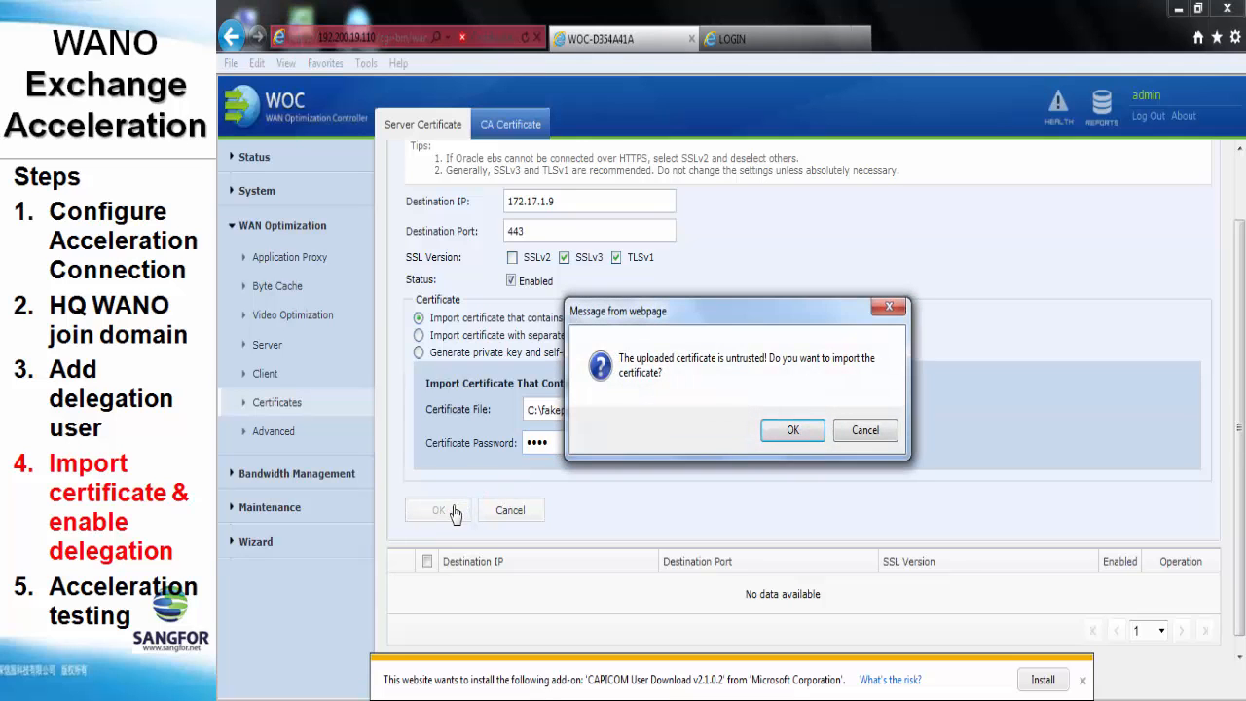
left_click(792, 430)
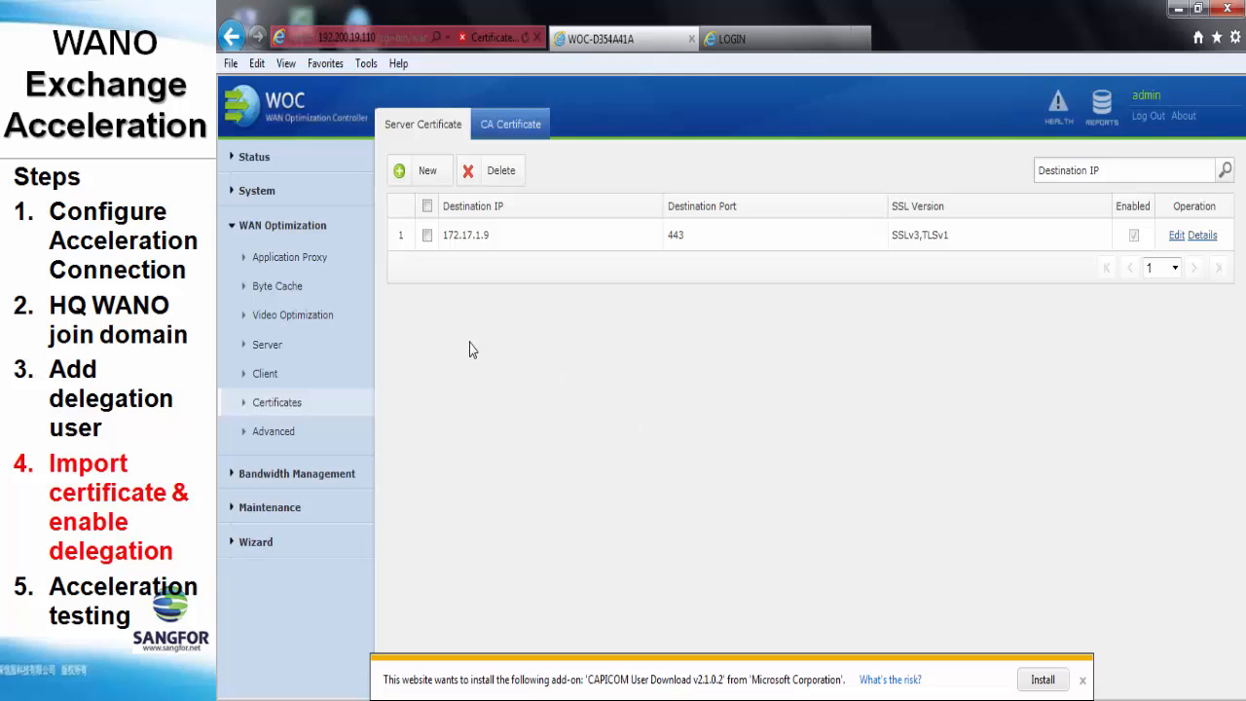
On the Application Proxy Exchange tab, choose Delegation mode and save and apply
left_click(318, 261)
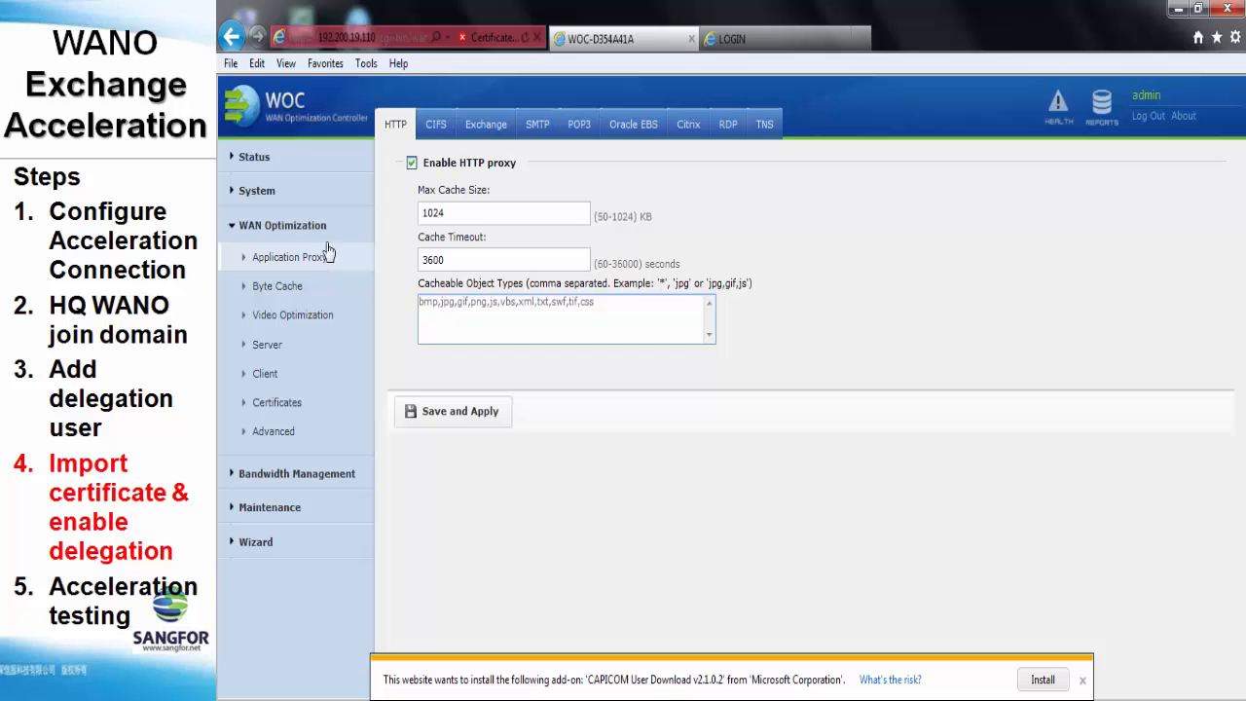
left_click(489, 133)
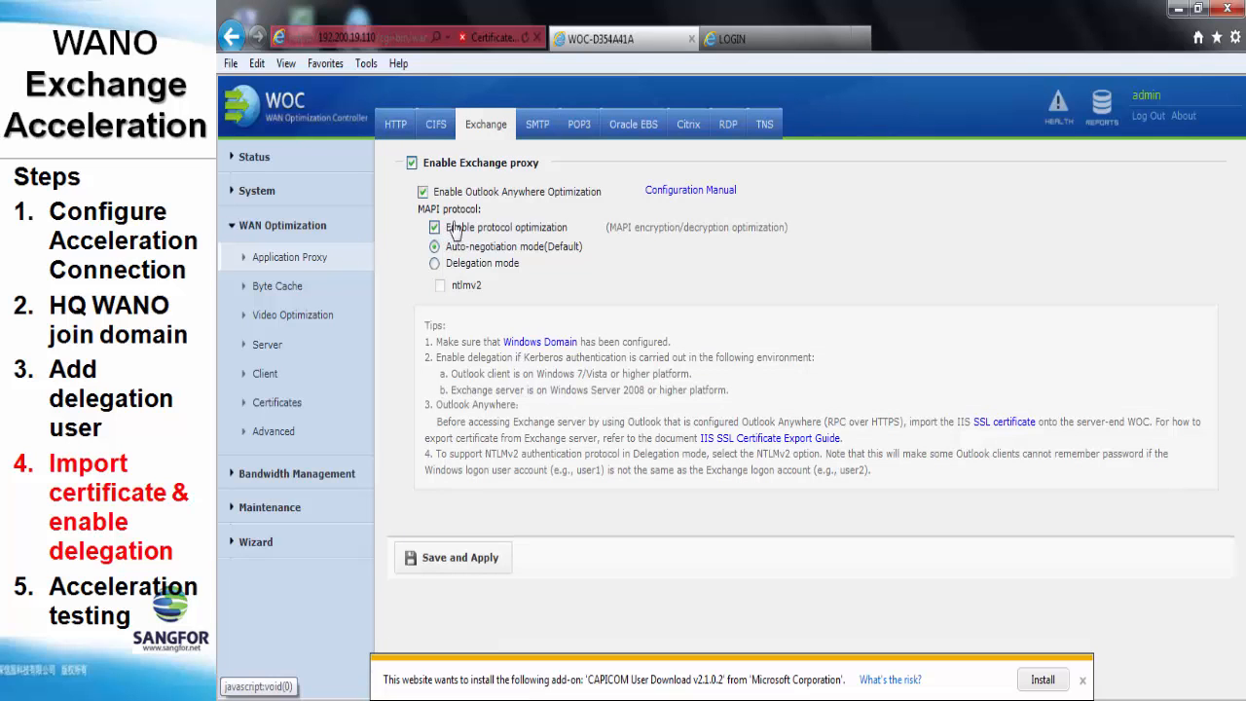
left_click(462, 271)
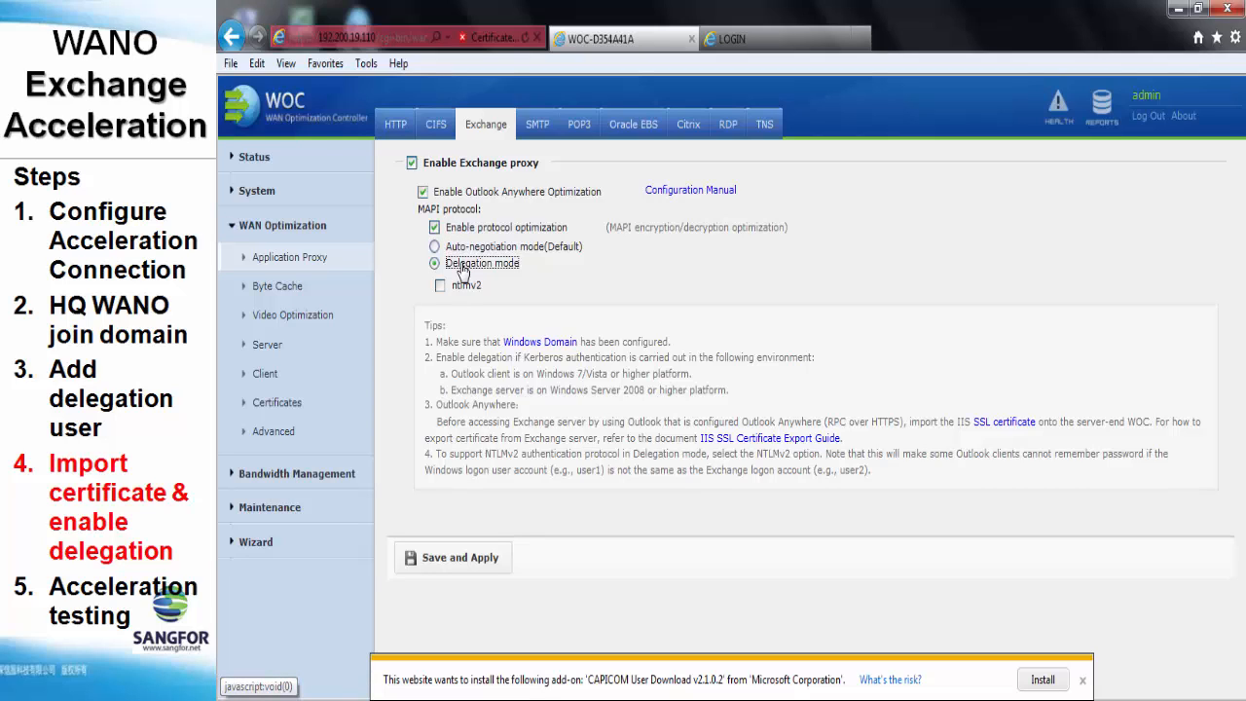
left_click(481, 570)
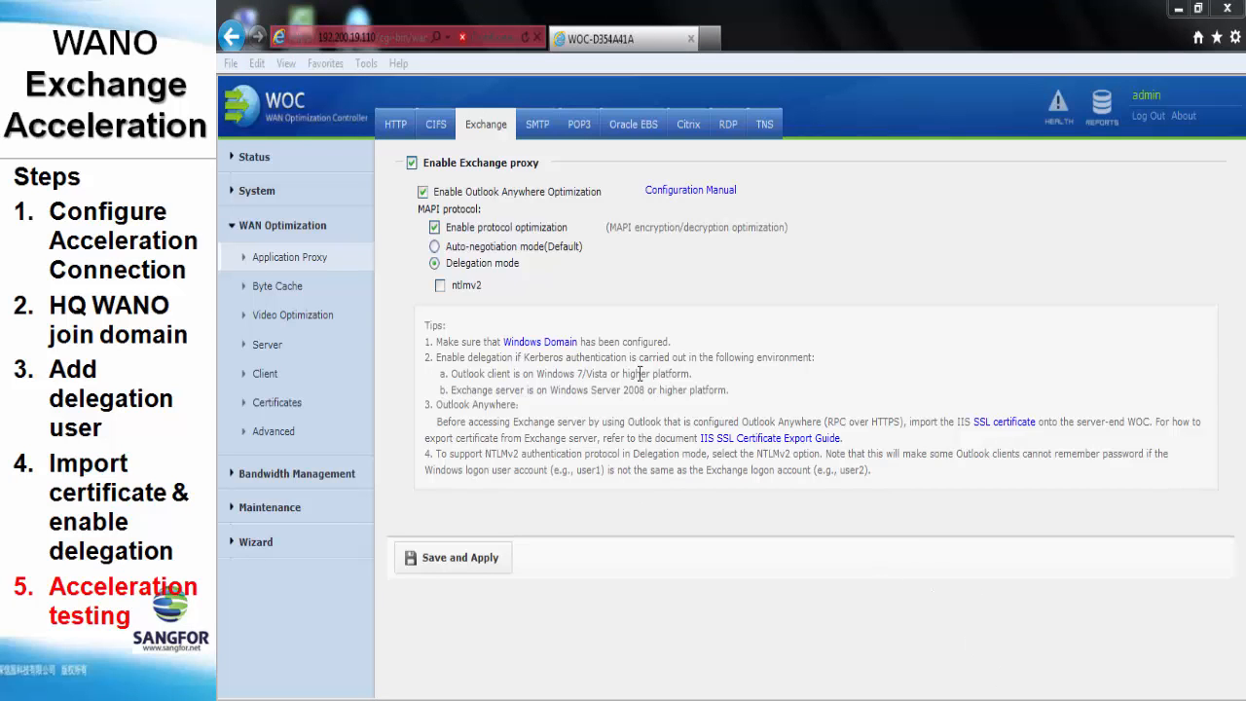
Refresh WAN Optimization Application Sessions to show the 172.17.5.3 to 172.17.1.9 exchange session
left_click(288, 163)
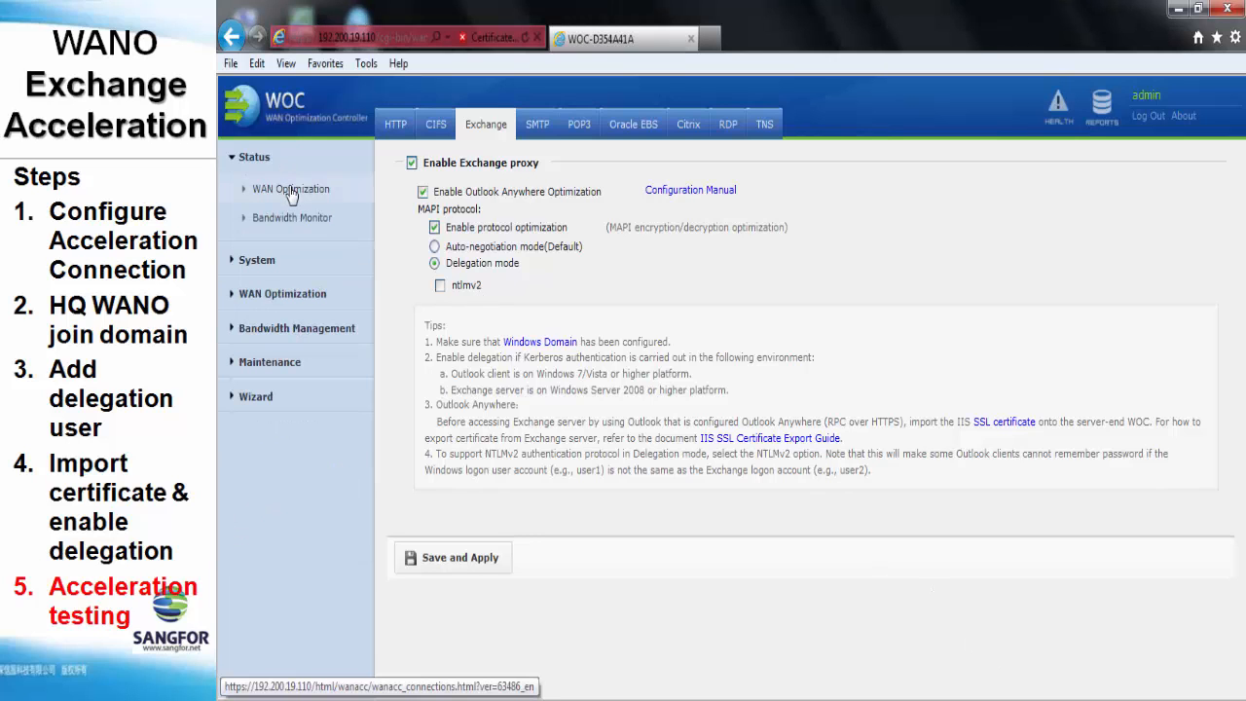
left_click(290, 189)
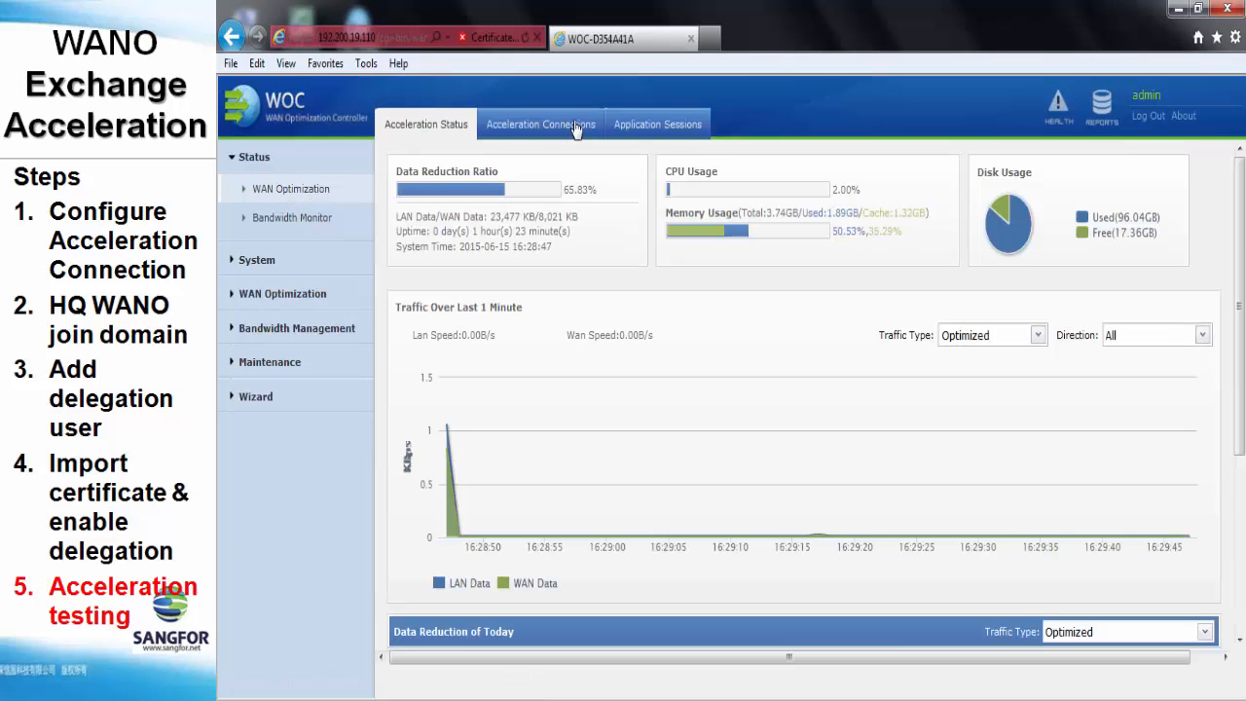
left_click(564, 130)
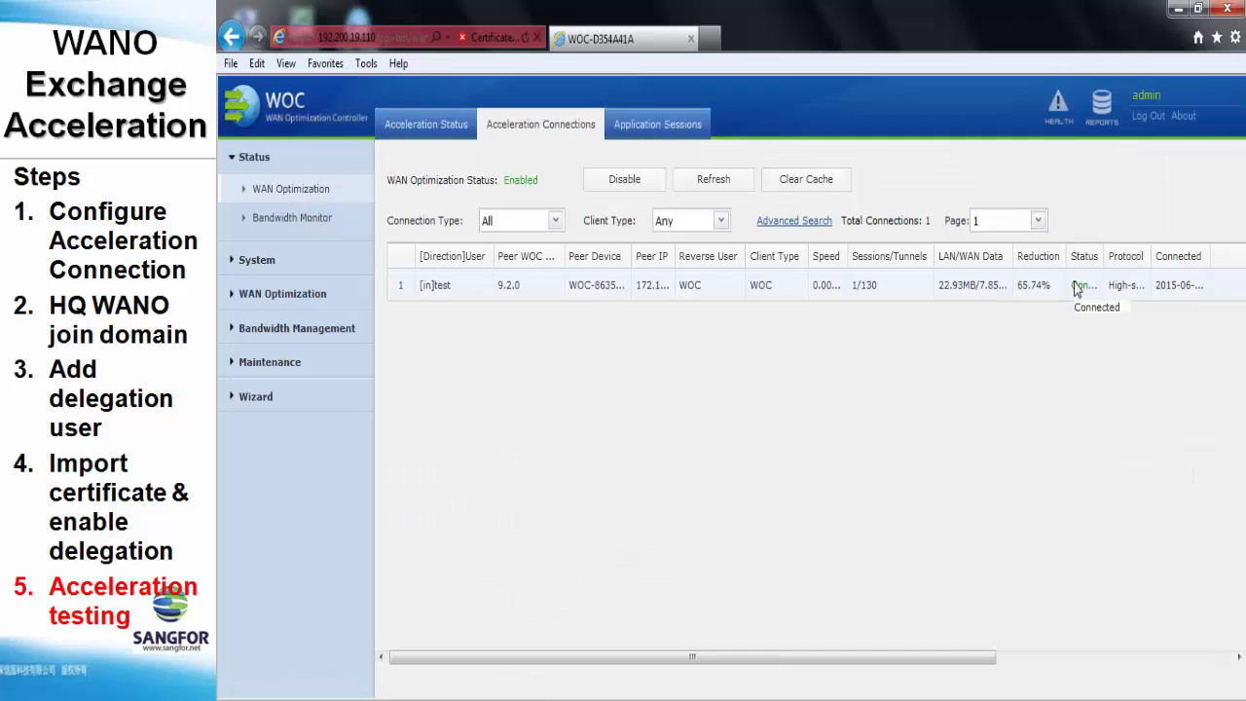
left_click(669, 126)
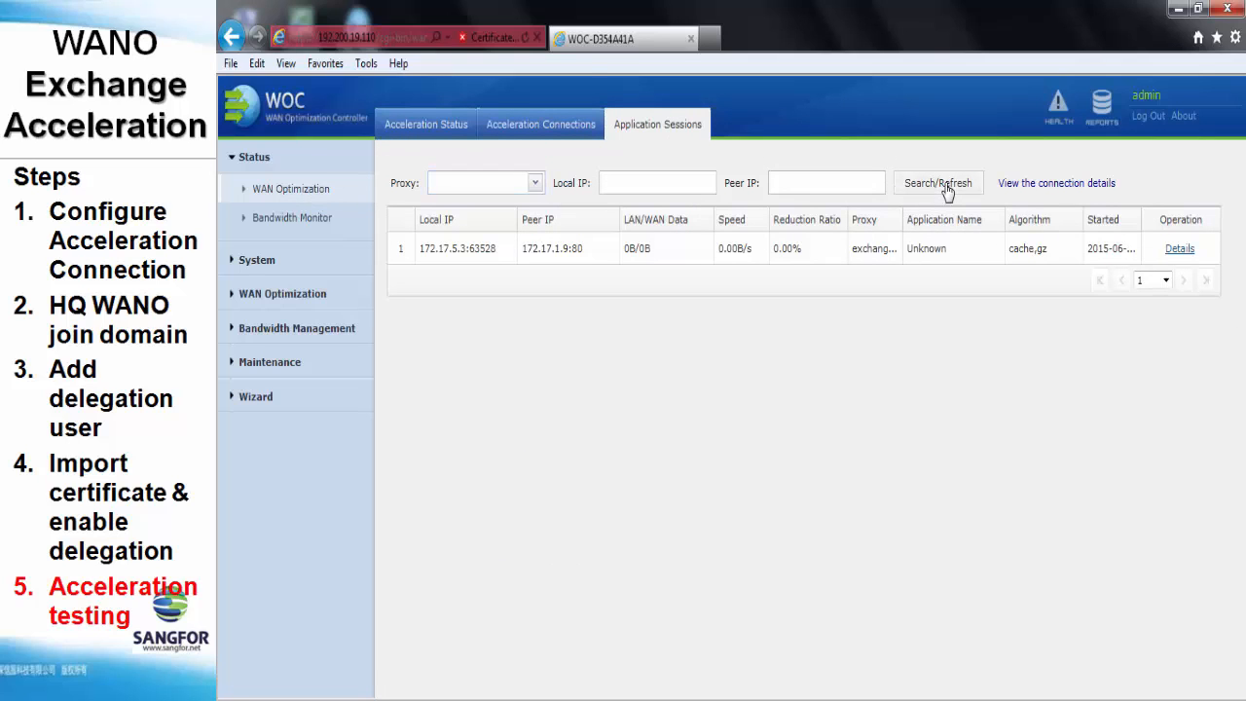
double_click(944, 189)
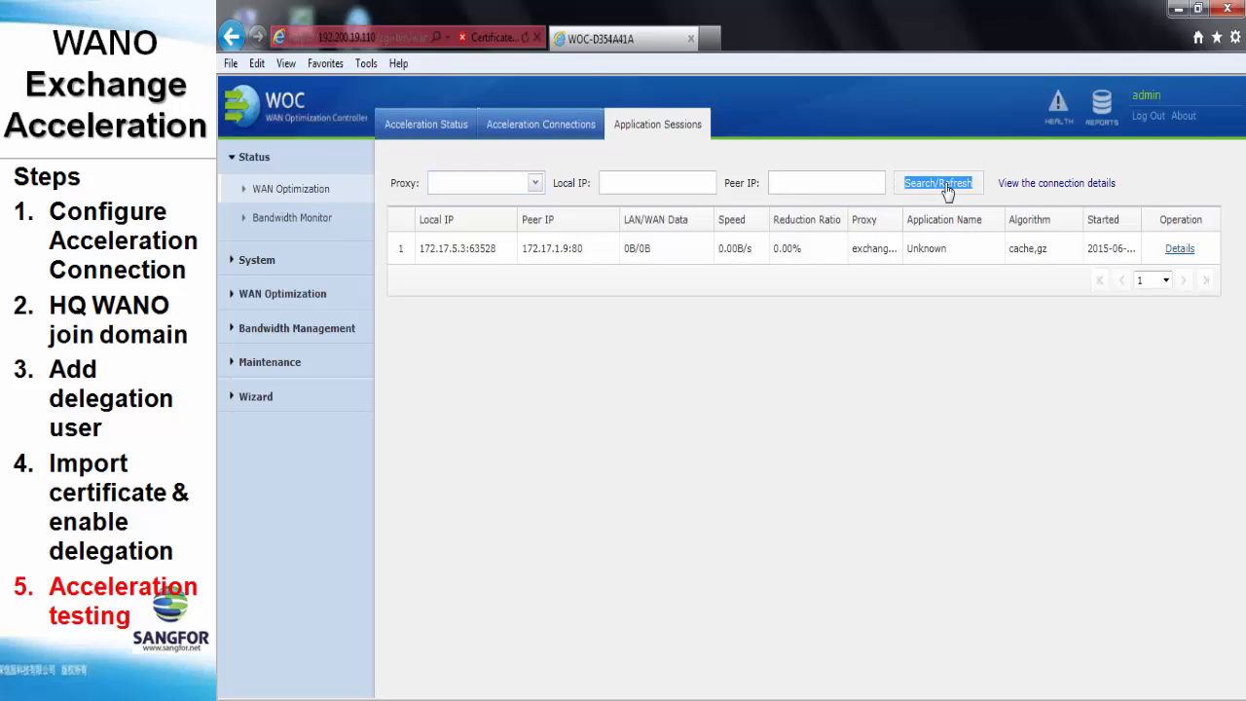
left_click(822, 368)
key("super")
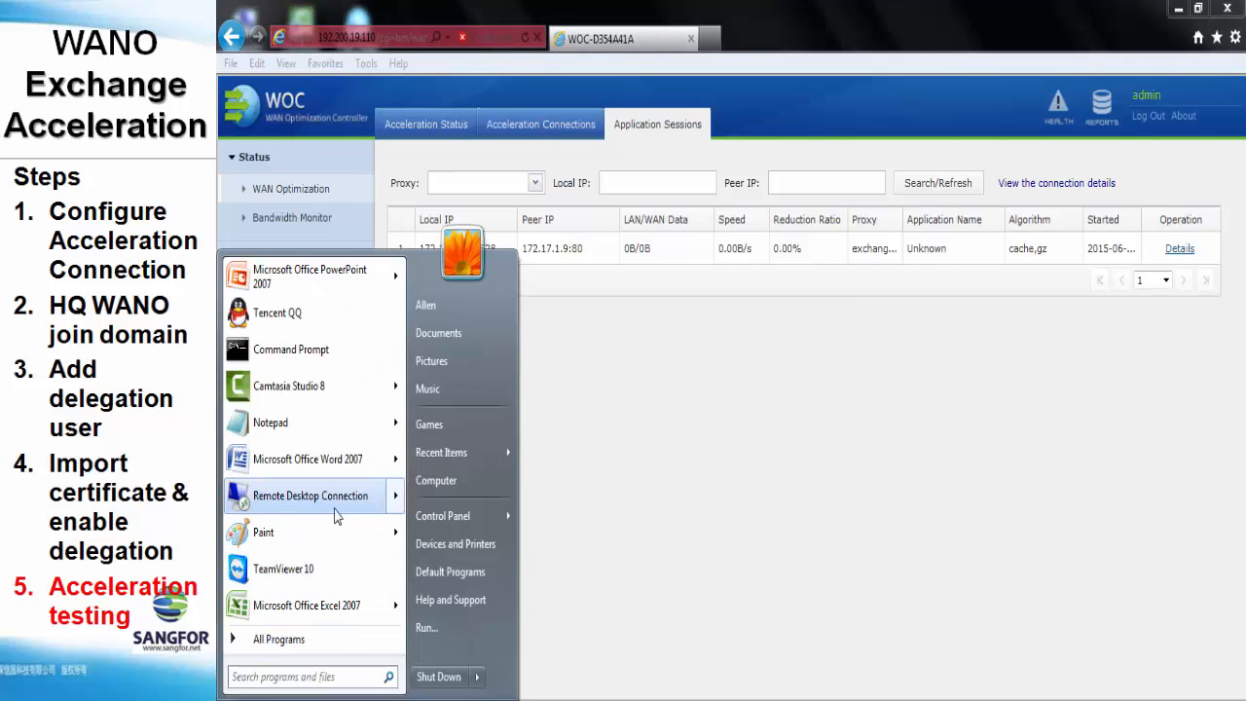
Sign in by Remote Desktop to 192.200.19.115, accepting the certificate warning
left_click(336, 508)
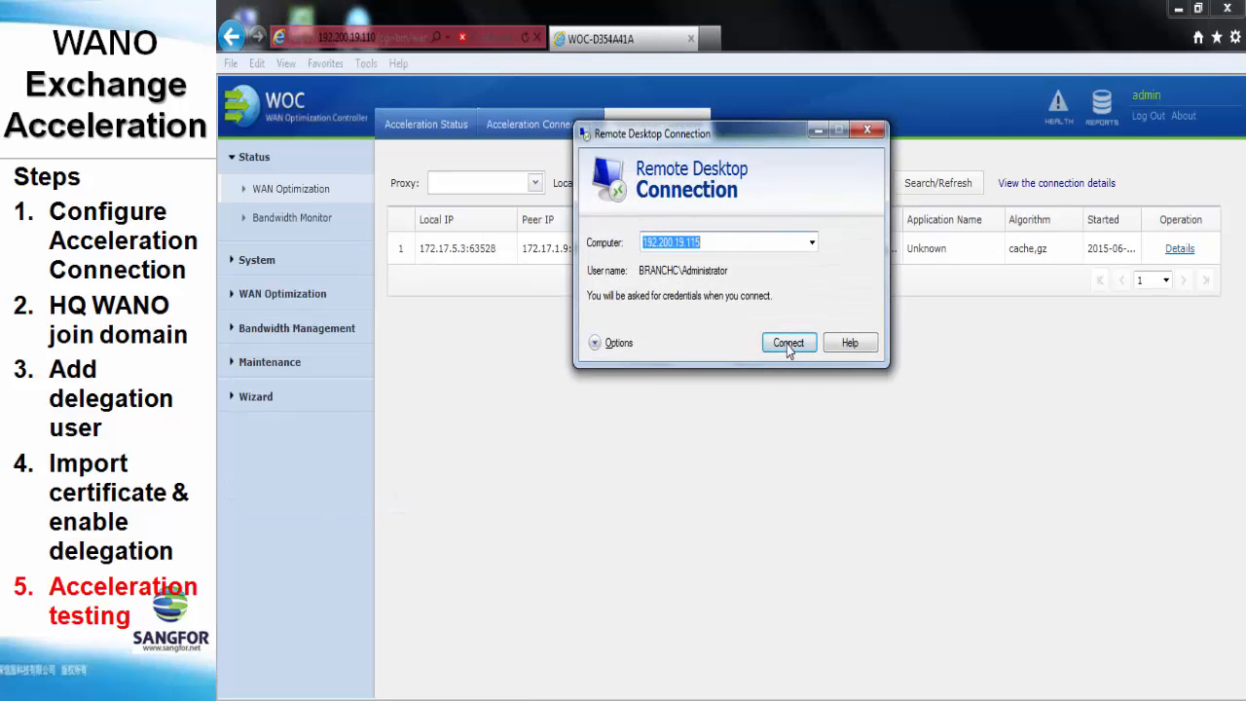
left_click(788, 346)
type("••••••••••")
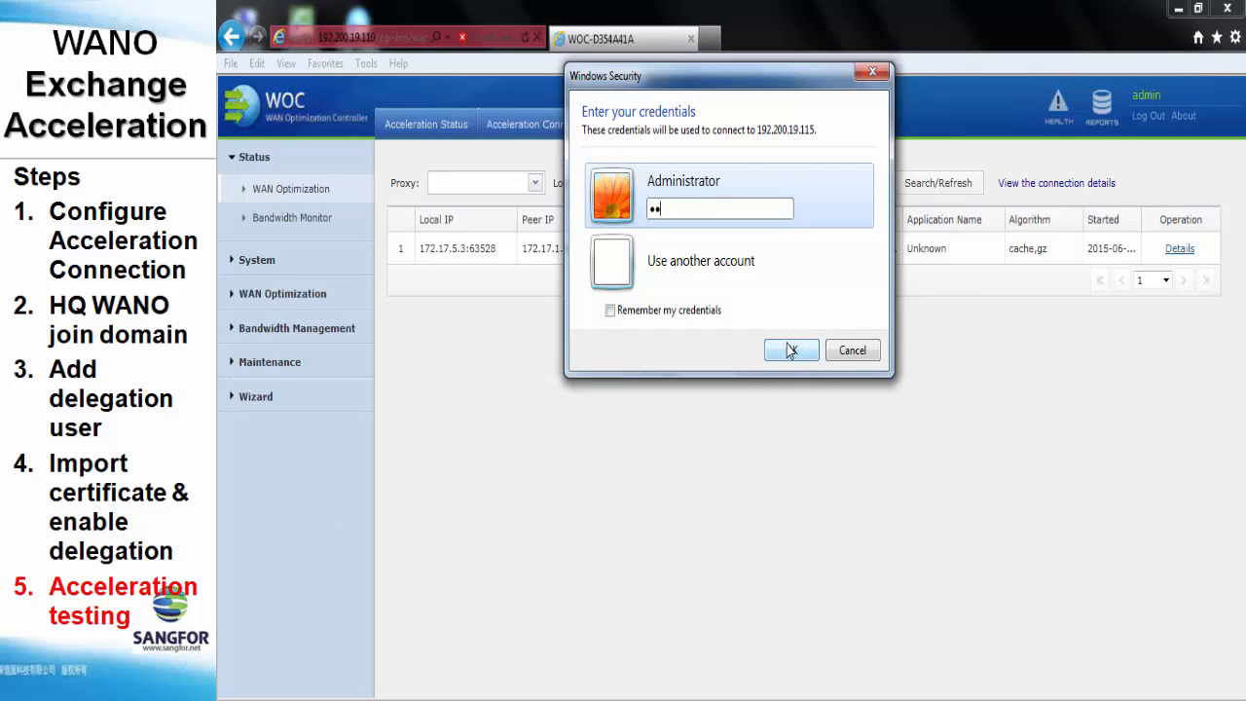
left_click(790, 351)
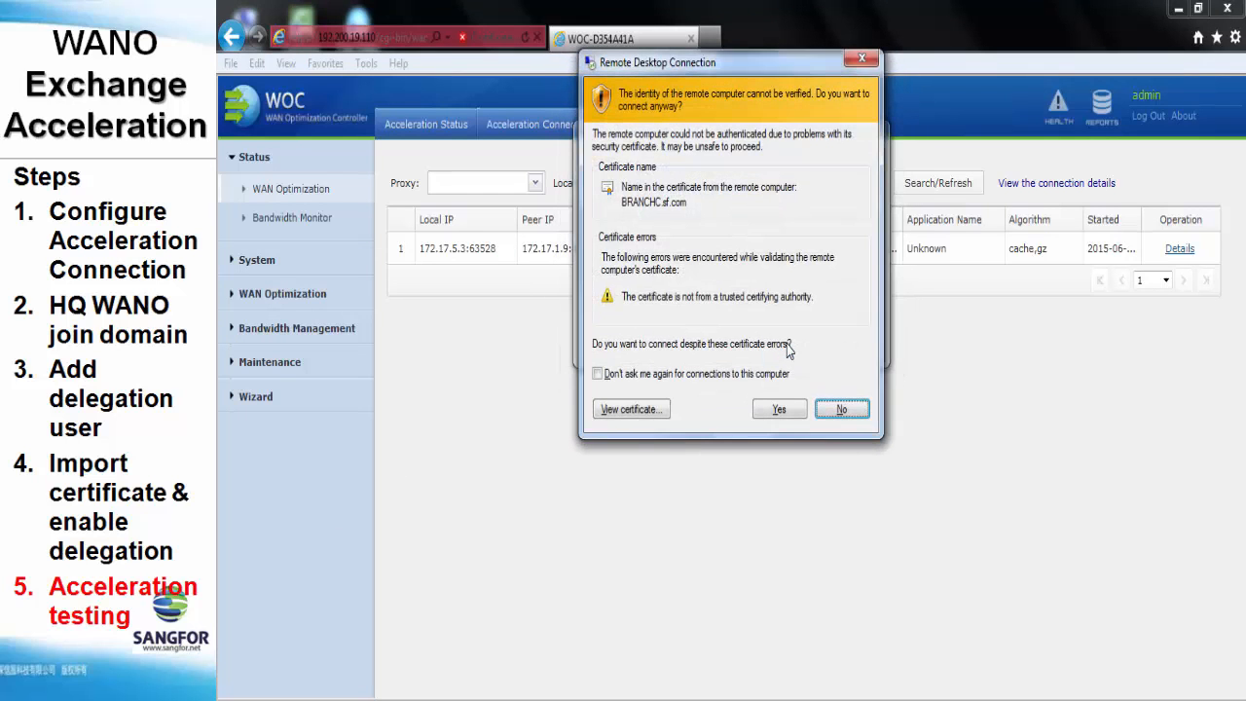
left_click(794, 409)
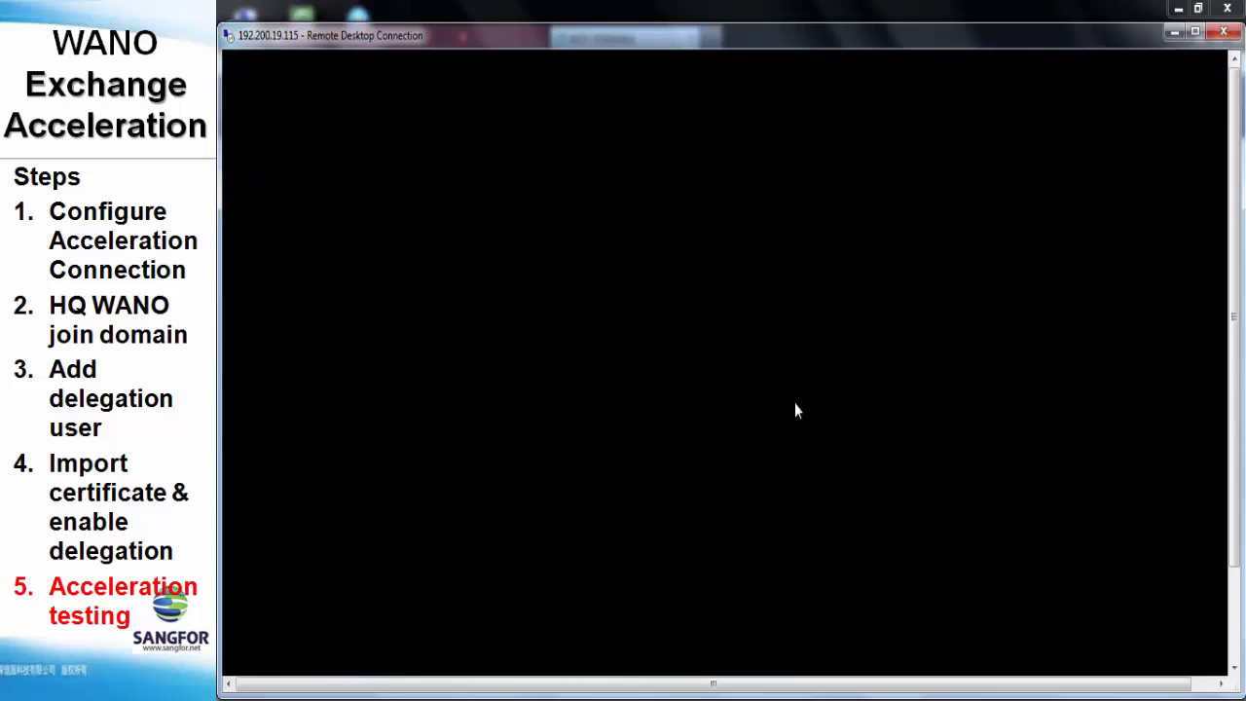
left_click_drag(1231, 270, 1231, 384)
Launch Outlook and compose a mail to the sangfor recipient with subject and body '123'
left_click(396, 660)
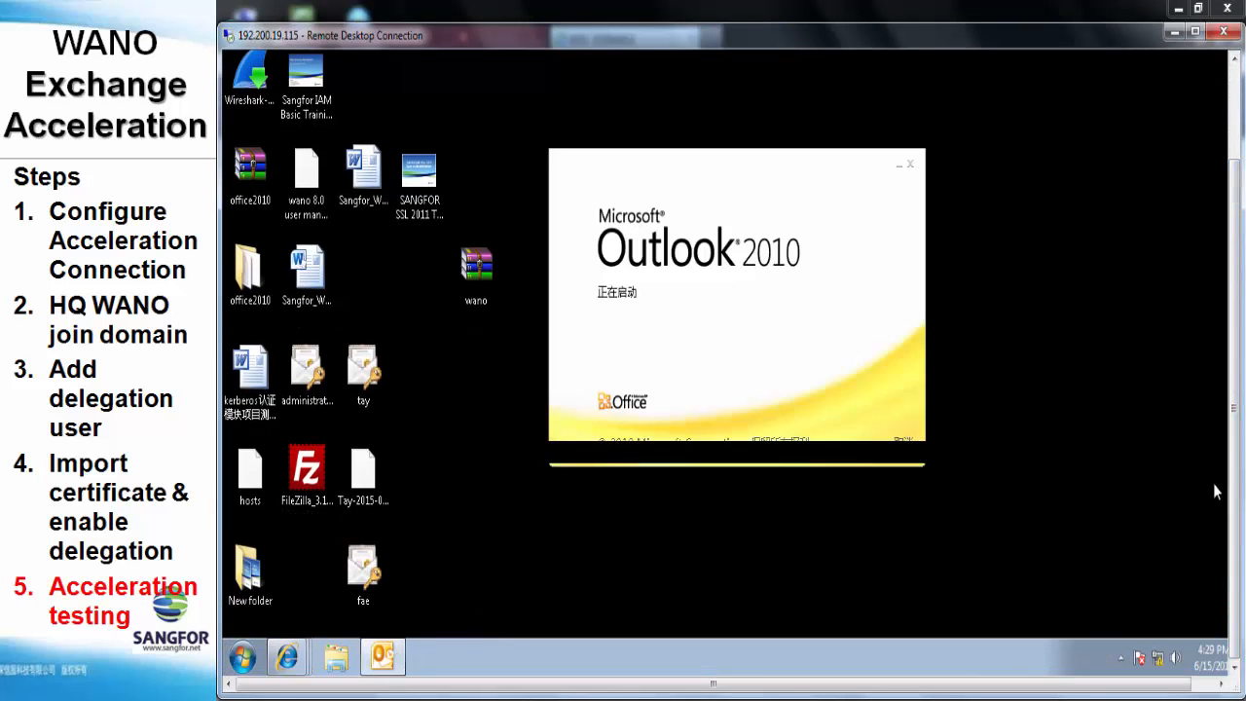
left_click_drag(1233, 481, 1238, 403)
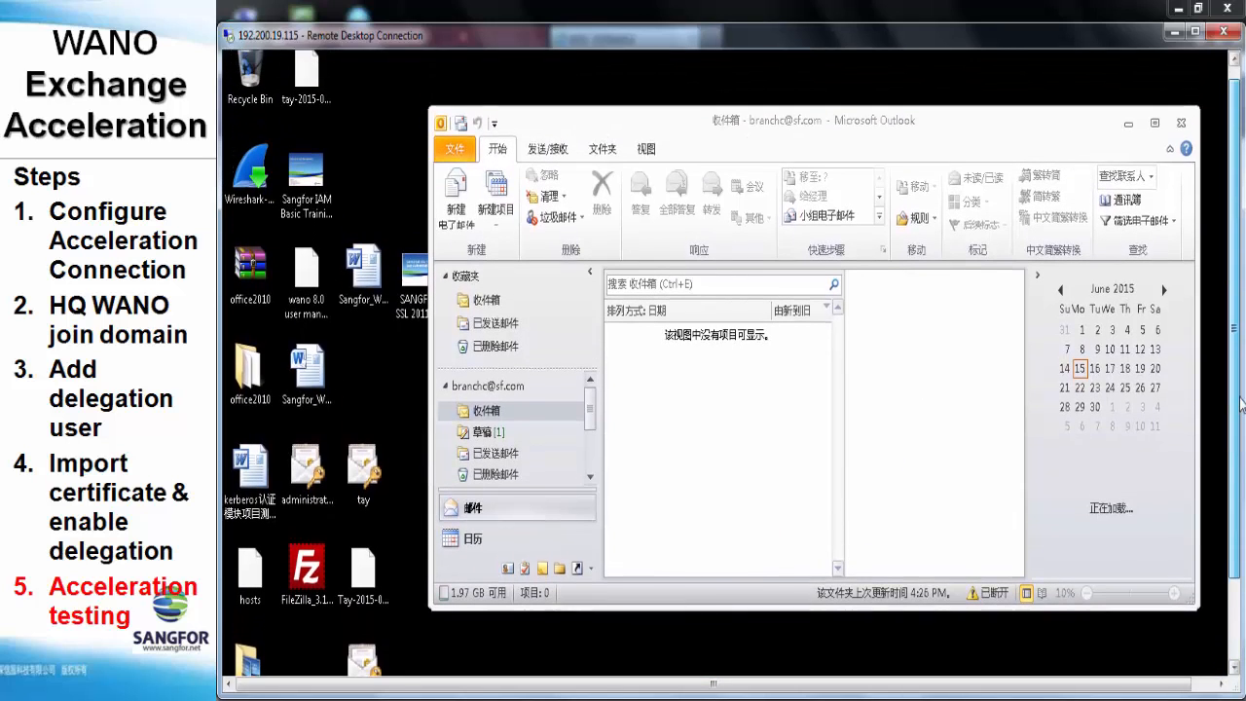
left_click(459, 200)
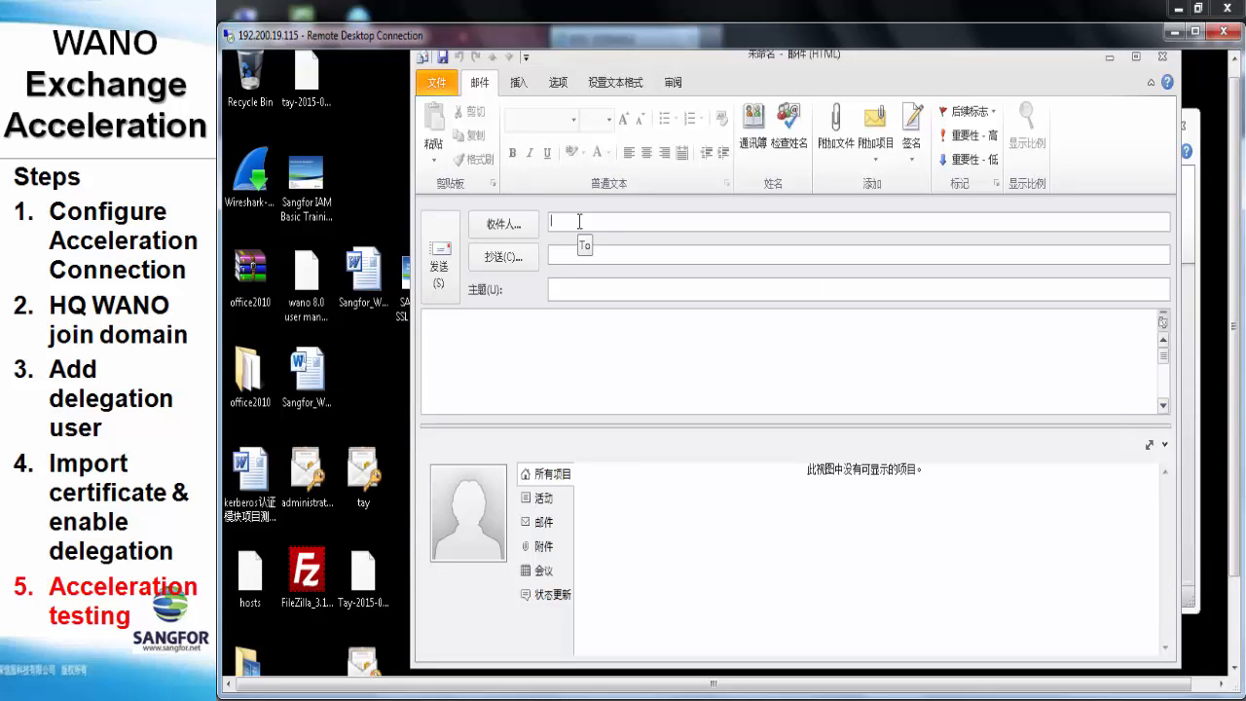
type("sang")
left_click(583, 245)
left_click(581, 294)
type("123")
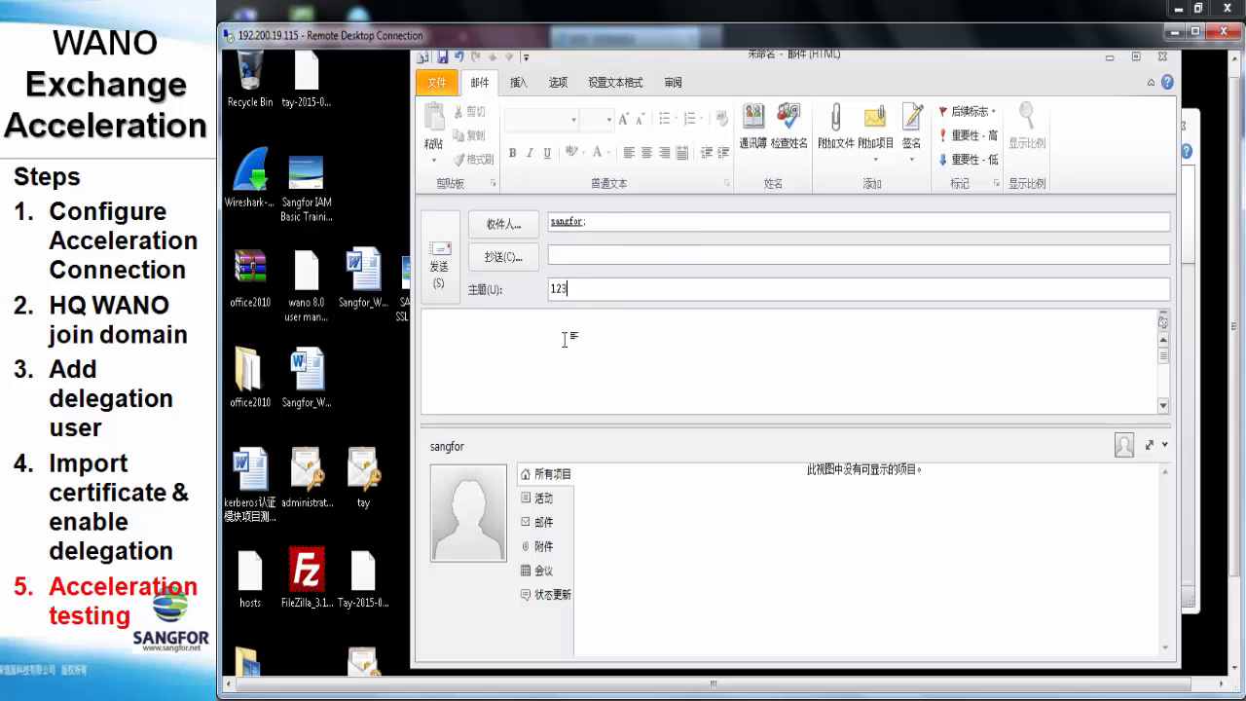
left_click(565, 337)
type("123")
Attach Sangfor IAM Basic Training.pptx and send the mail
left_click(840, 155)
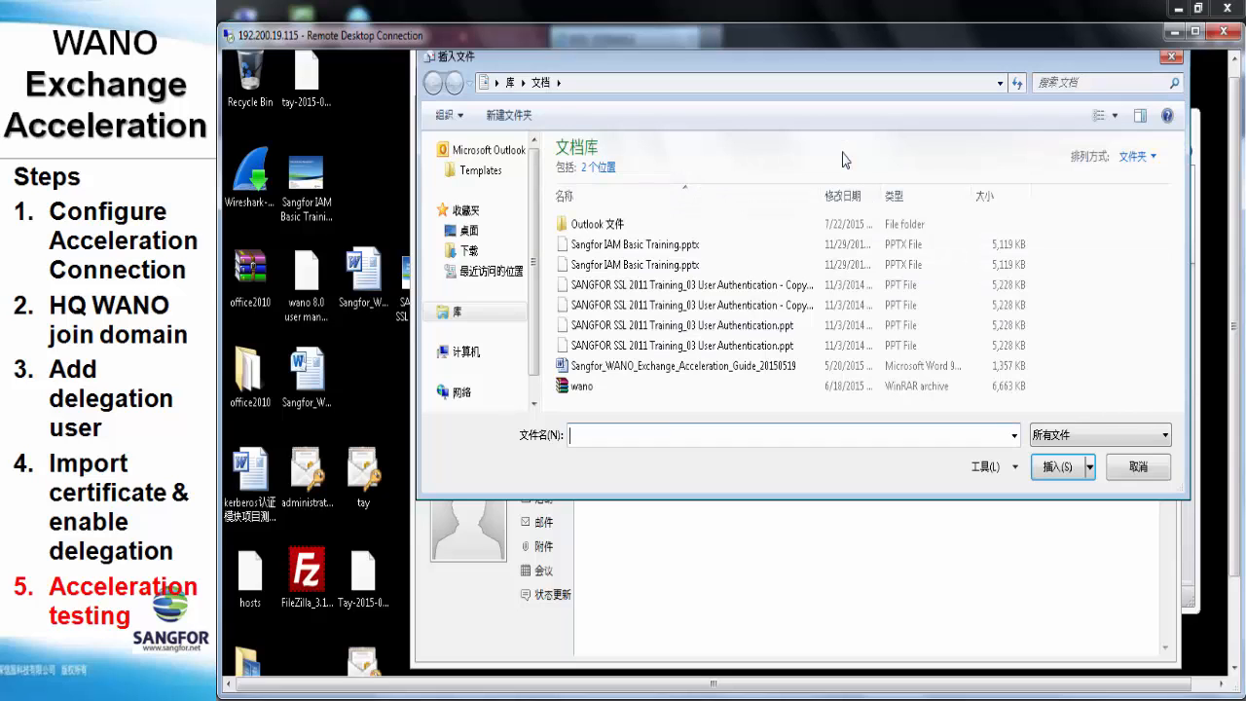
double_click(714, 251)
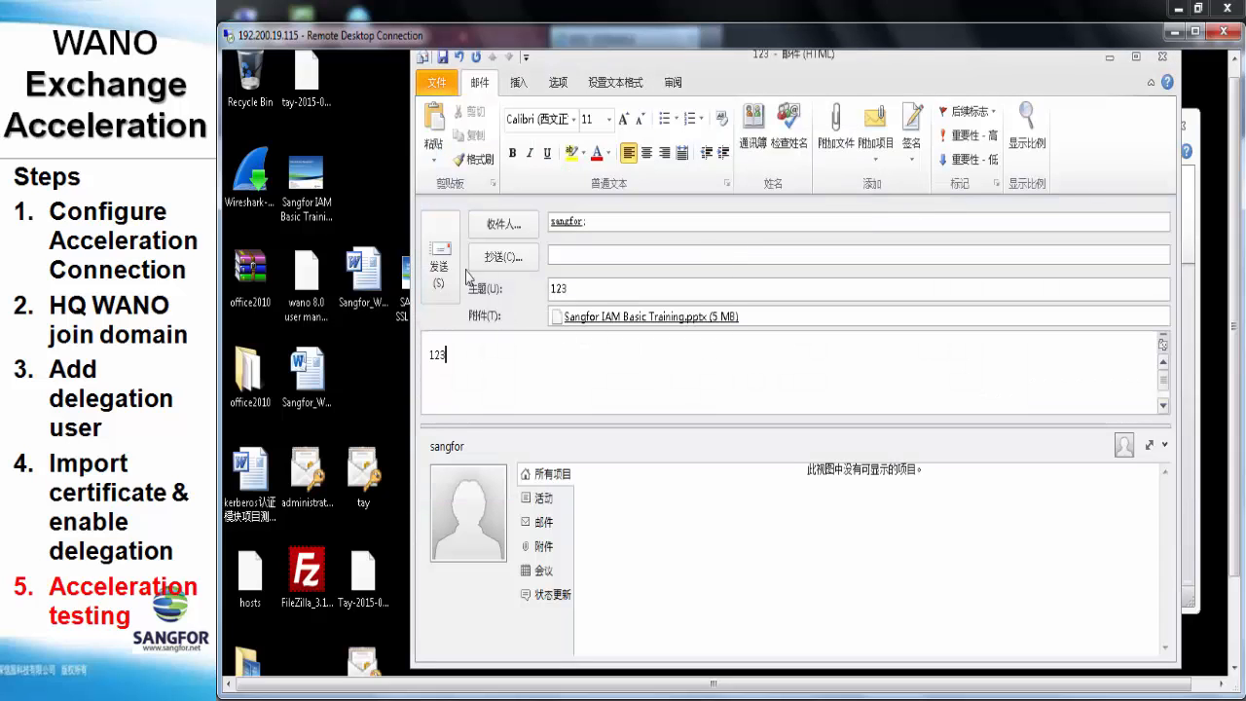
left_click(439, 245)
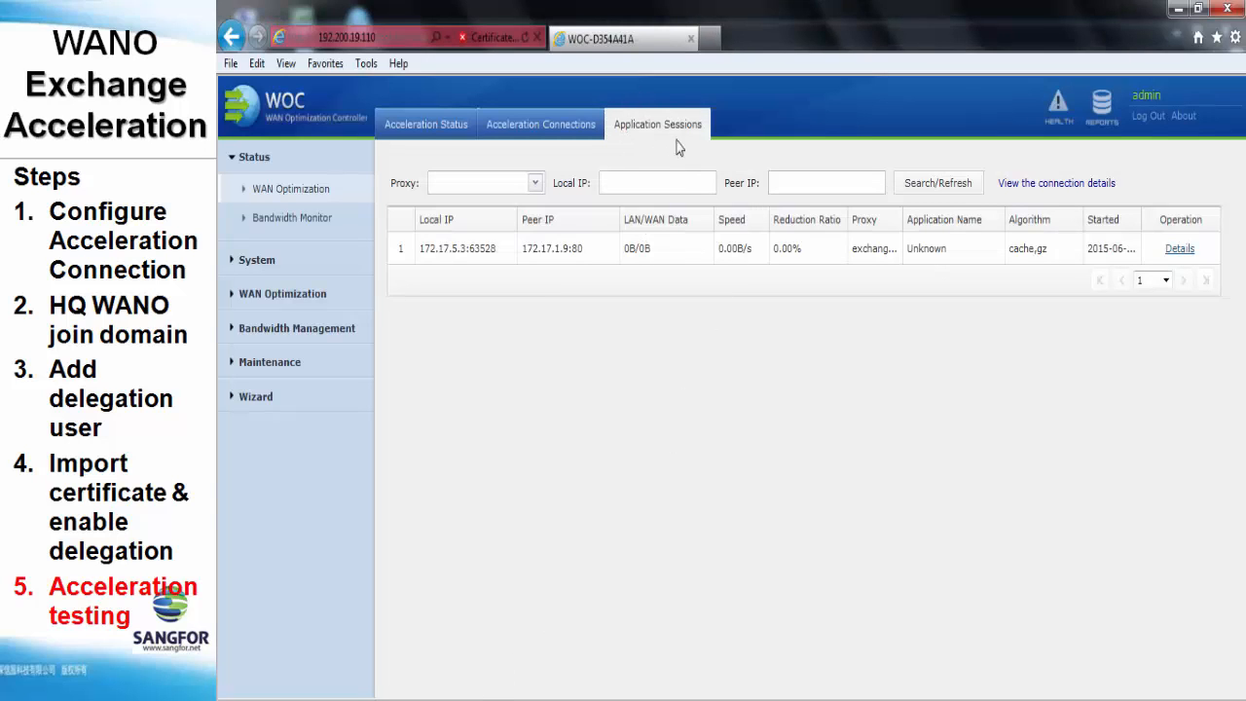
Refresh Application Sessions to see two MAPI exchange sessions, then return to remote Outlook
left_click(971, 188)
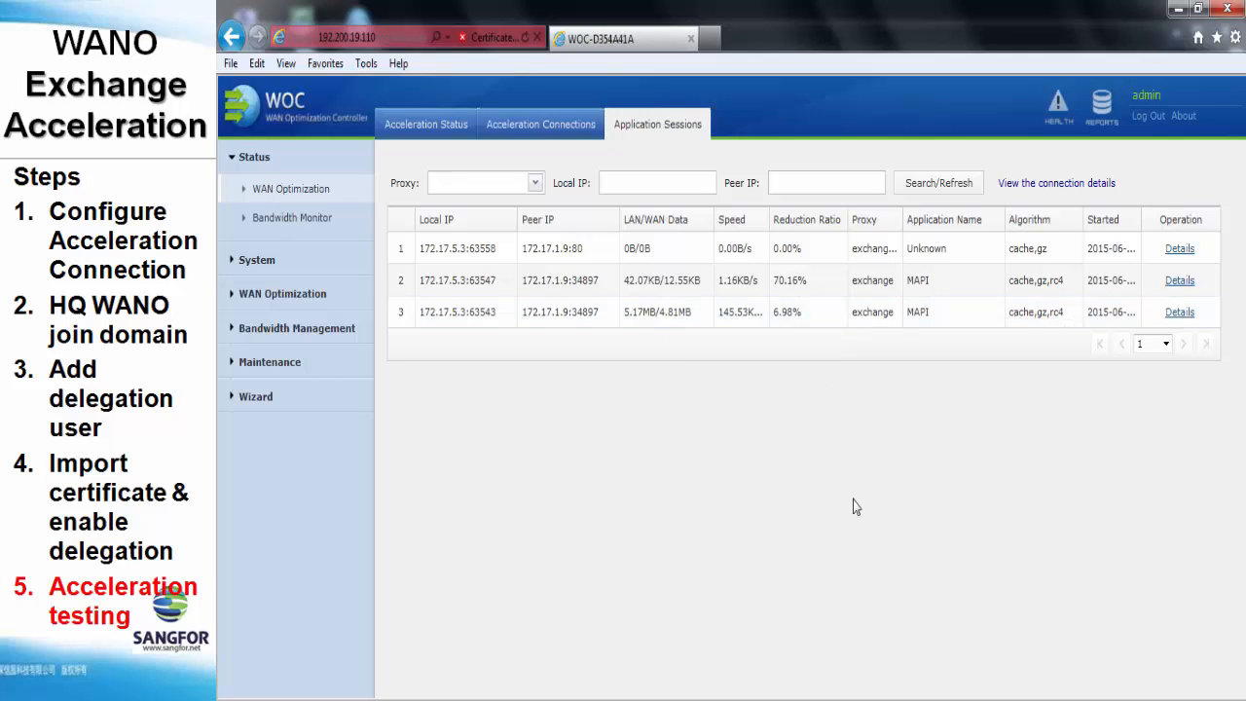
left_click(888, 698)
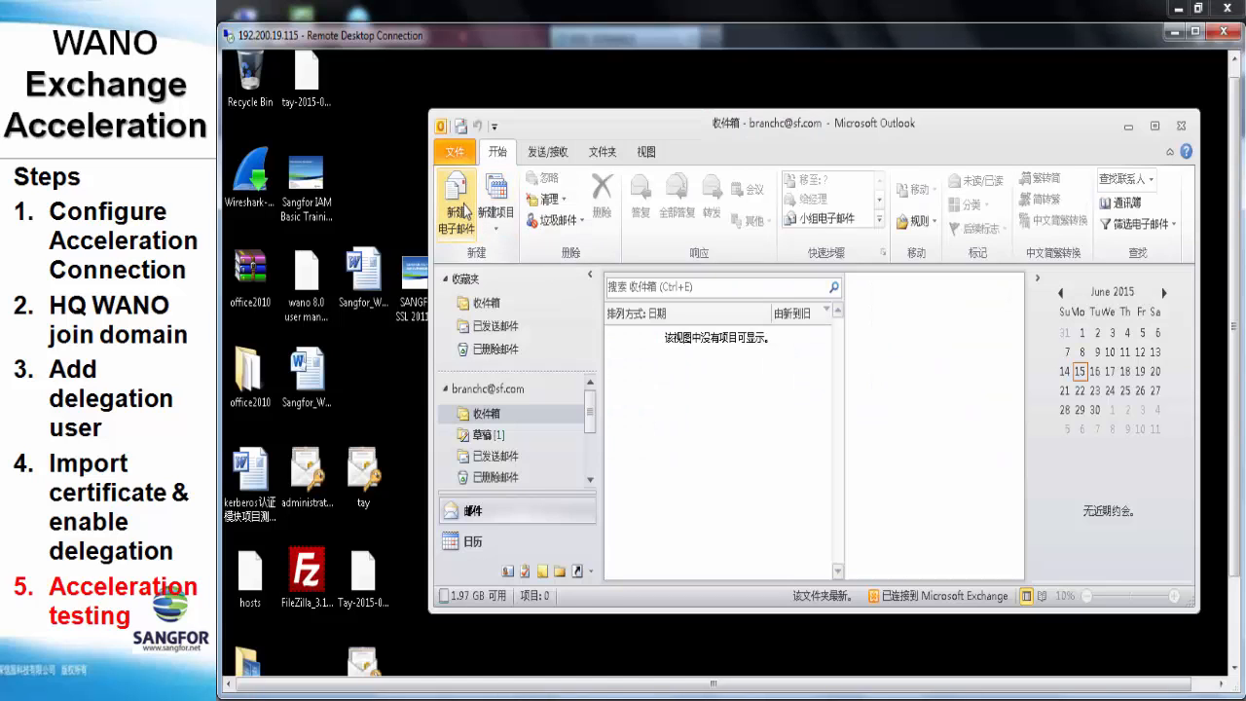
Send a mail with subject and body 'asd' to the sangfor recipient, attaching Sangfor IAM Basic Training.pptx
left_click(463, 207)
type("sang")
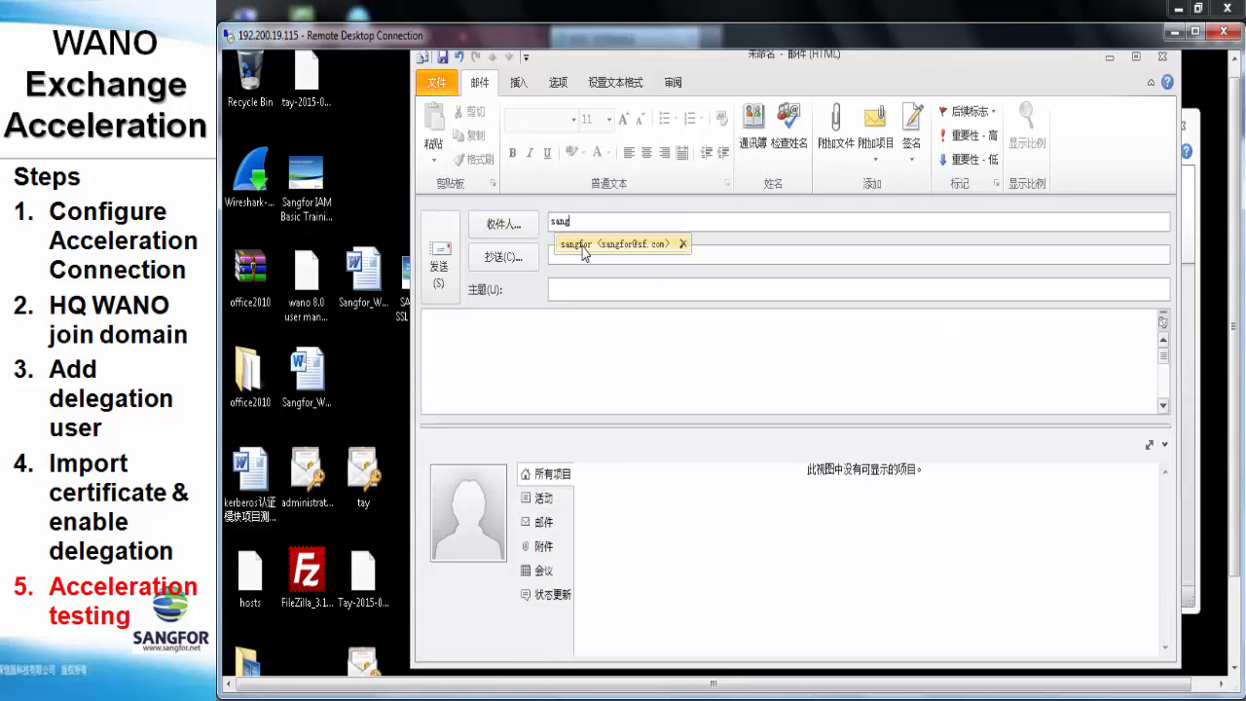
left_click(582, 245)
left_click(576, 289)
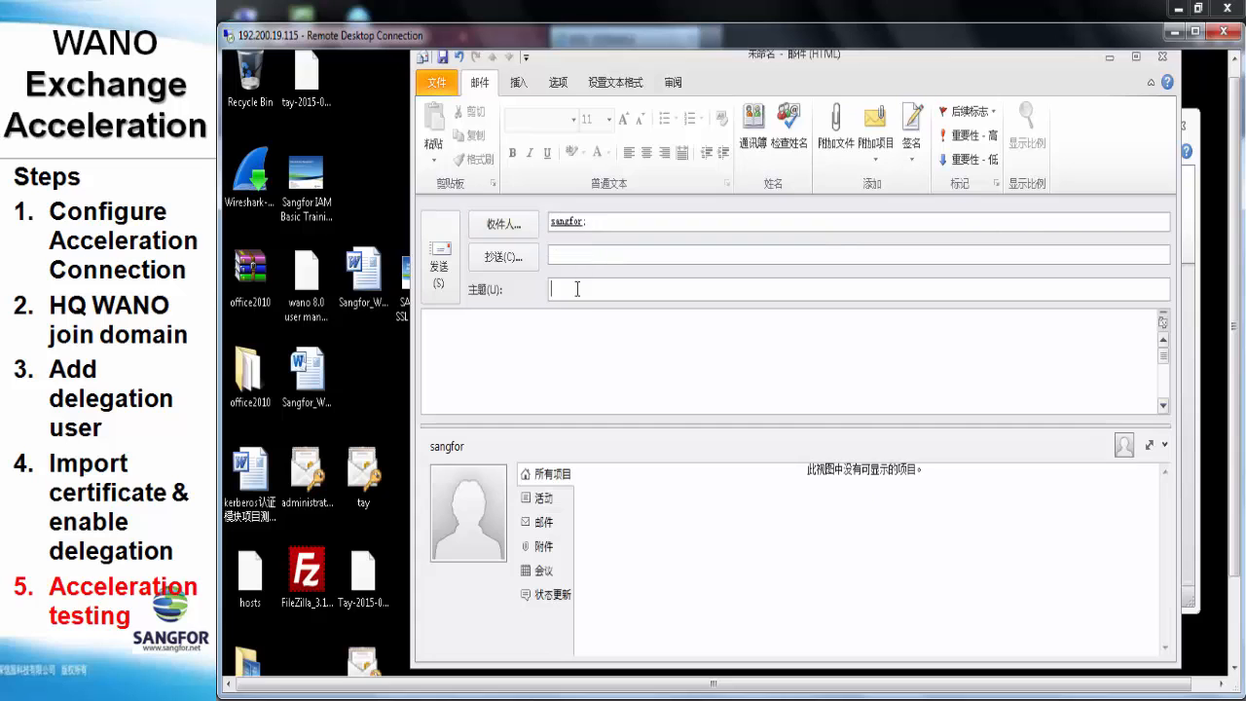
type("asd")
left_click(567, 322)
type("asd")
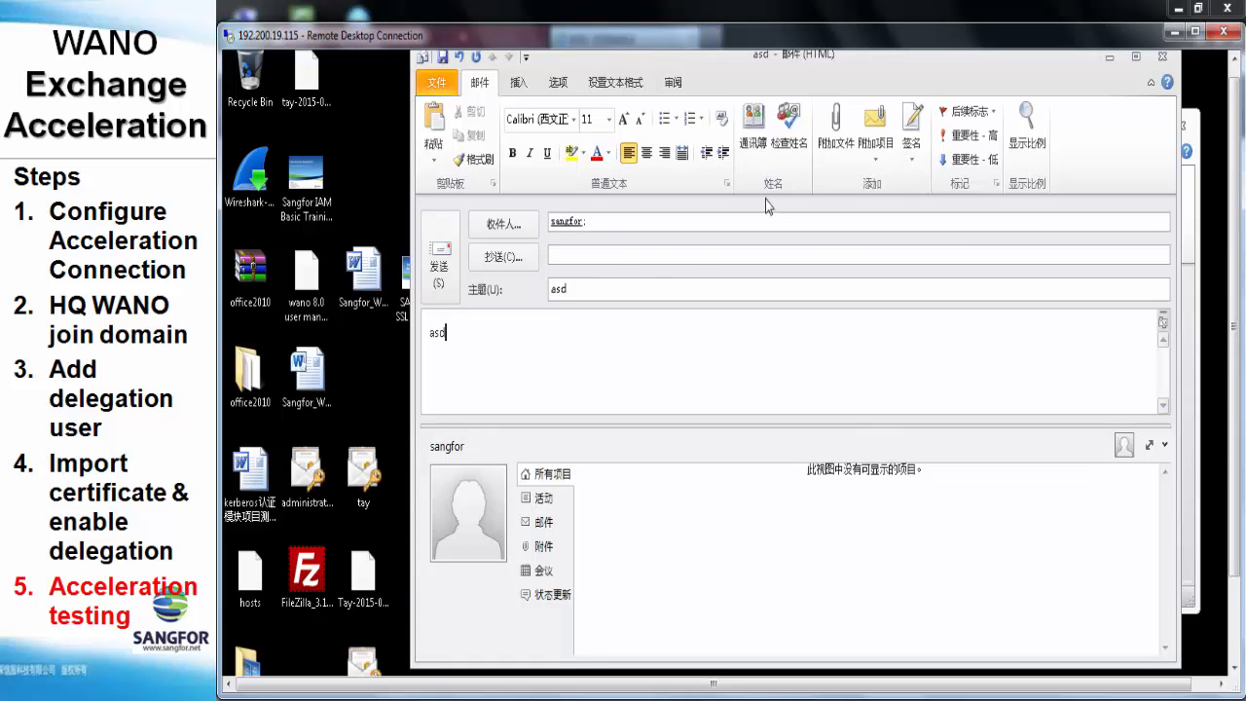
left_click(826, 146)
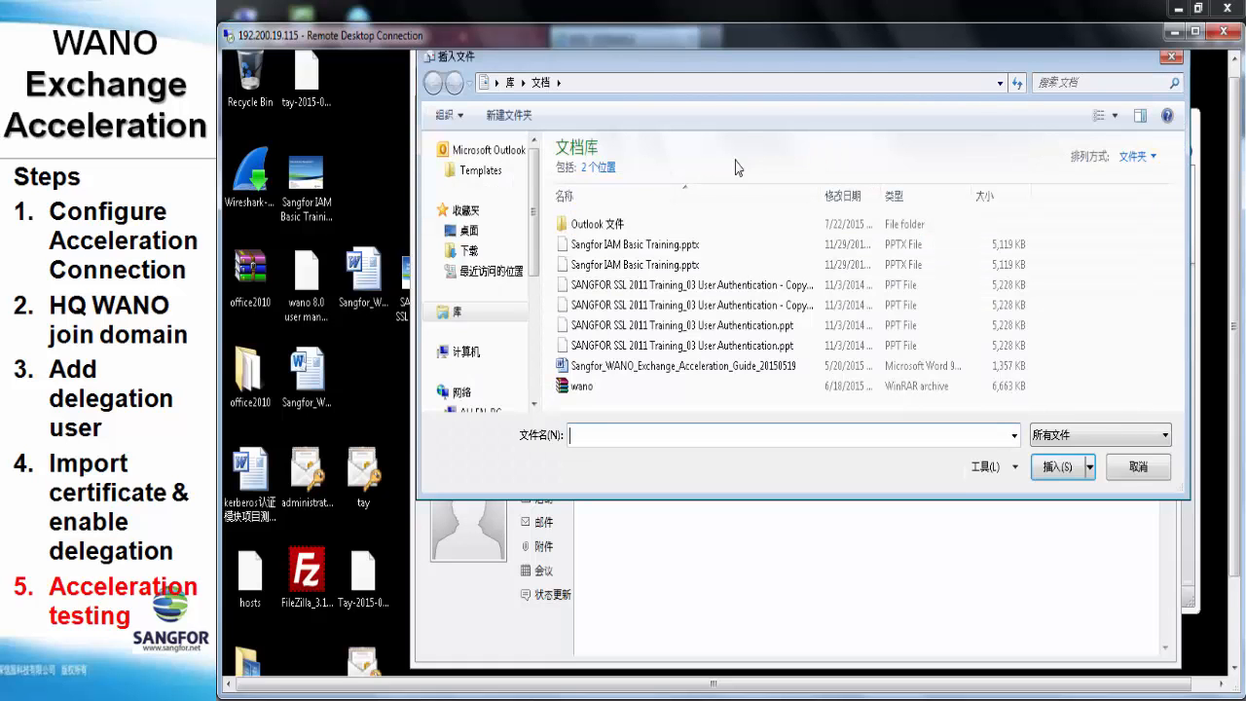
double_click(699, 245)
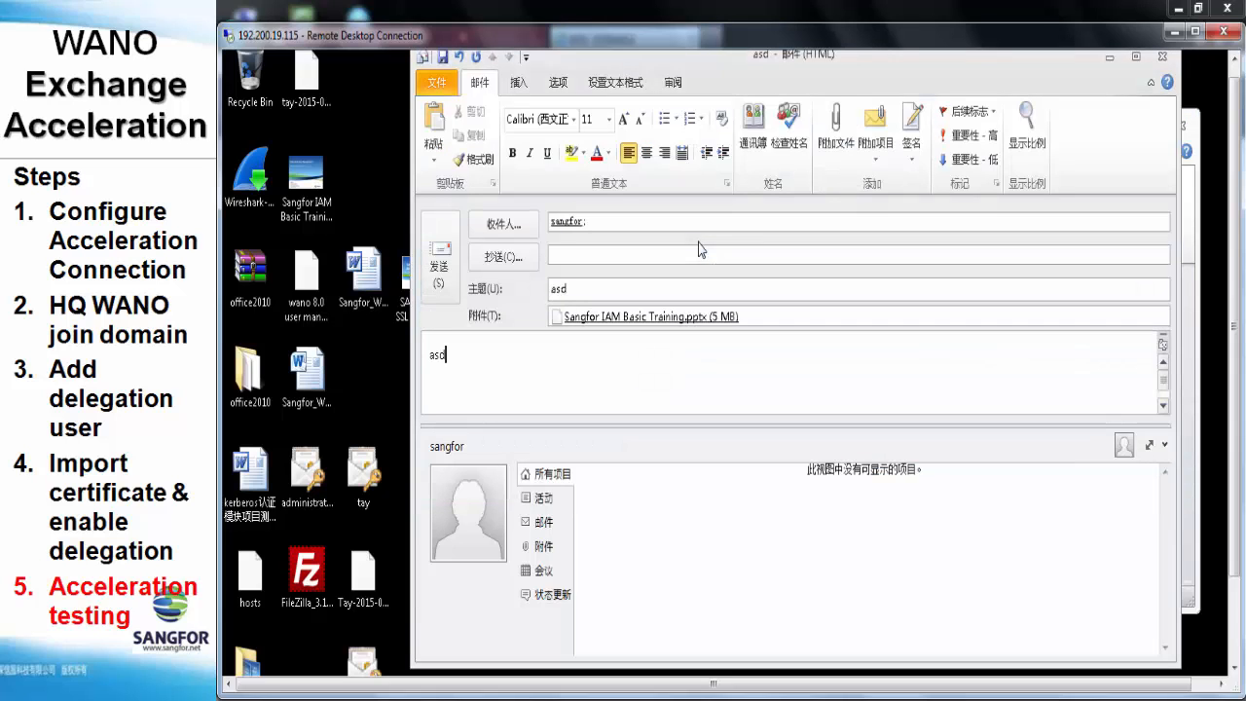
left_click(449, 239)
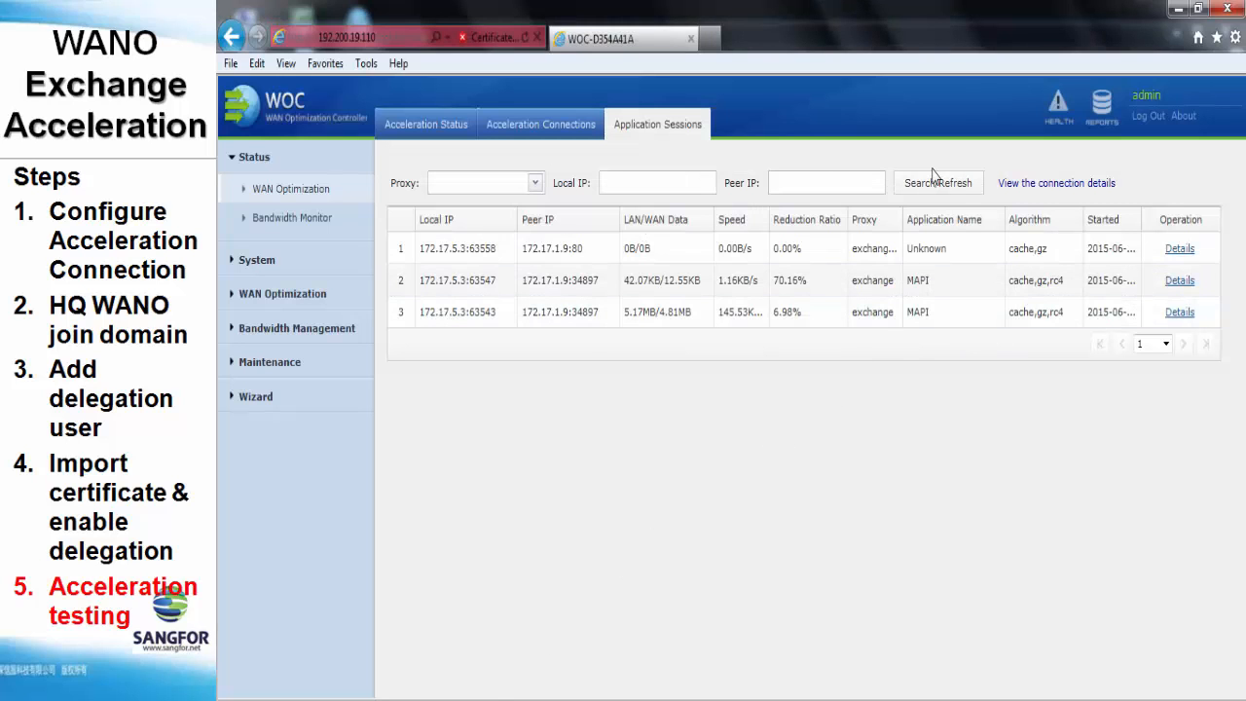
Refresh Application Sessions three times until the third MAPI session shows 52.81% reduction (10.33MB/4.87MB), then return to Outlook
left_click(935, 187)
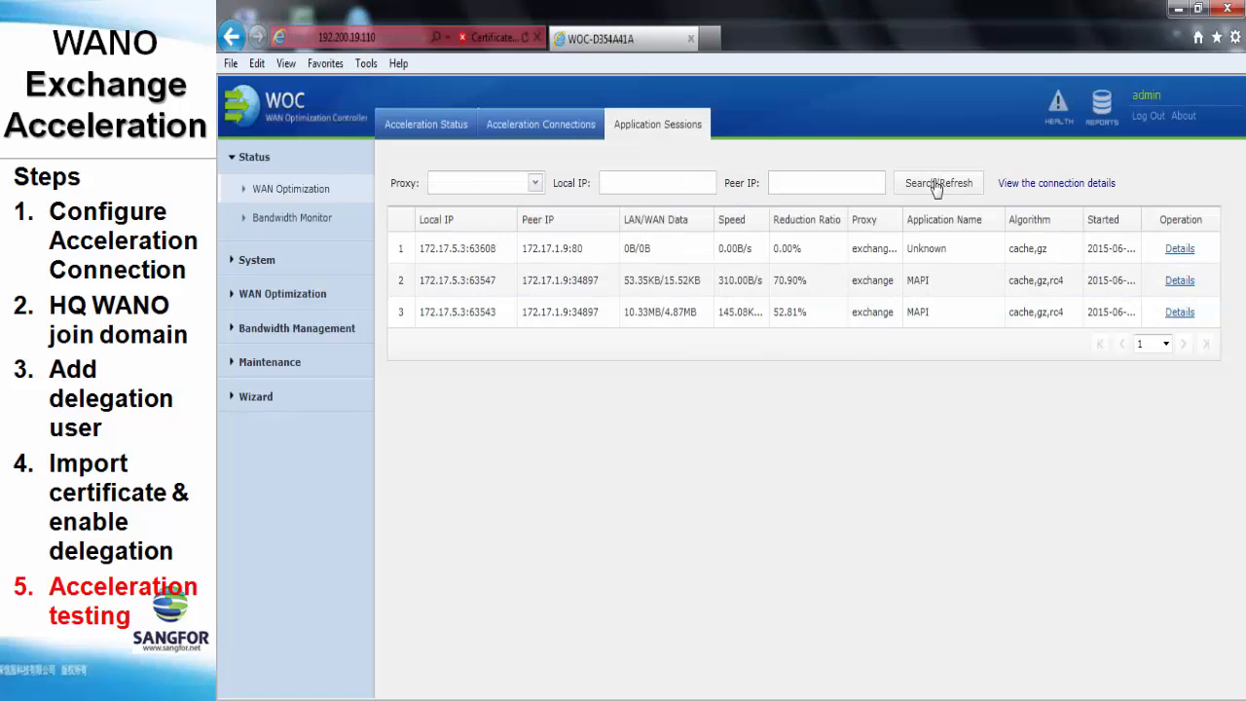
left_click(936, 188)
left_click(935, 187)
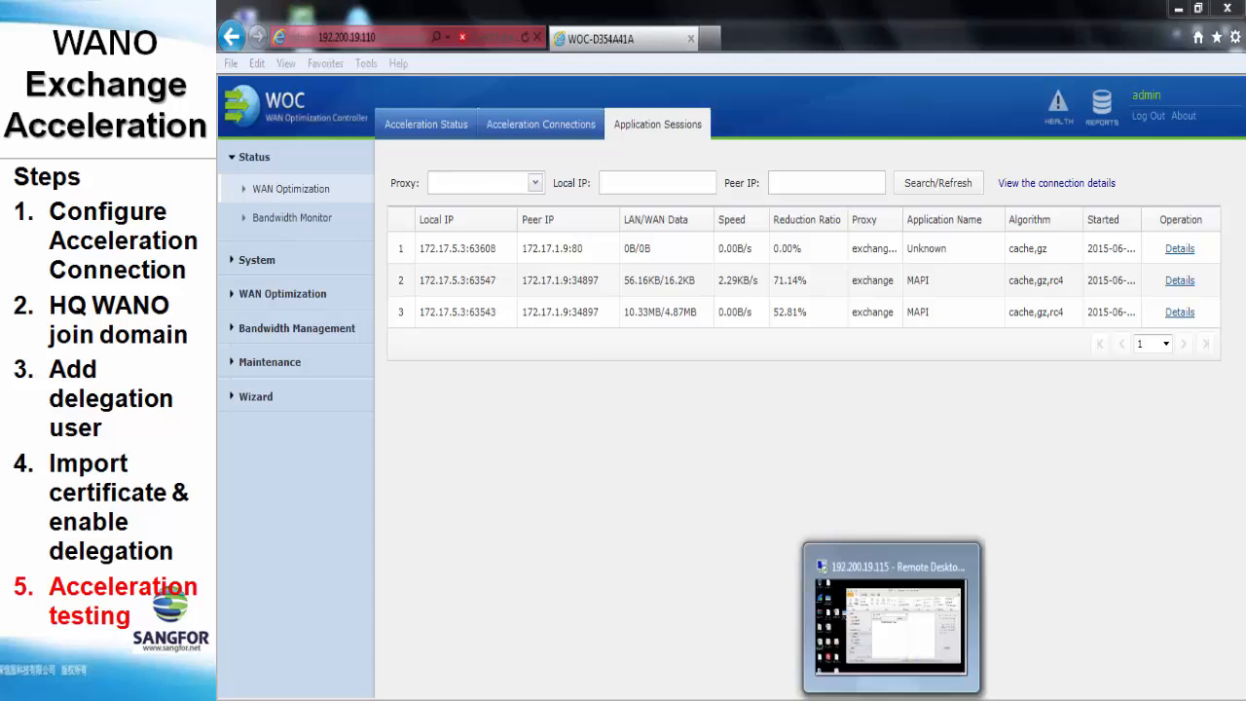
left_click(887, 693)
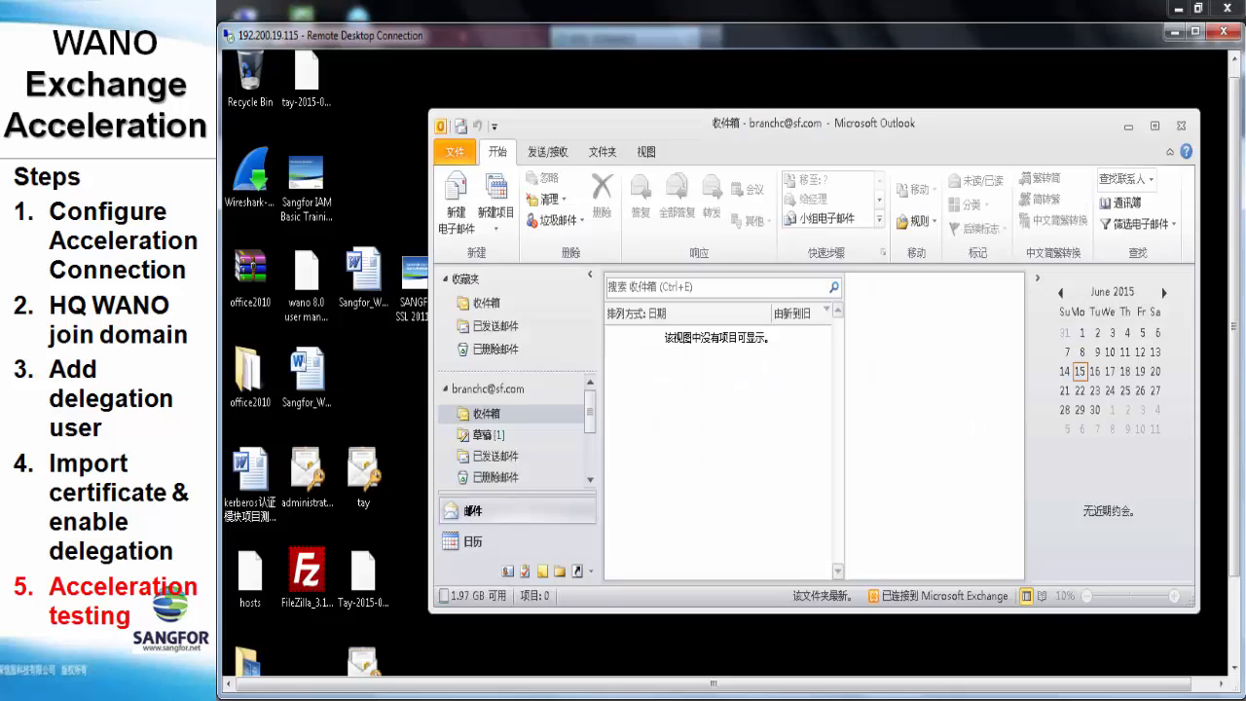
Send a mail to the suggested recipient with subject and body '123' and Sangfor IAM Basic Training.pptx attached
left_click(462, 194)
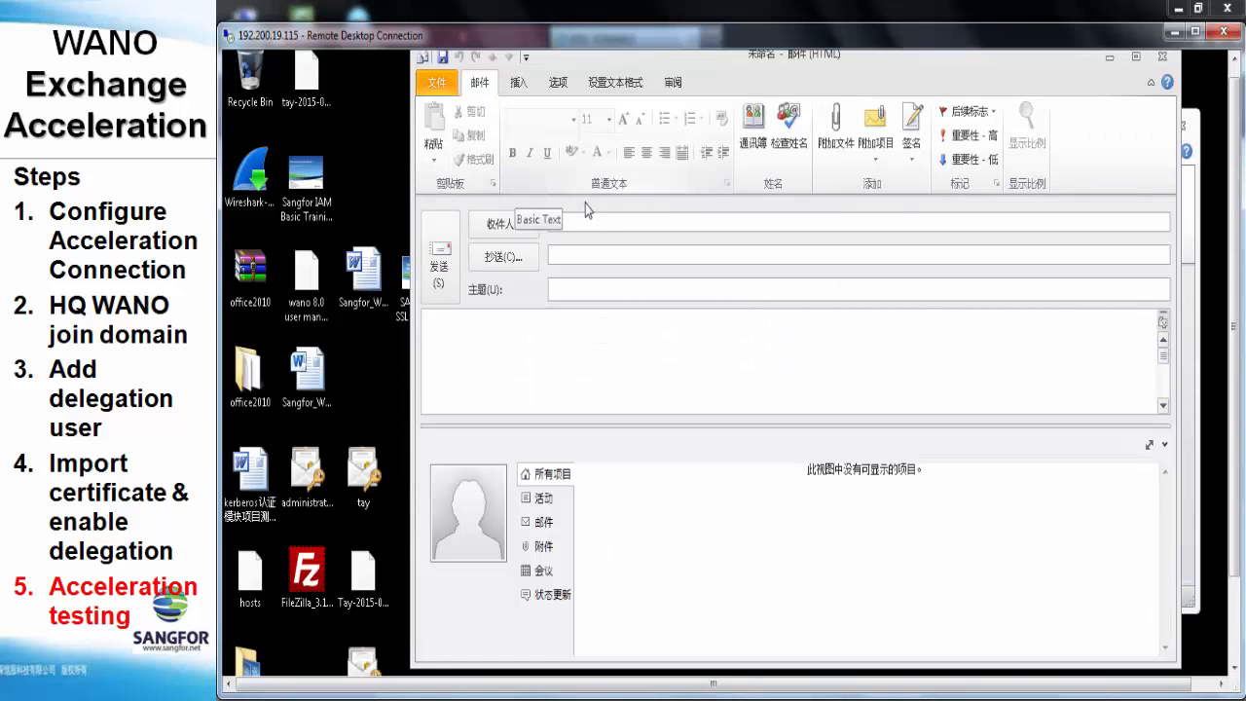
type("sang")
left_click(615, 244)
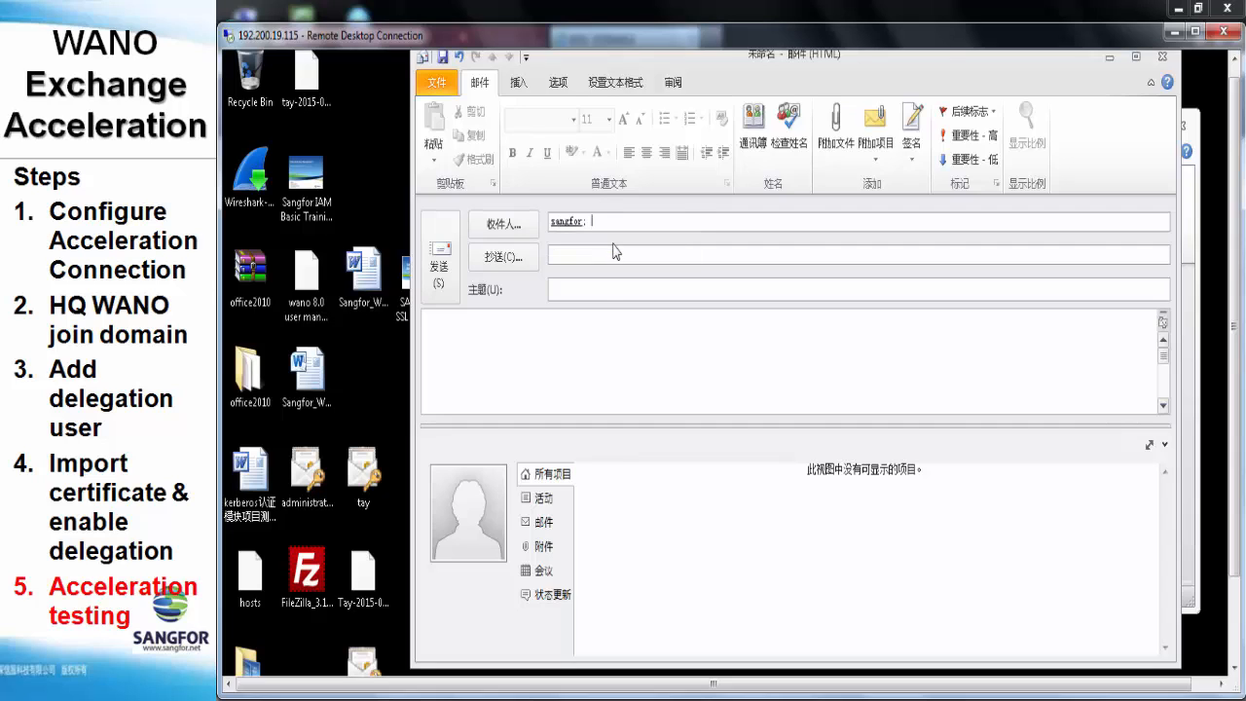
type("123")
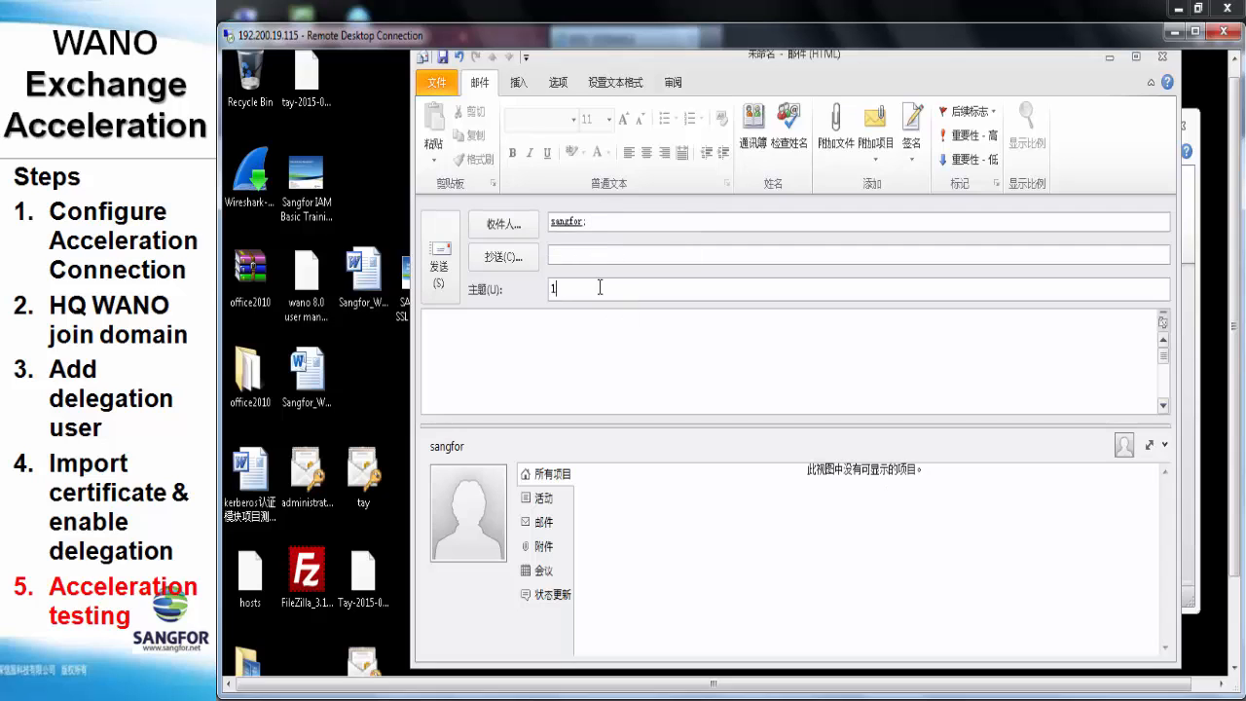
left_click(587, 326)
type("123")
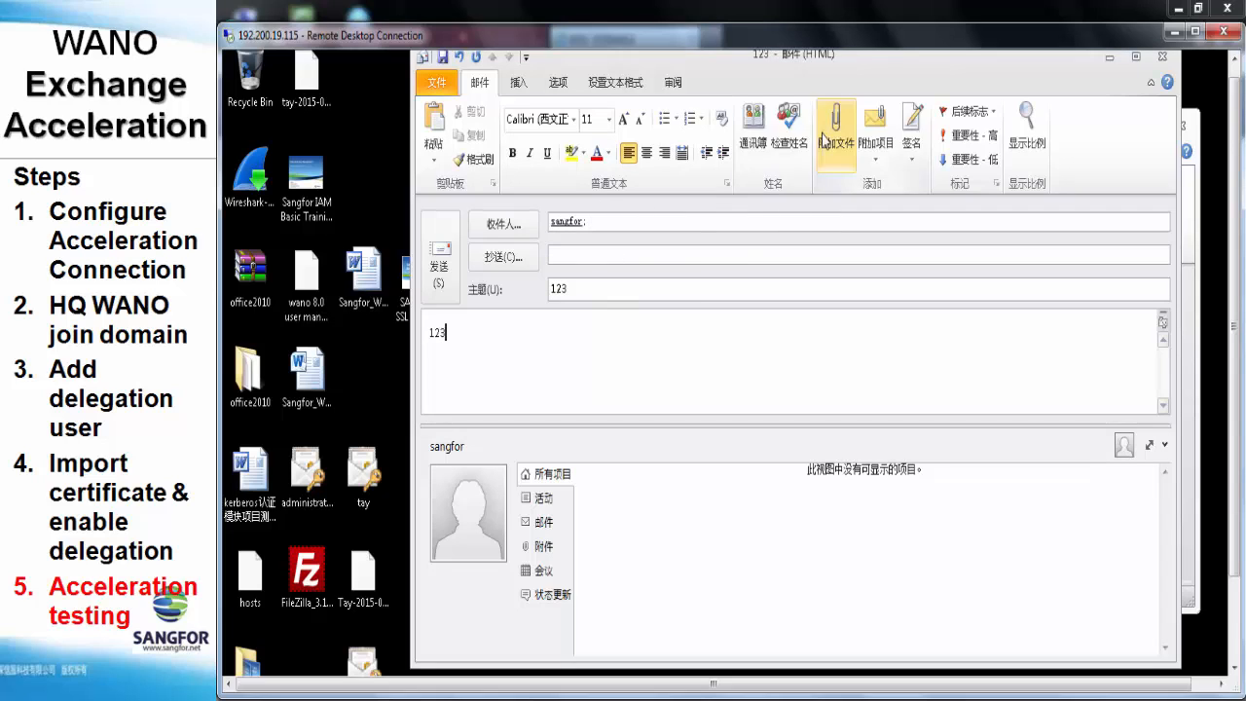
left_click(834, 125)
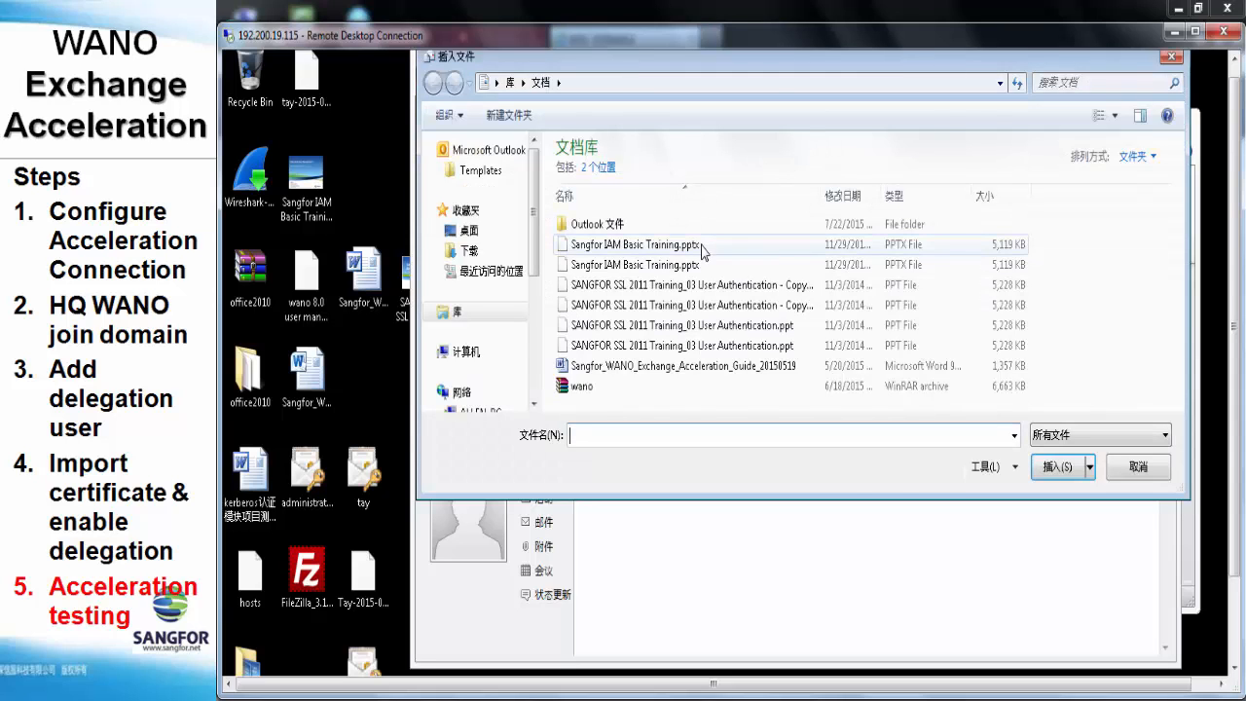
double_click(706, 247)
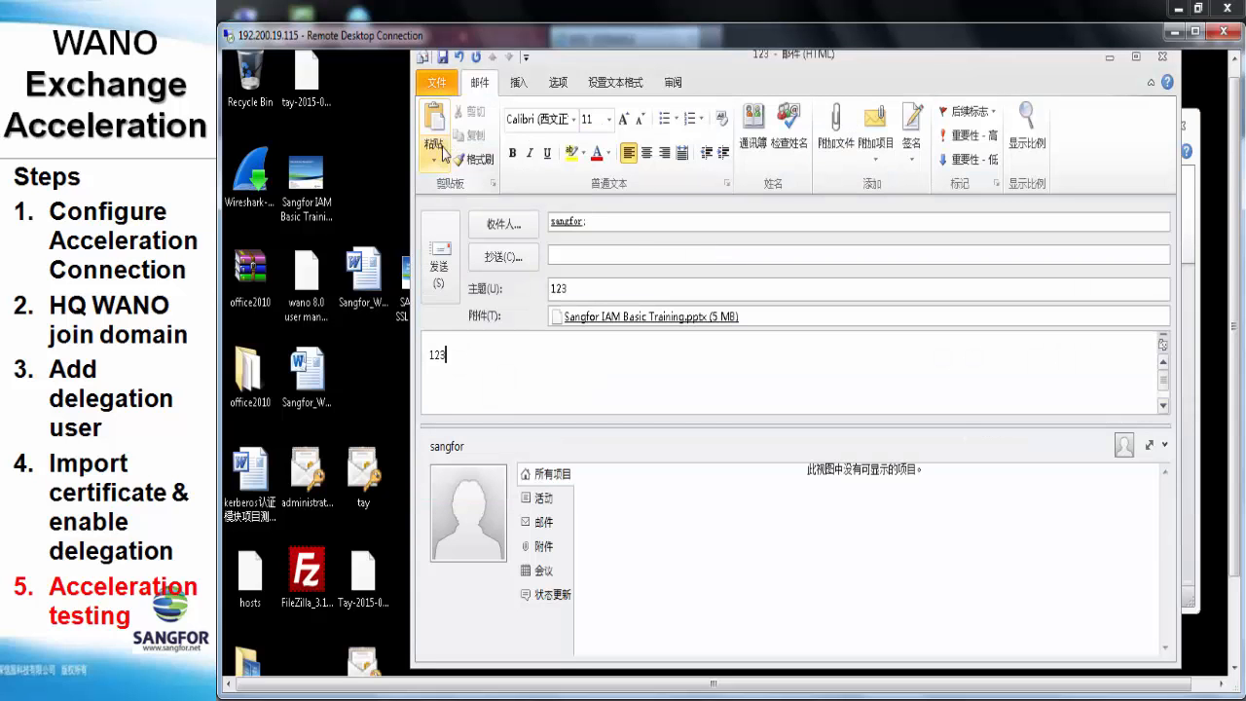
left_click(436, 243)
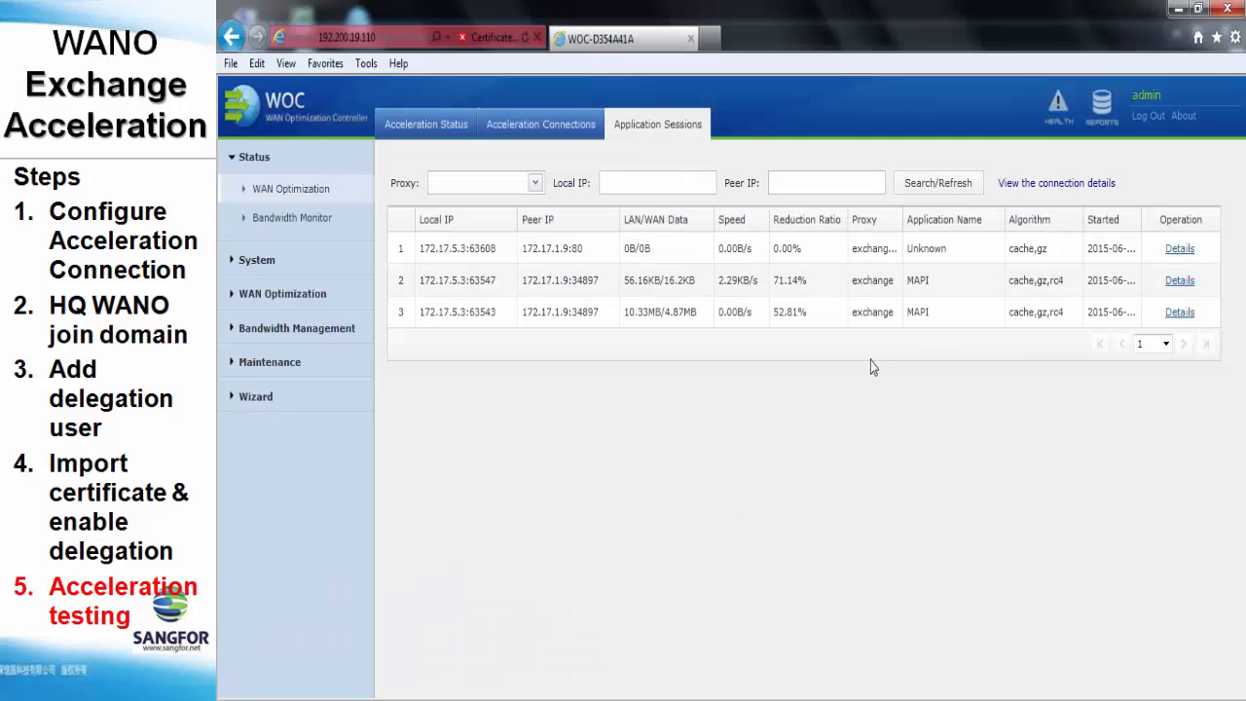
Refresh Application Sessions so the third MAPI session shows 68.13% reduction (15.49MB/4.93MB)
left_click(946, 194)
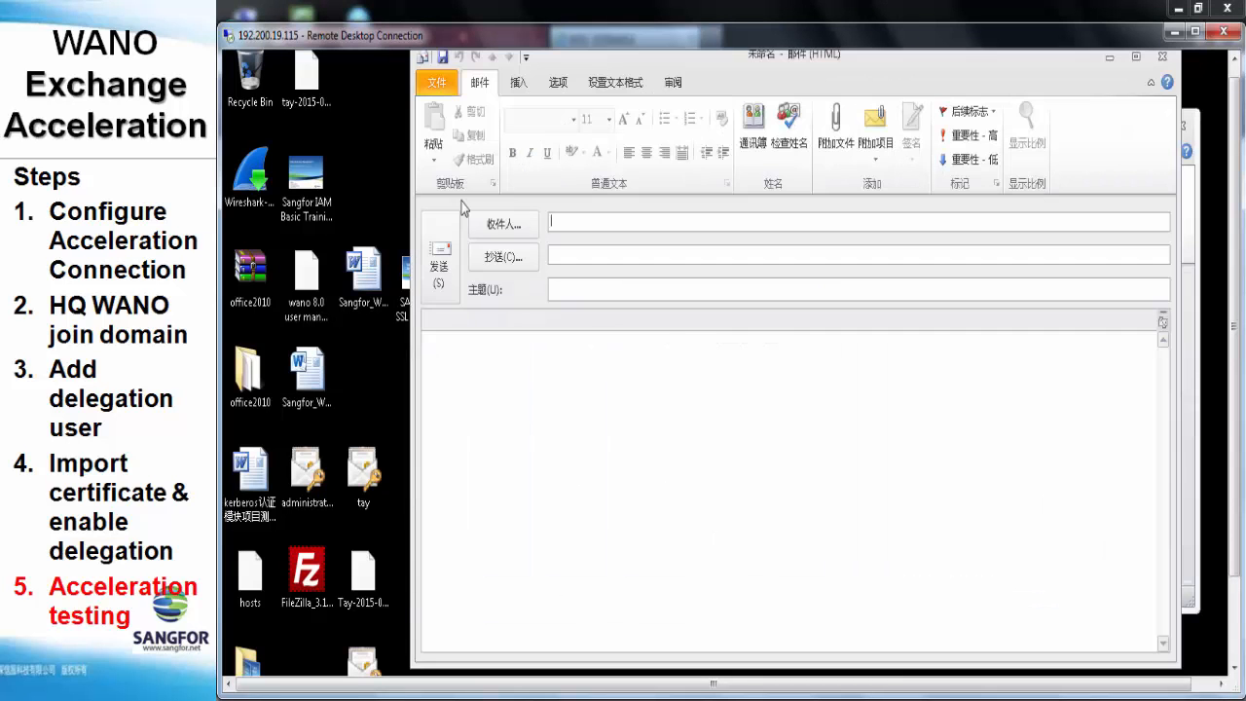
Compose and send another '123' mail to the suggested recipient, attaching Sangfor IAM Basic Training.pptx
left_click(463, 207)
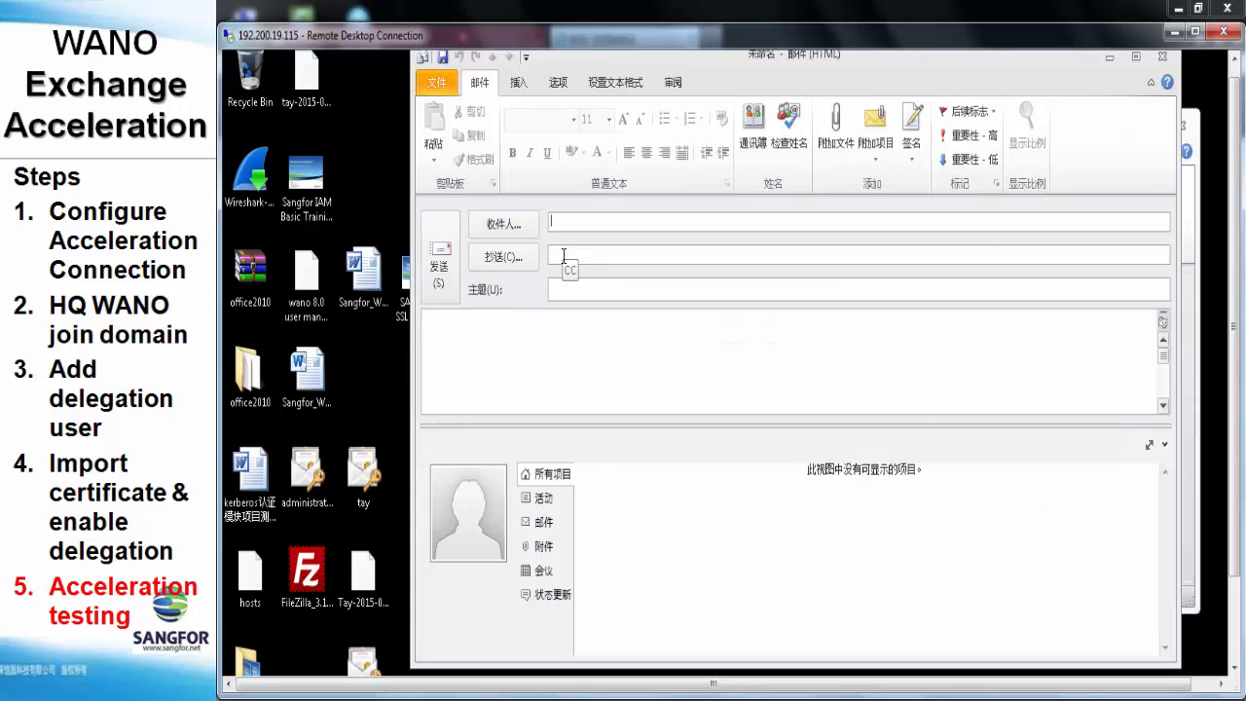
type("sang")
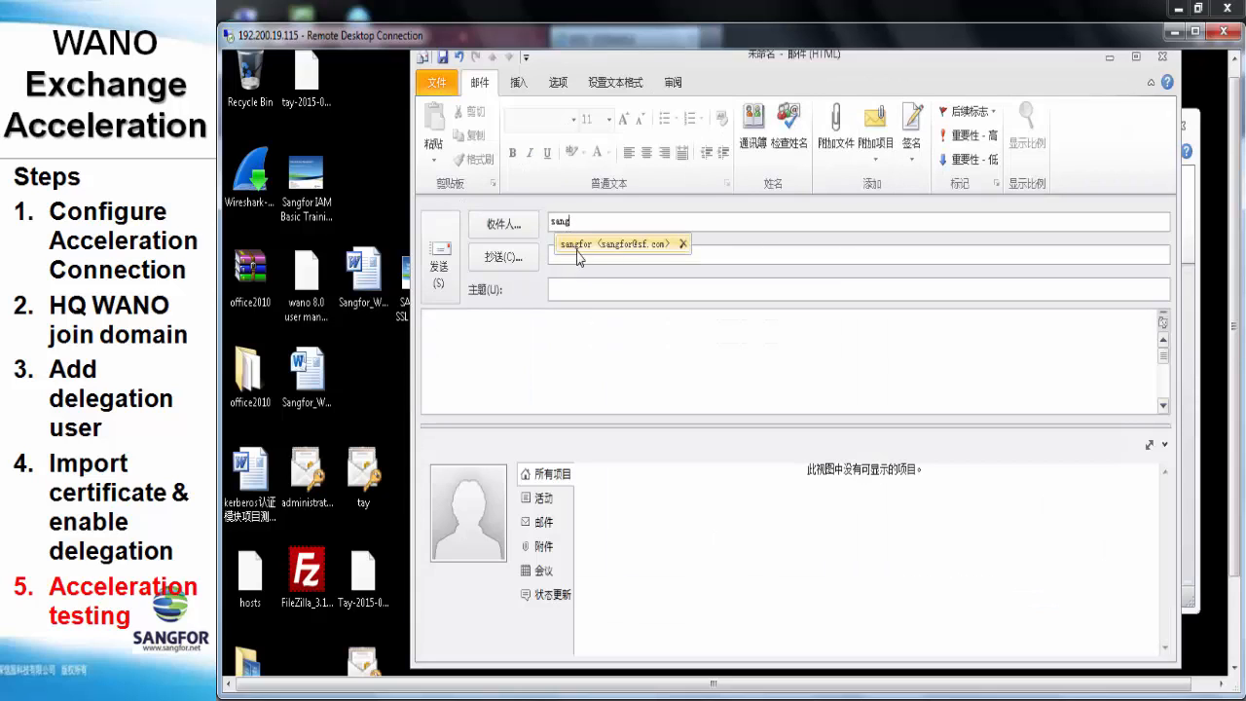
left_click(578, 248)
left_click(576, 289)
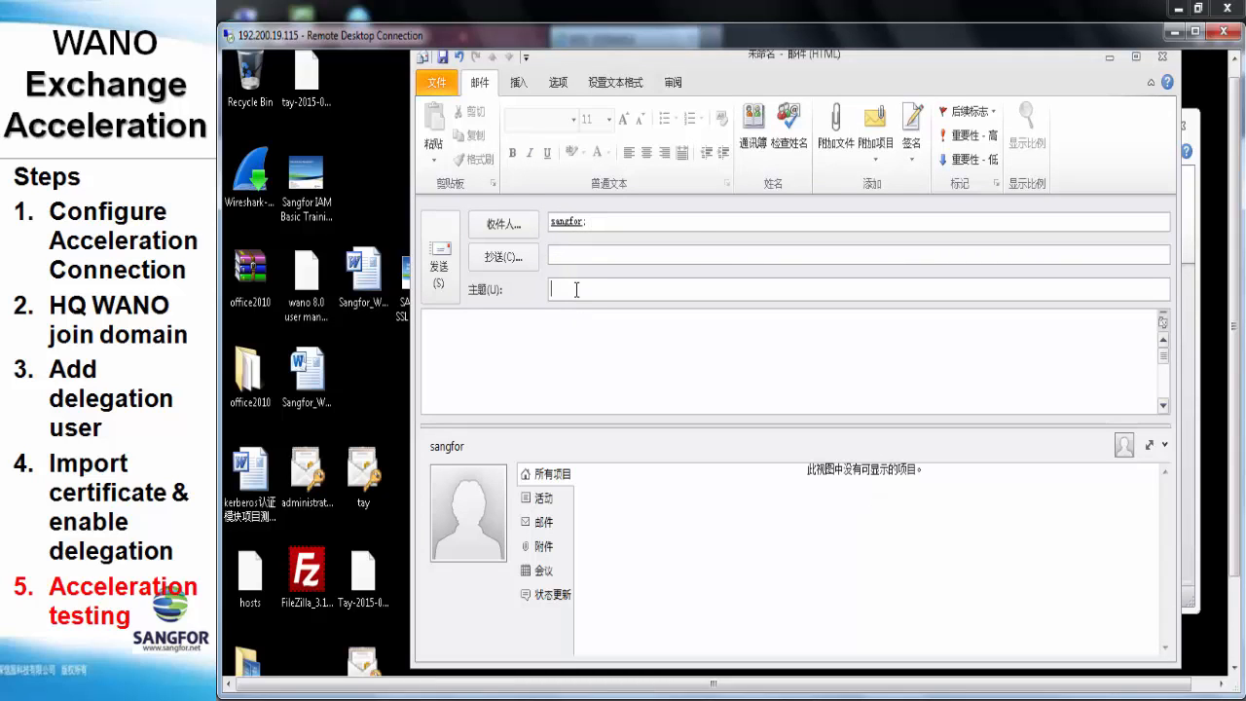
type("123")
left_click(570, 333)
type("123")
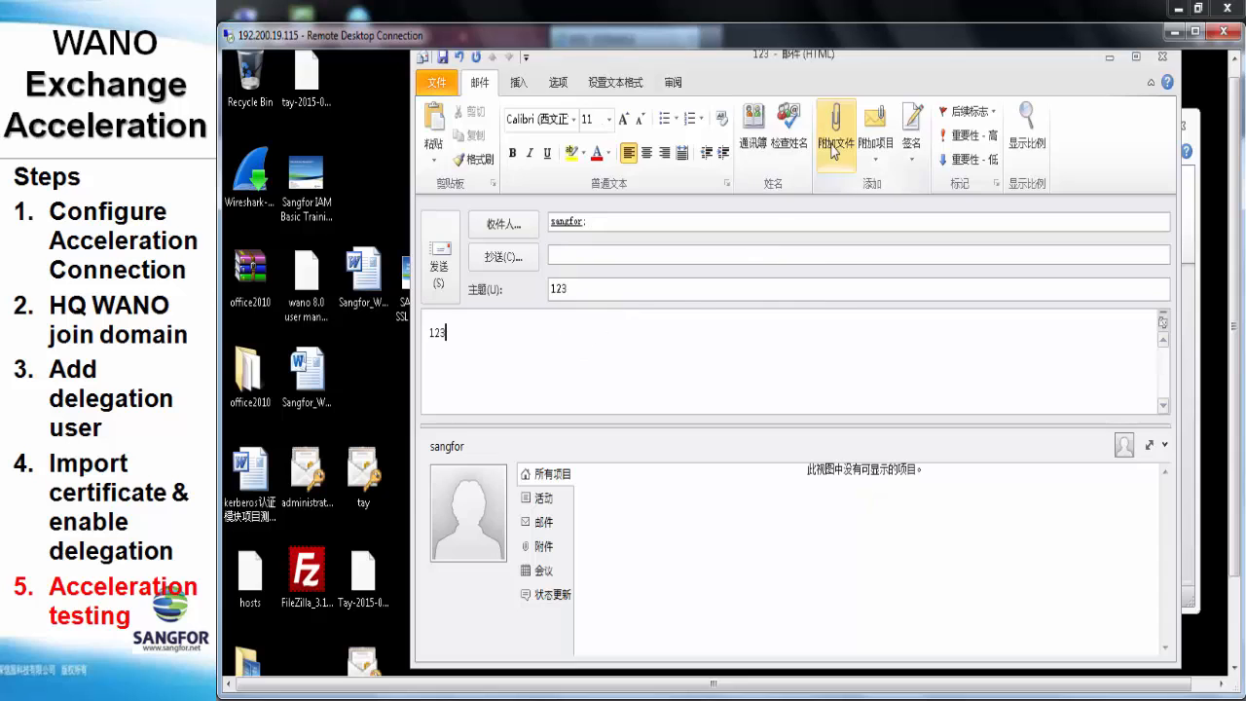
left_click(832, 146)
double_click(685, 244)
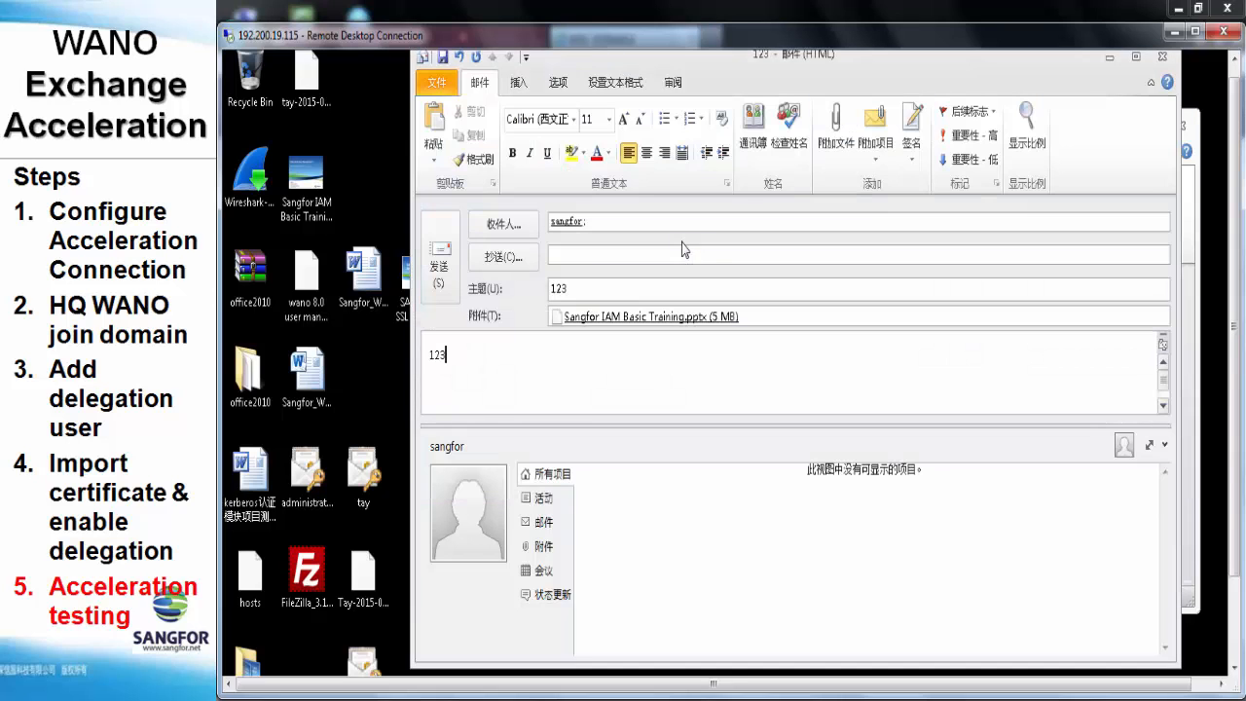
left_click(440, 258)
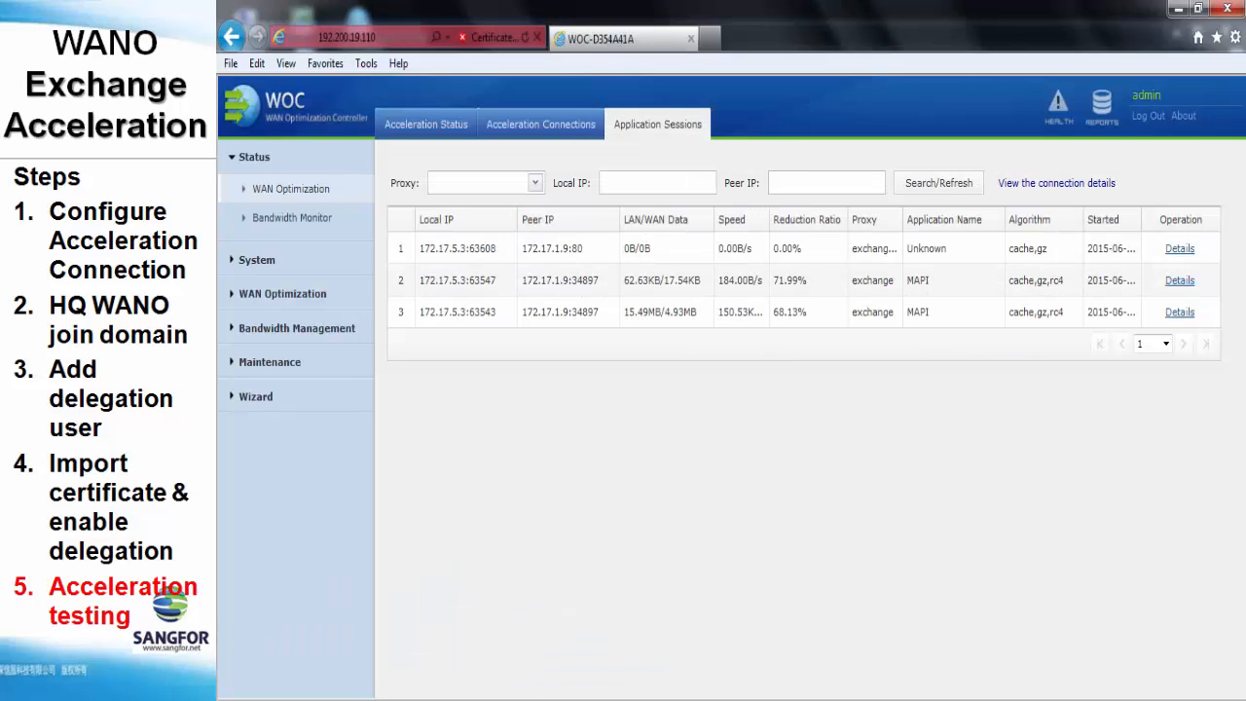
Refresh the sessions and check row 3 shows 20.64MB LAN, 4.99MB WAN, 75.79% reduction
left_click(909, 189)
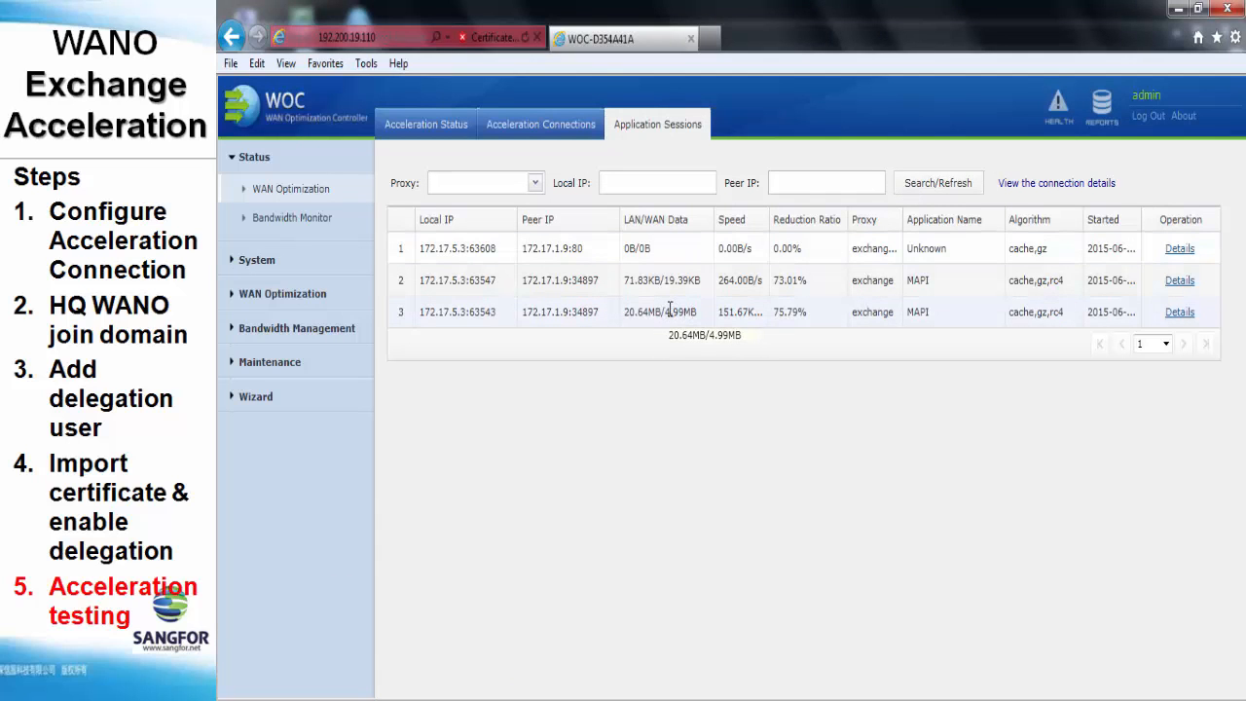
left_click_drag(666, 311, 707, 330)
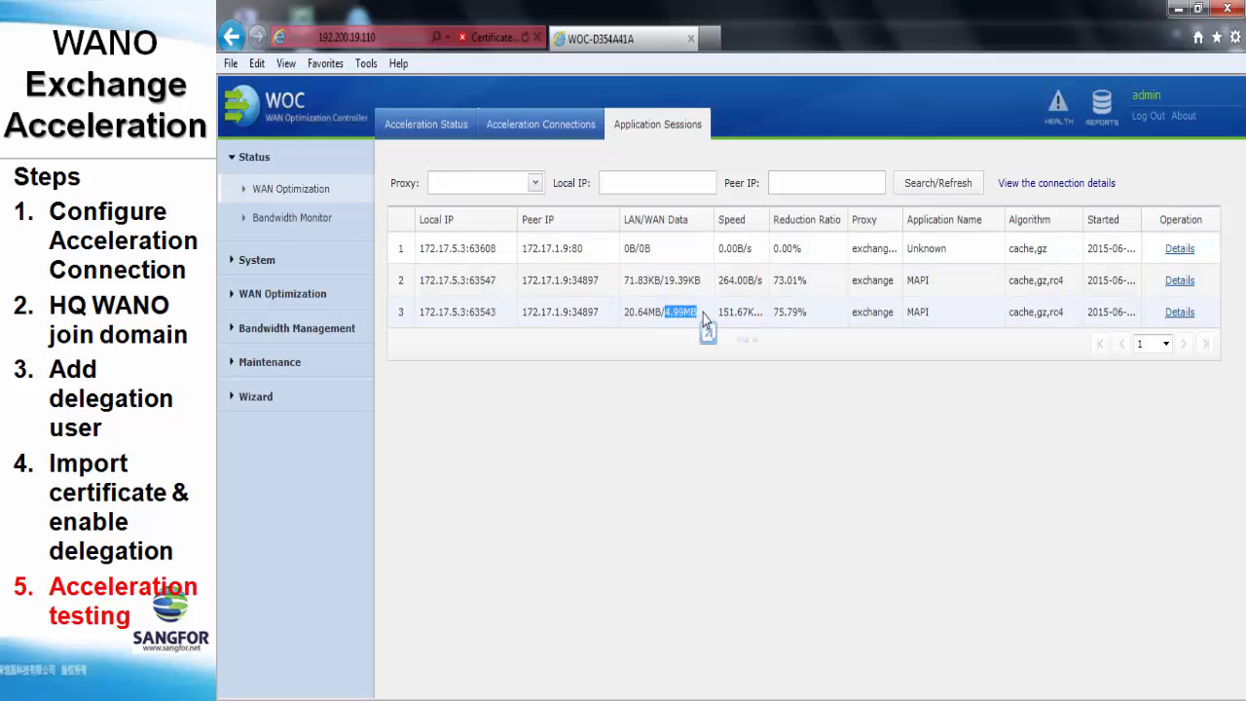
left_click(705, 322)
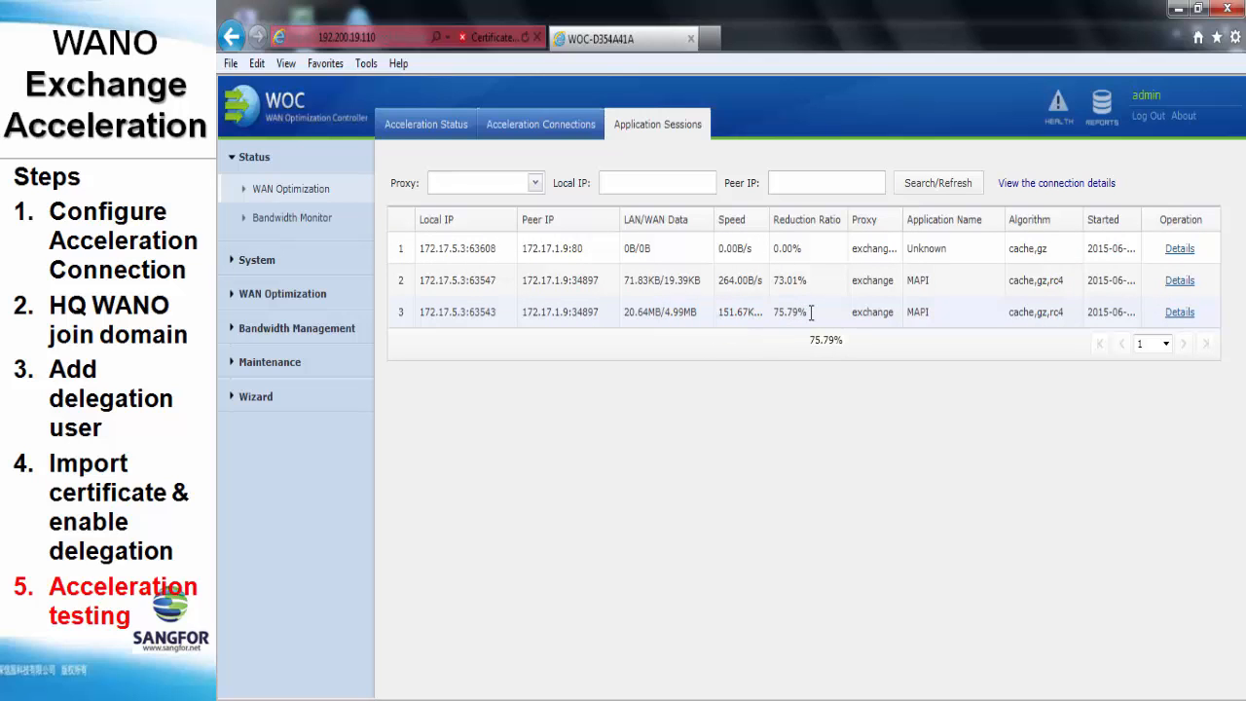